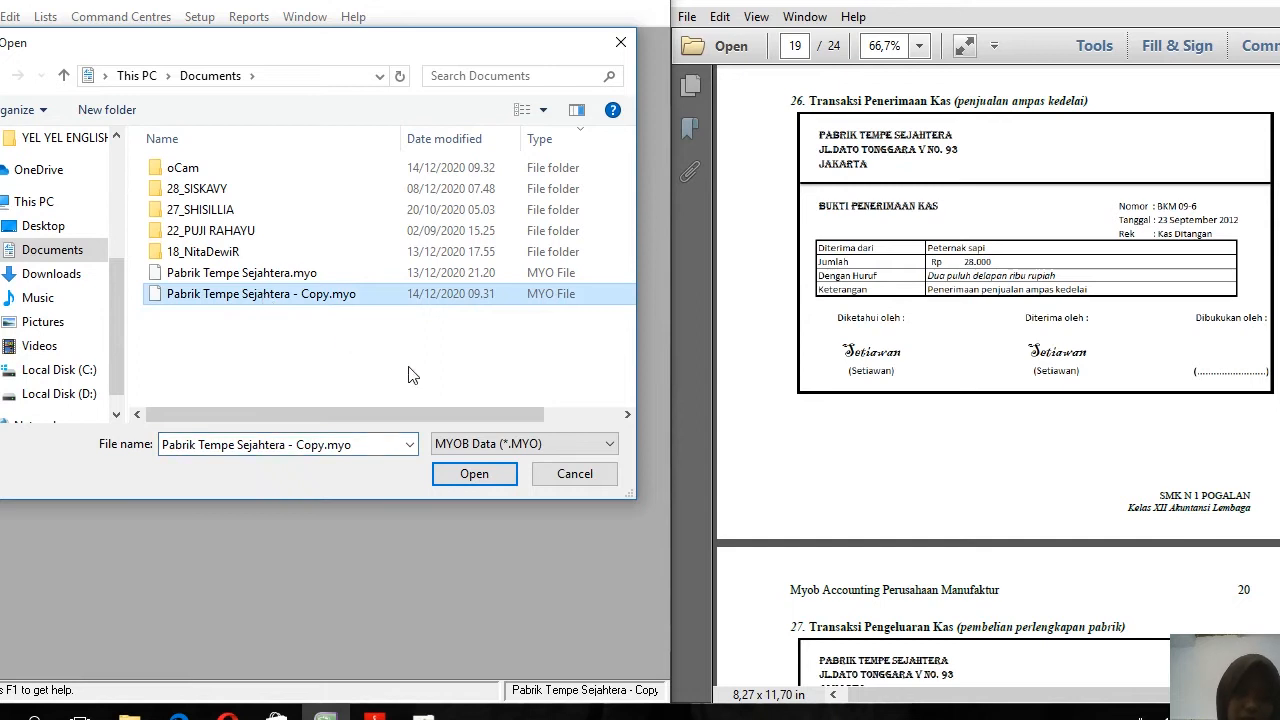
# Open the company file Pabrik Tempe Sejahtera - Copy.myo, choosing to activate it later and skipping data verification
pyautogui.click(474, 473)
pyautogui.click(464, 447)
pyautogui.click(323, 360)
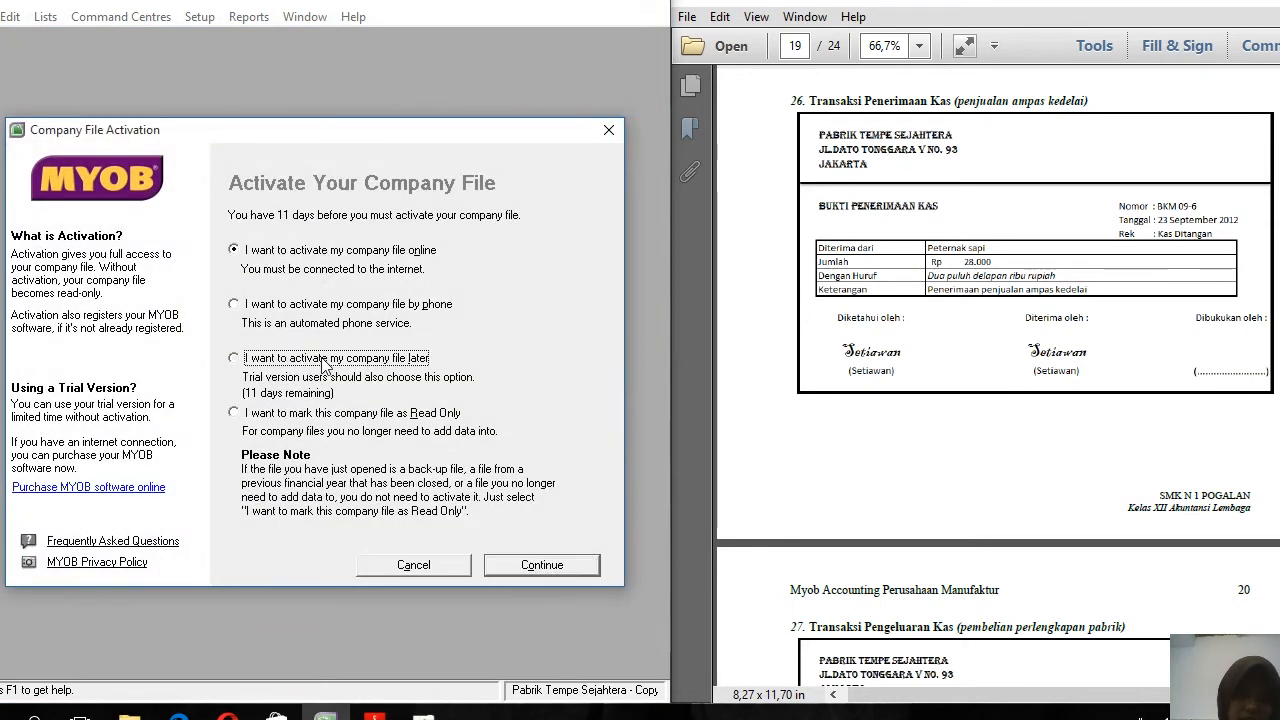
pyautogui.click(508, 567)
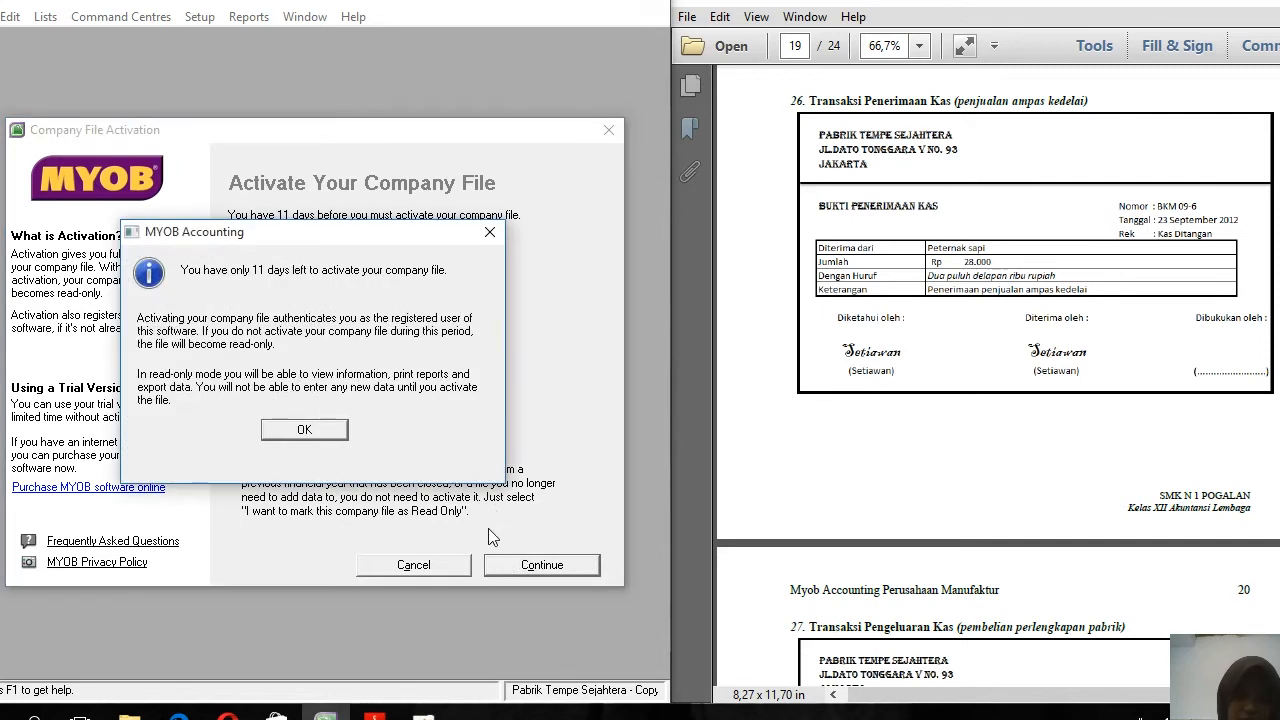
pyautogui.click(306, 430)
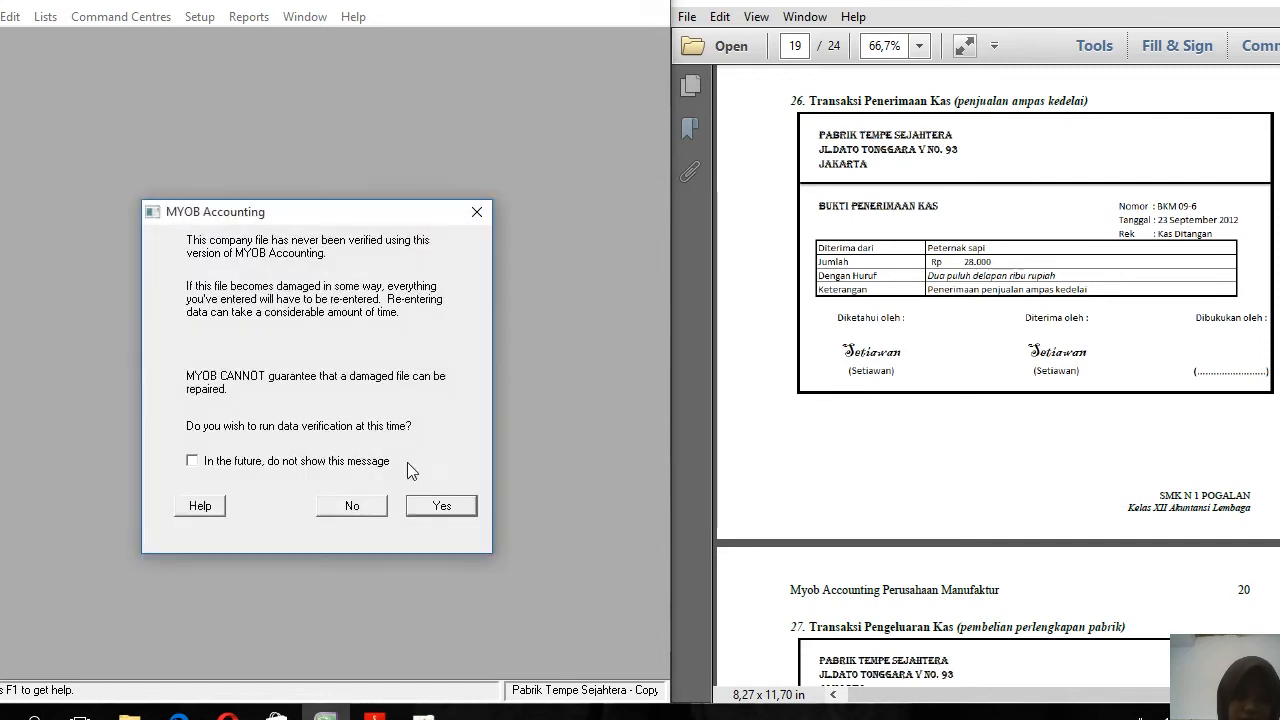
pyautogui.click(374, 512)
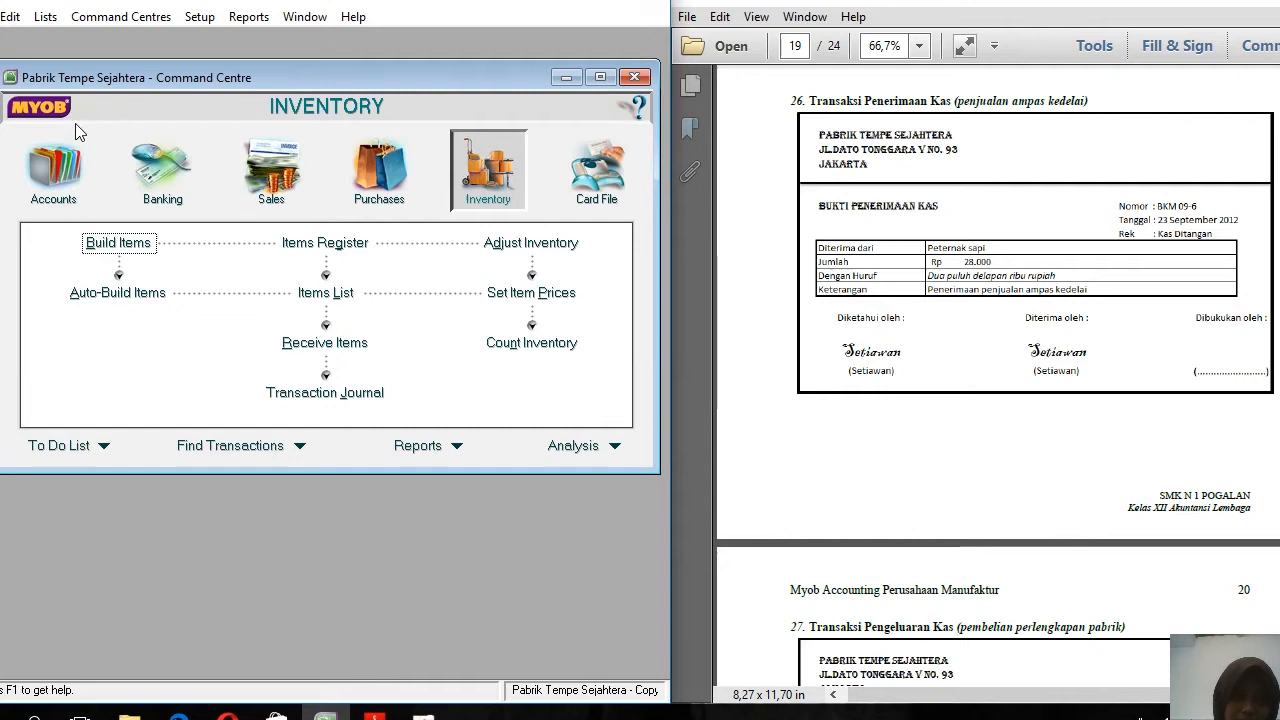
# Start a new Receive Money entry from Banking and turn off Tax Inclusive
pyautogui.click(162, 168)
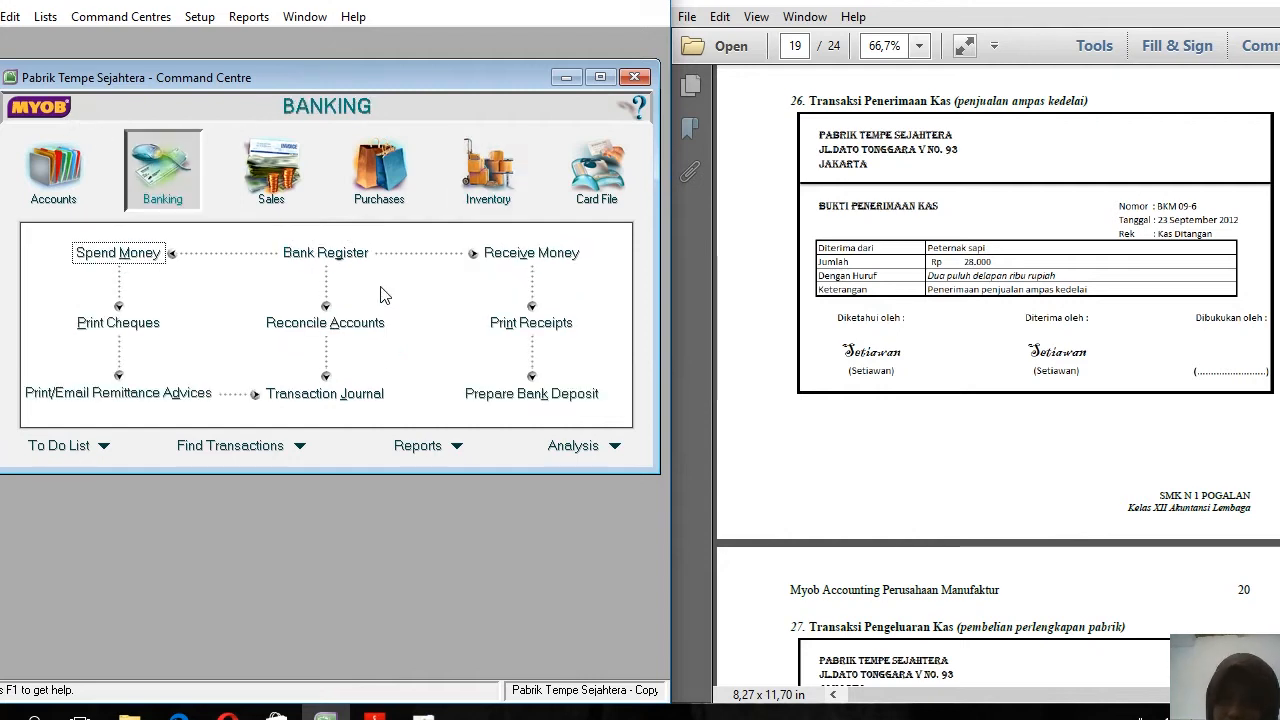
pyautogui.click(531, 264)
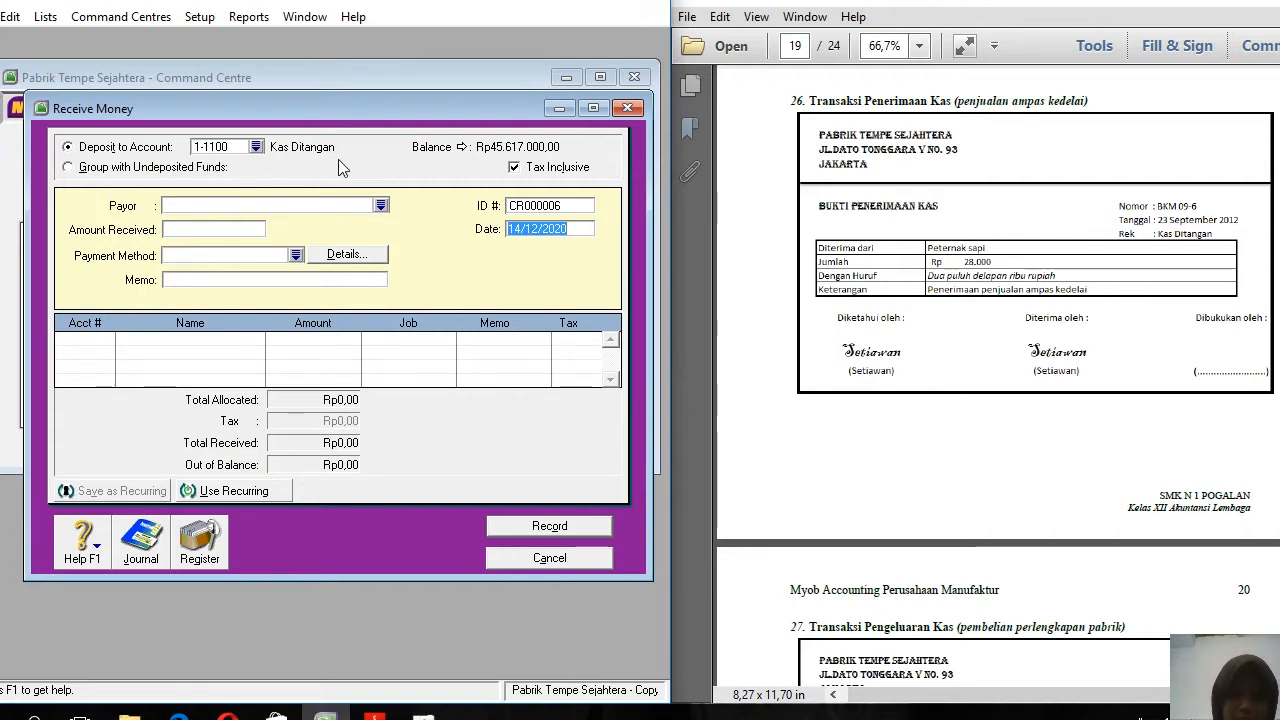
pyautogui.click(515, 168)
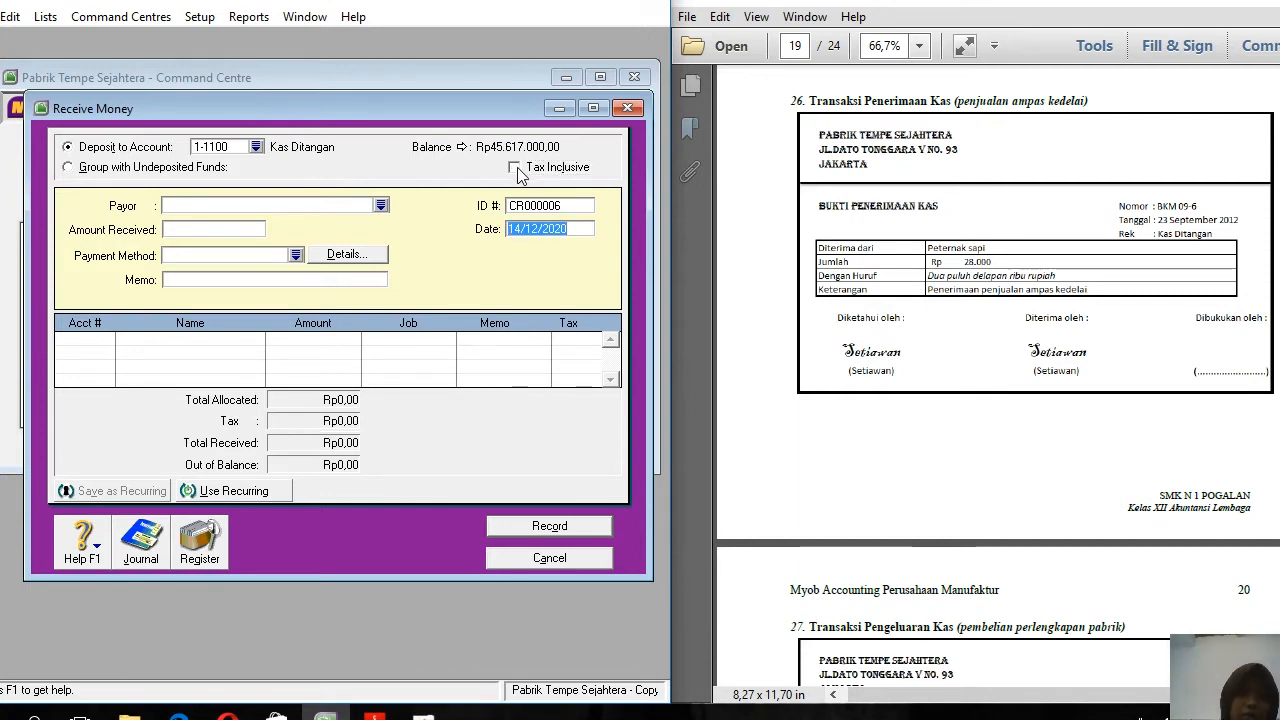
# Set the amount received to Rp28.000, the payment method to Cash and the memo to "Penjualan ampas kedelai"
pyautogui.click(247, 230)
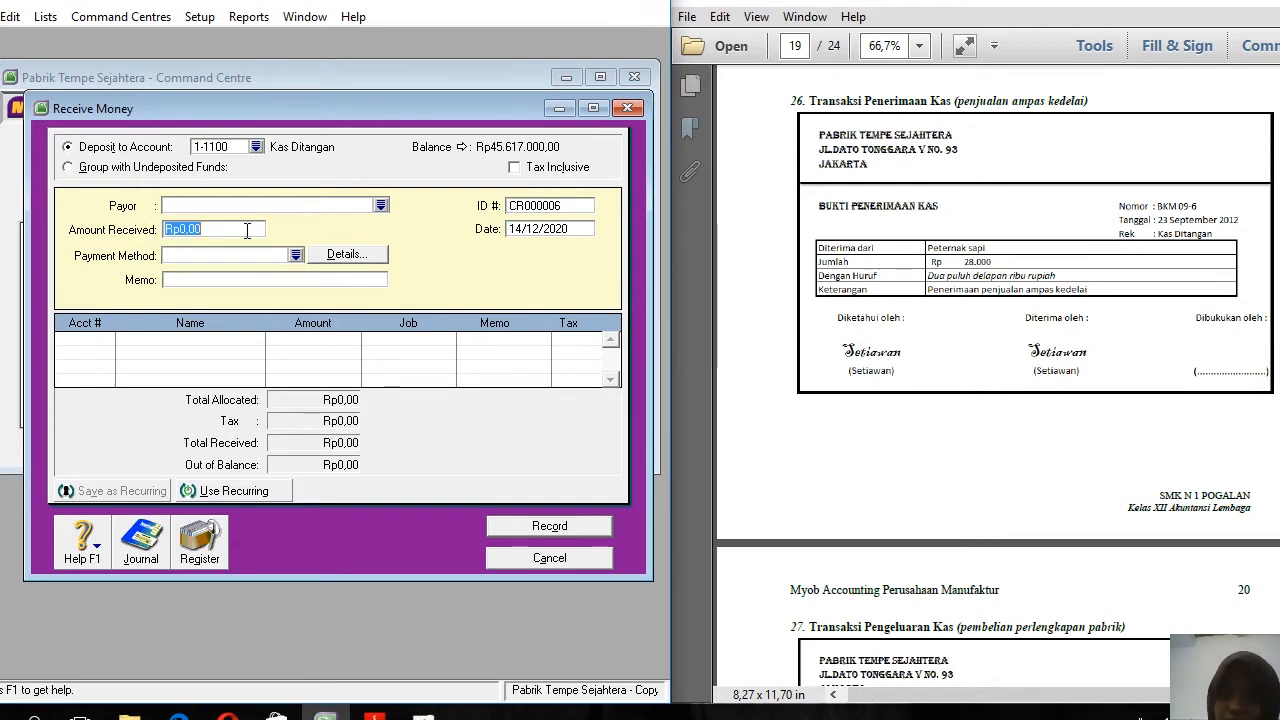
pyautogui.write('28000')
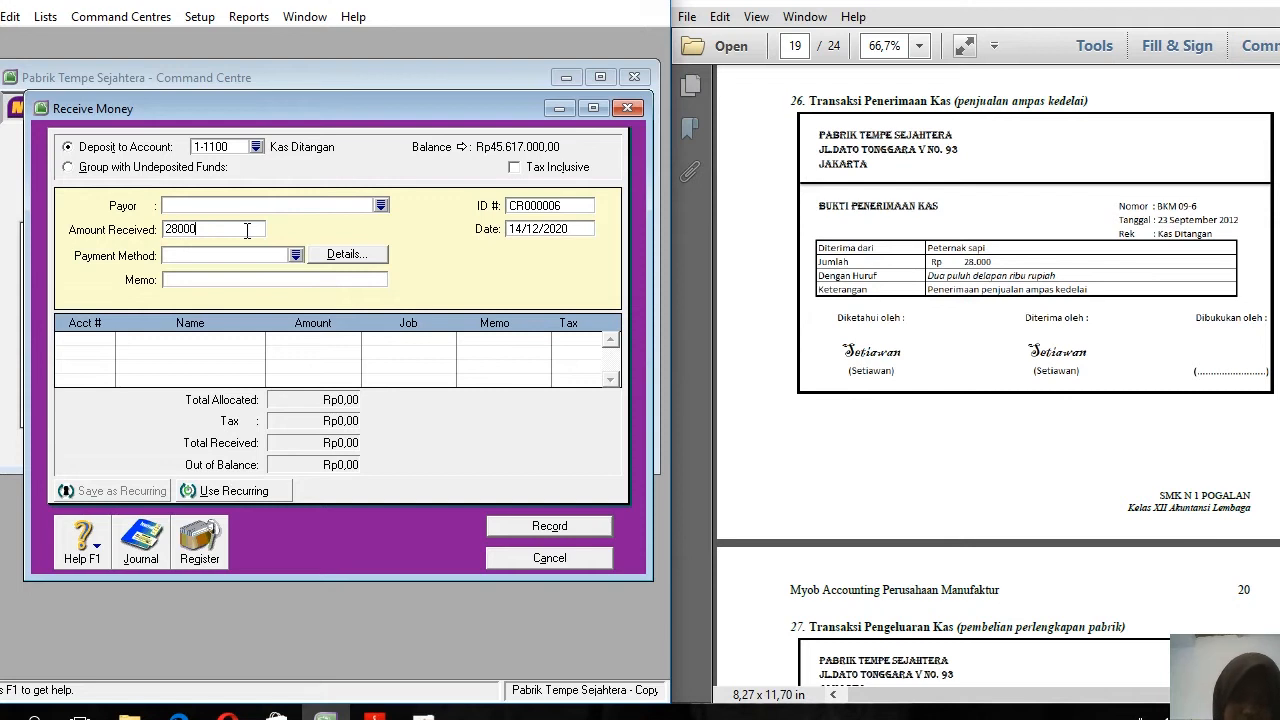
pyautogui.press('Tab')
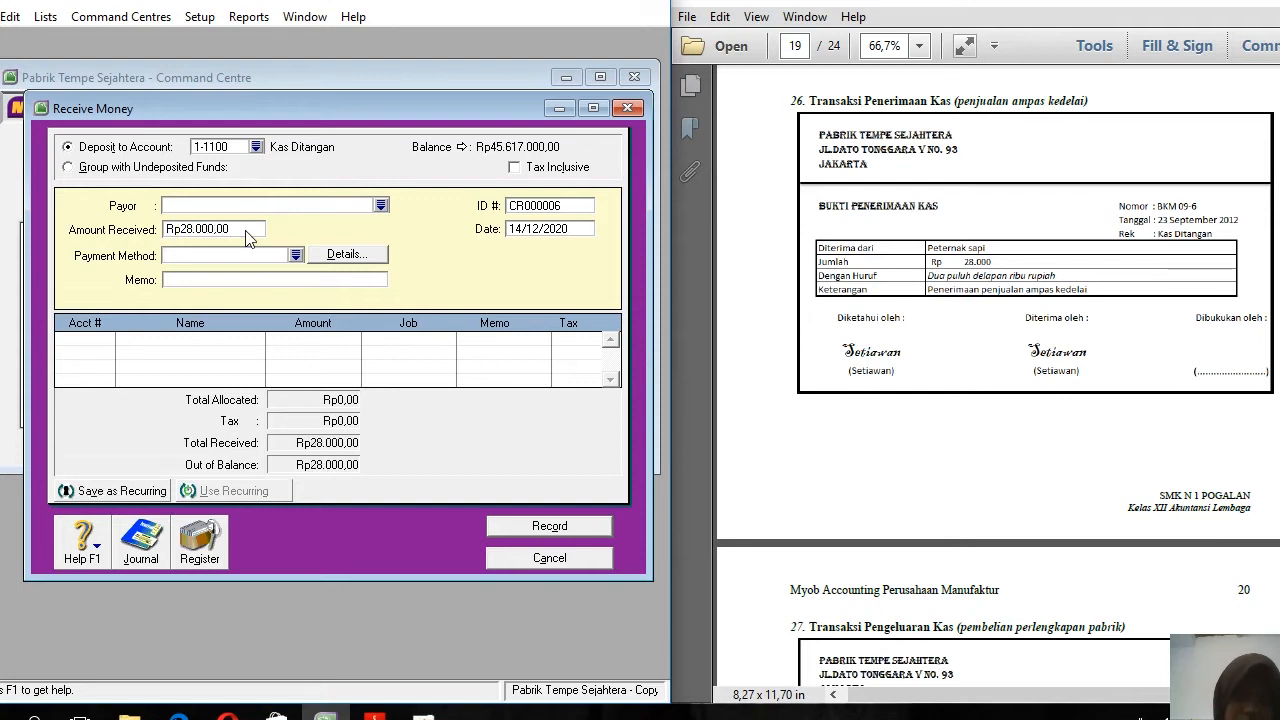
pyautogui.click(295, 255)
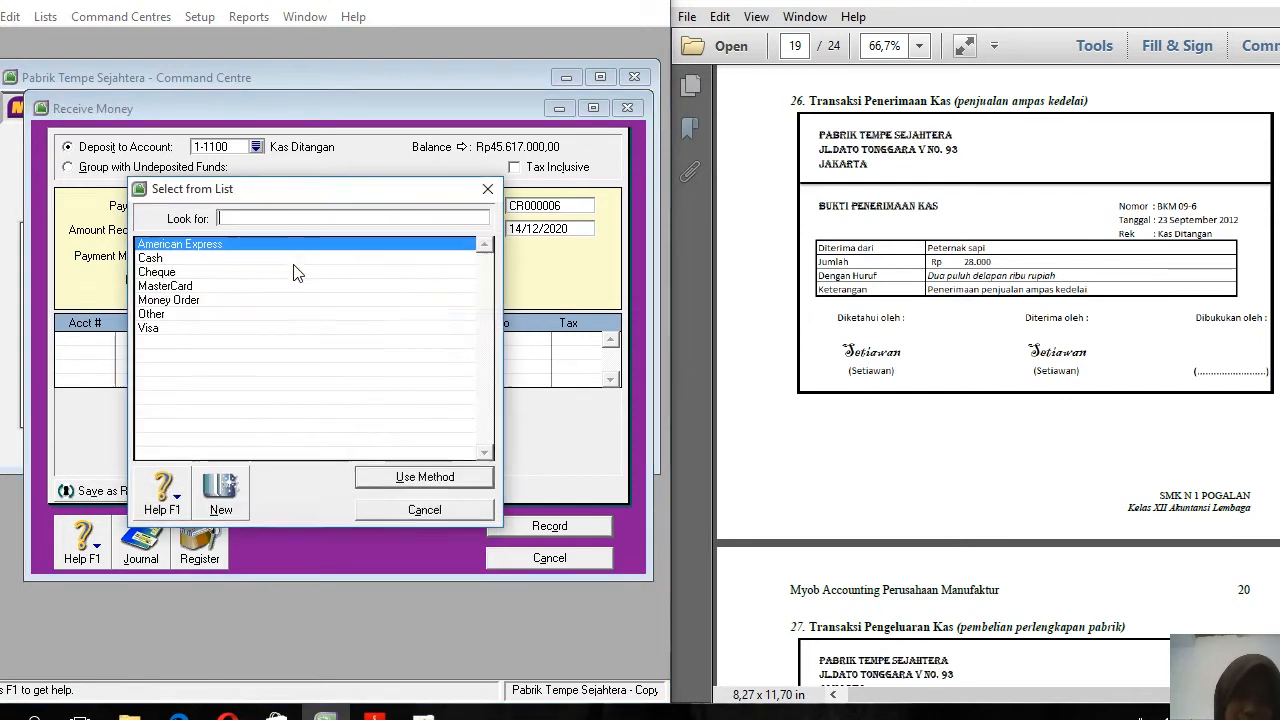
pyautogui.doubleClick(201, 259)
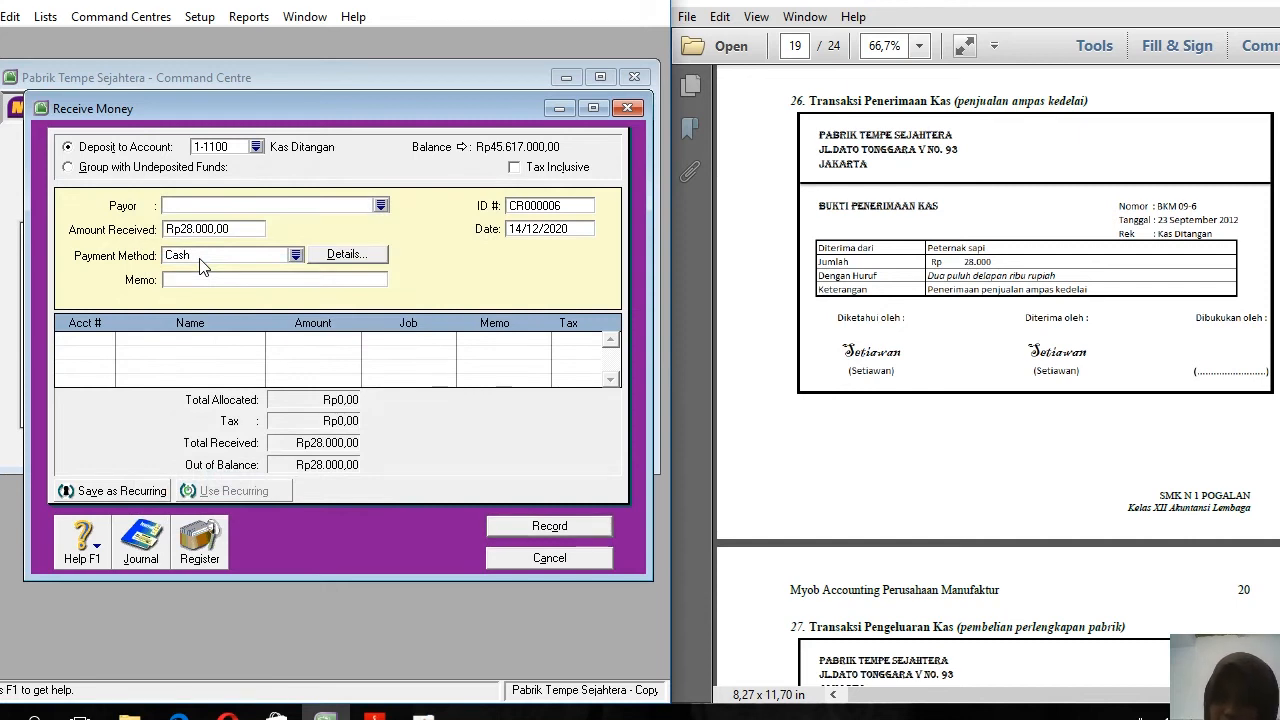
pyautogui.write('Penjualan ampas ')
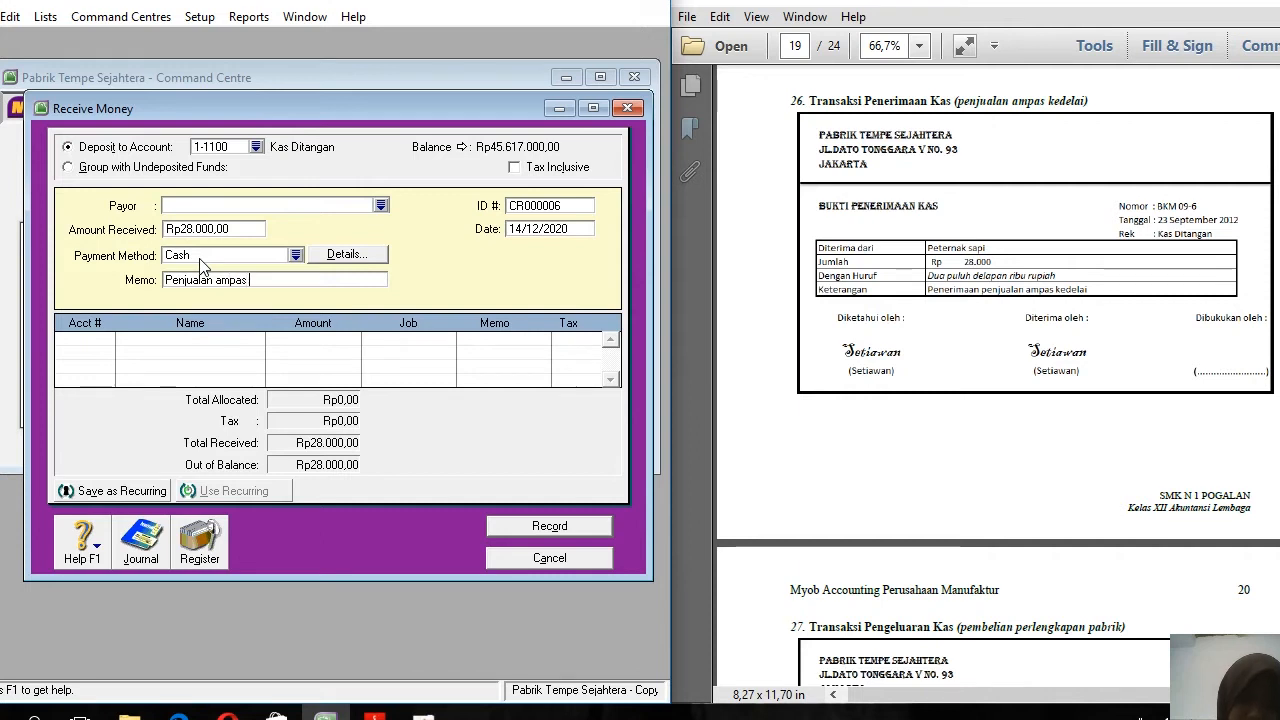
pyautogui.write('kedelai')
pyautogui.press('Tab')
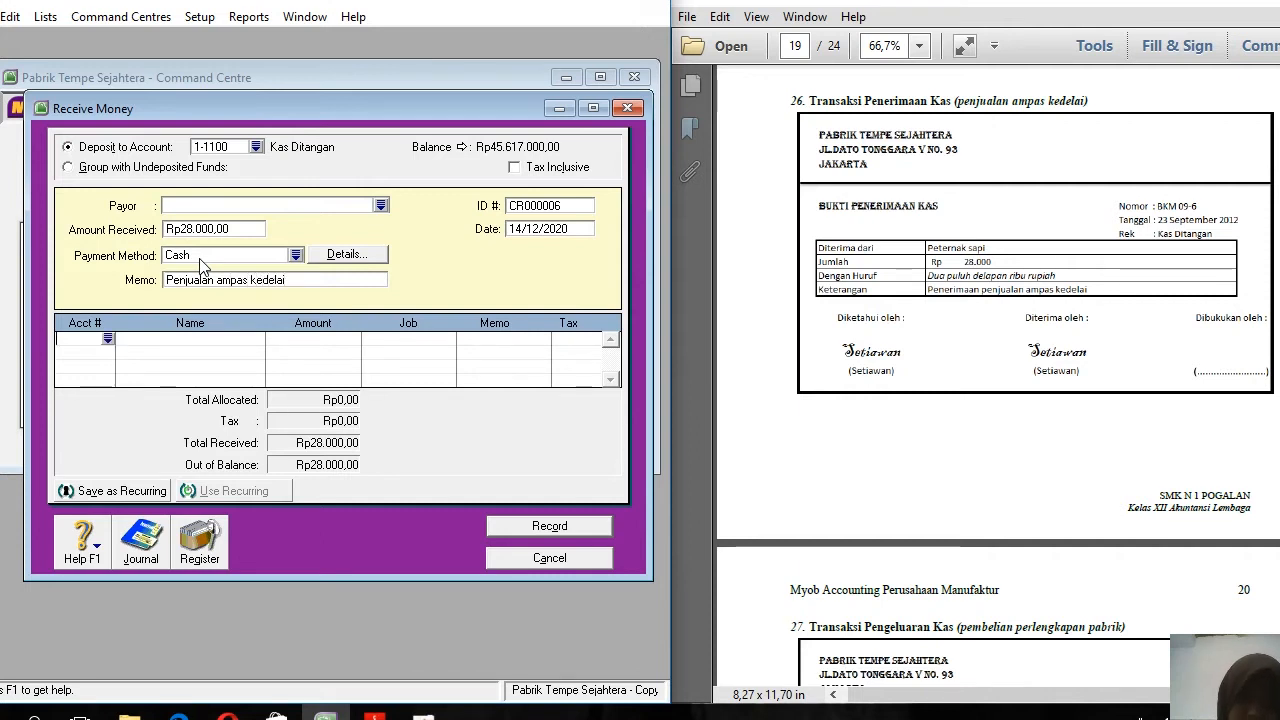
# Set the receipt's ID number to BKM09-6 and its date to 23/09/2012
pyautogui.click(539, 207)
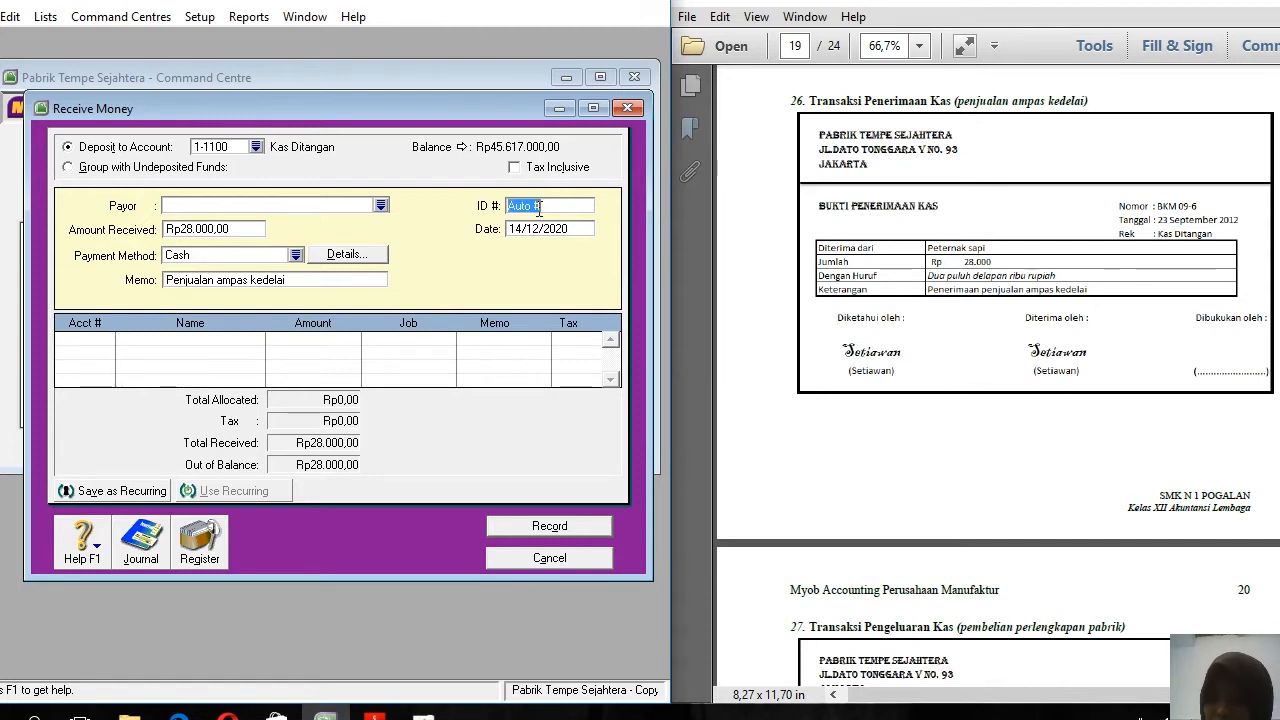
pyautogui.write('BKM09-6')
pyautogui.press('Tab')
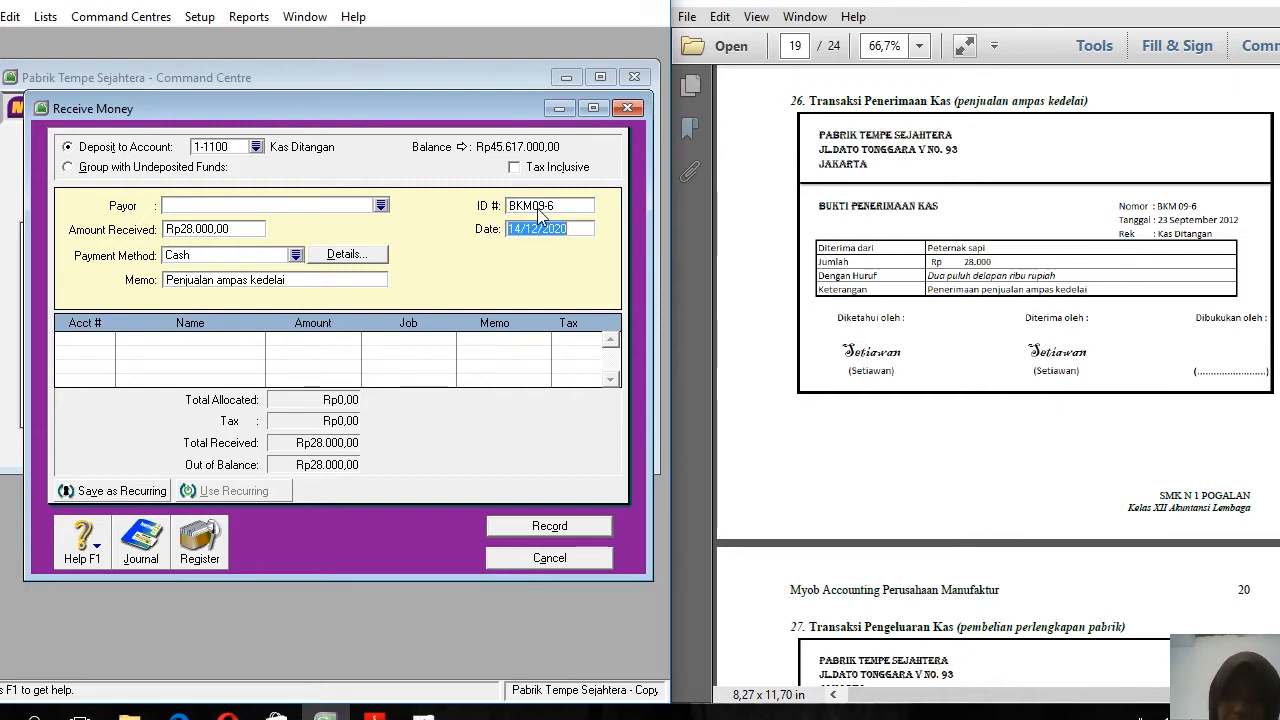
pyautogui.write('23/9/')
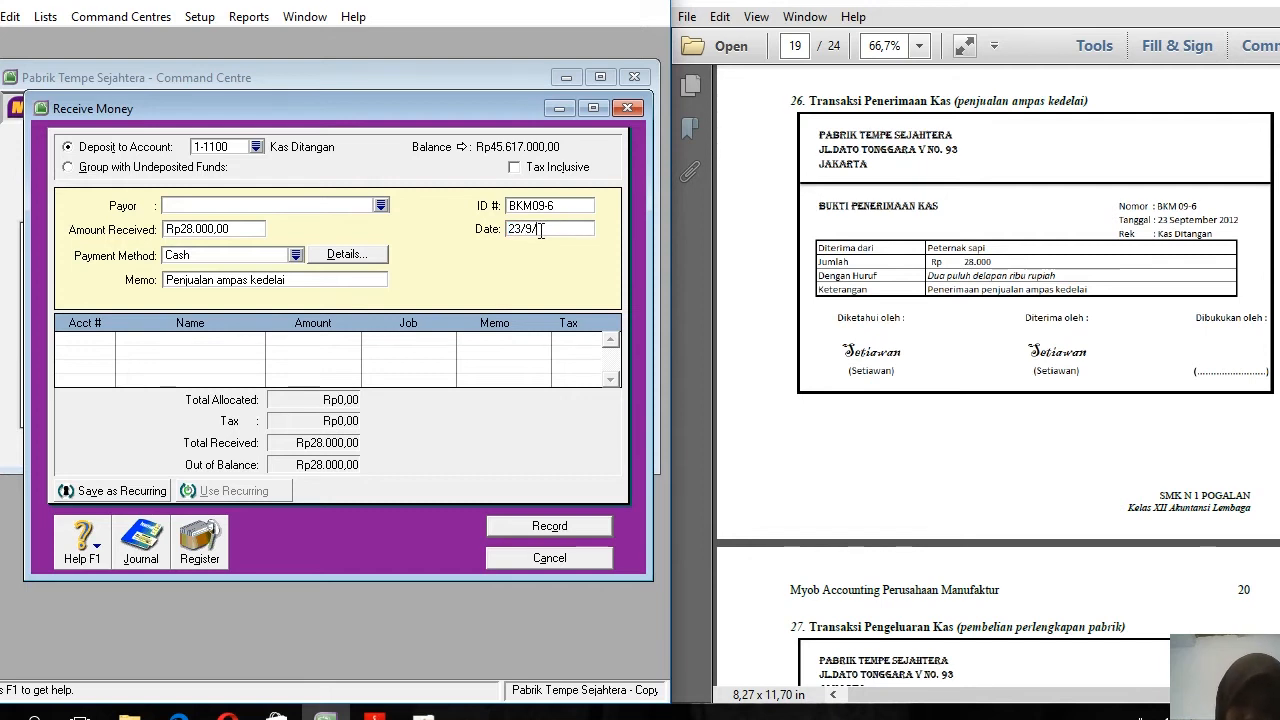
pyautogui.press('Tab')
pyautogui.press('Tab')
pyautogui.press('Tab')
pyautogui.press('Tab')
pyautogui.press('Tab')
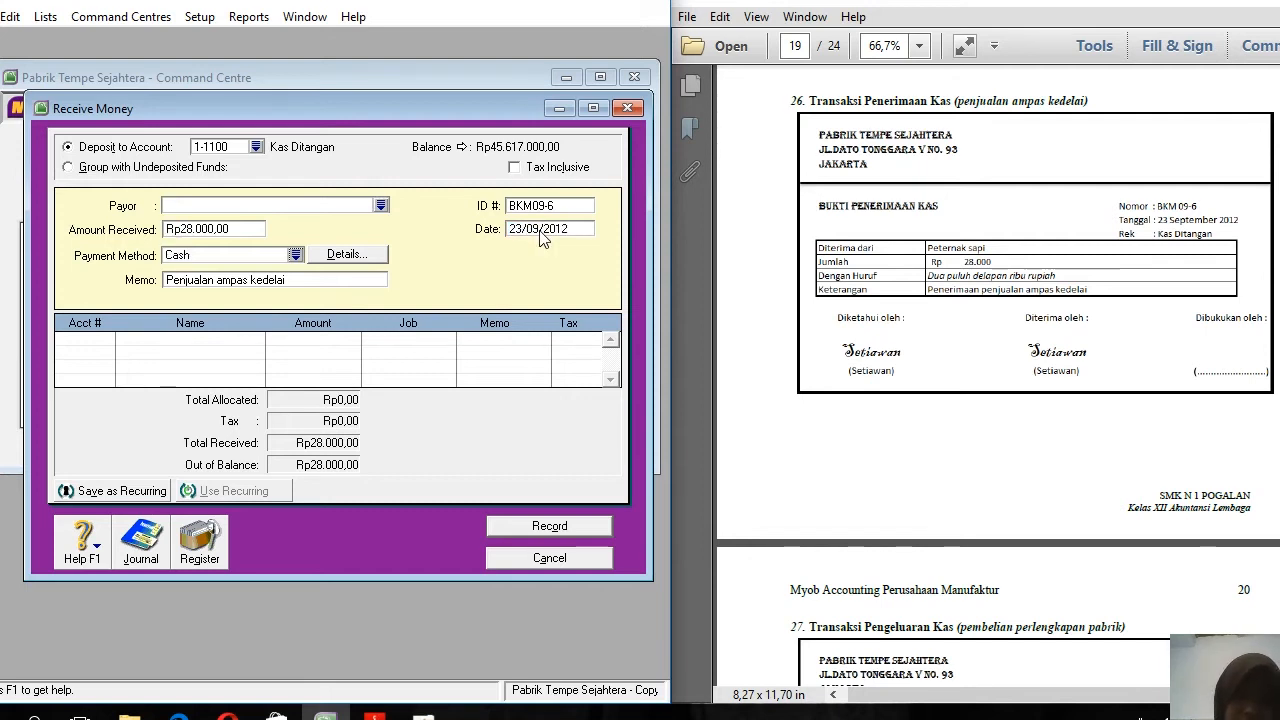
pyautogui.press('Tab')
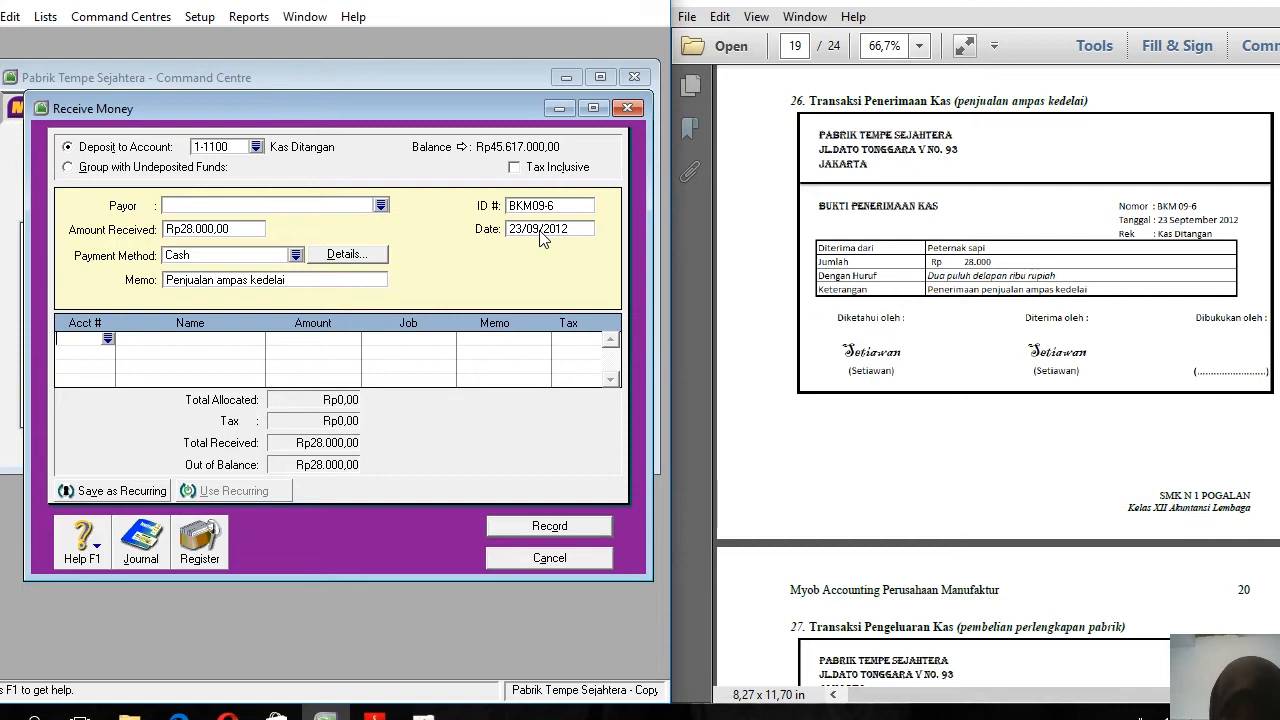
# Allocate the full Rp28.000 receipt to account 8-1200 Pendapatan Lain lain
pyautogui.write('4-')
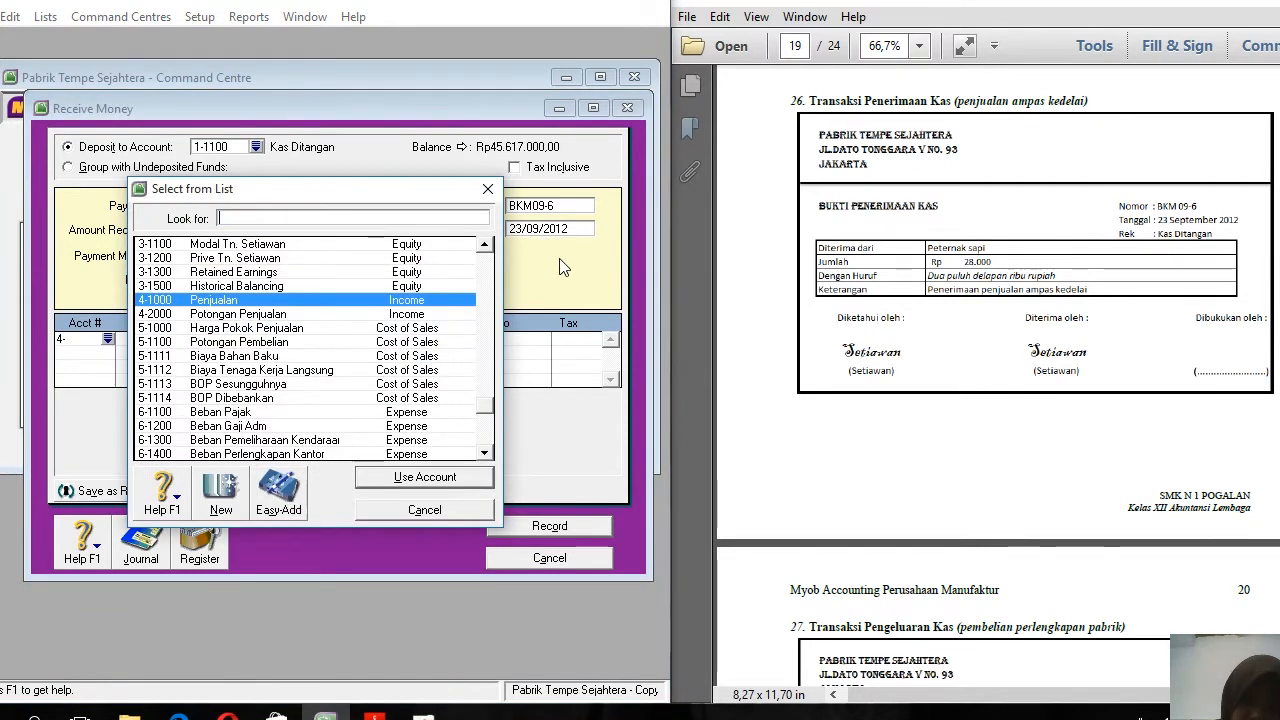
pyautogui.write('8')
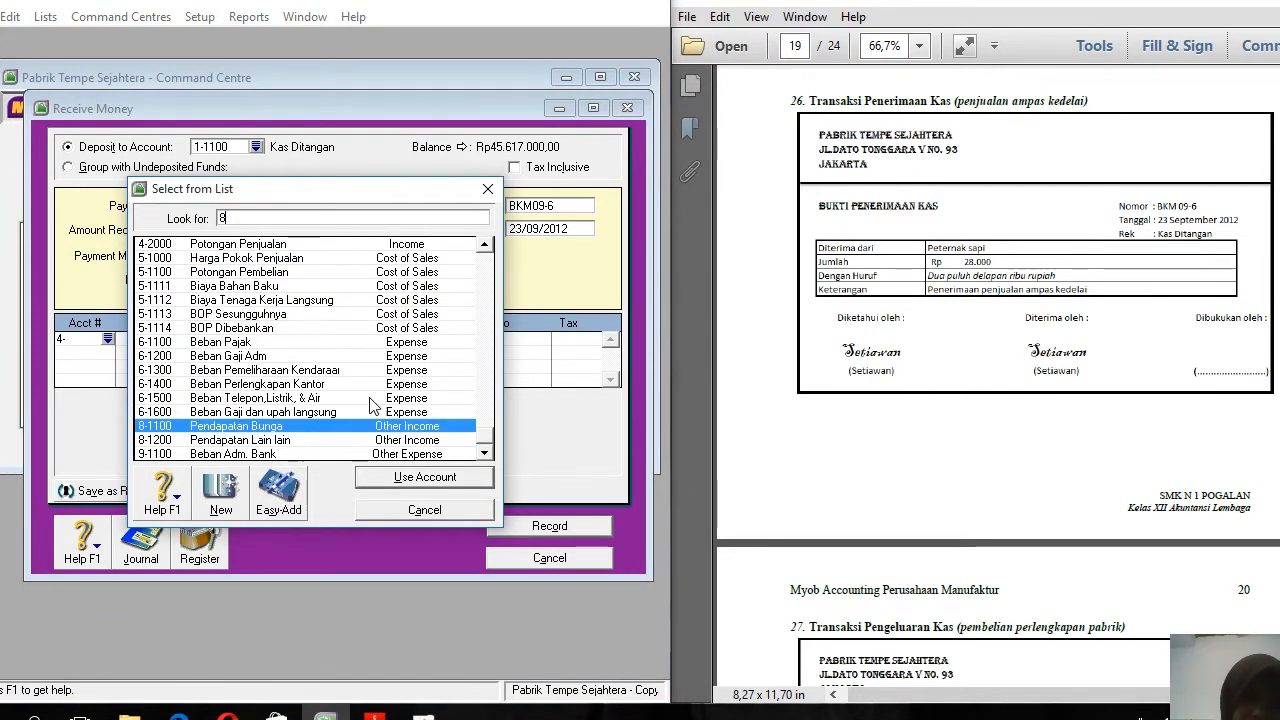
pyautogui.doubleClick(307, 441)
pyautogui.press('Tab')
pyautogui.press('Tab')
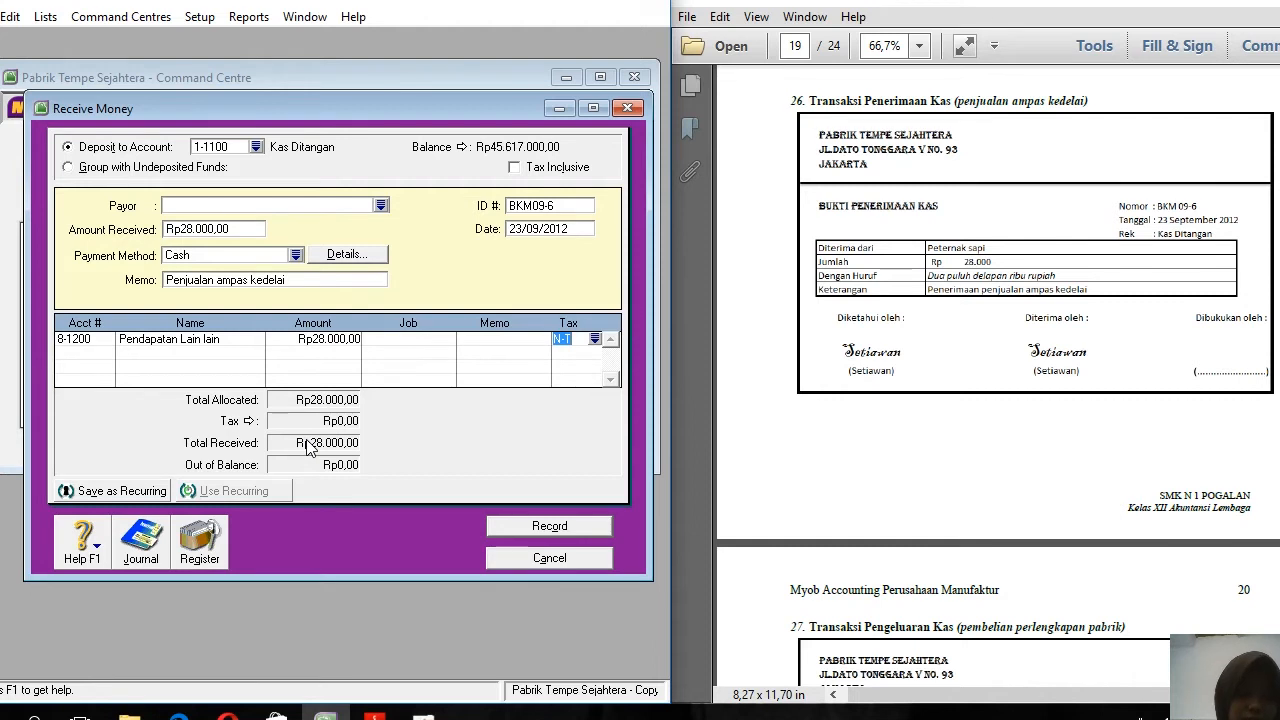
# Review the receipt's transaction recap, then record the receipt and close the Receive Money window
pyautogui.hotkey('ctrl', 'r')
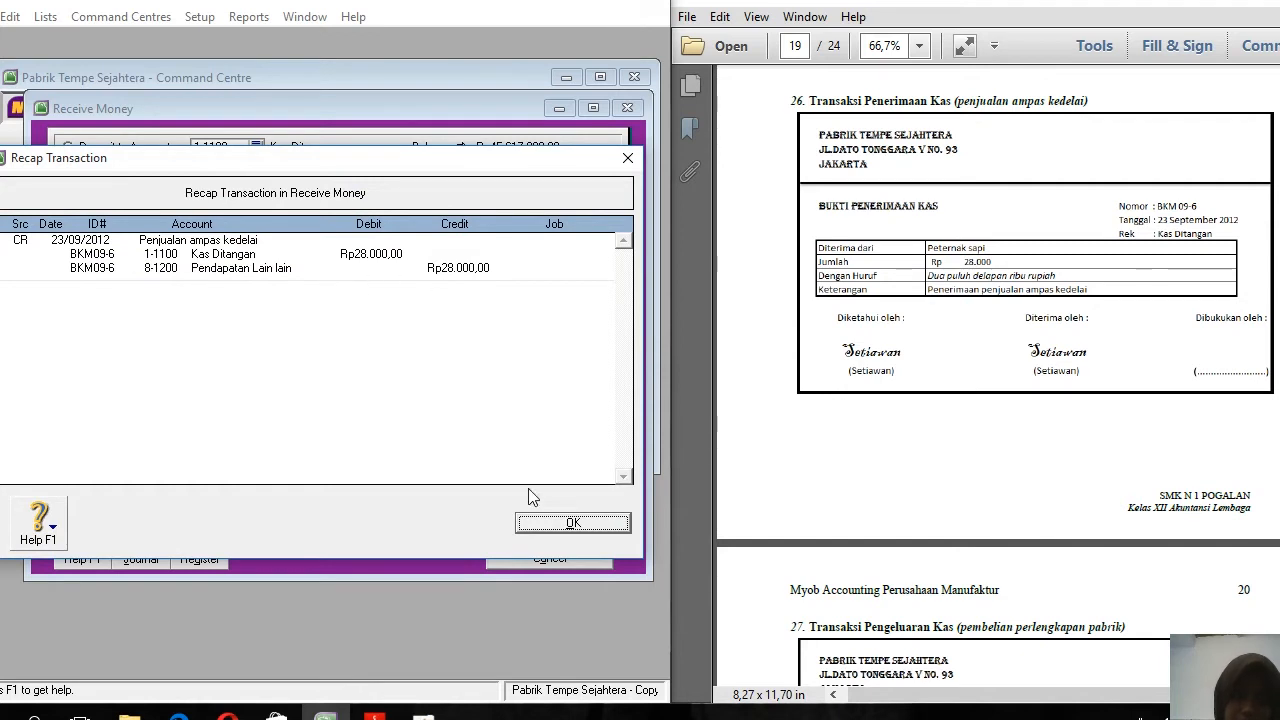
pyautogui.click(551, 528)
pyautogui.click(543, 530)
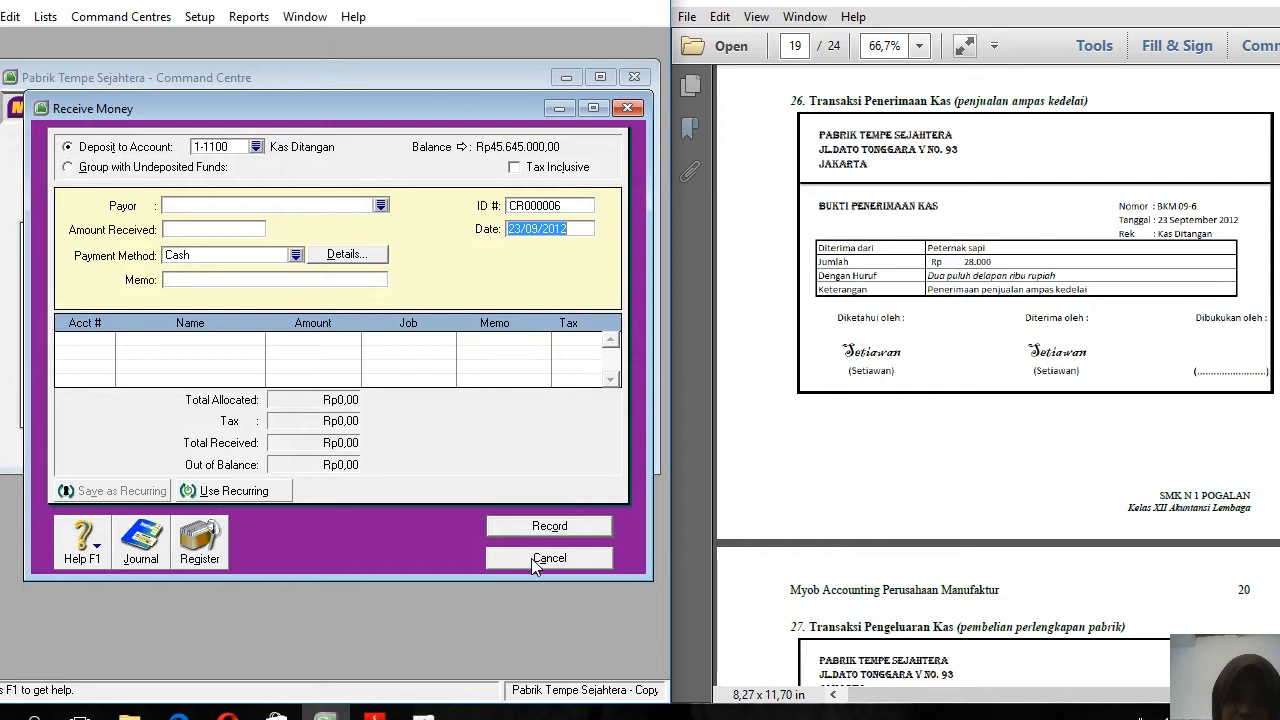
pyautogui.click(535, 560)
# Bring transaction 27 into view in the PDF and start a Spend Money entry with payee Agen Nano
pyautogui.click(744, 476)
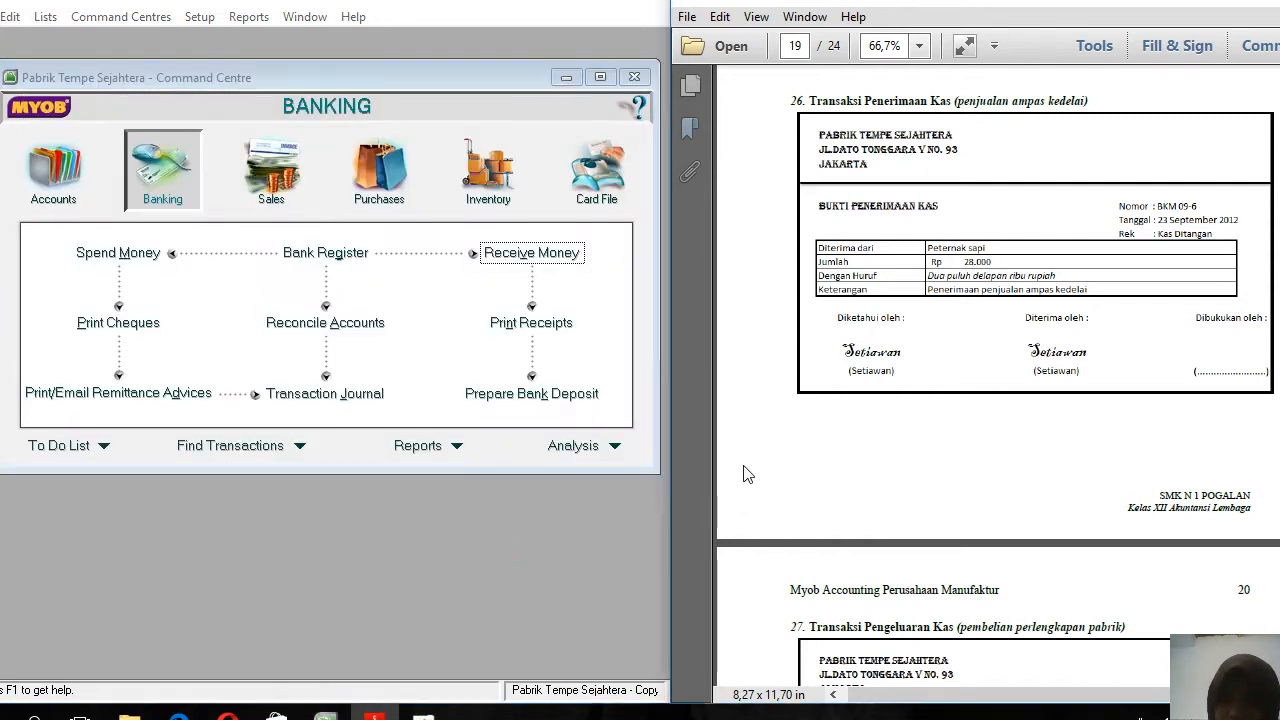
pyautogui.scroll(-1, 744, 474)
pyautogui.scroll(-9, 744, 475)
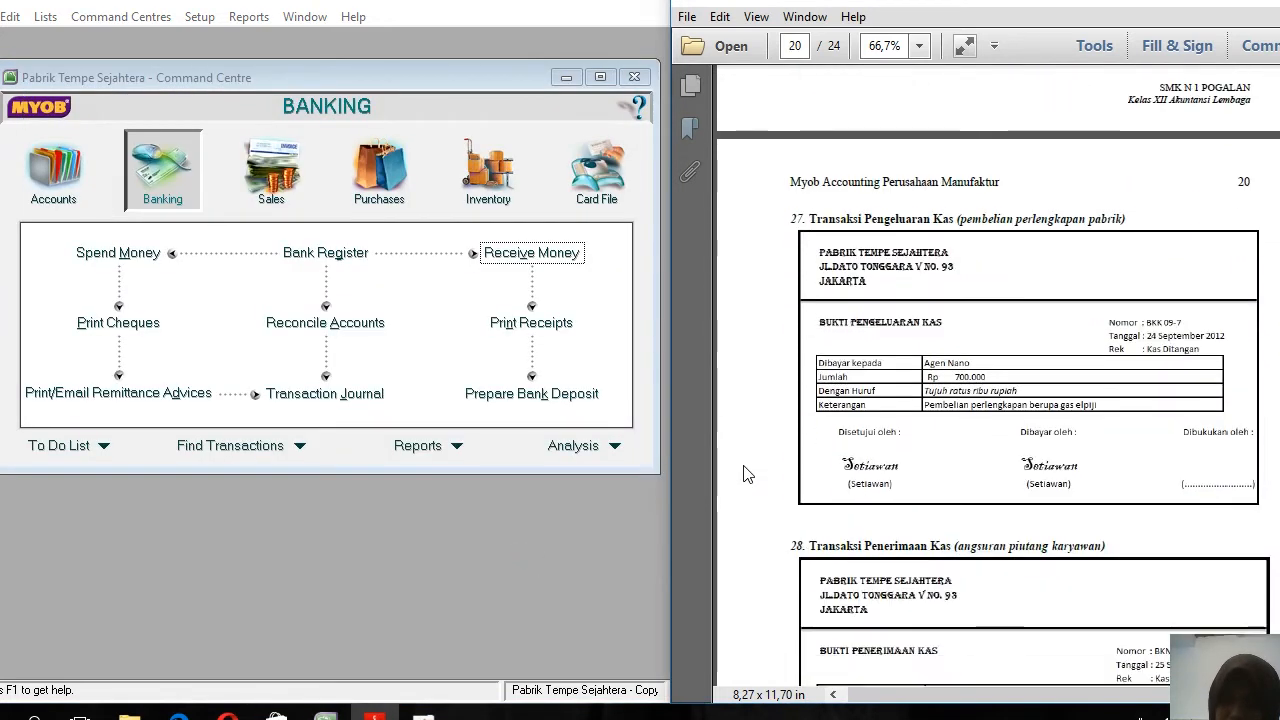
pyautogui.scroll(-1, 744, 475)
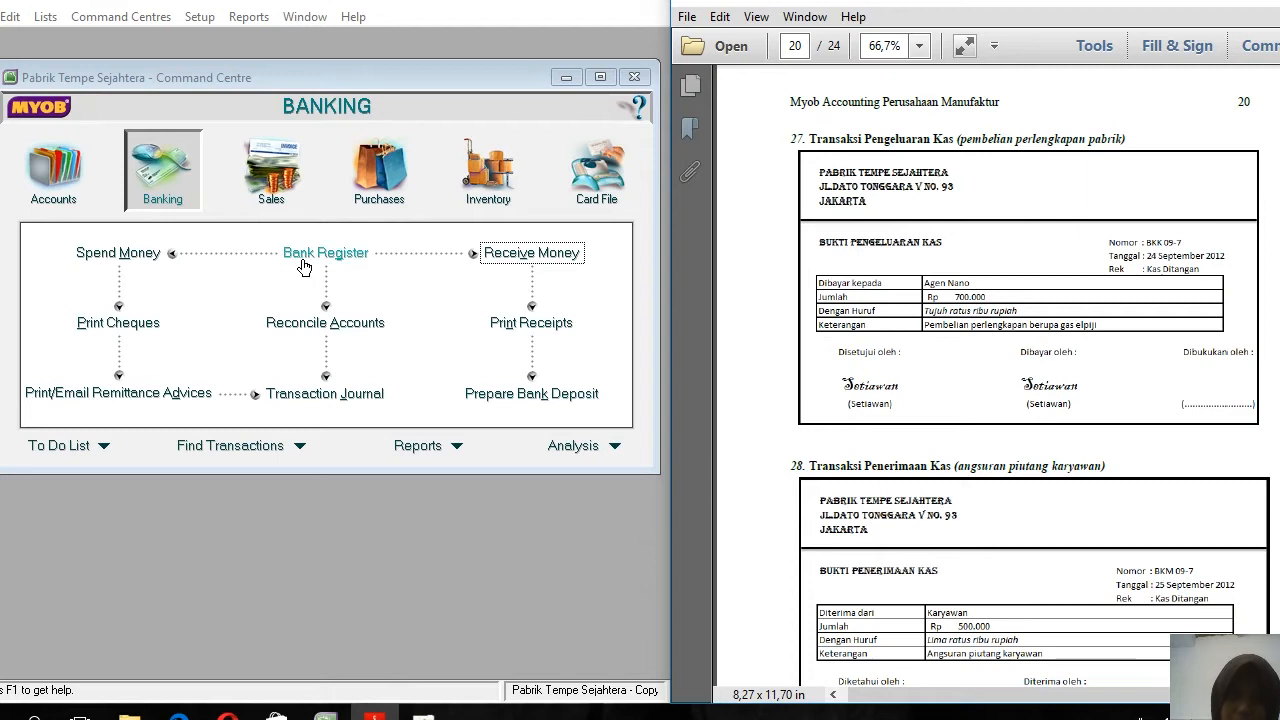
pyautogui.click(128, 254)
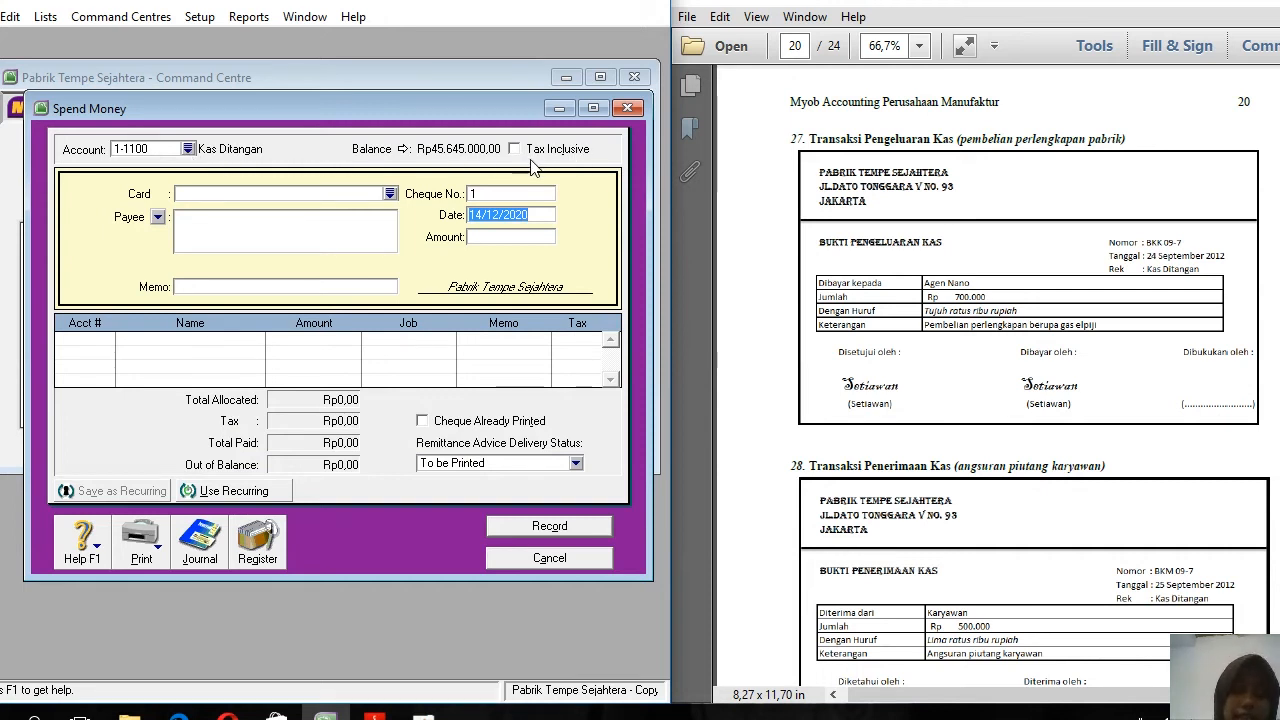
pyautogui.click(276, 231)
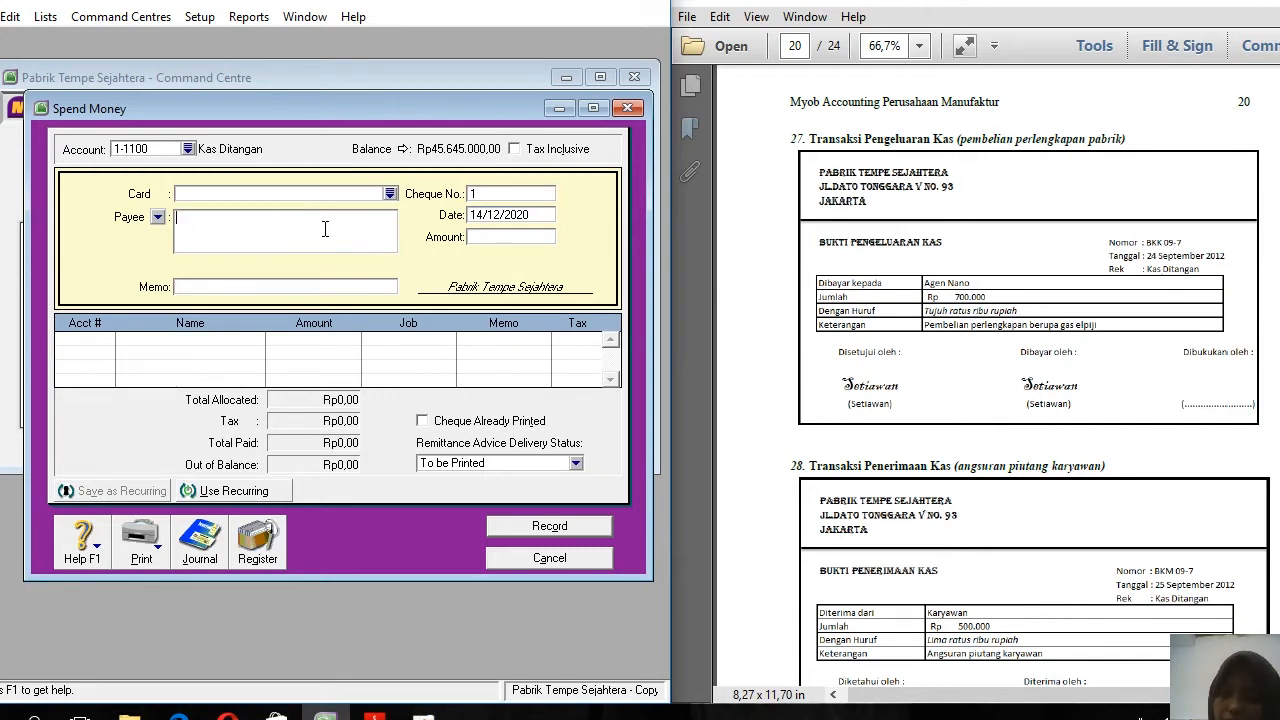
pyautogui.write('Agen Nano')
pyautogui.press('Tab')
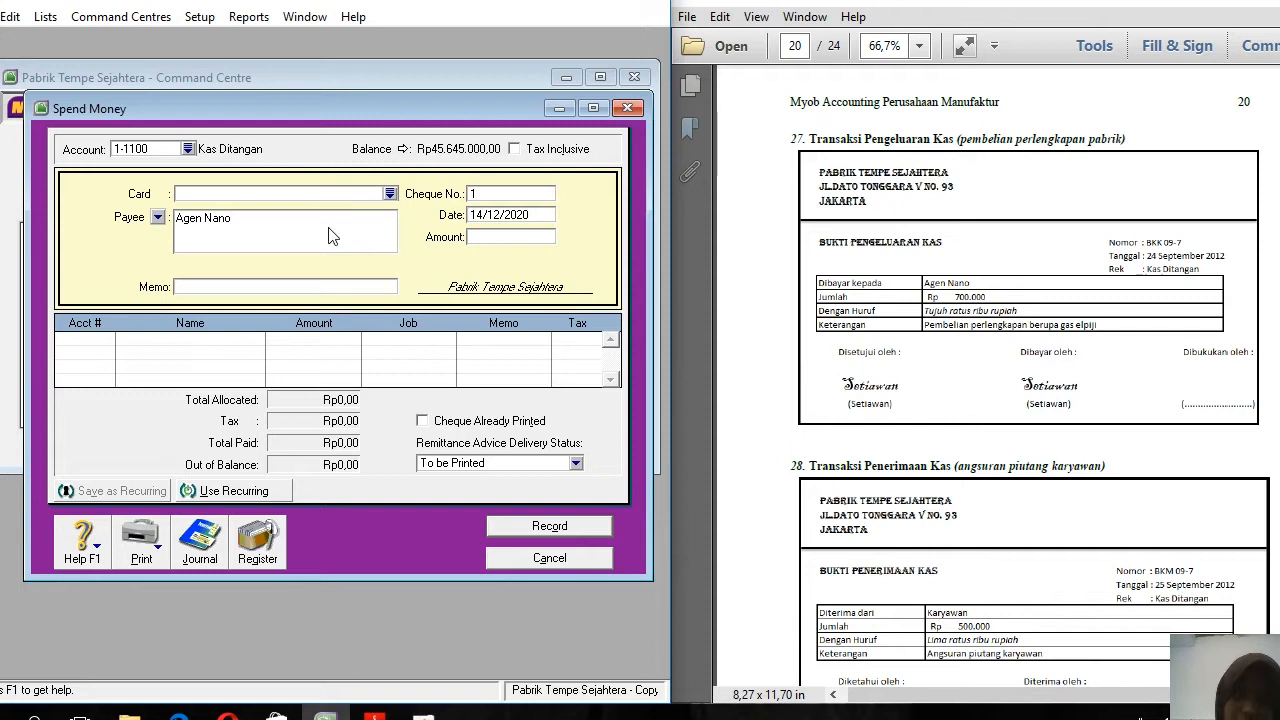
# Enter "Pembelian perlengkapan pabrik" as the payment's memo
pyautogui.write('Pembe')
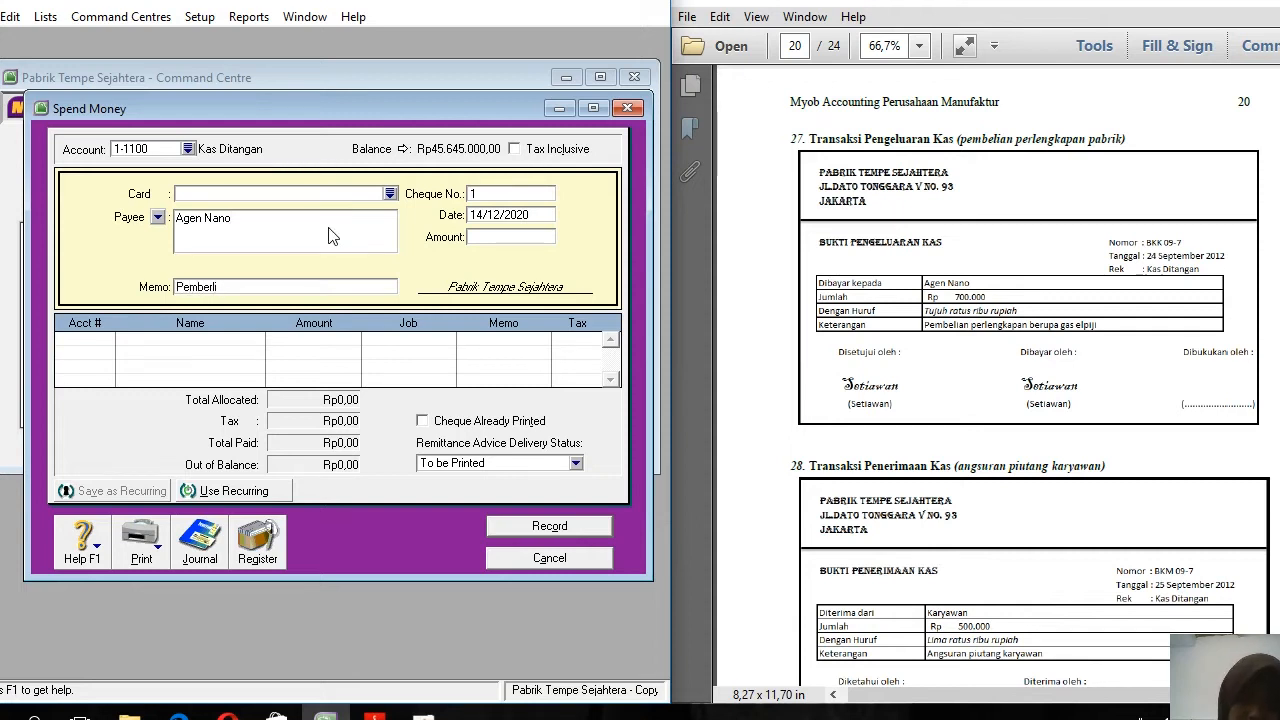
pyautogui.write('li')
pyautogui.press('BackSpace')
pyautogui.write('an perlengkapan pabrik')
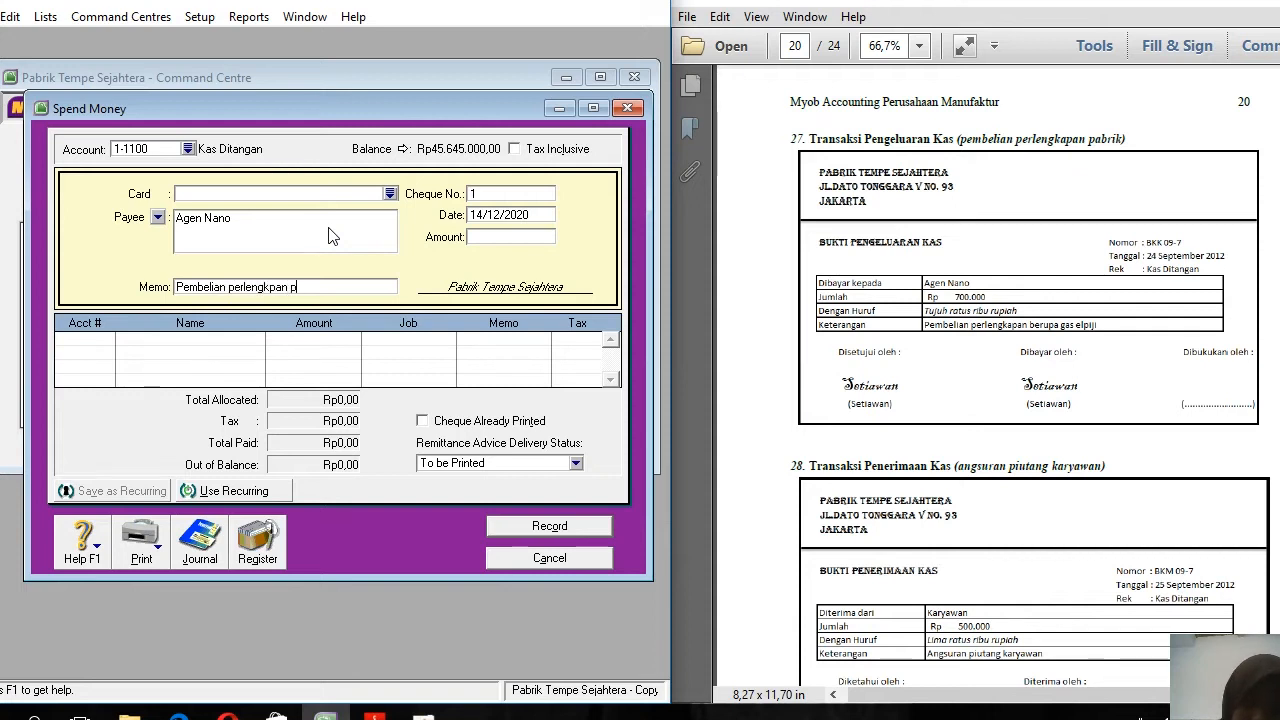
pyautogui.click(270, 287)
pyautogui.write('a')
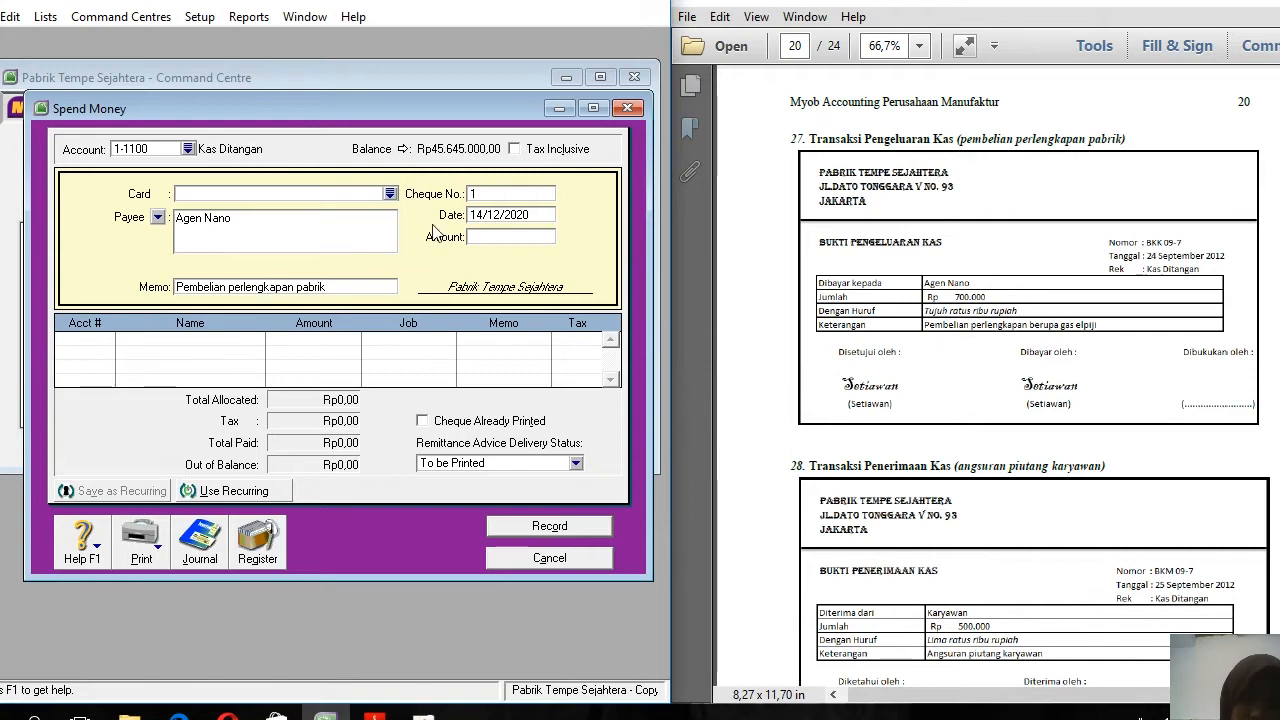
# Set the payment's cheque number to BKK09-7
pyautogui.click(484, 196)
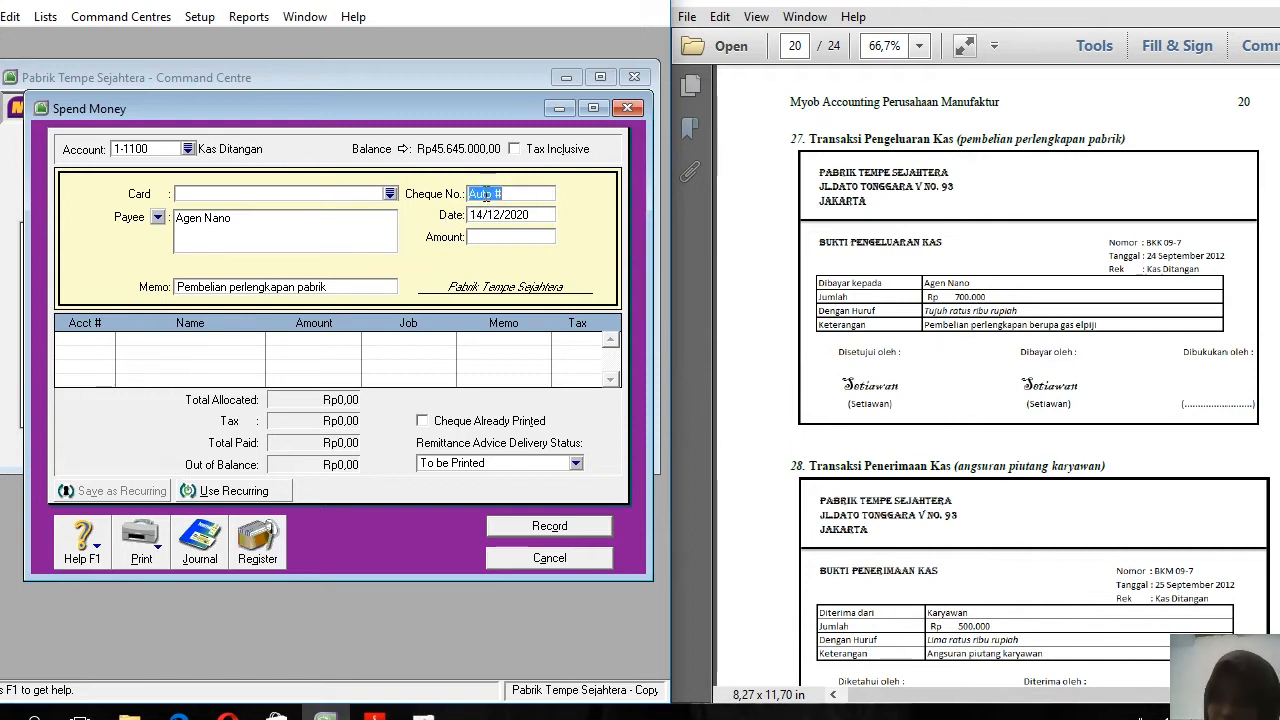
pyautogui.write('BKK09-7')
pyautogui.press('Tab')
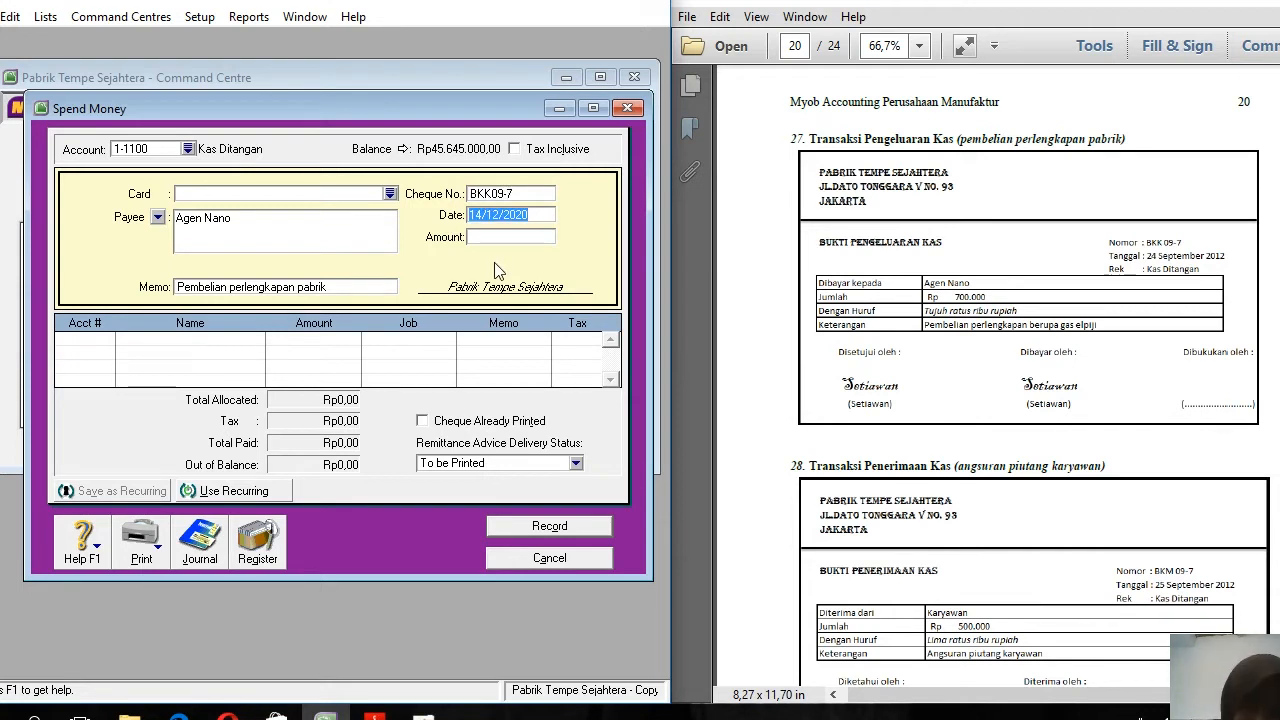
# Date the payment 24/09/2012 and set its amount to Rp700.000
pyautogui.write('@4/9/12')
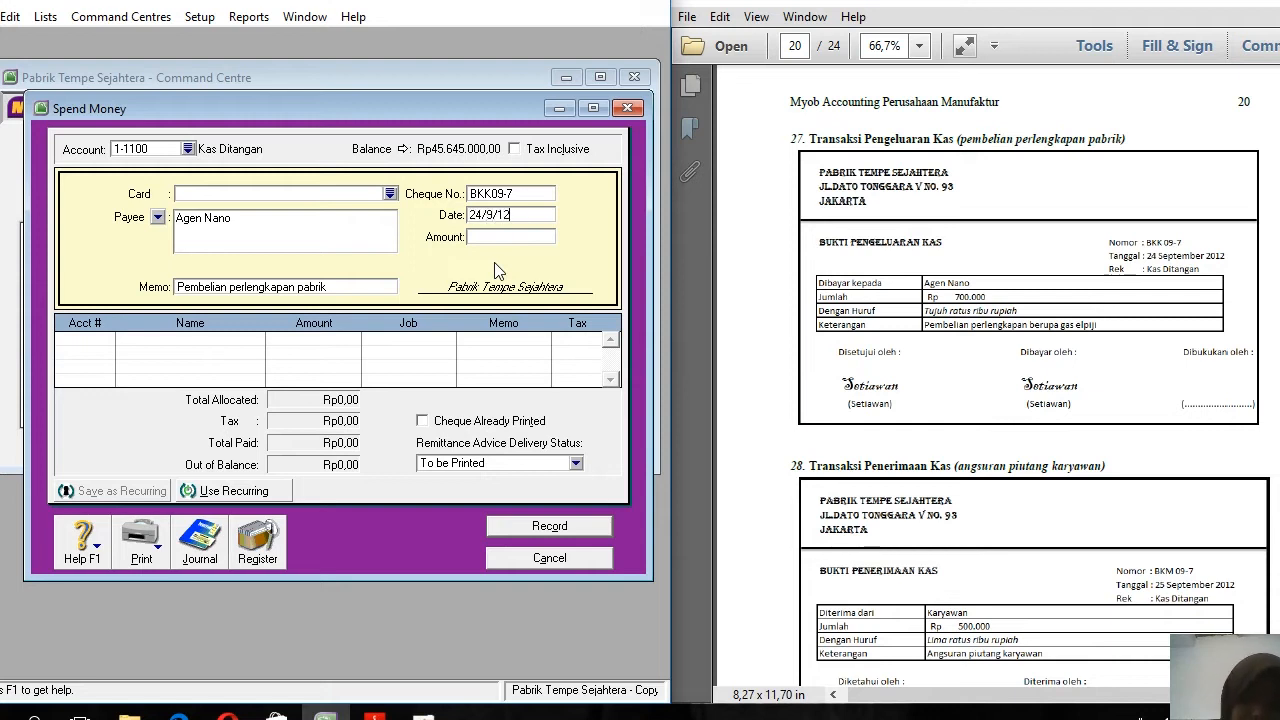
pyautogui.press('Tab')
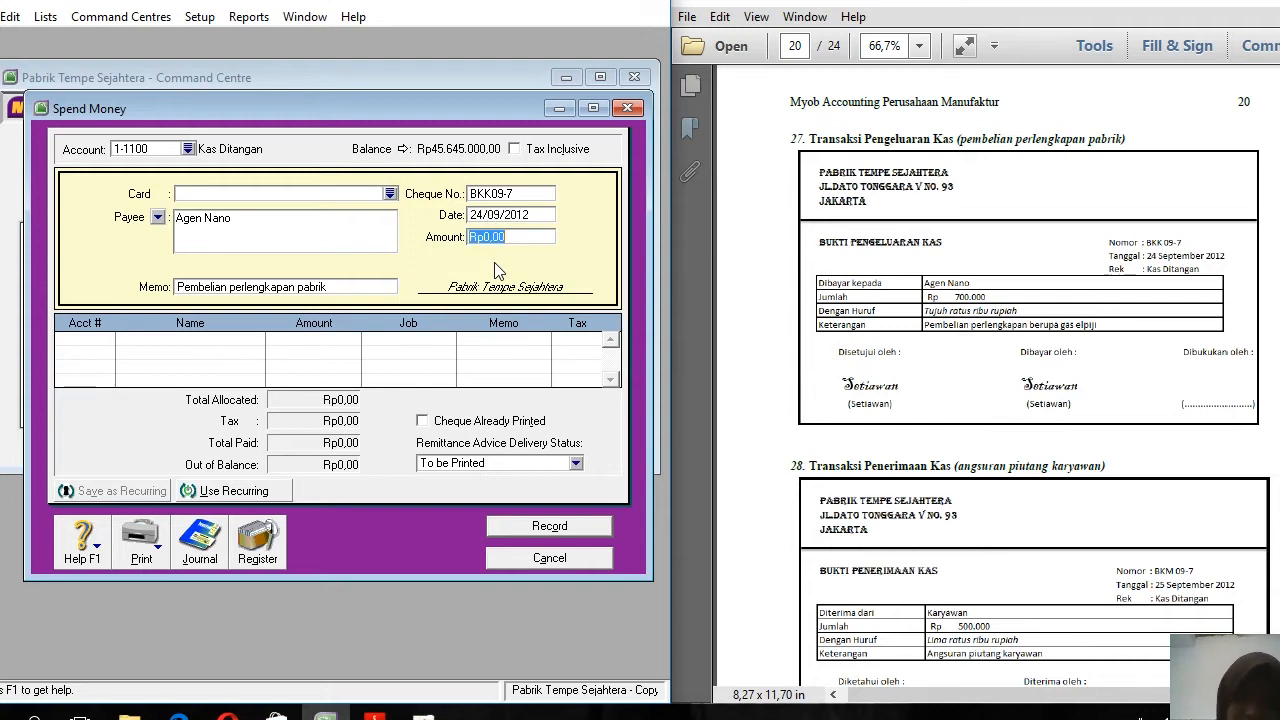
pyautogui.write('700000')
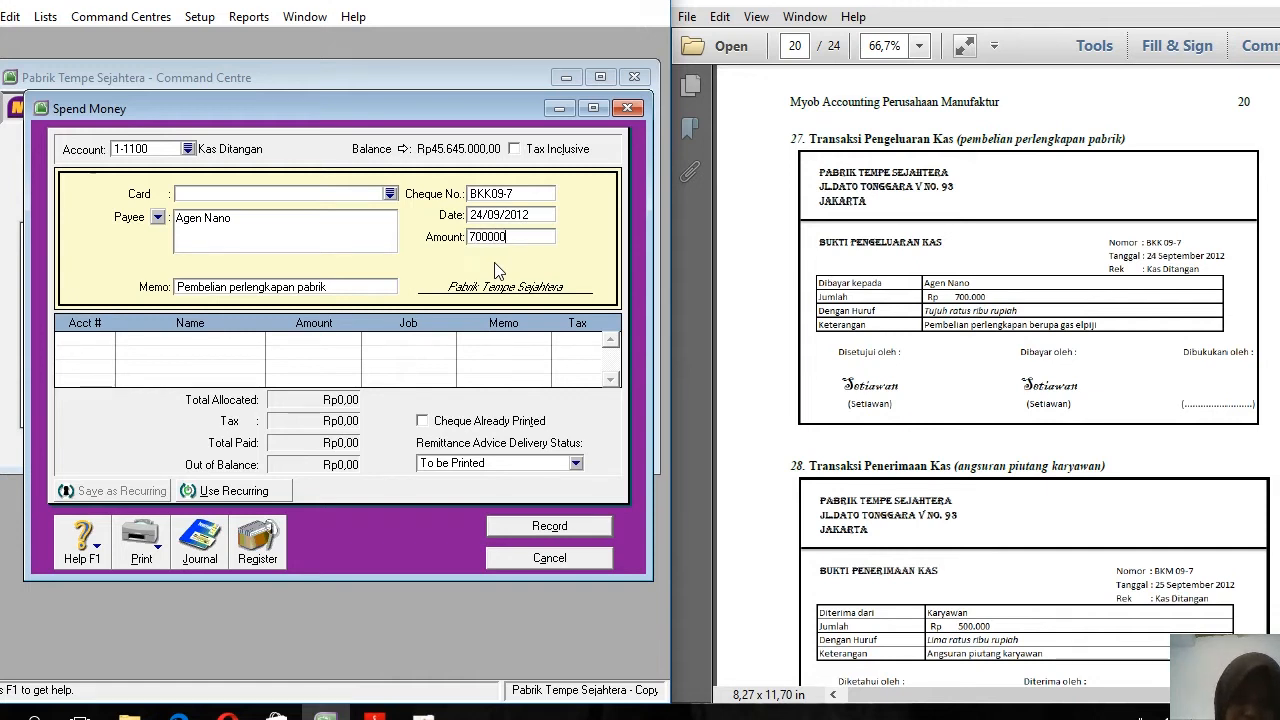
pyautogui.press('Tab')
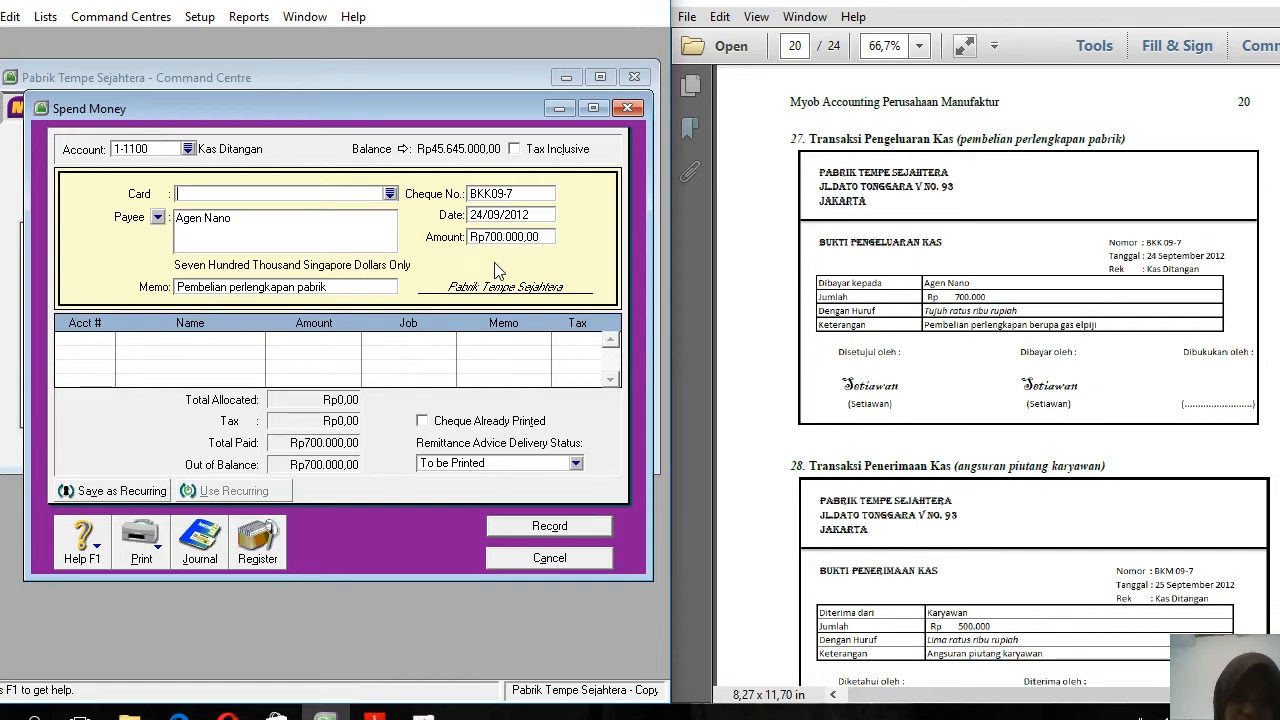
# Allocate the full payment to account 1-1410 Persediaan Bahan Pembantu
pyautogui.press('Tab')
pyautogui.press('Tab')
pyautogui.press('Tab')
pyautogui.write('6')
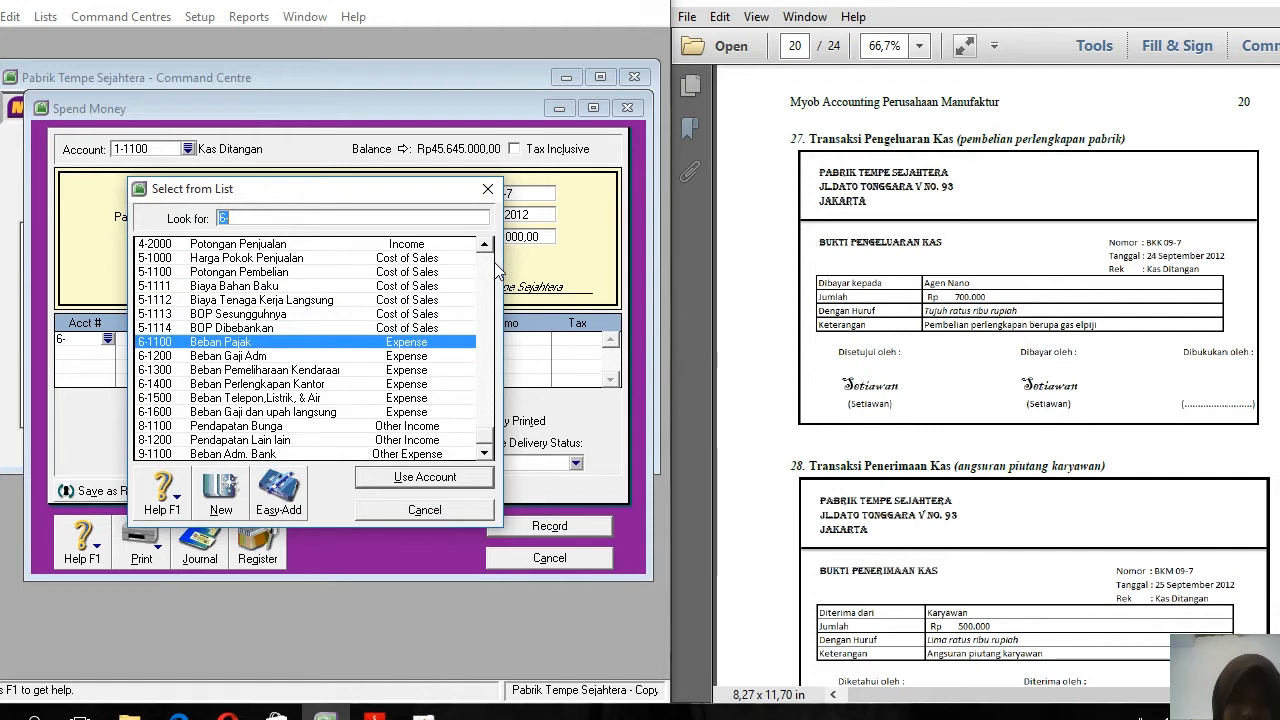
pyautogui.write('1')
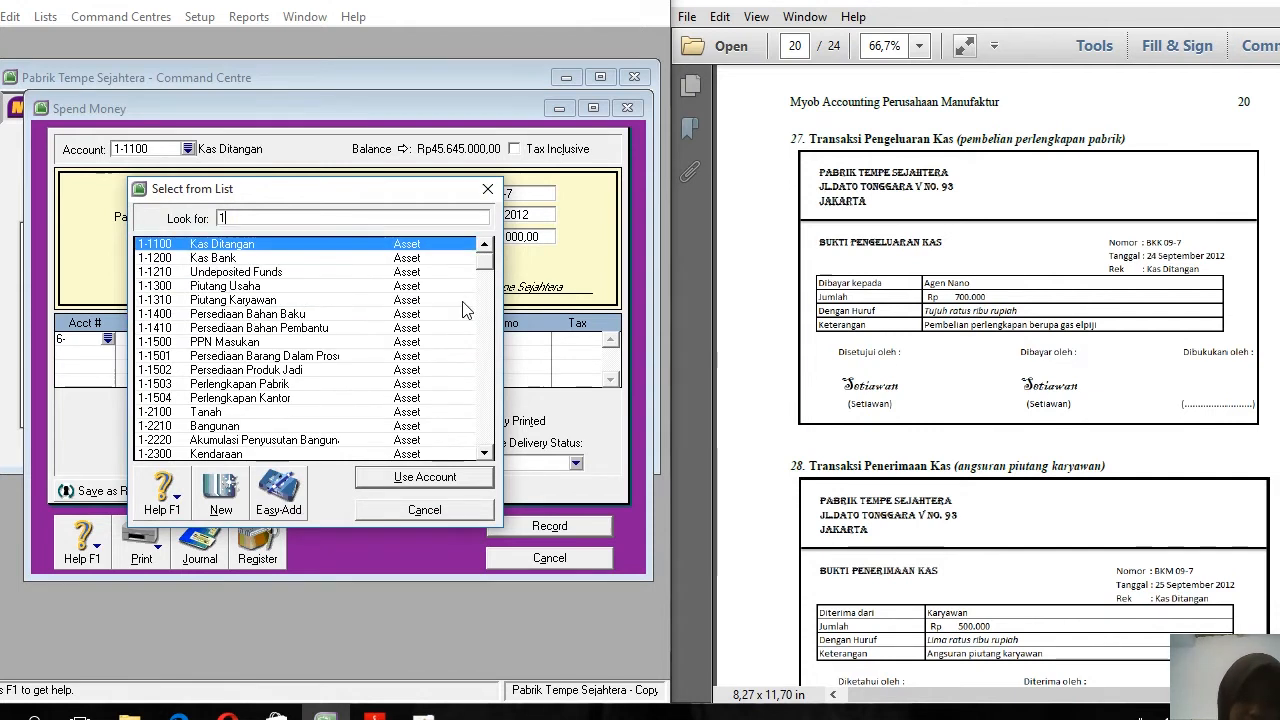
pyautogui.doubleClick(290, 330)
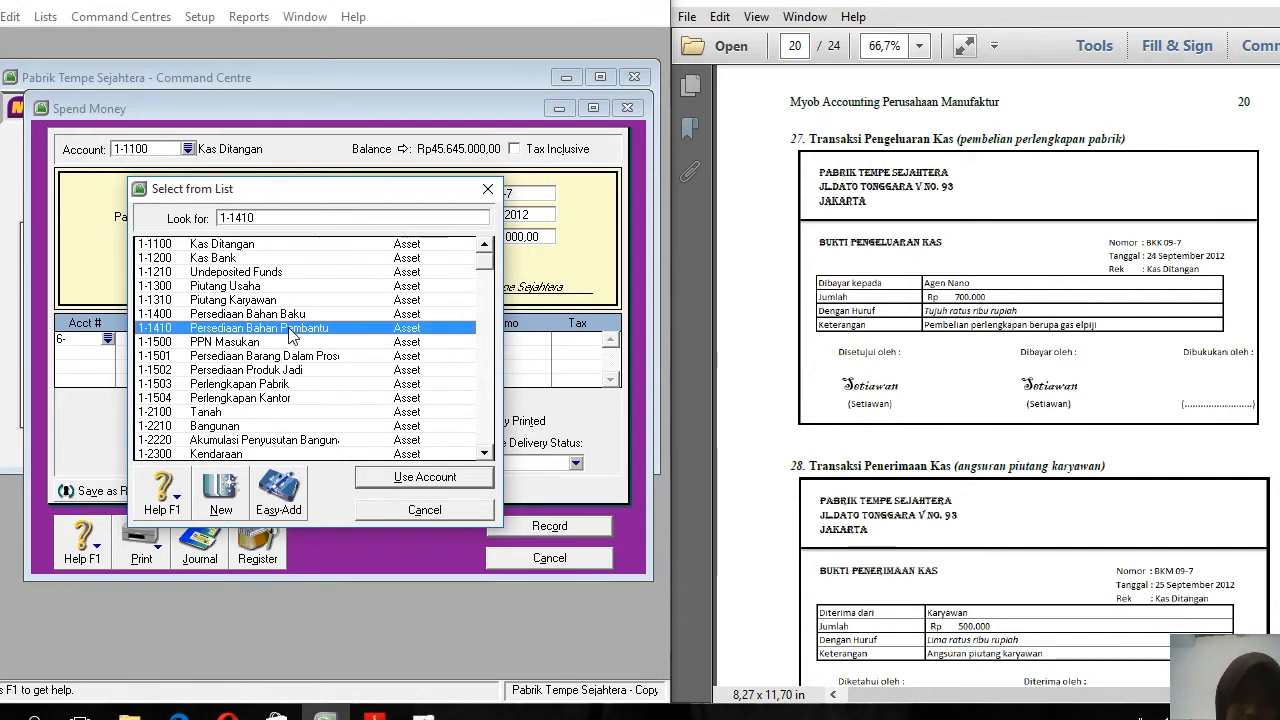
pyautogui.press('Tab')
pyautogui.press('Tab')
pyautogui.press('Tab')
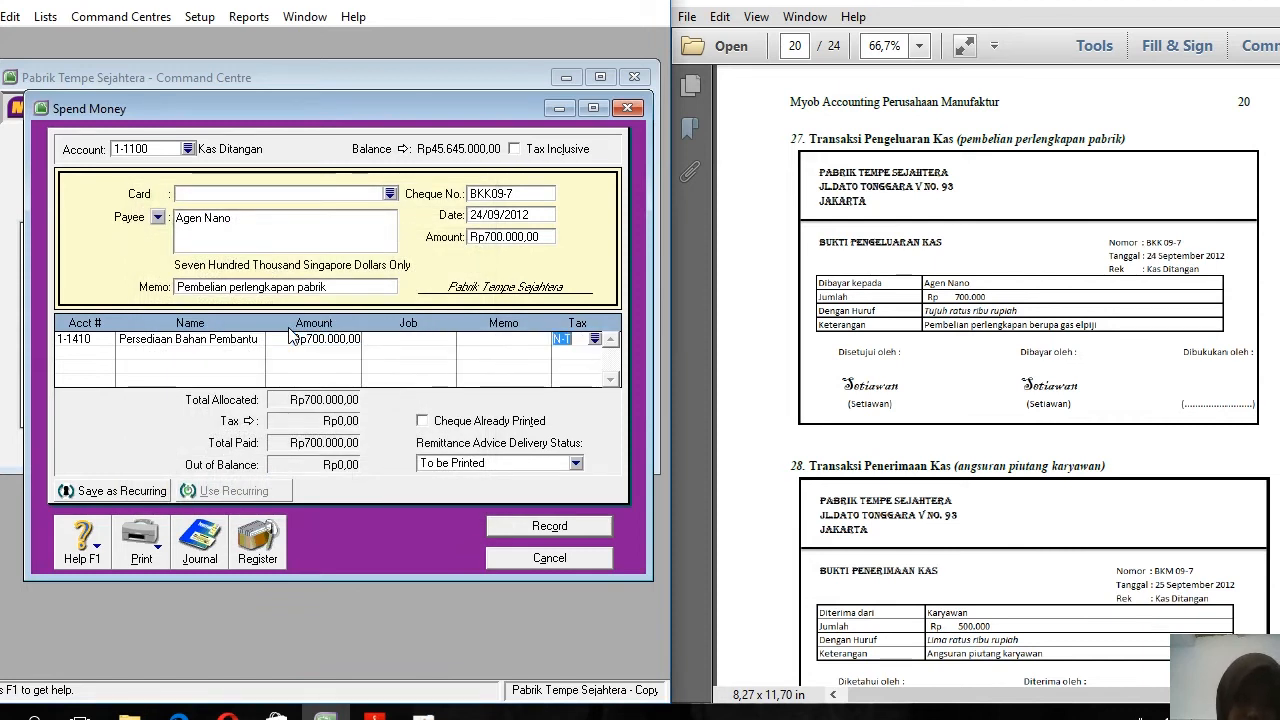
# Review the payment's transaction recap, then record the payment and close the Spend Money window
pyautogui.hotkey('ctrl', 'r')
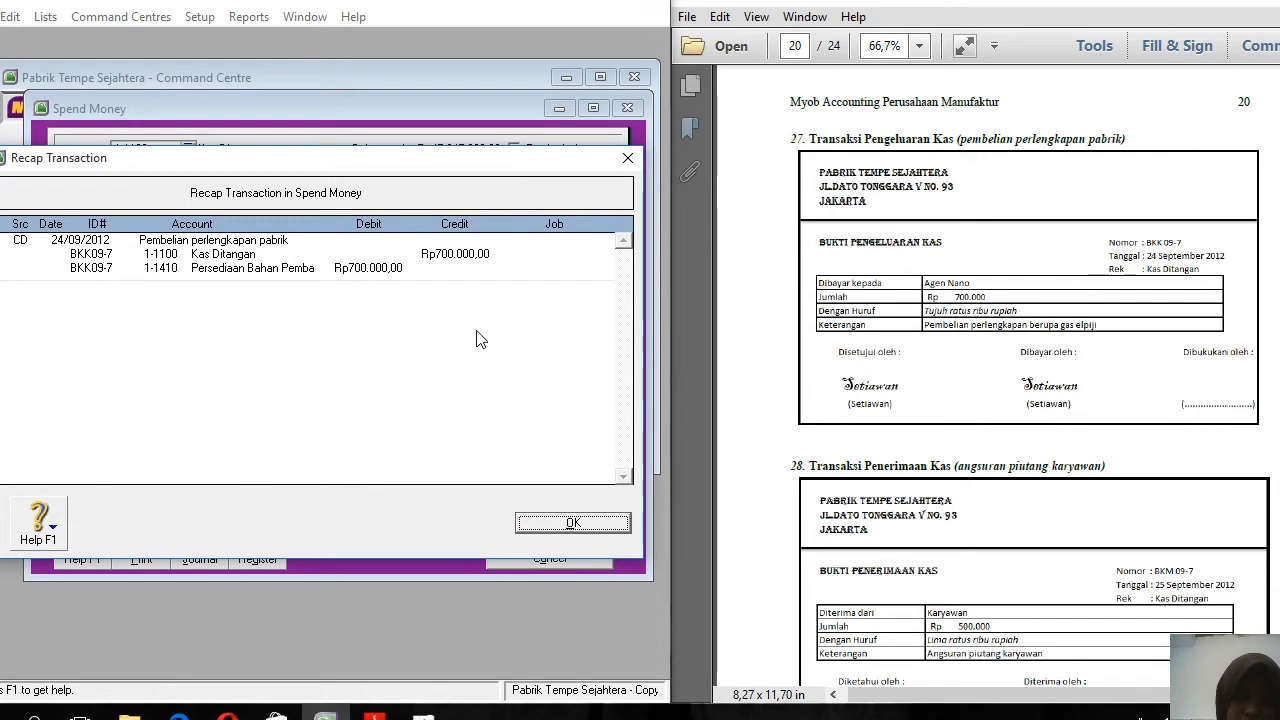
pyautogui.click(574, 529)
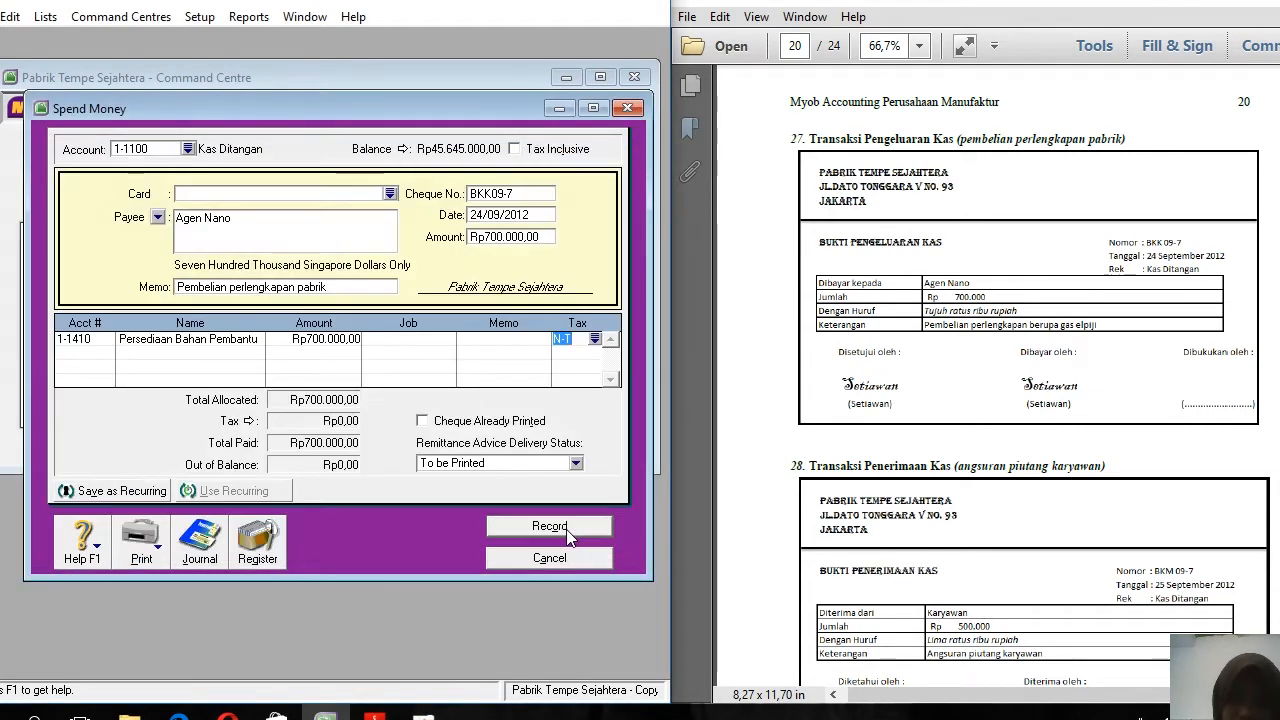
pyautogui.click(567, 530)
pyautogui.click(557, 560)
# Bring transaction 28 into view in the PDF and start a Receive Money entry with an amount received of Rp500.000
pyautogui.click(745, 458)
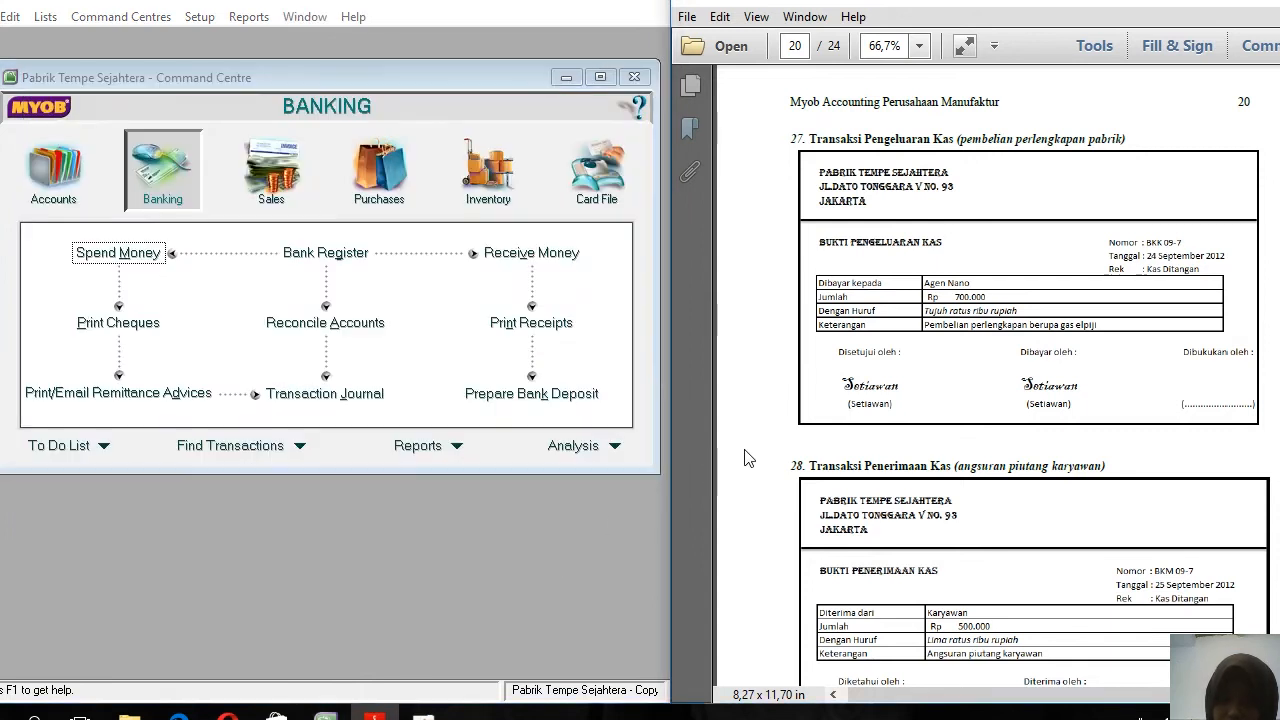
pyautogui.scroll(-5, 745, 458)
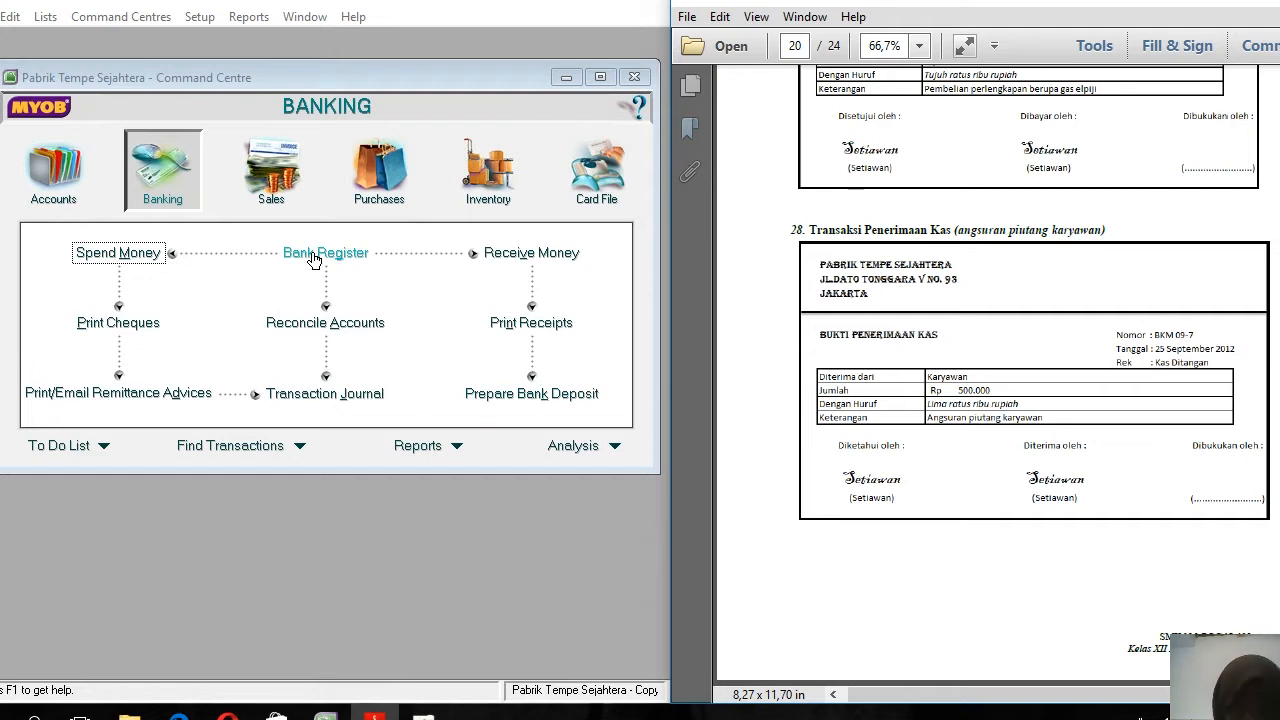
pyautogui.click(487, 253)
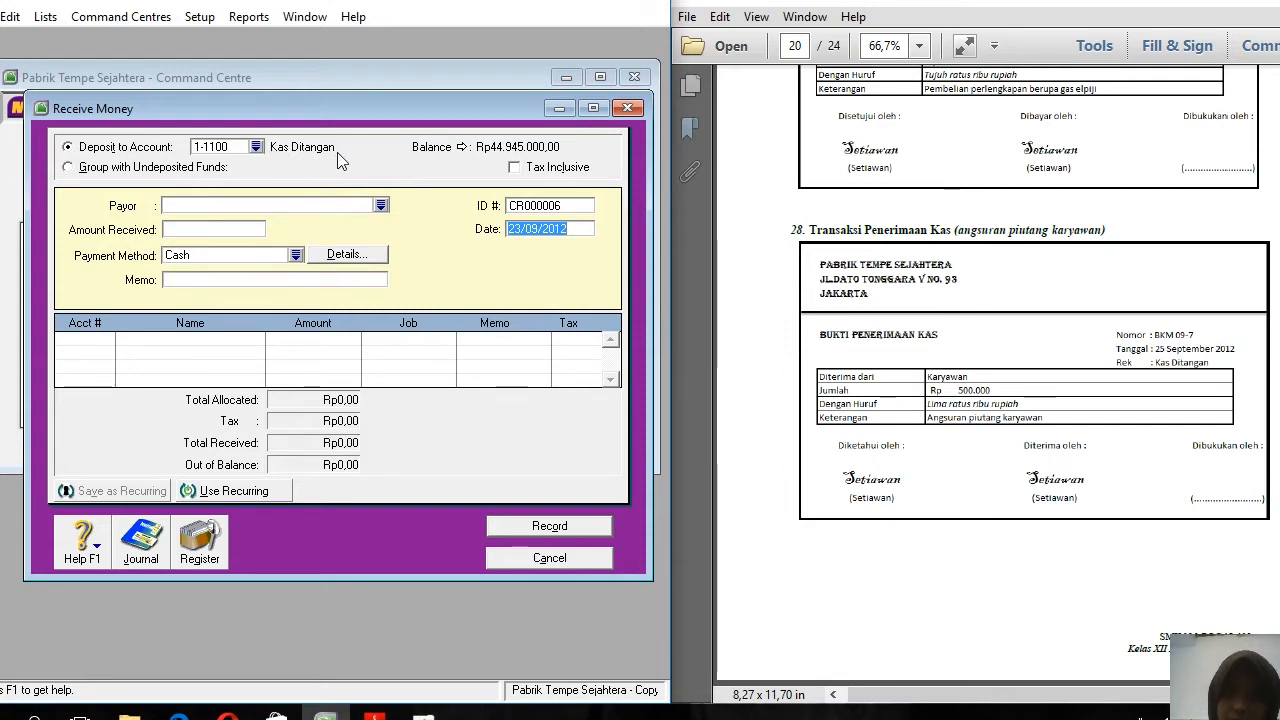
pyautogui.click(198, 230)
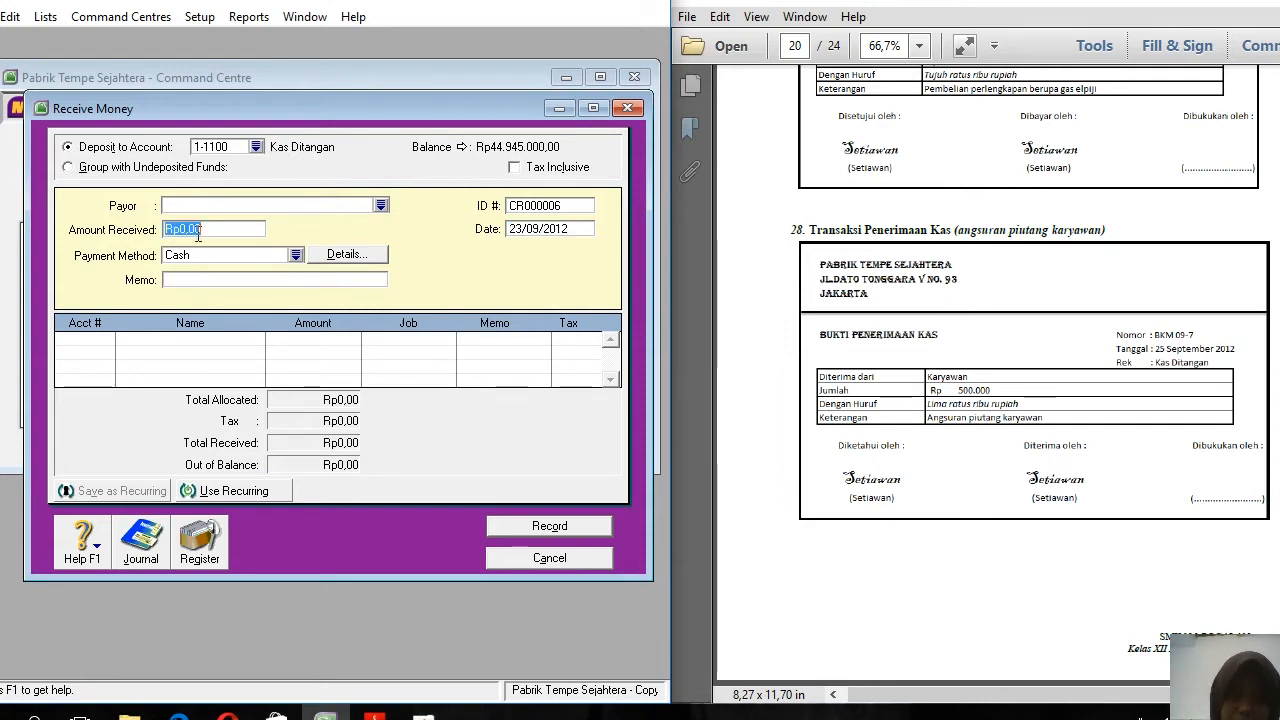
pyautogui.write('500000')
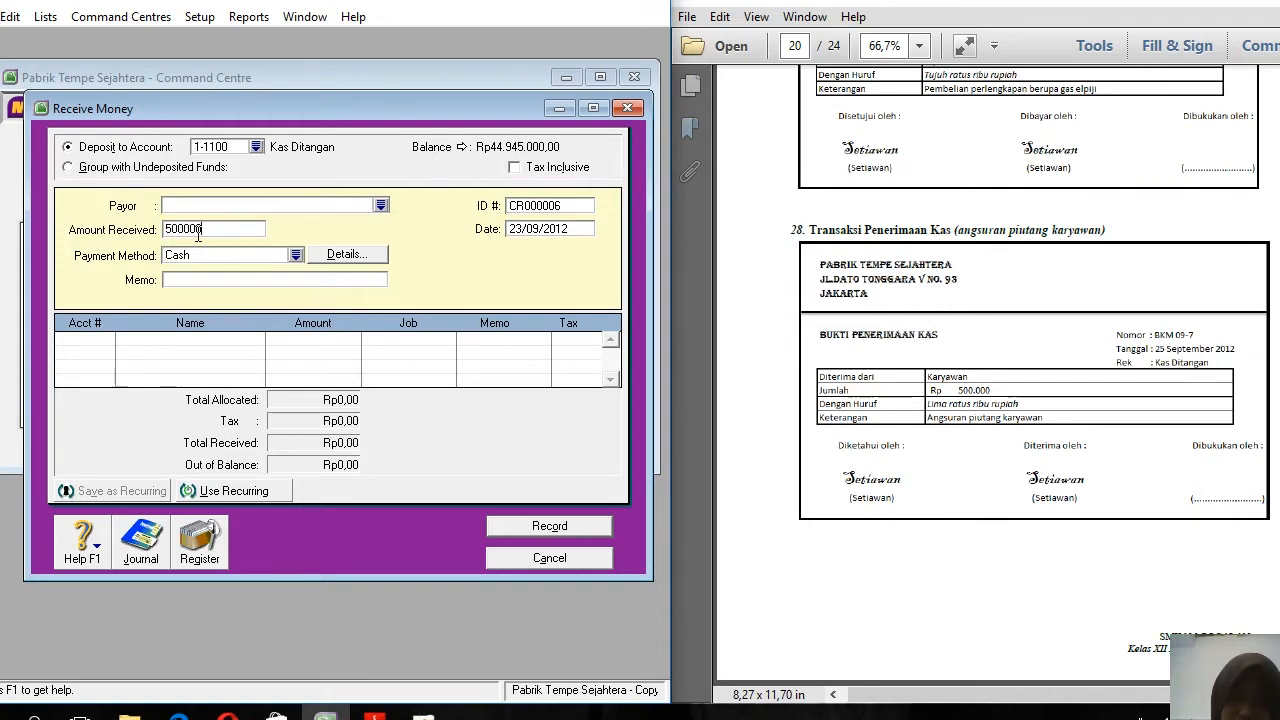
pyautogui.press('Tab')
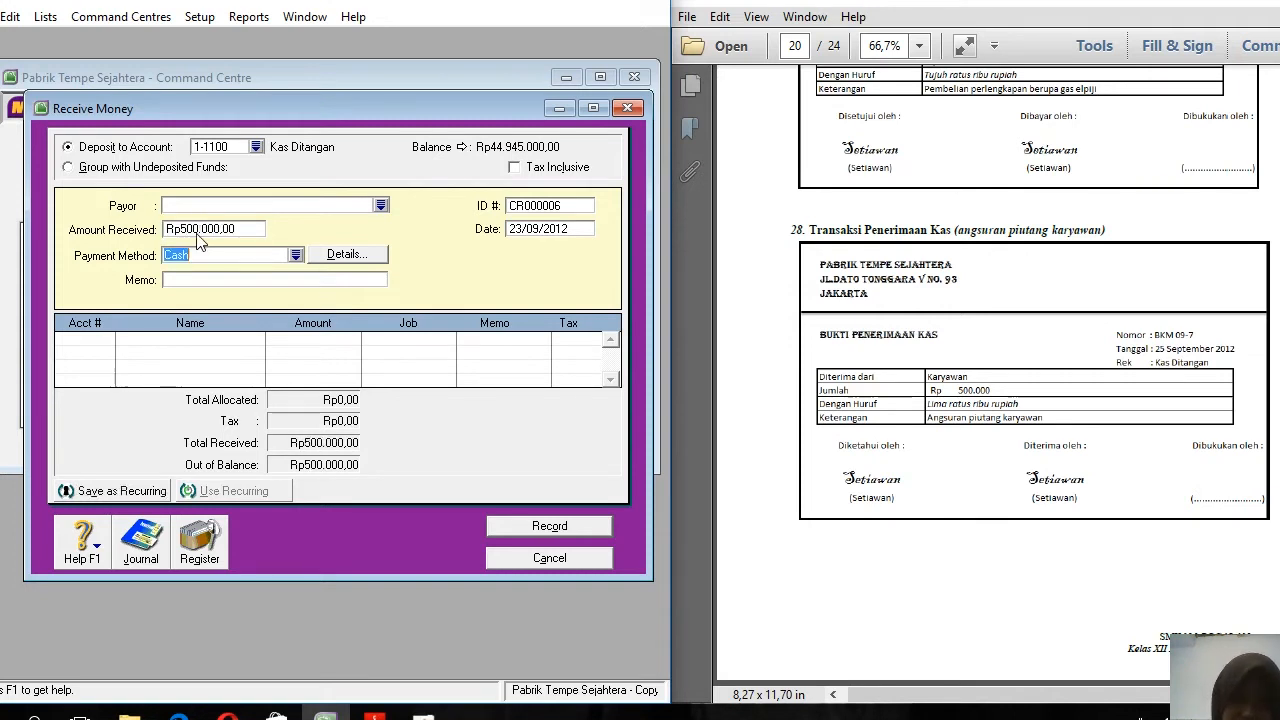
# Enter "Angsuran piutang karyawan" as the receipt's memo, keeping Cash as the payment method
pyautogui.press('Tab')
pyautogui.press('Tab')
pyautogui.write('Angsu')
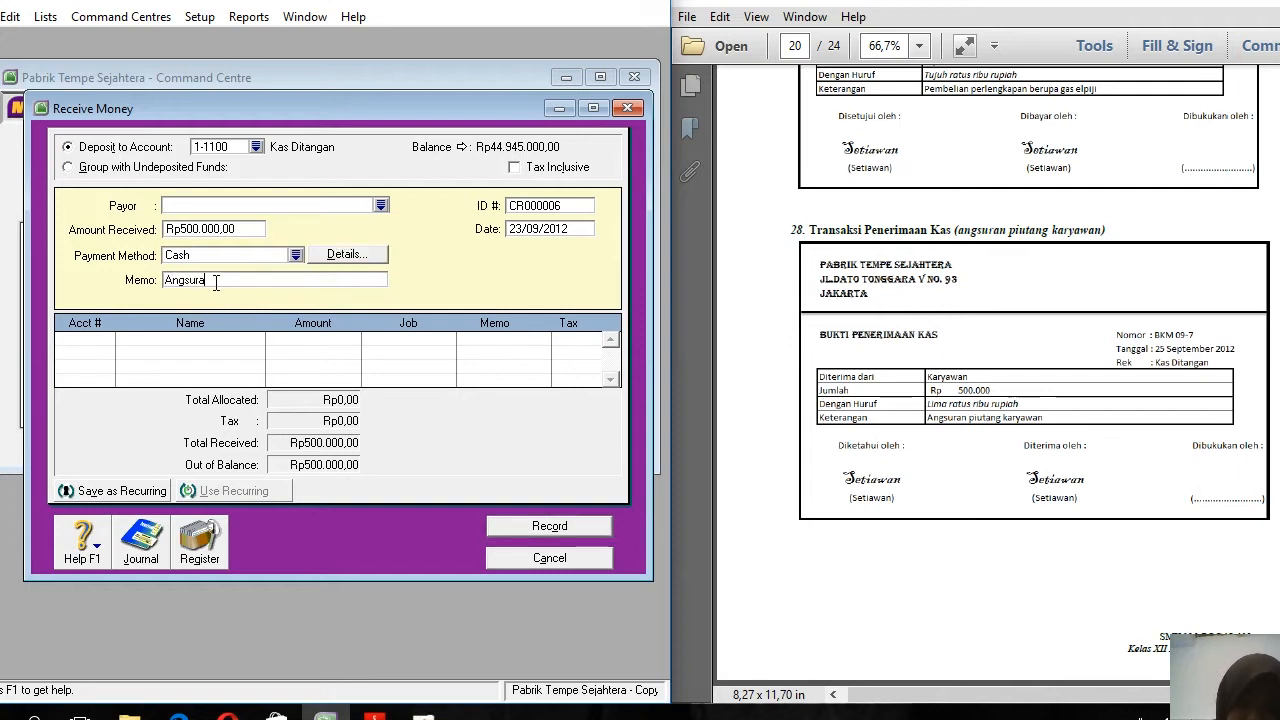
pyautogui.write('iu')
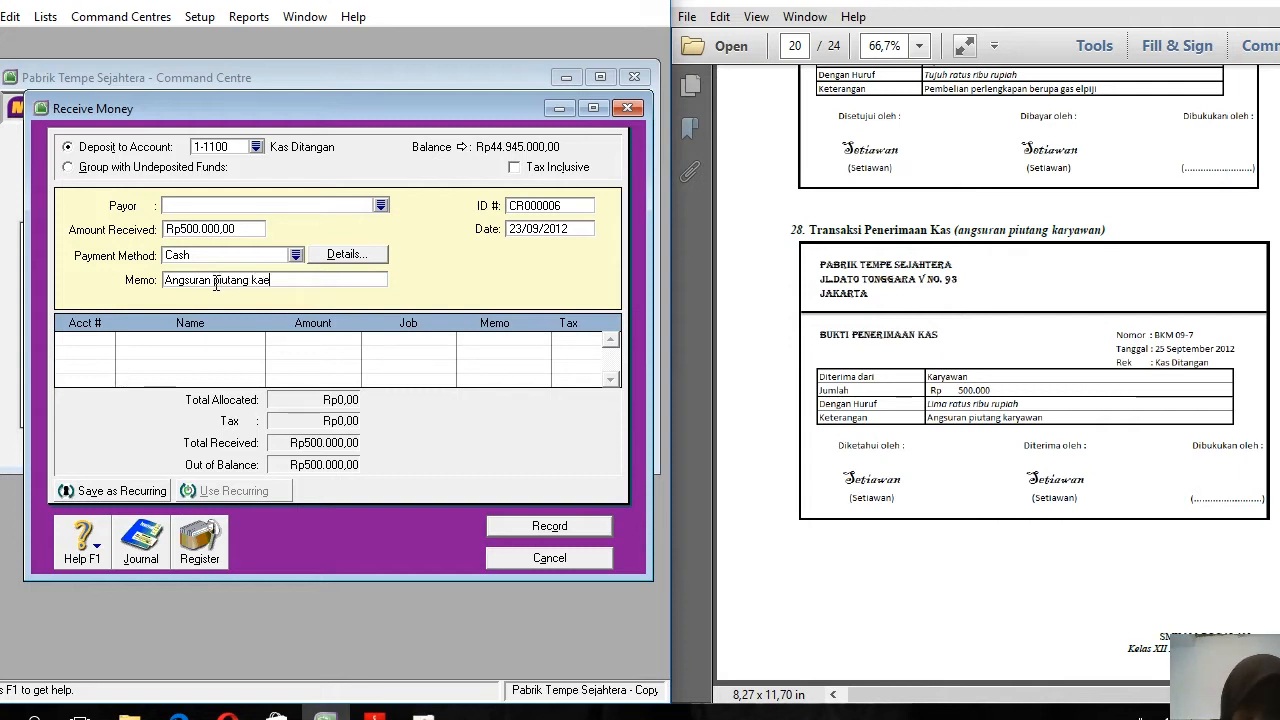
pyautogui.write('tang karyawan')
# Set the receipt's ID number to BKM09-7 and its date to 25/09/2012
pyautogui.click(543, 205)
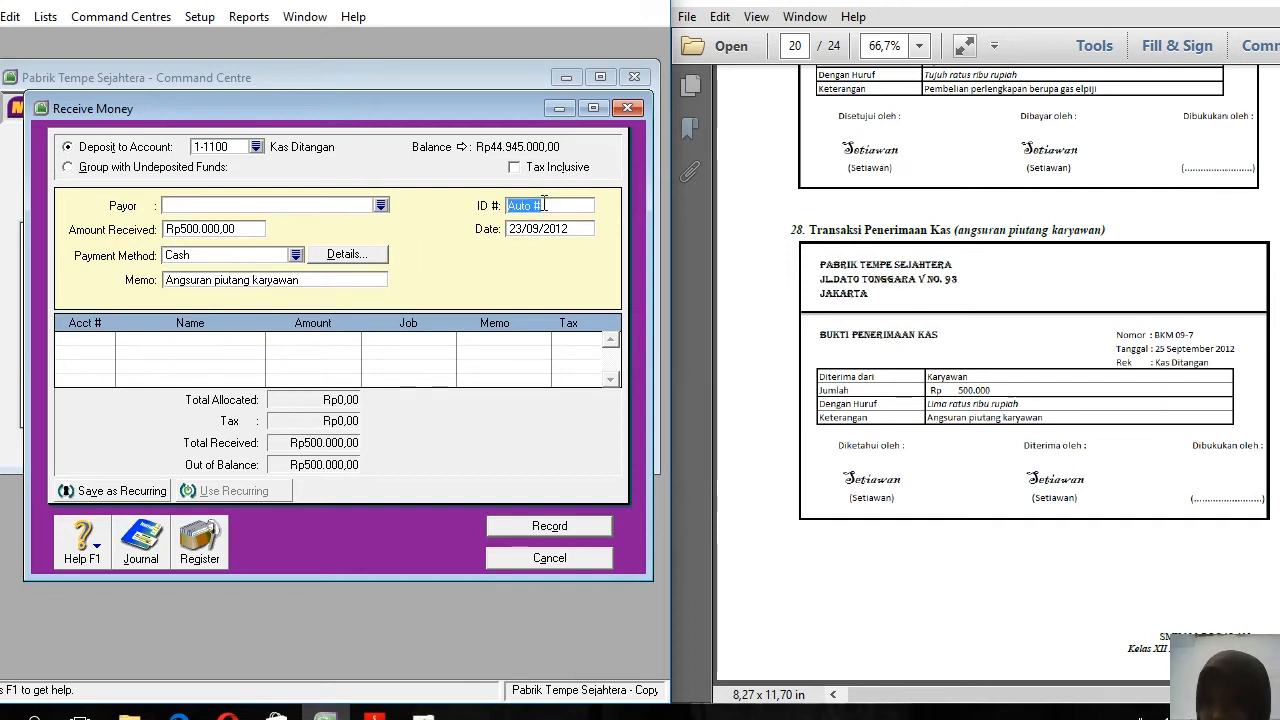
pyautogui.write('BK')
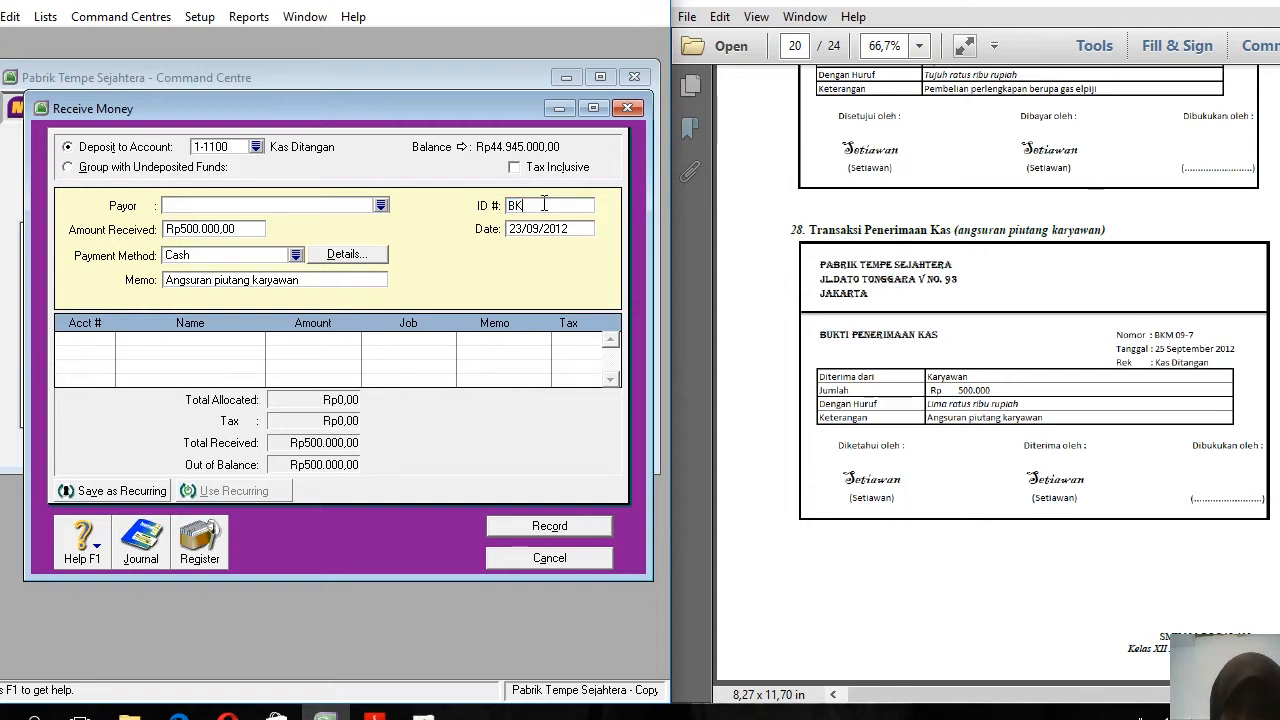
pyautogui.write('M09-7')
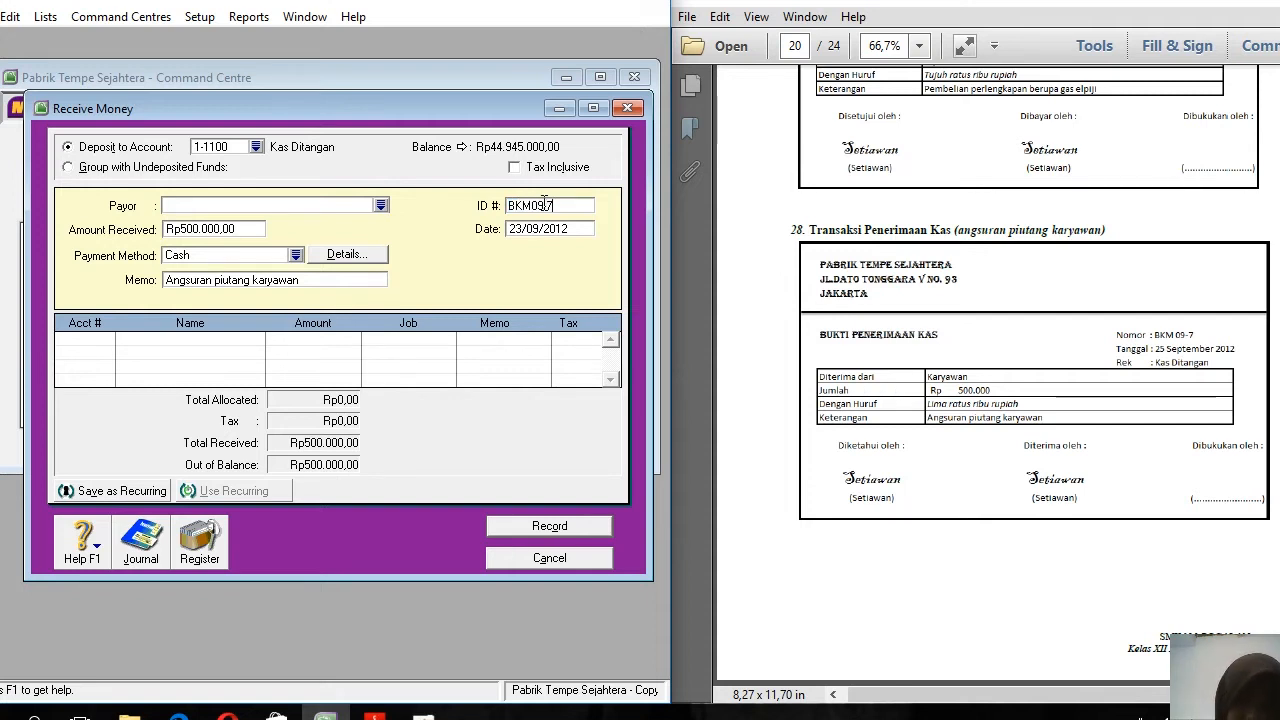
pyautogui.press('Tab')
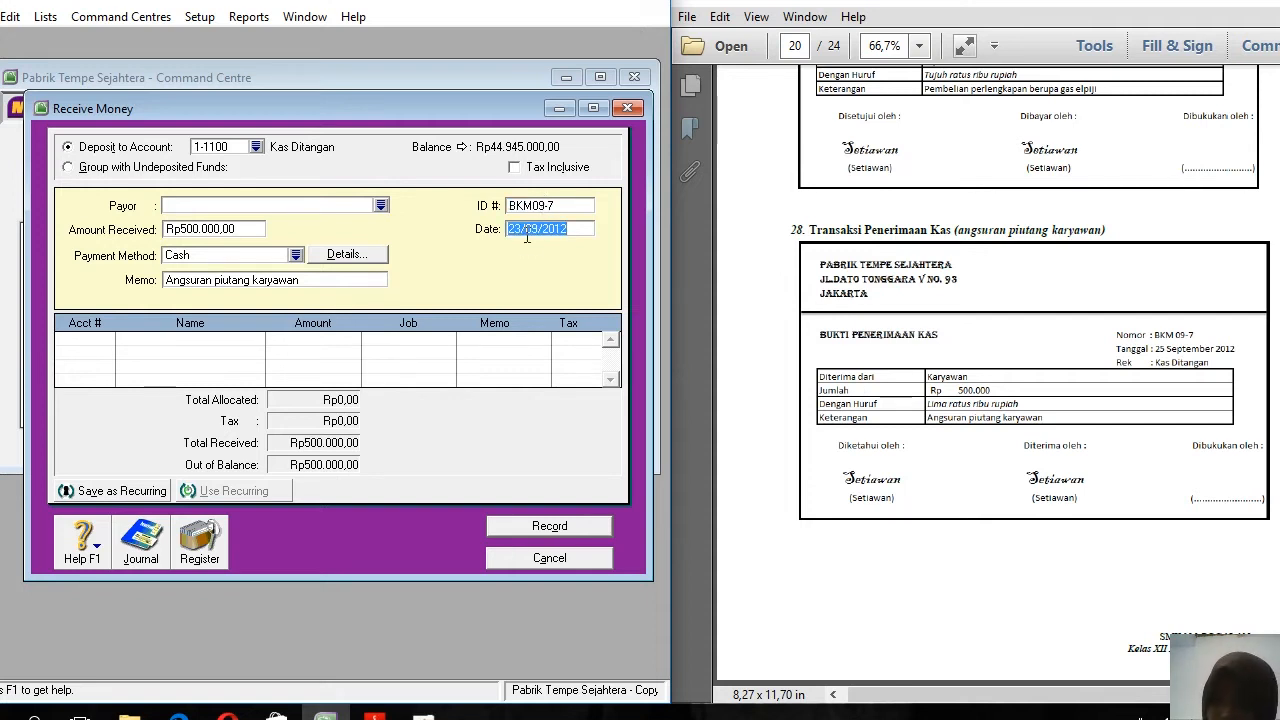
pyautogui.click(521, 229)
pyautogui.press('BackSpace')
pyautogui.write('5')
# Allocate the full receipt to account 1-1310 Piutang Karyawan
pyautogui.press('Tab')
pyautogui.press('Tab')
pyautogui.press('Tab')
pyautogui.press('Tab')
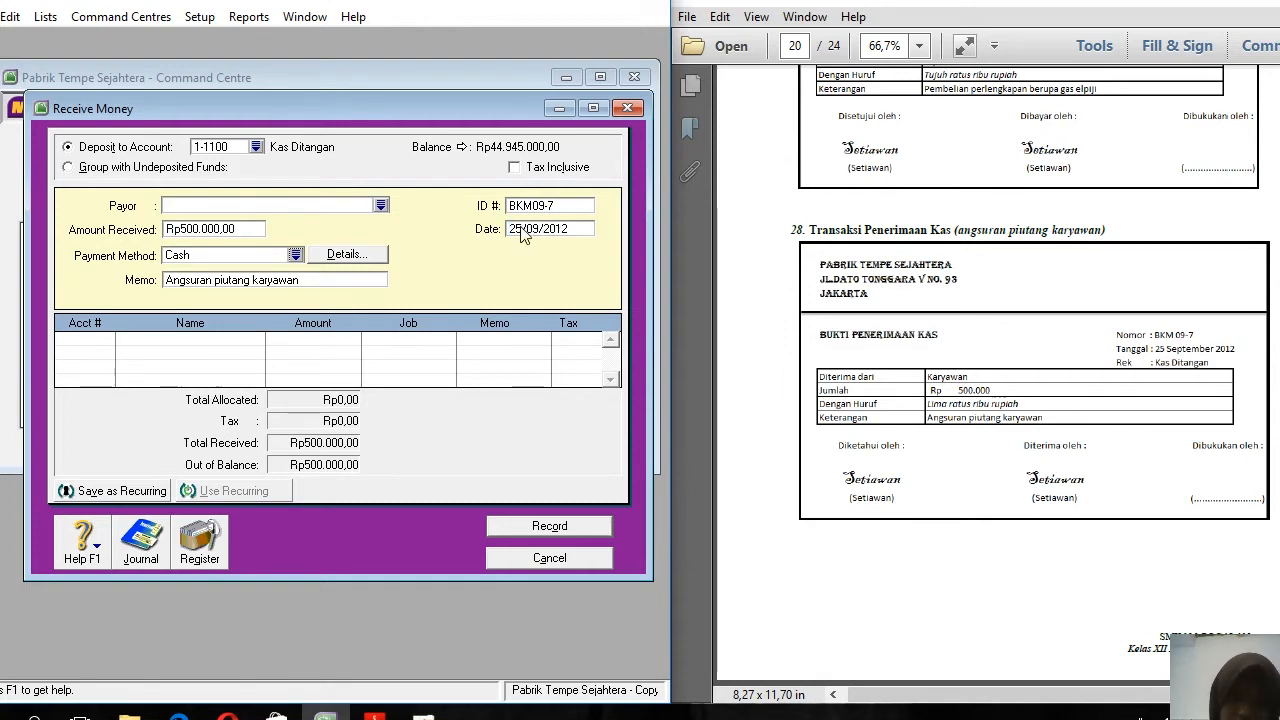
pyautogui.write('4-')
pyautogui.press('Tab')
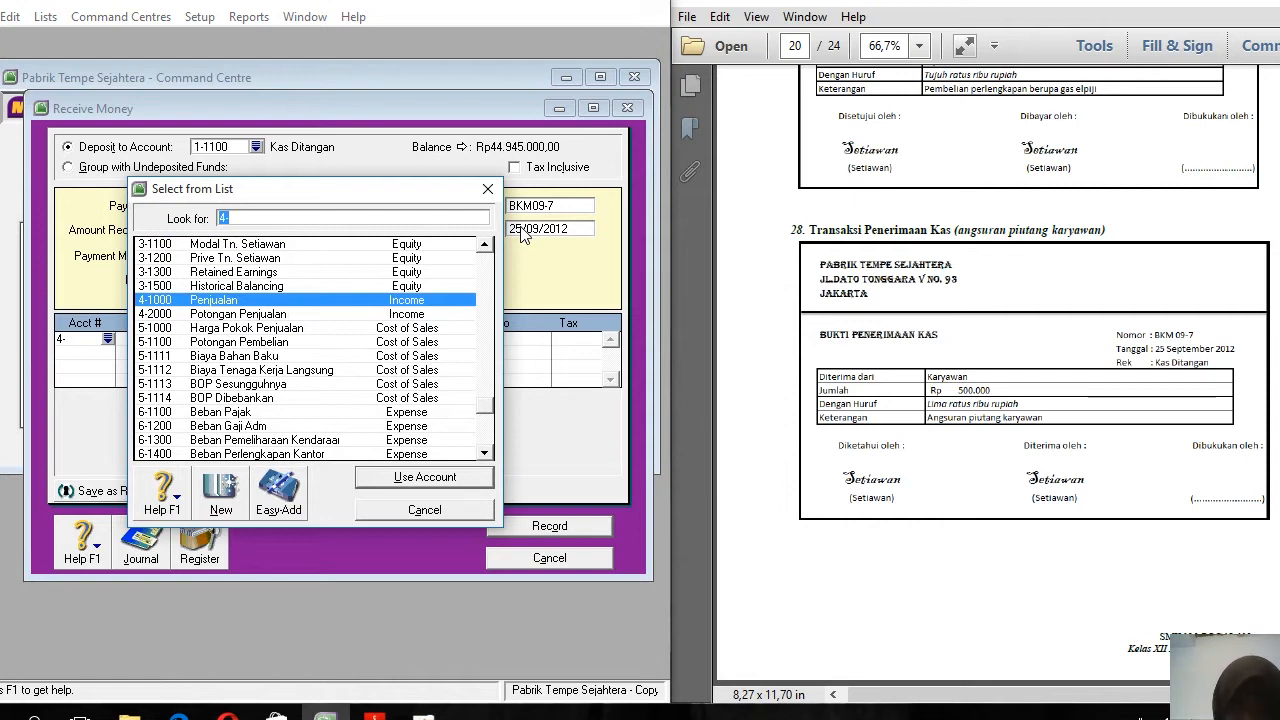
pyautogui.press('BackSpace')
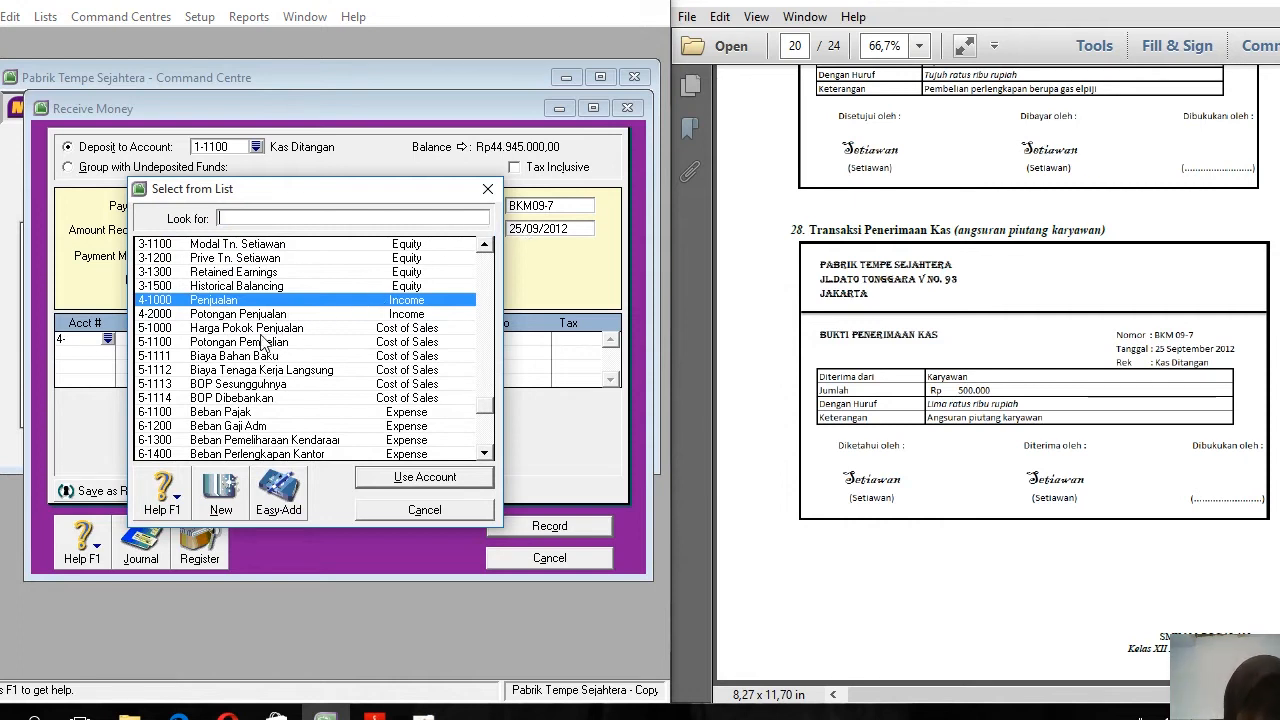
pyautogui.write('1')
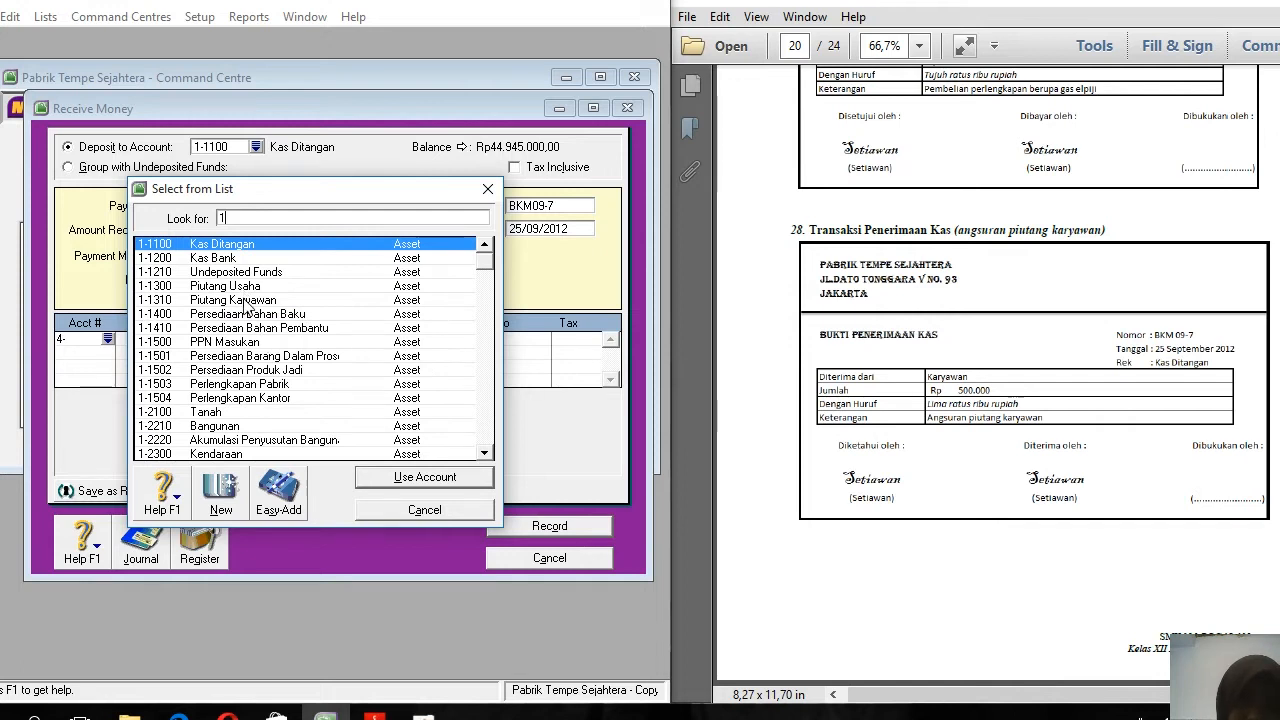
pyautogui.doubleClick(244, 300)
pyautogui.press('Tab')
pyautogui.press('Tab')
pyautogui.press('Tab')
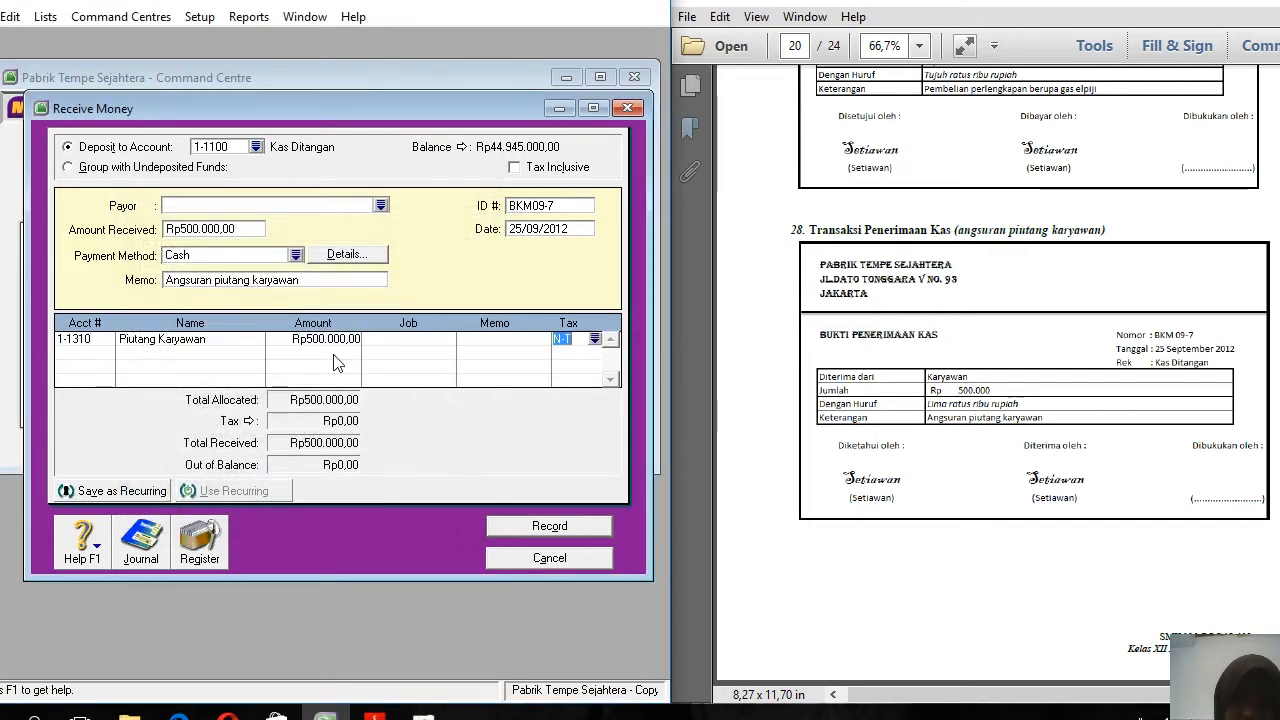
# Review the employee receivable receipt's transaction recap and record the receipt
pyautogui.hotkey('ctrl', 'r')
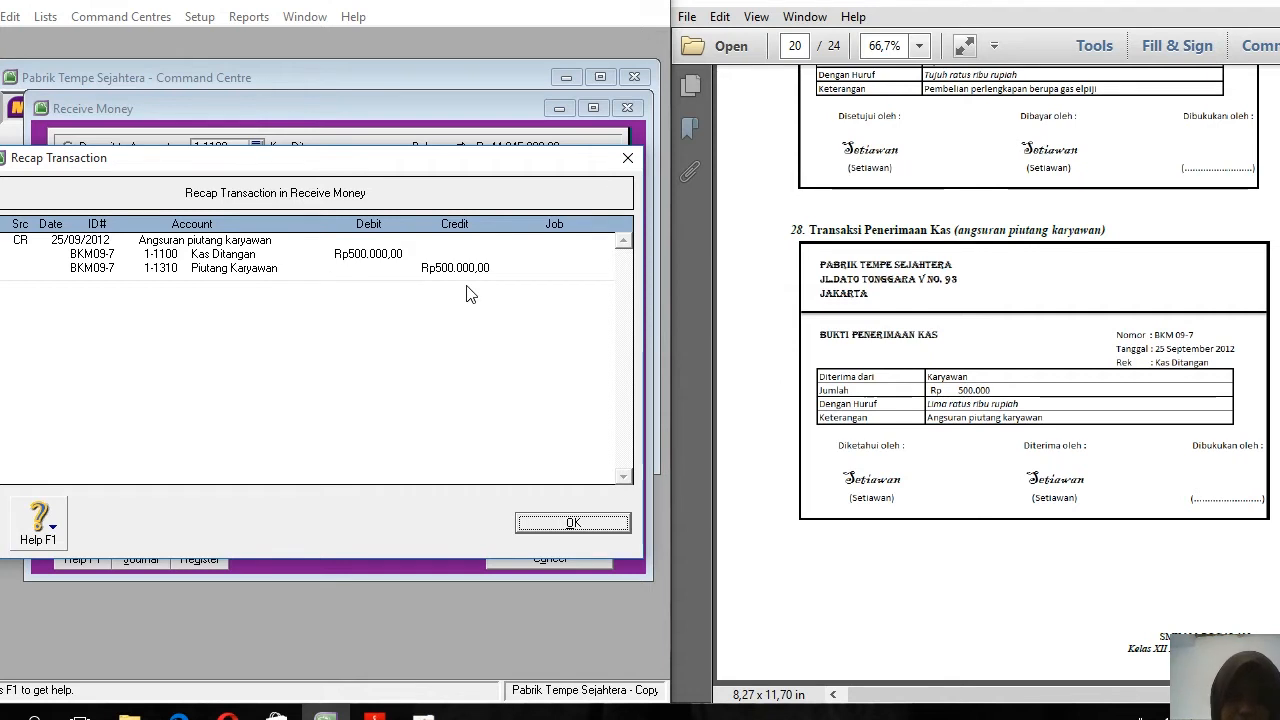
pyautogui.click(560, 524)
pyautogui.click(551, 528)
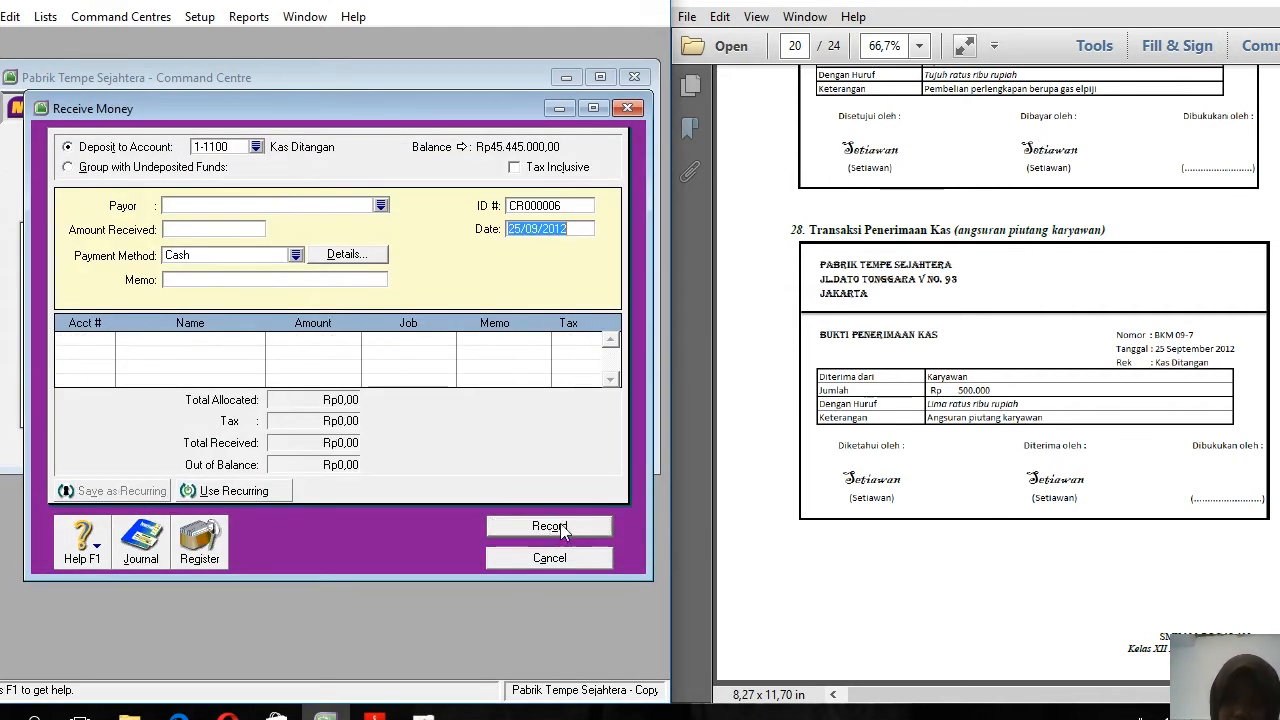
# Bring transaction 29, the production plan memo, into view in the PDF and close the Receive Money window
pyautogui.click(782, 524)
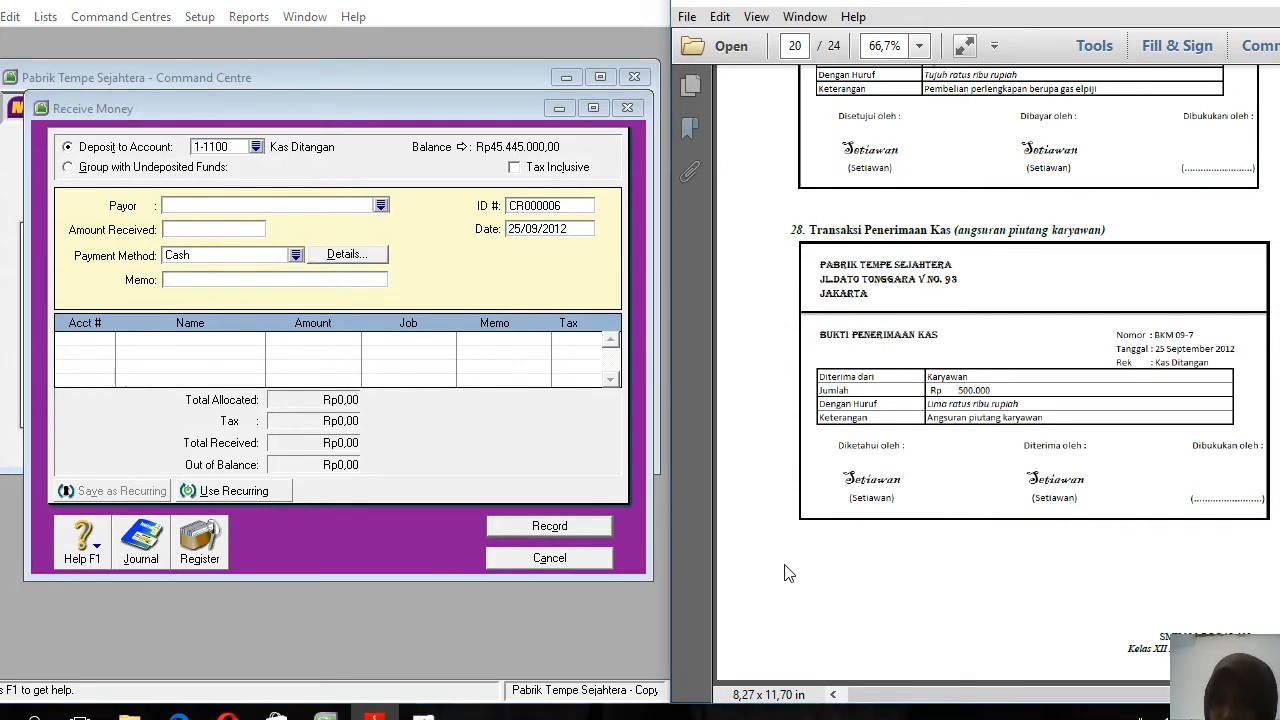
pyautogui.scroll(-1, 785, 573)
pyautogui.scroll(-10, 785, 573)
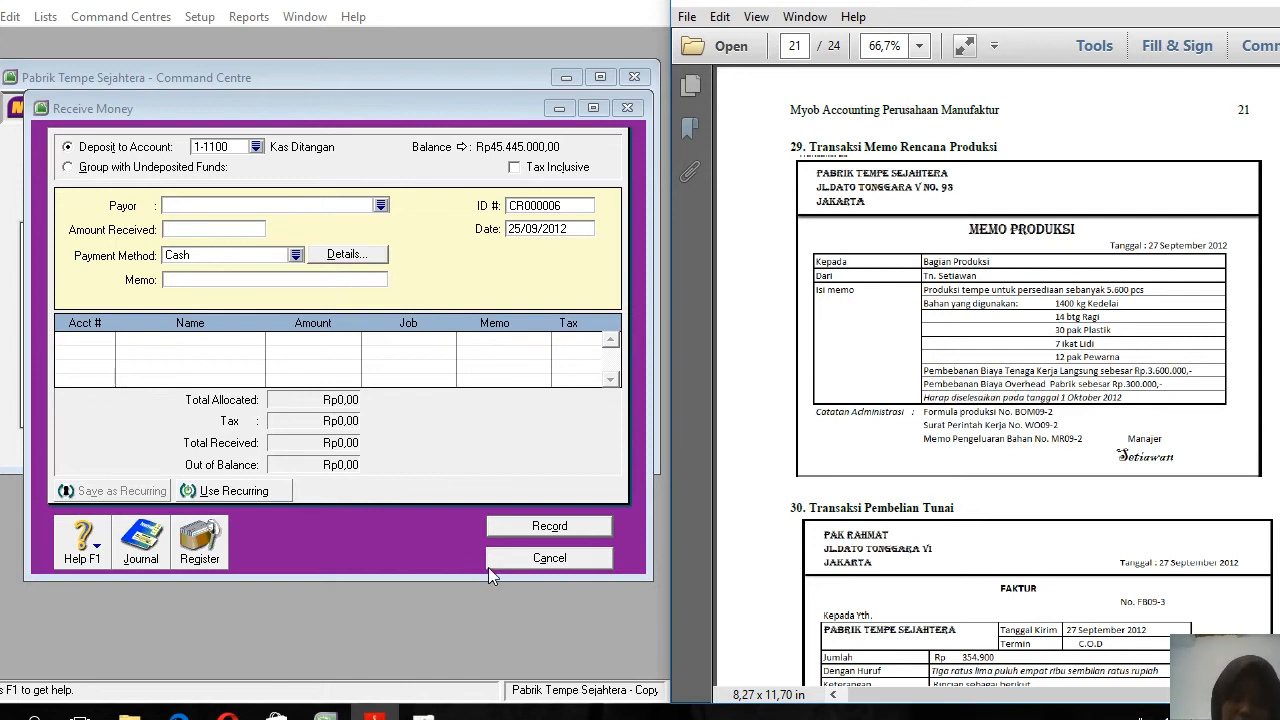
pyautogui.click(534, 556)
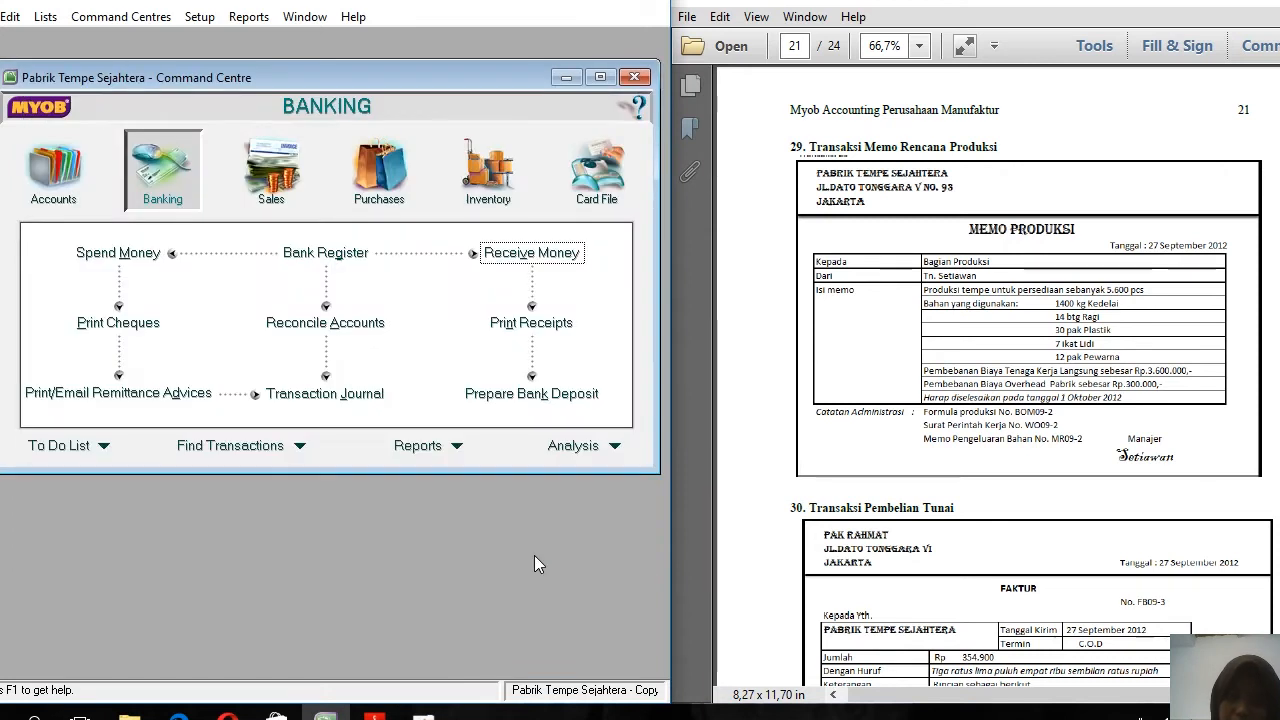
# Start an inventory adjustment for the production memo with journal number BOM09-2
pyautogui.click(488, 192)
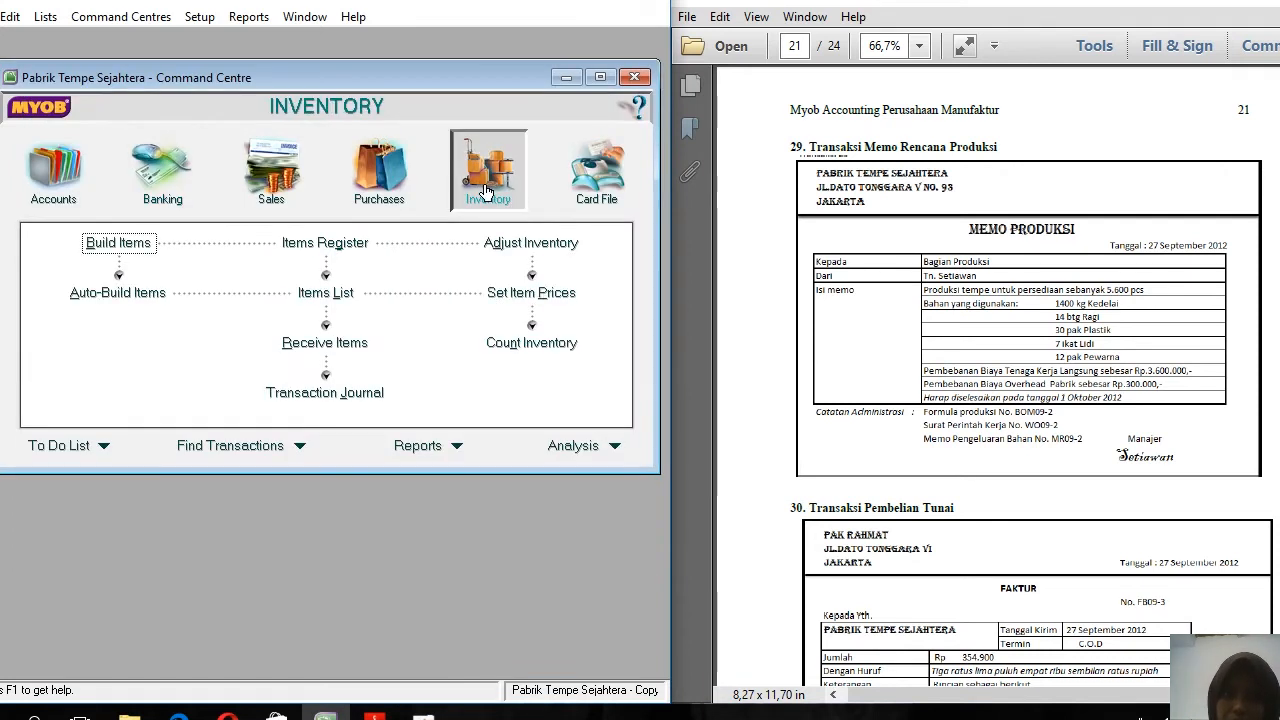
pyautogui.click(501, 252)
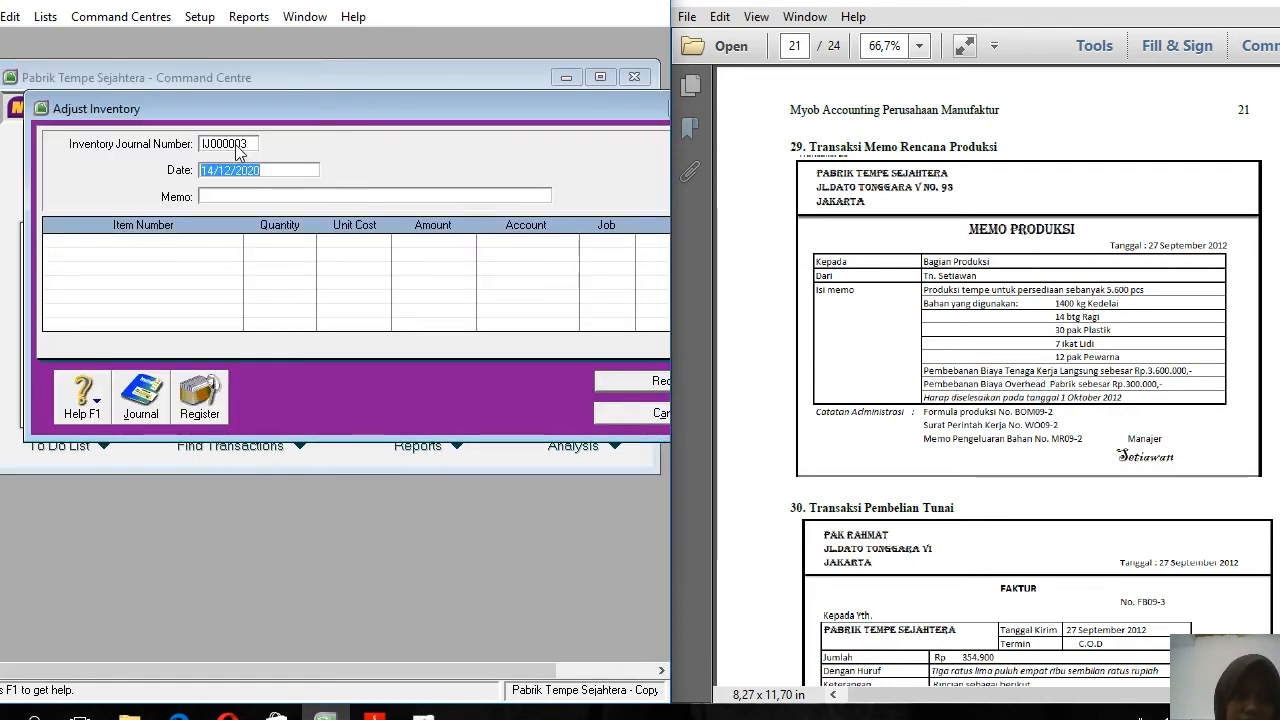
pyautogui.click(237, 147)
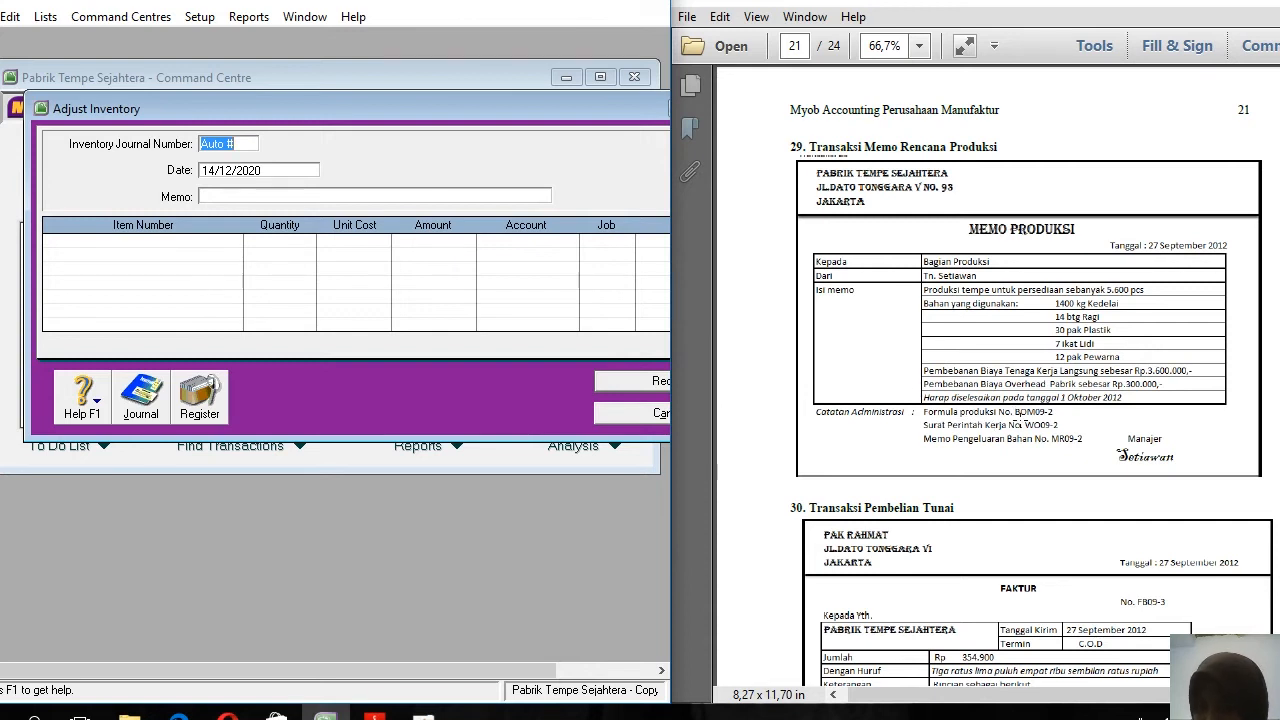
pyautogui.write('BO')
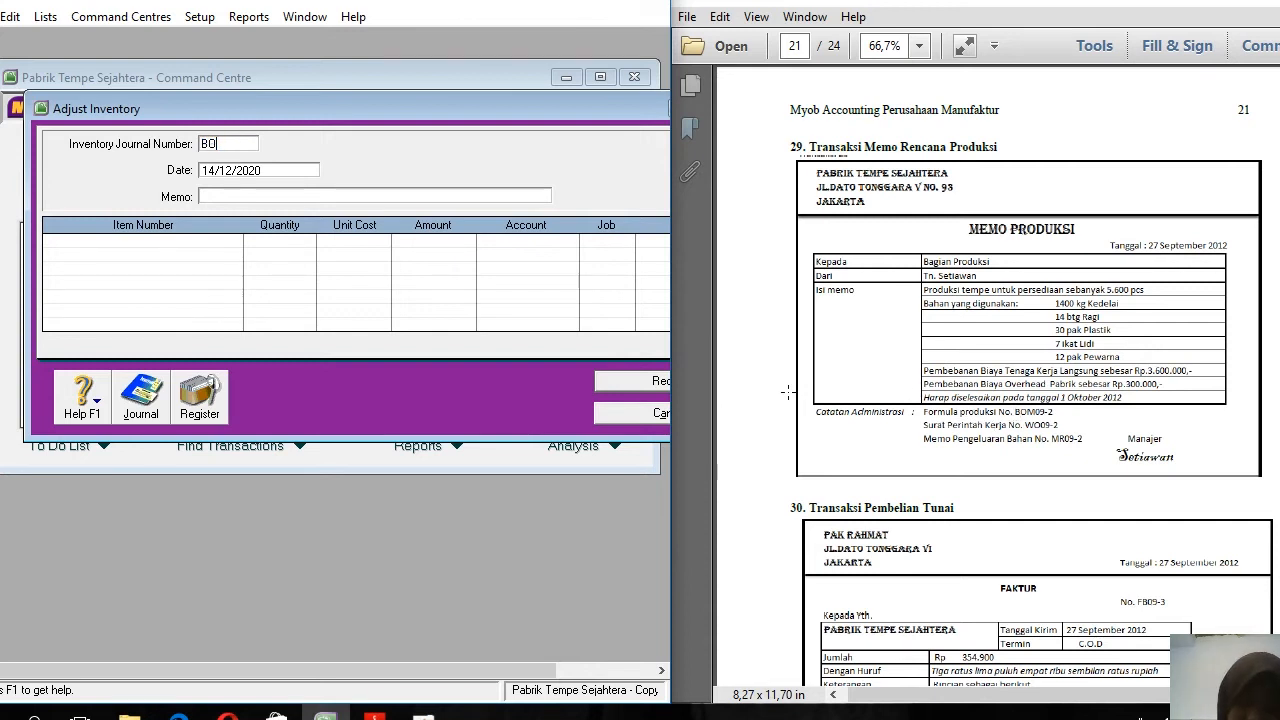
pyautogui.write('M09-2')
pyautogui.press('Tab')
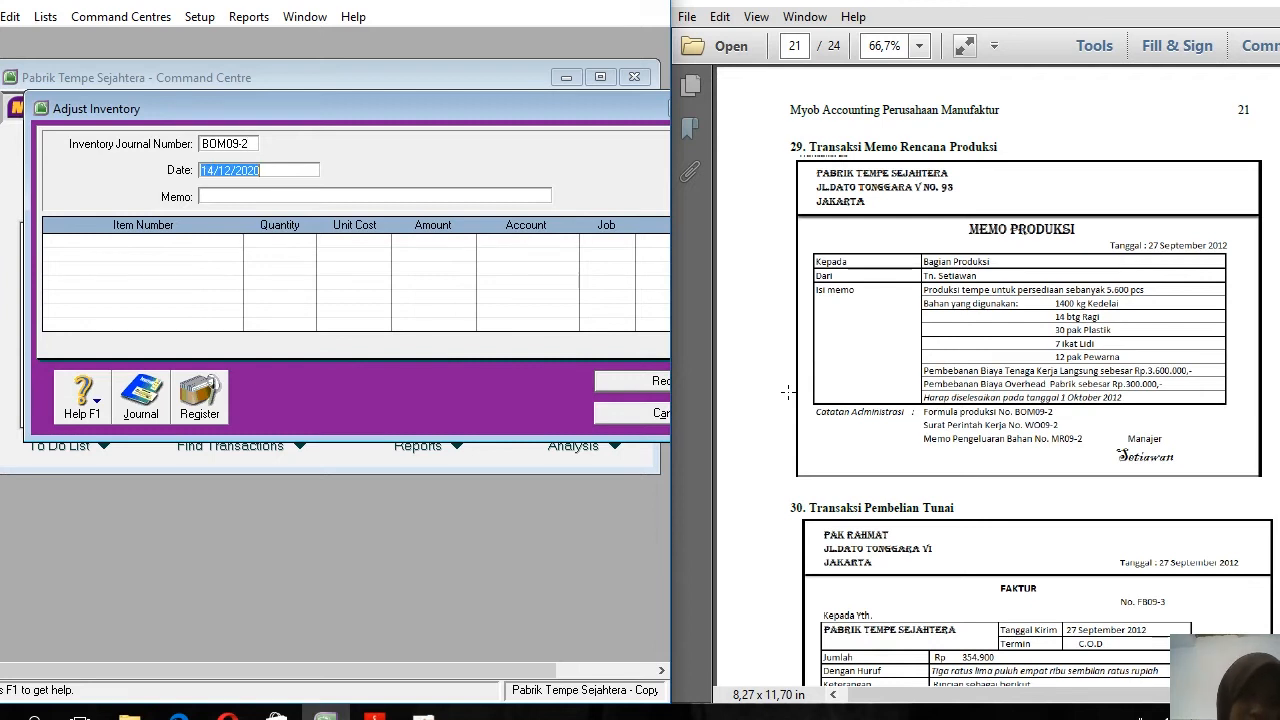
# Date the inventory adjustment 27/09/2012 and enter the memo "Produksi tempe"
pyautogui.write('27')
pyautogui.write('/09/')
pyautogui.press('Tab')
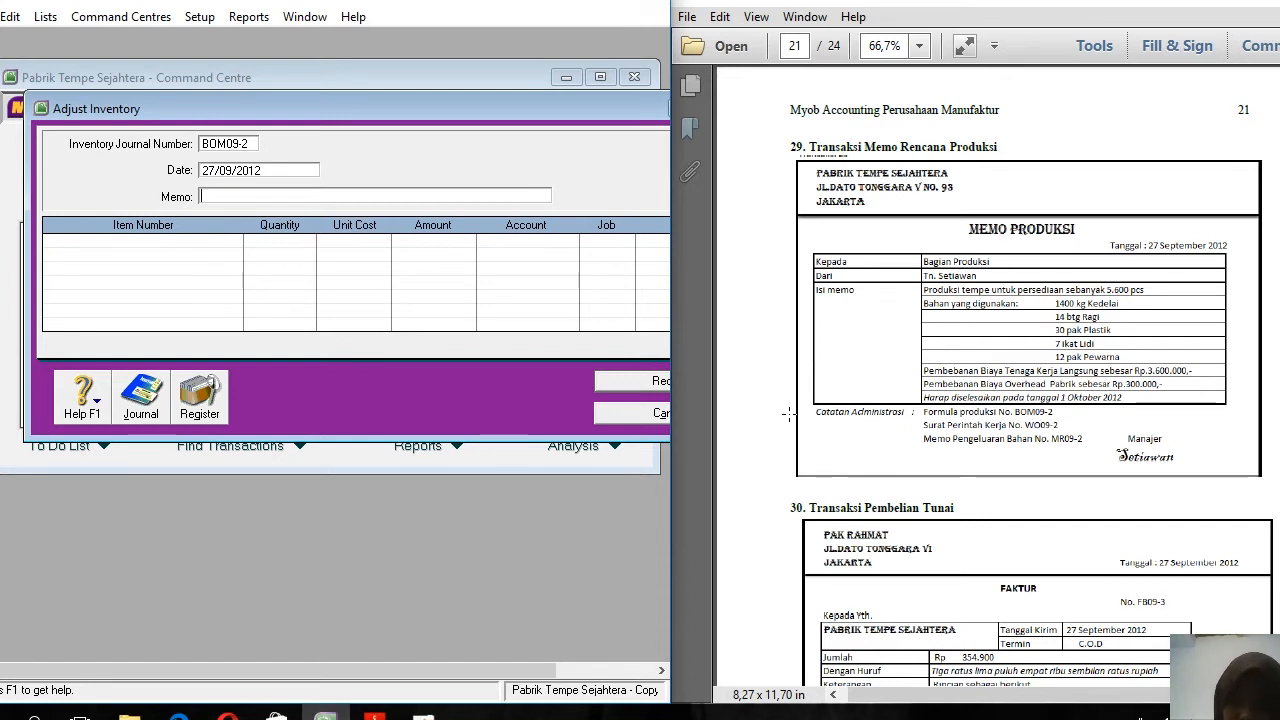
pyautogui.write('Produksi te')
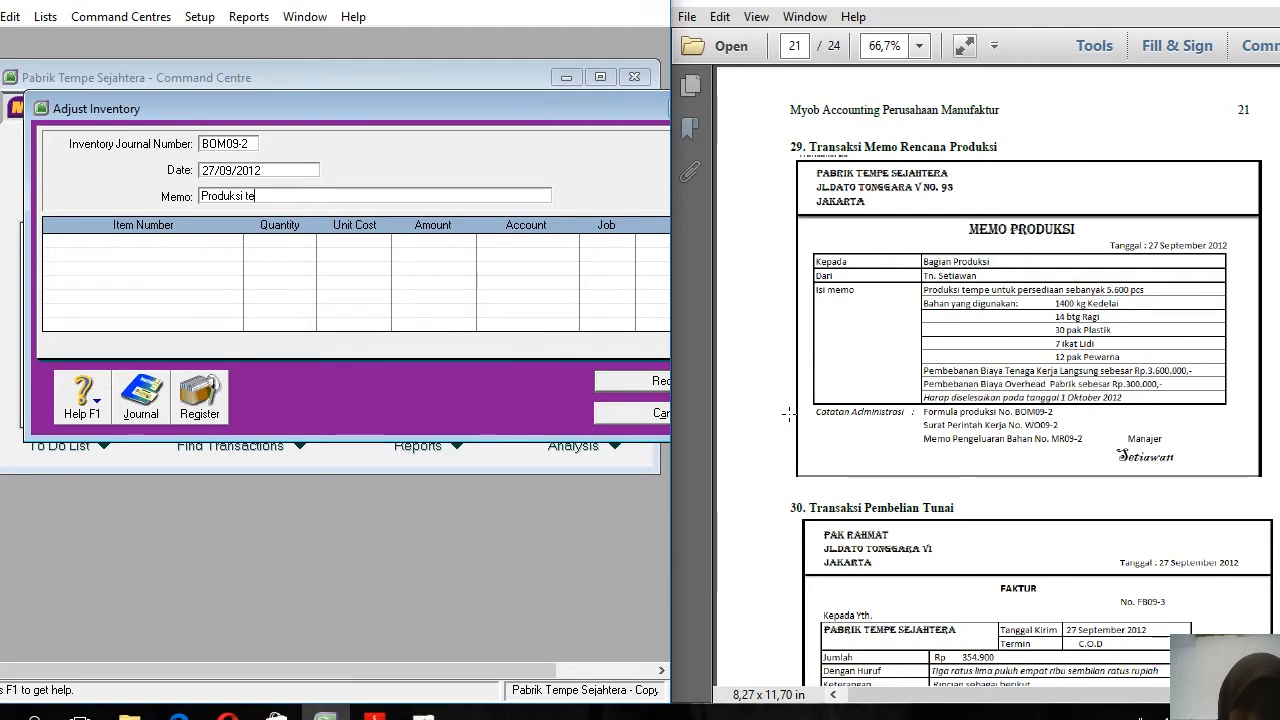
pyautogui.press('Tab')
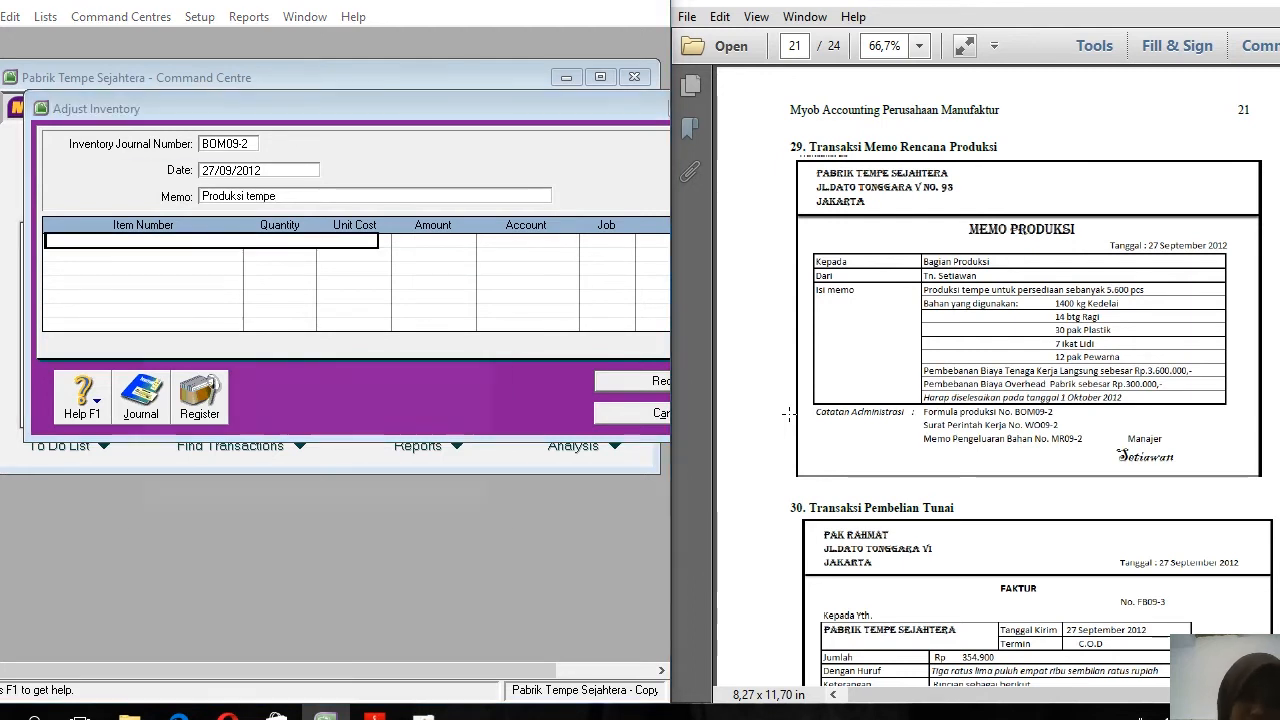
# Add item P002 KEDELAI to the adjustment with quantity -1400, allocated to account 5-1114 BOP Dibebankan
pyautogui.press('Tab')
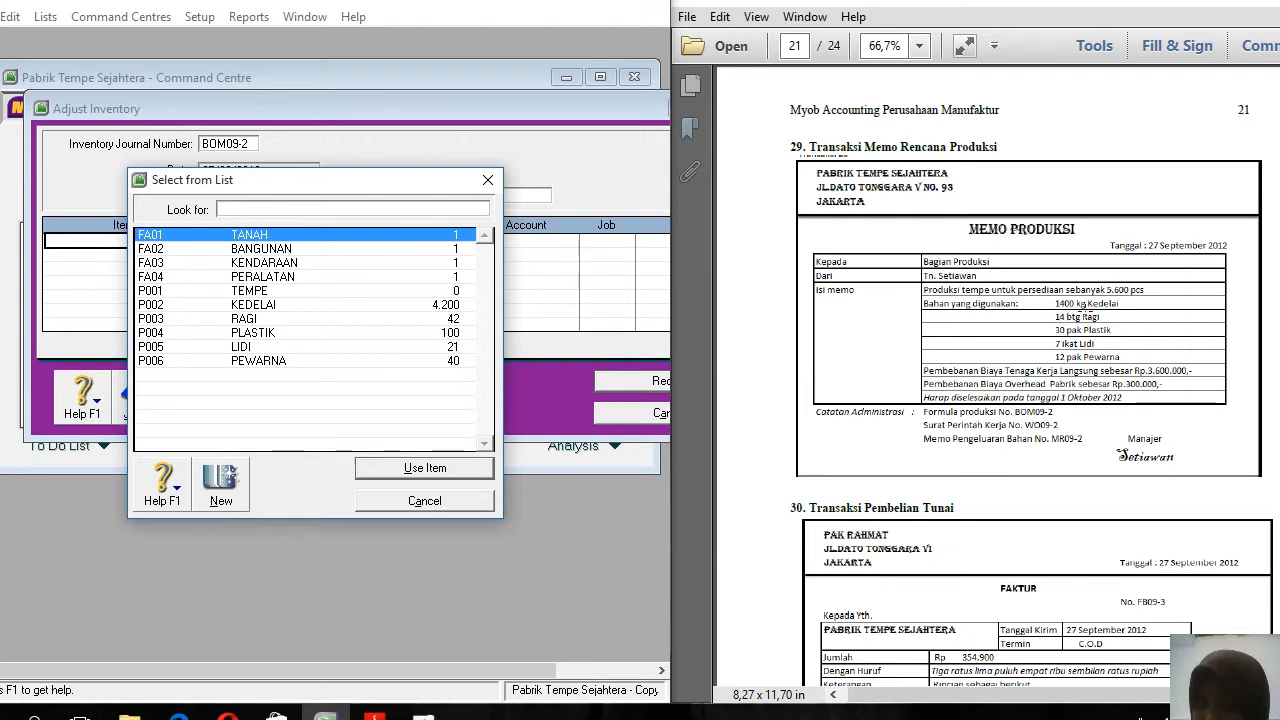
pyautogui.doubleClick(256, 306)
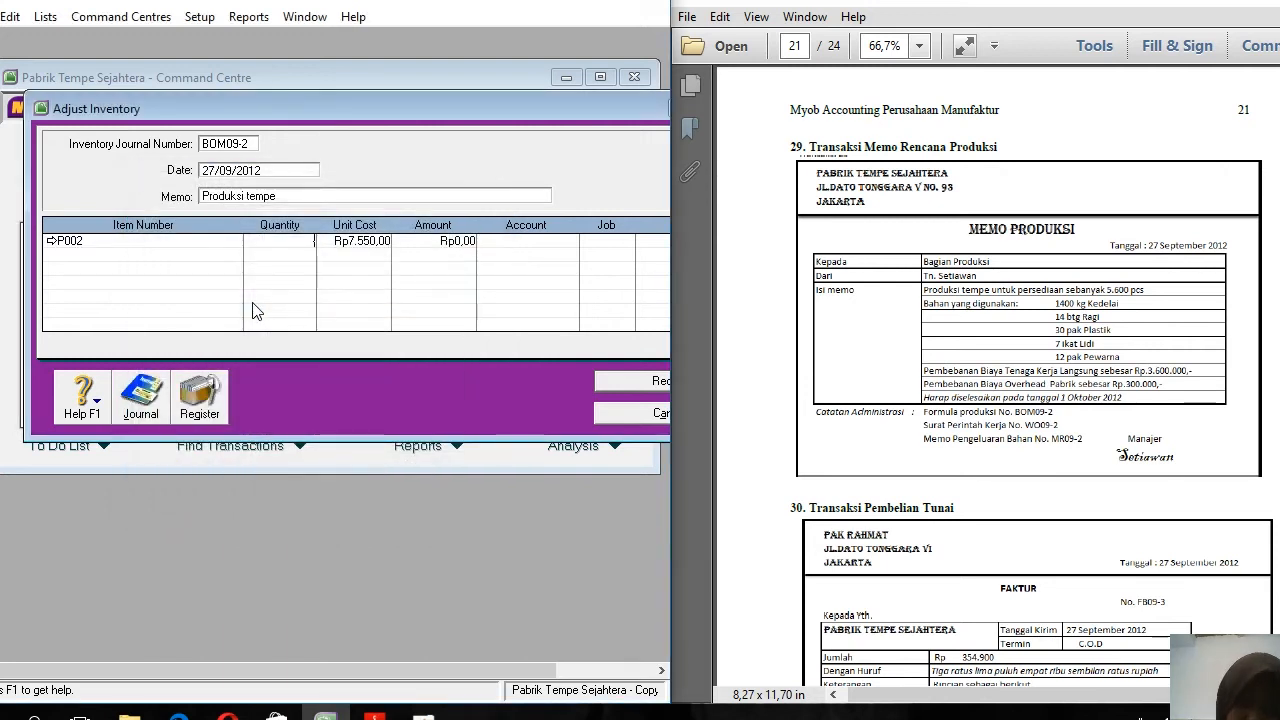
pyautogui.write('-1400')
pyautogui.press('Tab')
pyautogui.press('Tab')
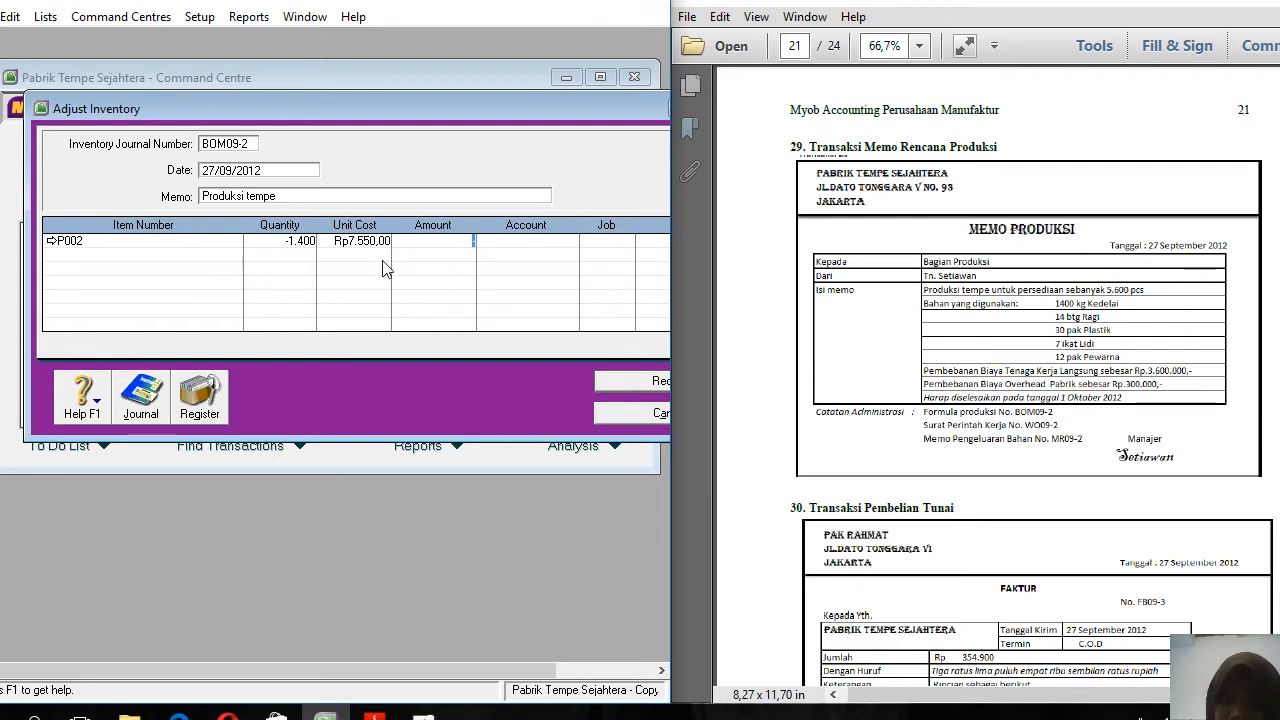
pyautogui.press('Tab')
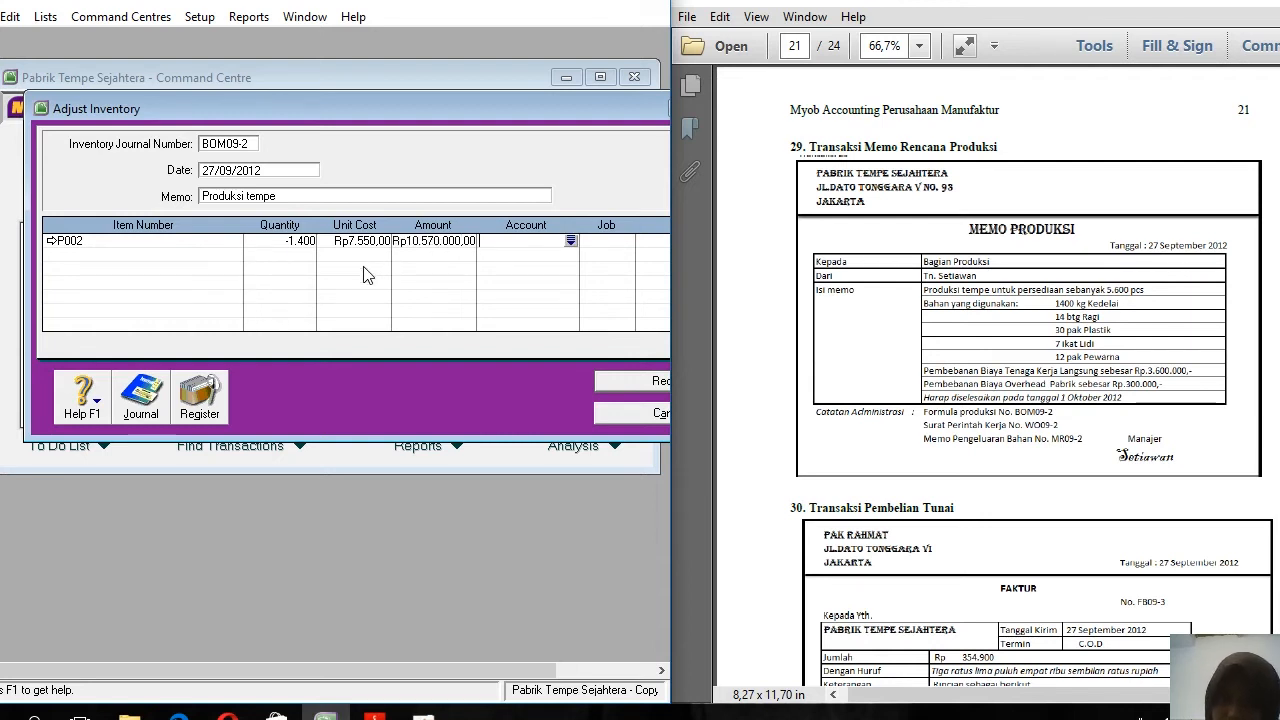
pyautogui.write('6-')
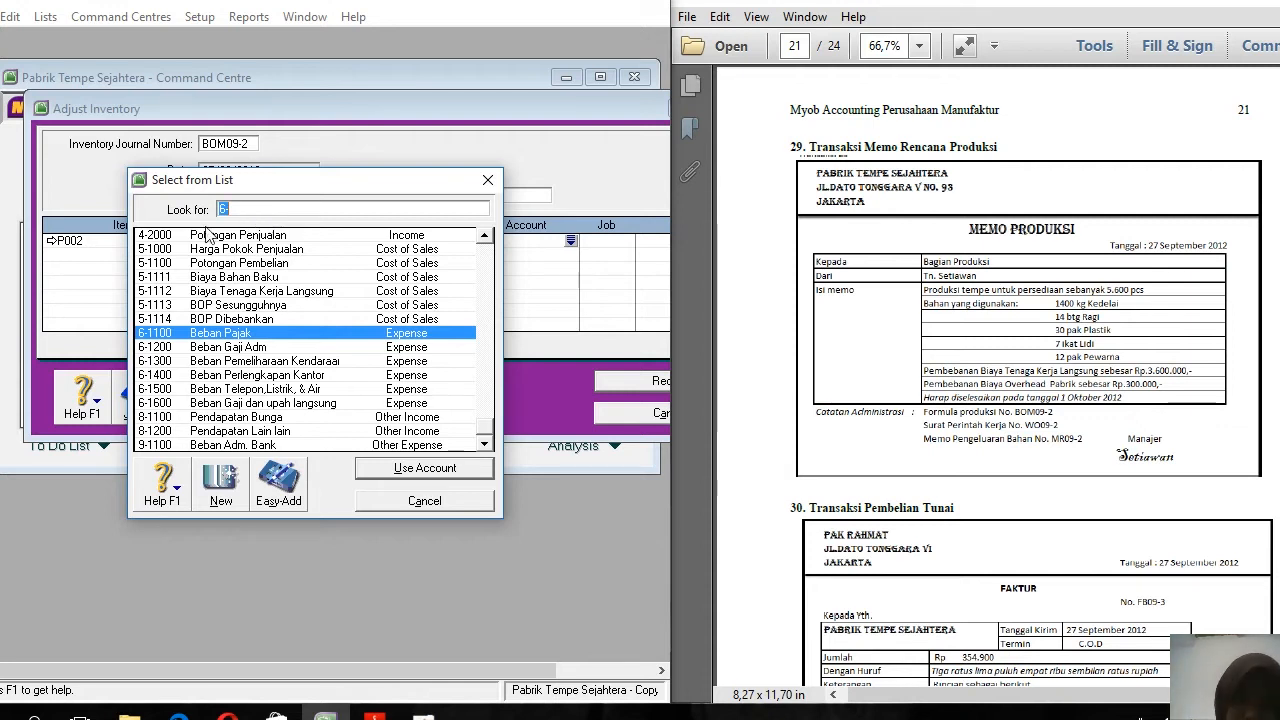
pyautogui.press('BackSpace')
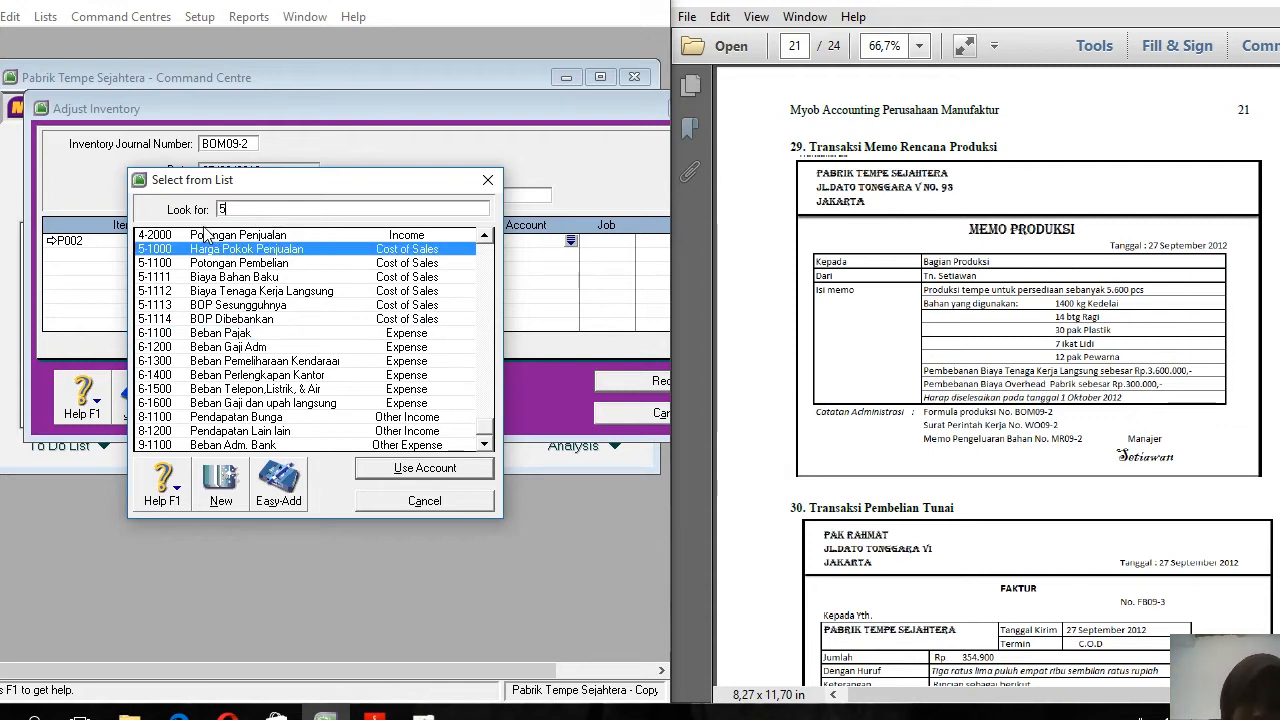
pyautogui.doubleClick(250, 319)
pyautogui.press('Tab')
pyautogui.press('Tab')
# Add item P003 RAGI to the adjustment with quantity -14, allocated to account 5-1114 BOP Dibebankan
pyautogui.press('Return')
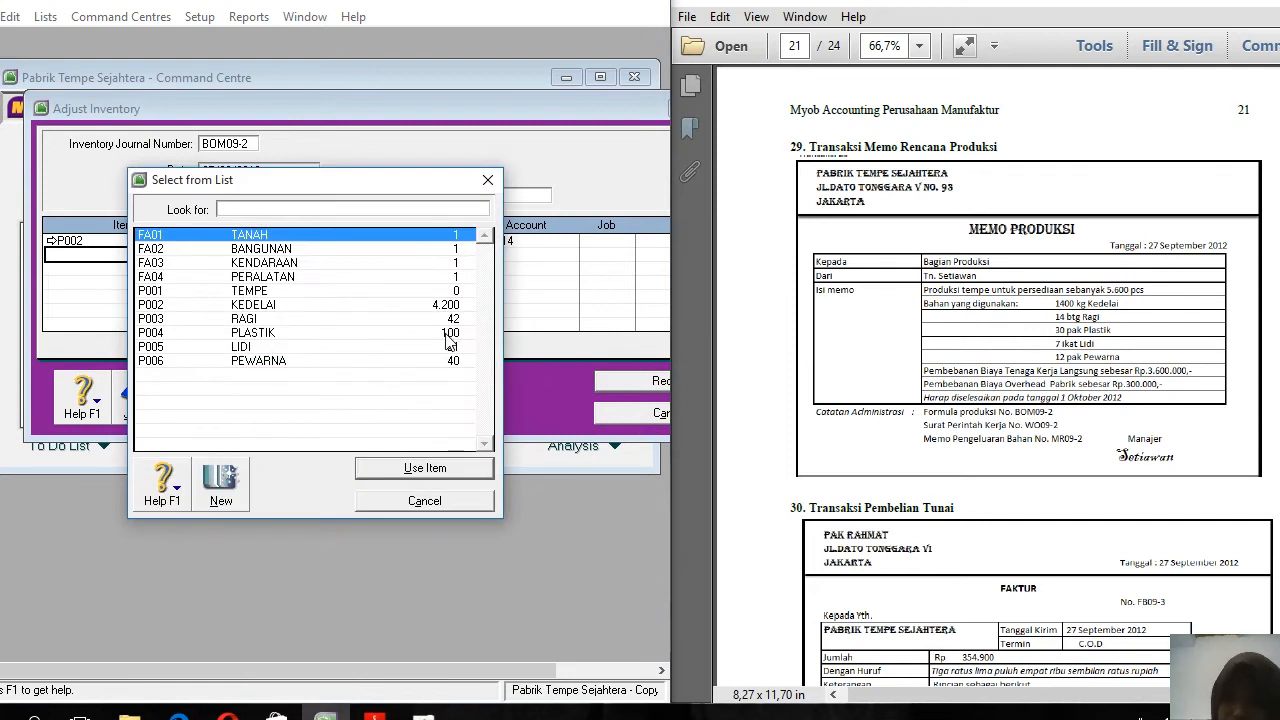
pyautogui.doubleClick(258, 320)
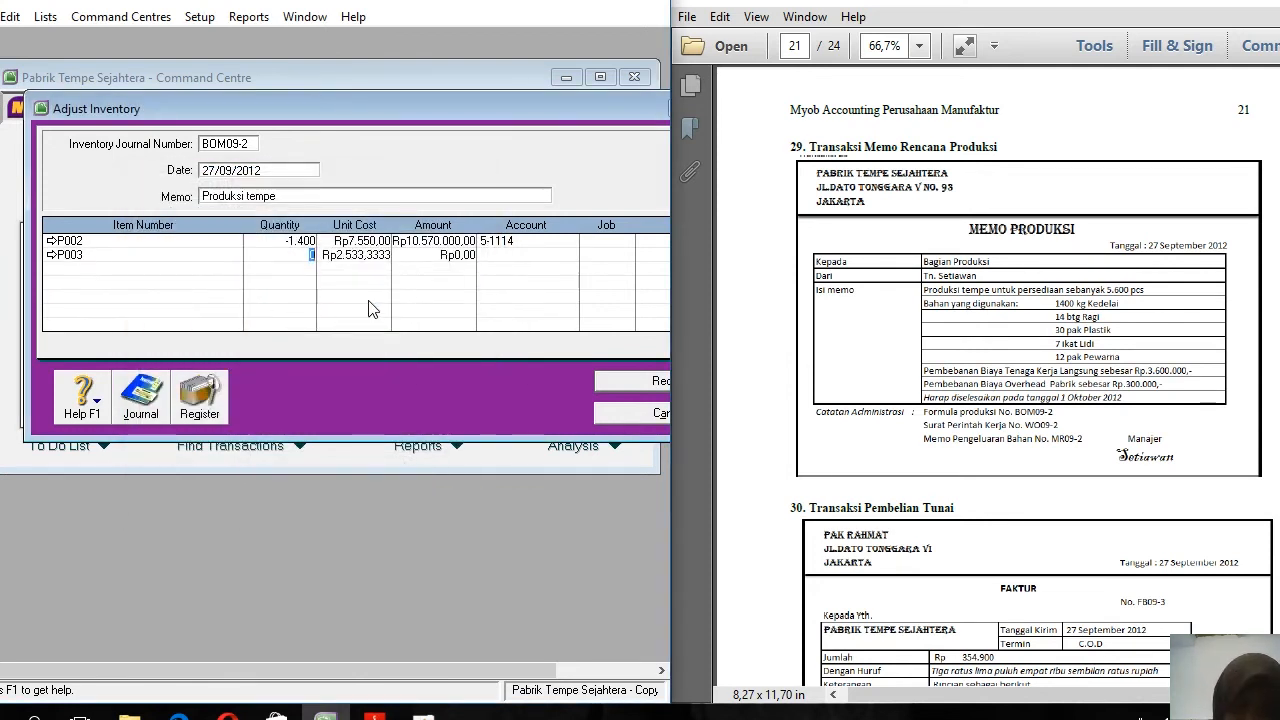
pyautogui.write('-14')
pyautogui.press('Tab')
pyautogui.press('Tab')
pyautogui.press('Tab')
pyautogui.write('6')
pyautogui.press('BackSpace')
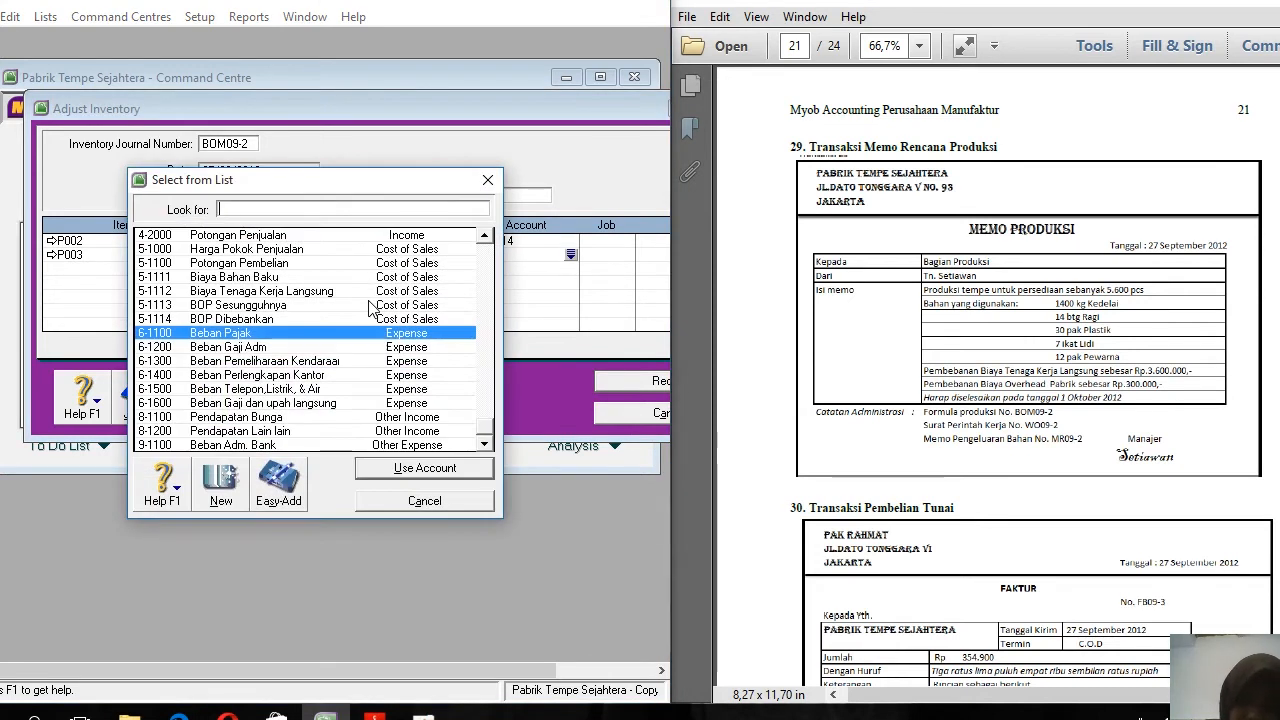
pyautogui.write('5')
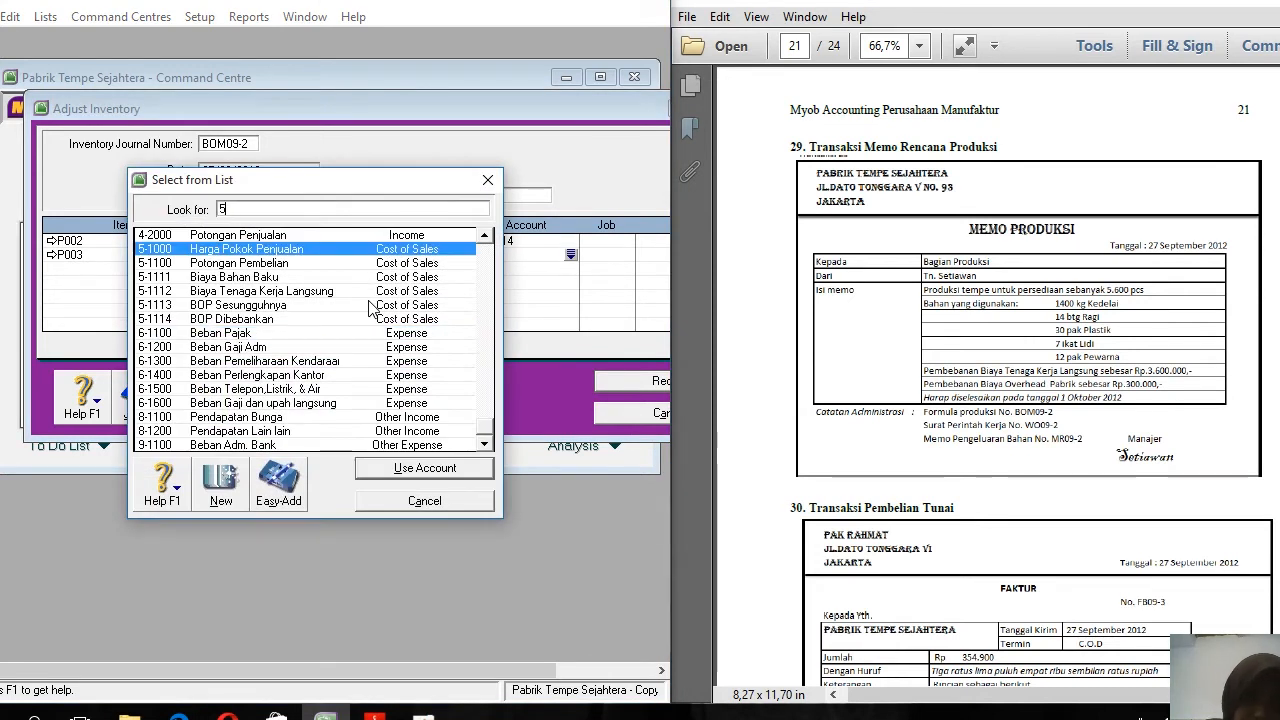
pyautogui.doubleClick(238, 318)
pyautogui.press('Tab')
# Add item P004 PLASTIK to the adjustment with quantity -30, allocated to account 5-1114 BOP Dibebankan
pyautogui.press('Tab')
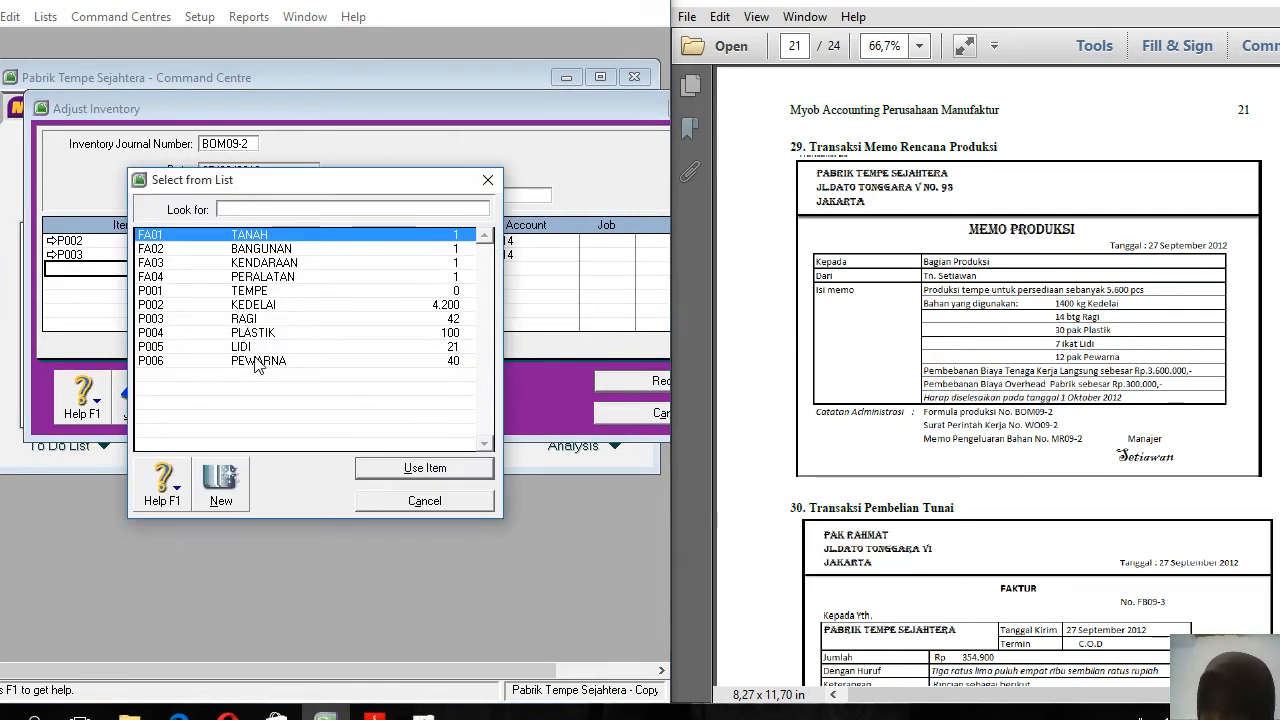
pyautogui.doubleClick(215, 333)
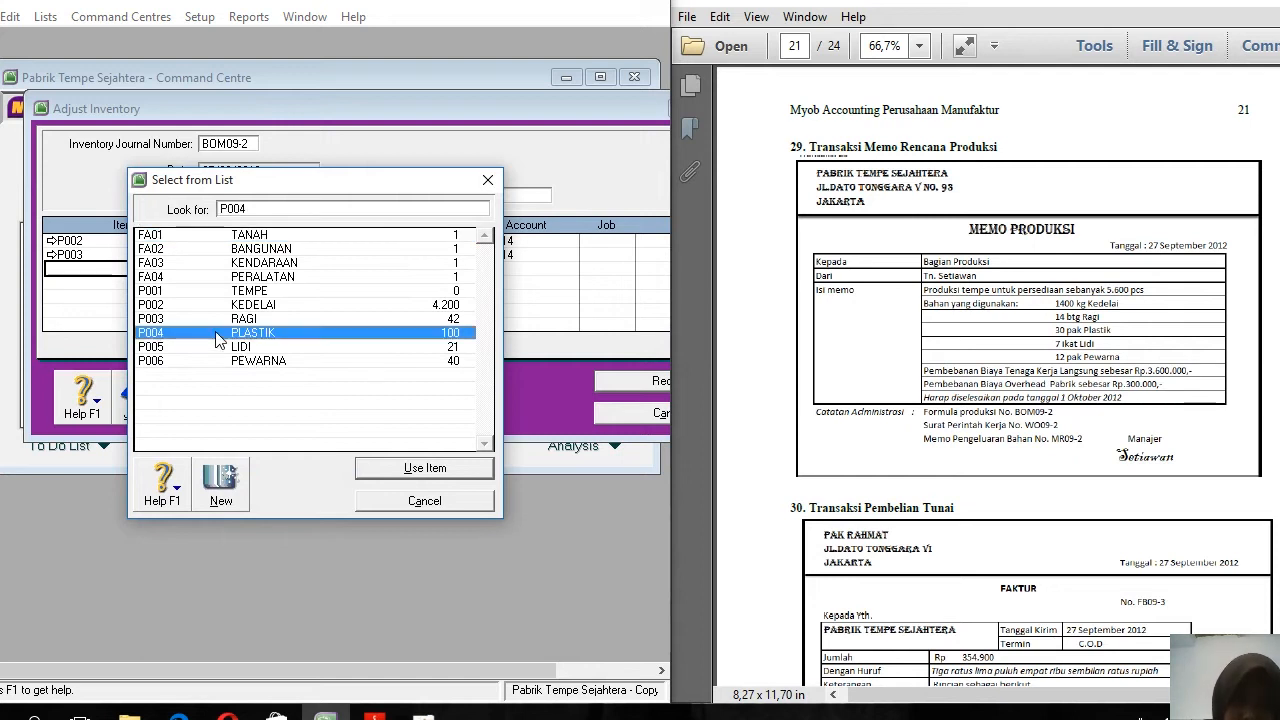
pyautogui.write('-30')
pyautogui.press('Tab')
pyautogui.press('Tab')
pyautogui.press('Tab')
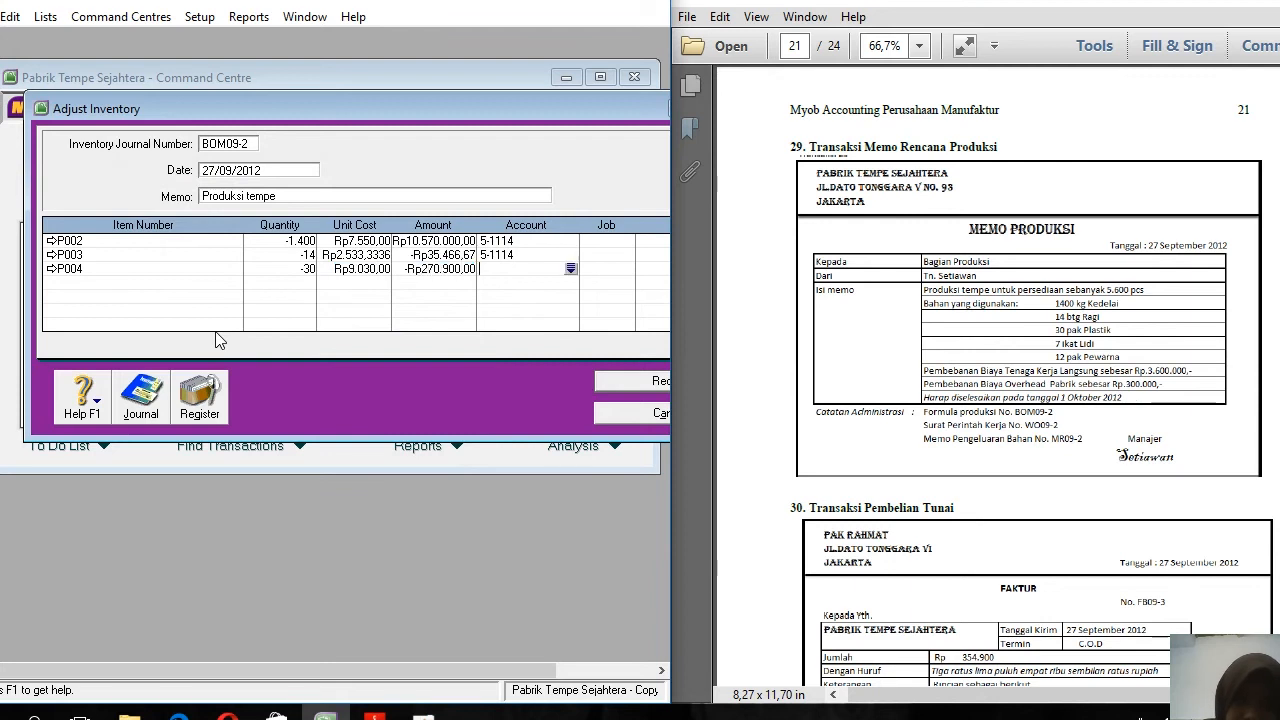
pyautogui.write('5')
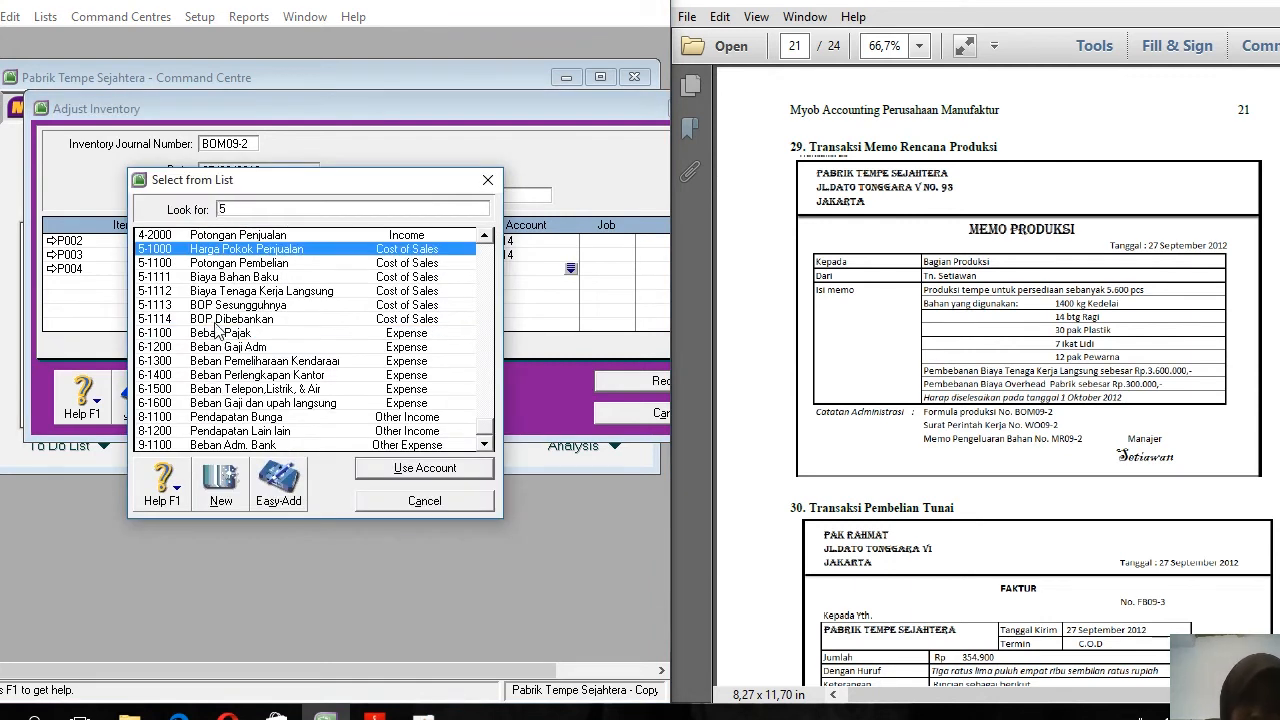
pyautogui.click(226, 322)
pyautogui.press('Return')
pyautogui.press('Tab')
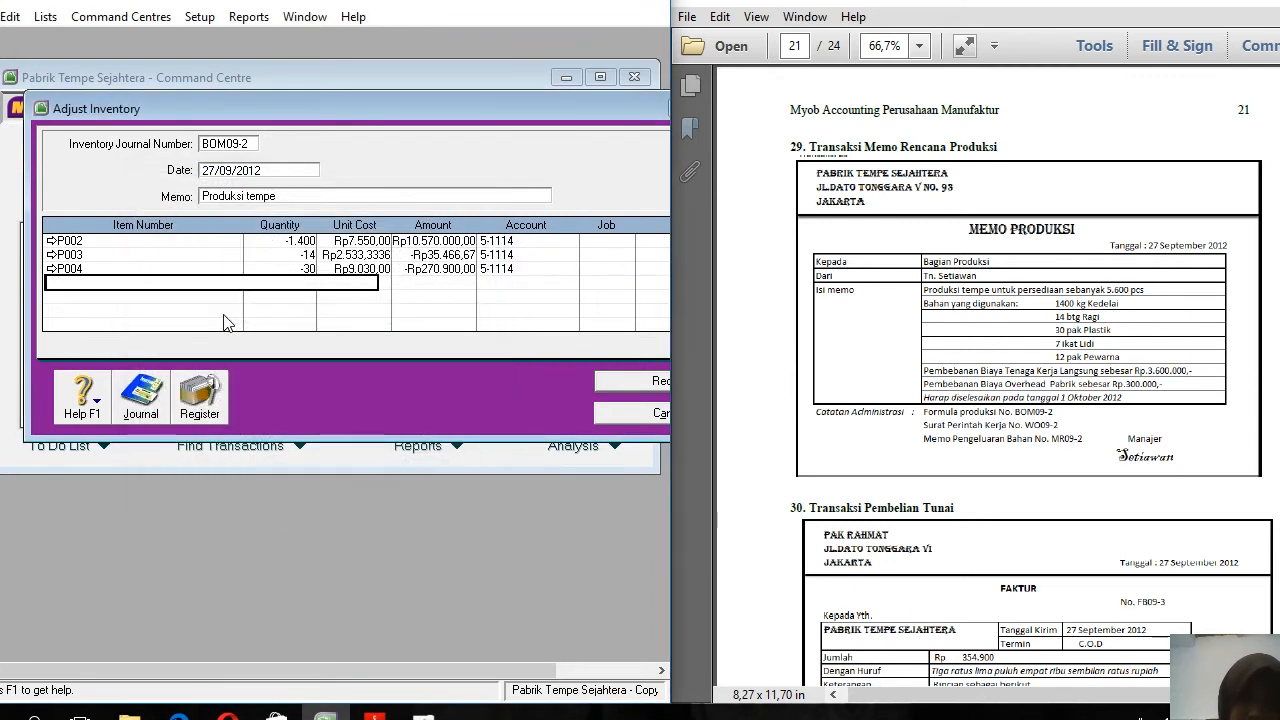
# Add item P005 LIDI to the adjustment with quantity -7, allocated to account 5-1114 BOP Dibebankan
pyautogui.press('Tab')
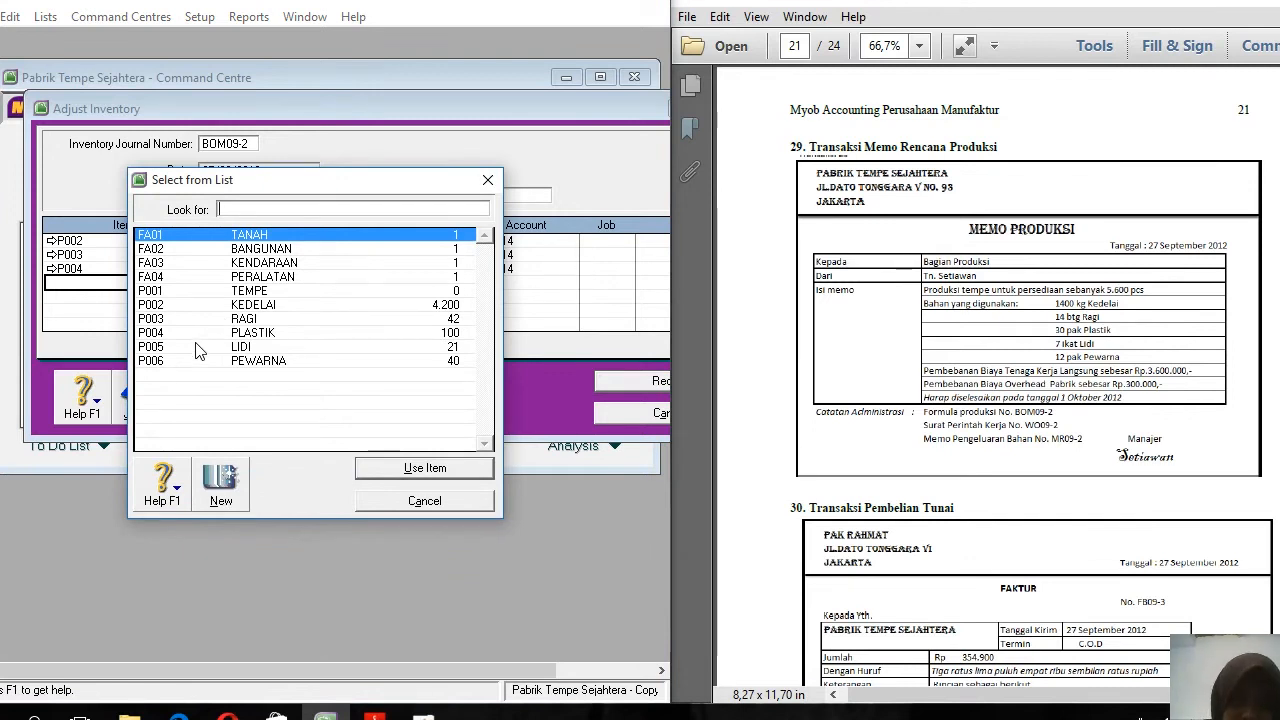
pyautogui.write('P005')
pyautogui.press('Return')
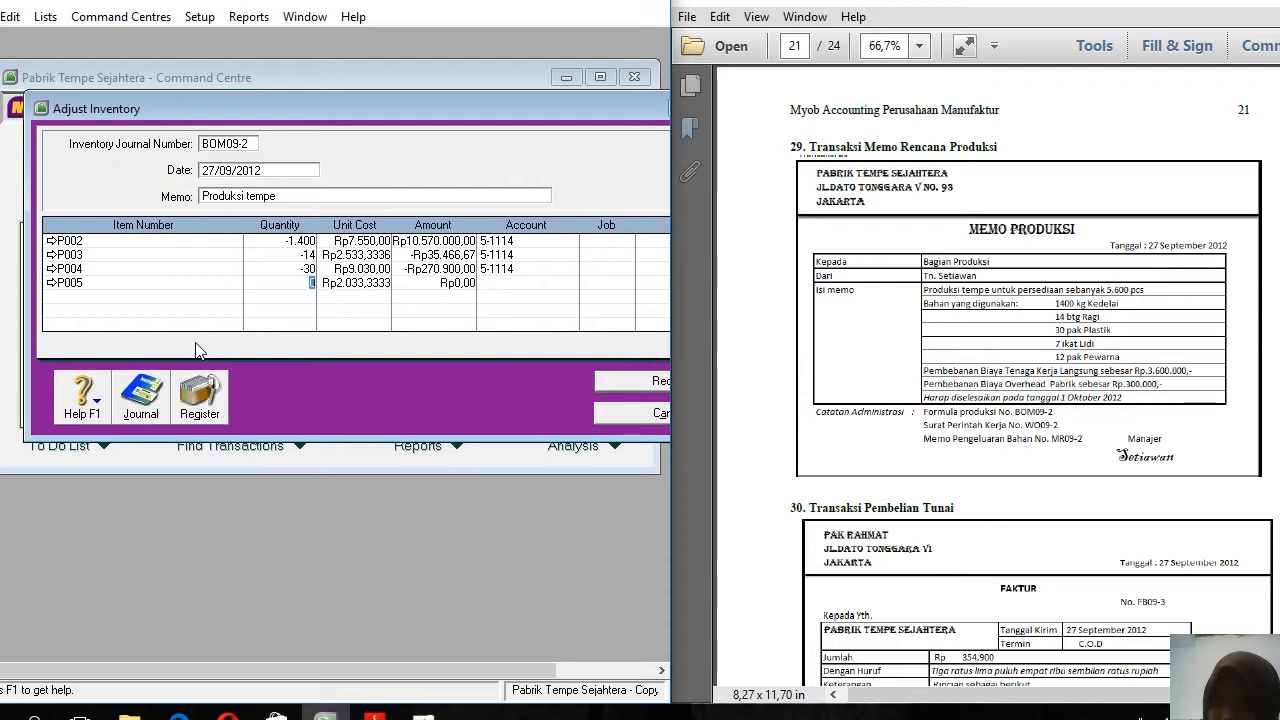
pyautogui.write('-7')
pyautogui.press('Tab')
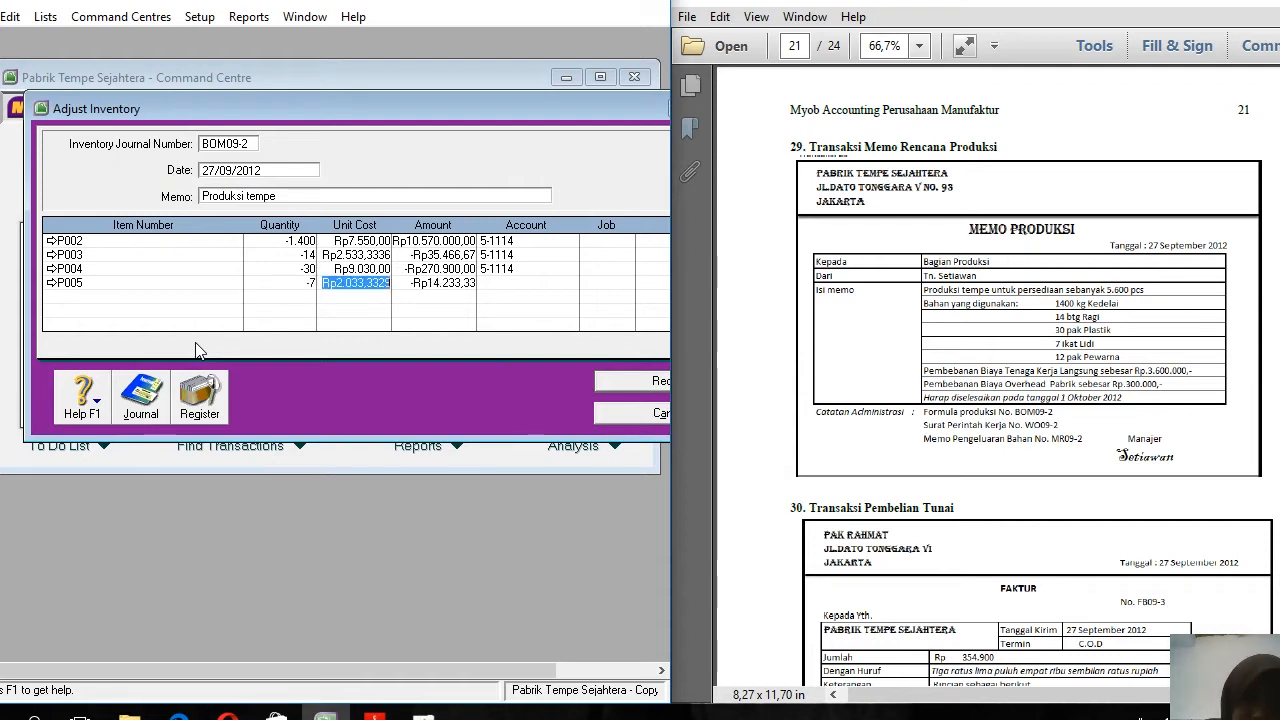
pyautogui.press('Tab')
pyautogui.press('Tab')
pyautogui.write('5-1114')
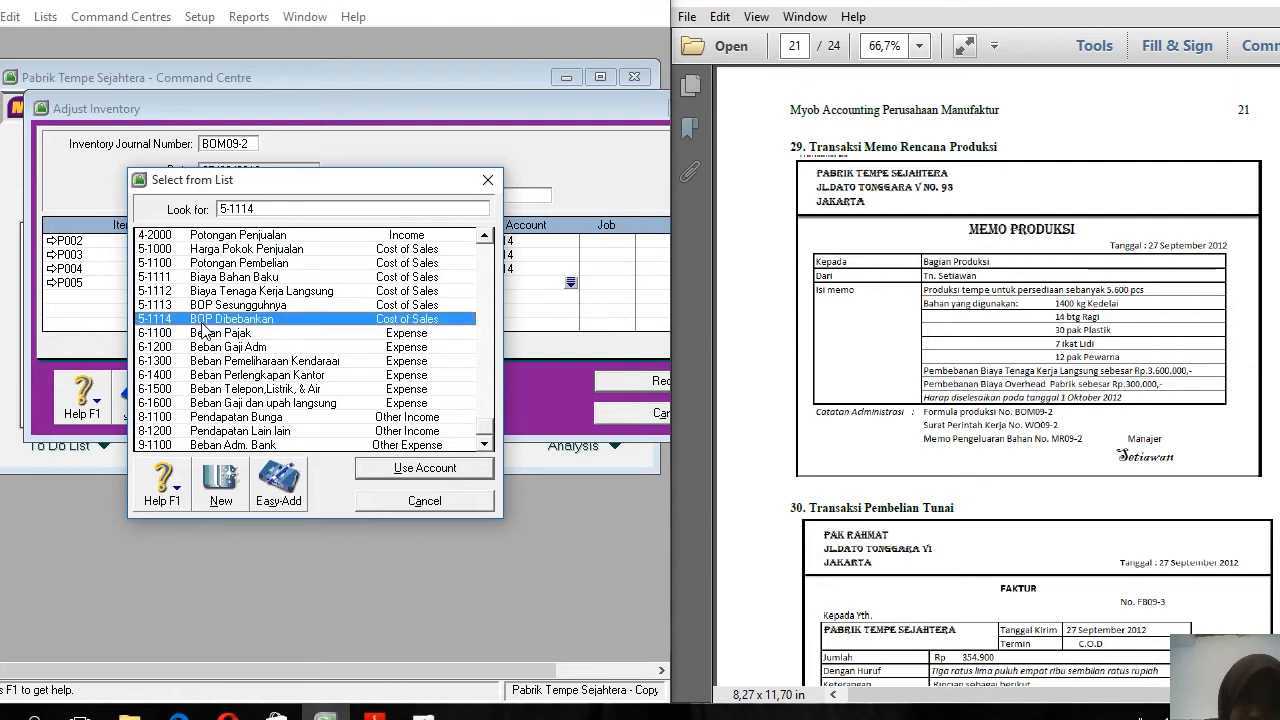
pyautogui.press('Return')
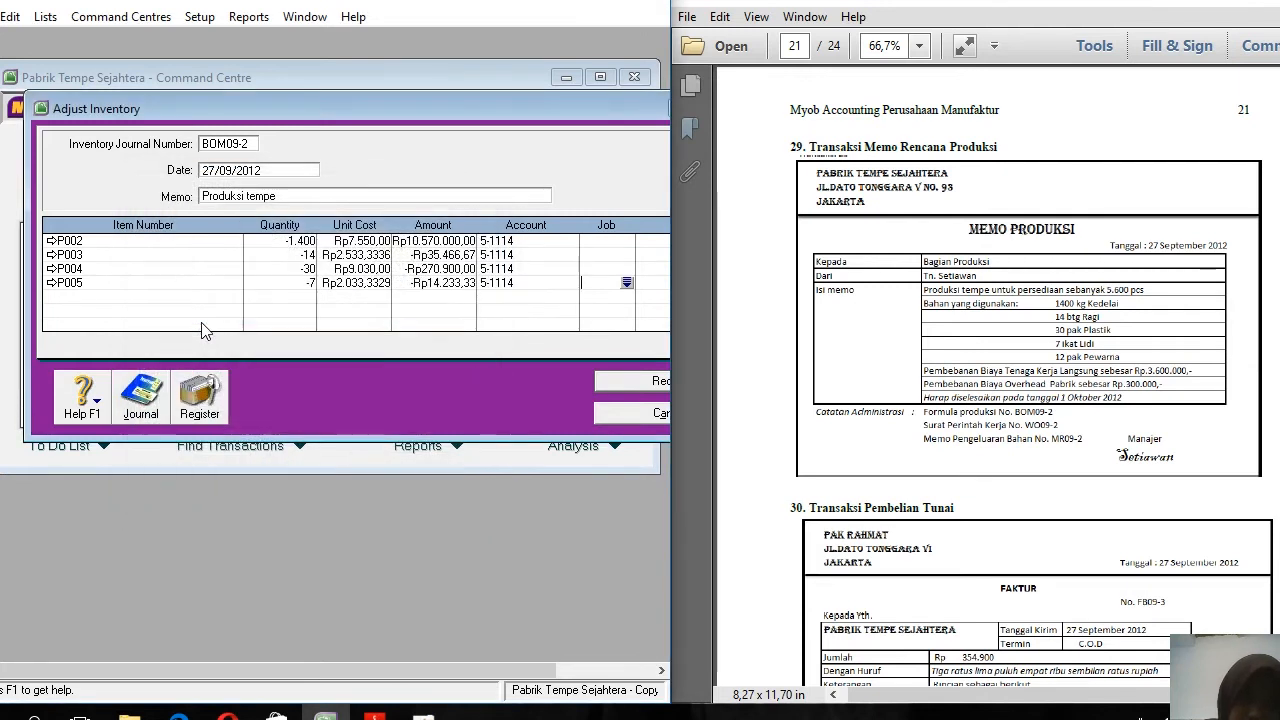
pyautogui.press('Tab')
# Add item P006 PEWARNA to the adjustment with quantity -12, allocated to account 5-1114 BOP Dibebankan
pyautogui.press('Tab')
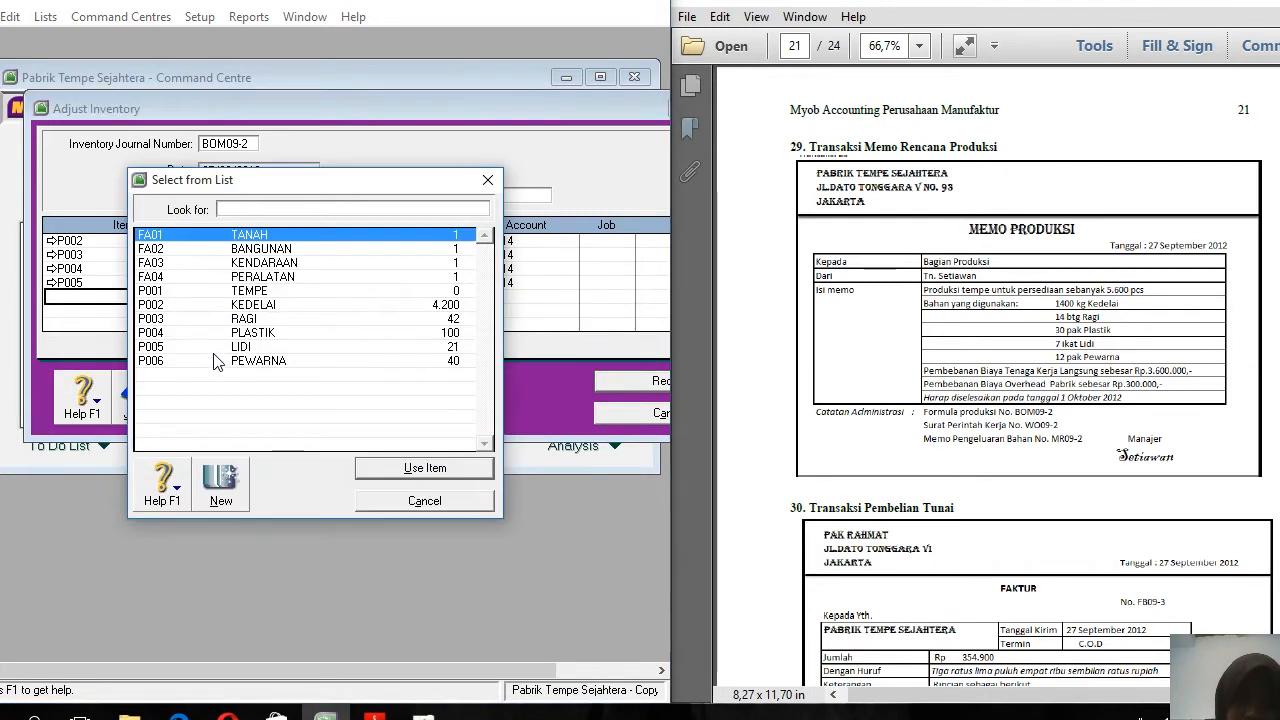
pyautogui.doubleClick(219, 361)
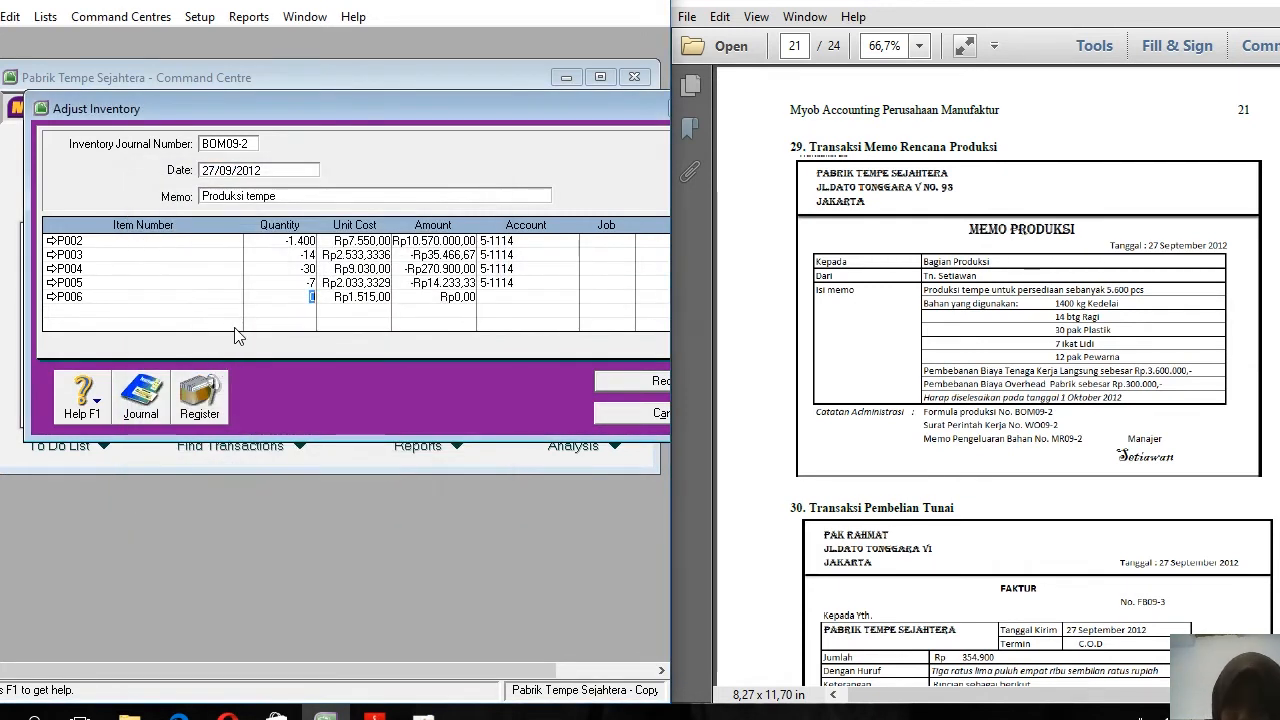
pyautogui.write('-12')
pyautogui.press('Tab')
pyautogui.press('Tab')
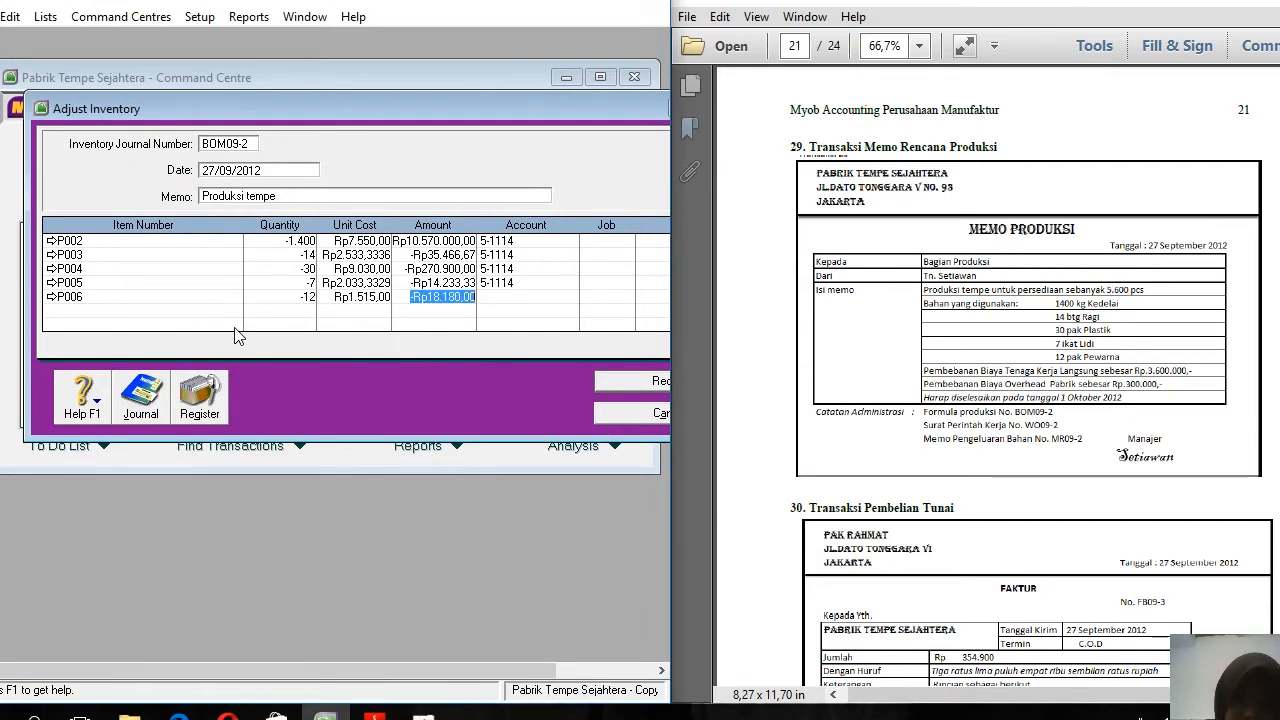
pyautogui.press('Tab')
pyautogui.write('6-')
pyautogui.press('Tab')
pyautogui.write('5')
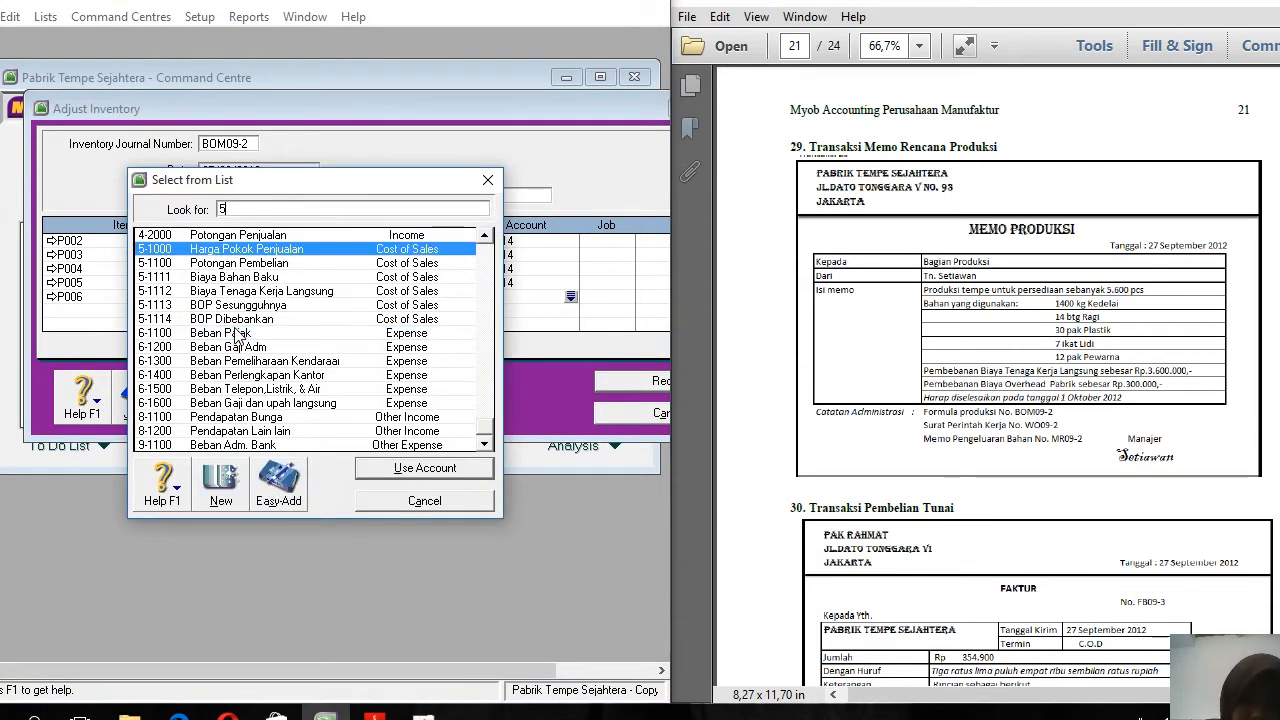
pyautogui.write('-1114')
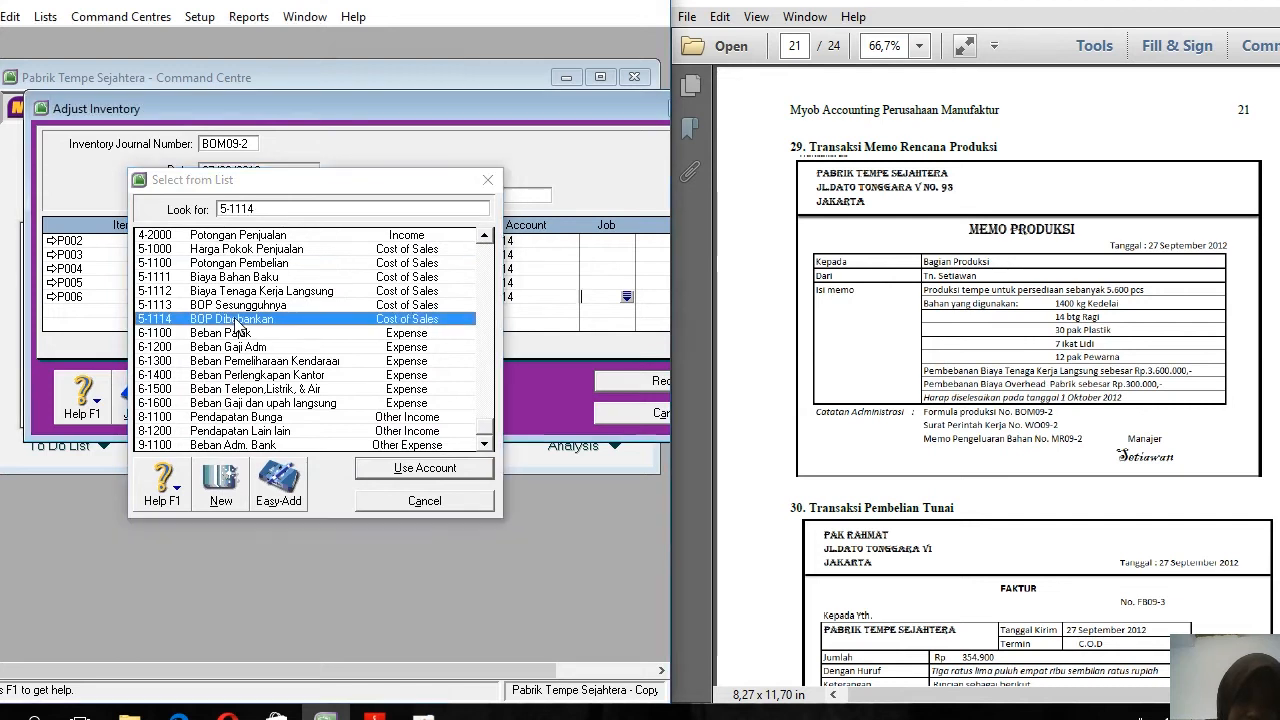
pyautogui.press('Return')
# Review the raw material adjustment's transaction recap and record the adjustment
pyautogui.hotkey('ctrl', 'r')
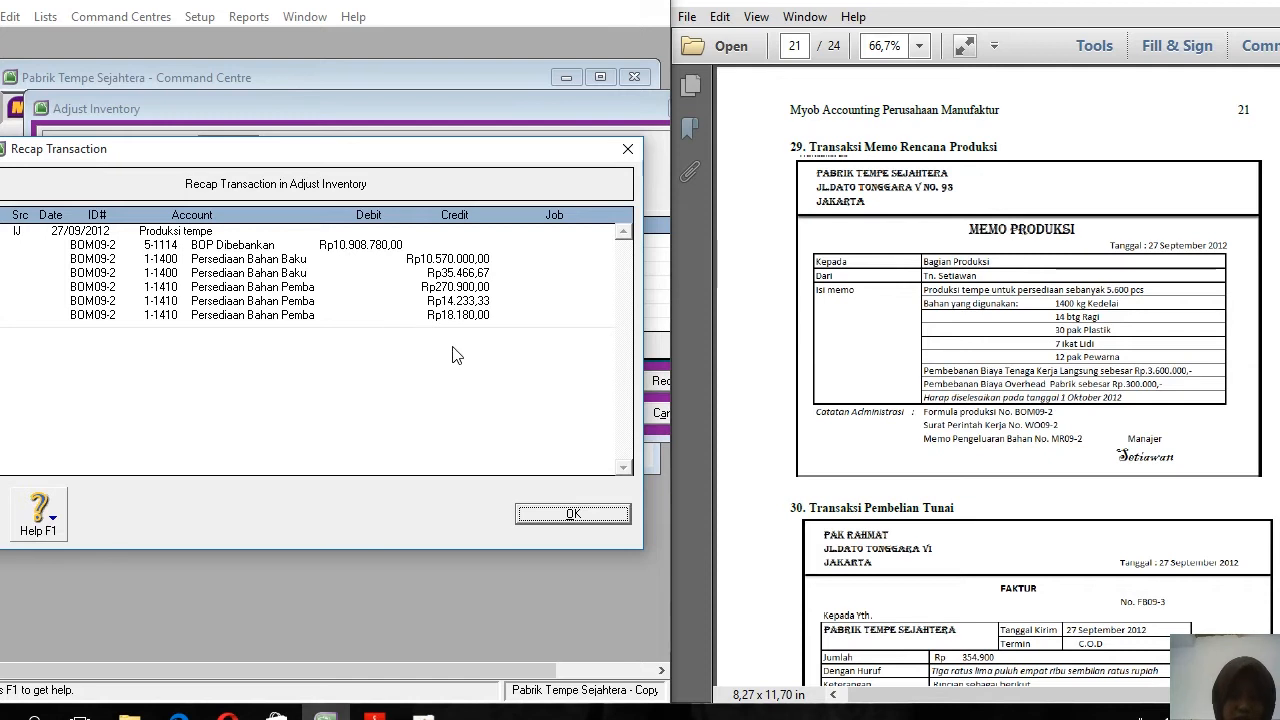
pyautogui.click(553, 513)
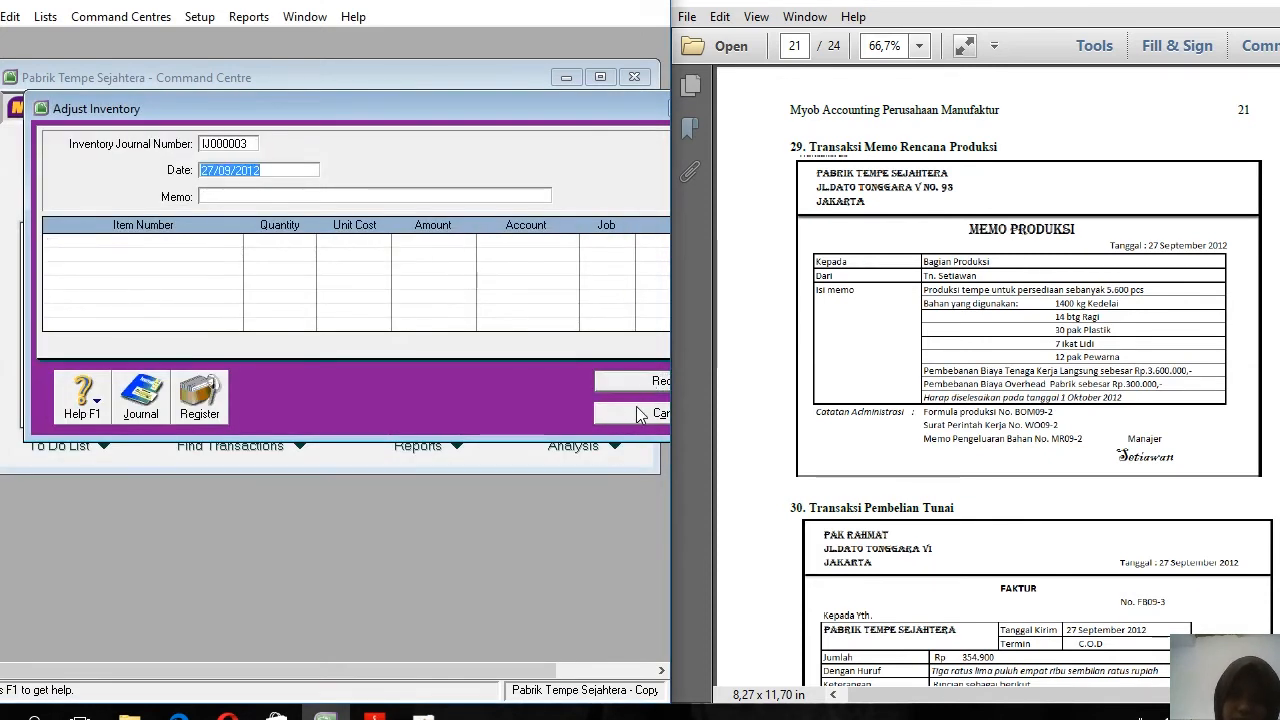
# Close the inventory adjustment and start a journal entry numbered WO09-2, dated 27/09/2012, with the memo "Pembebanan BTKL"
pyautogui.click(638, 413)
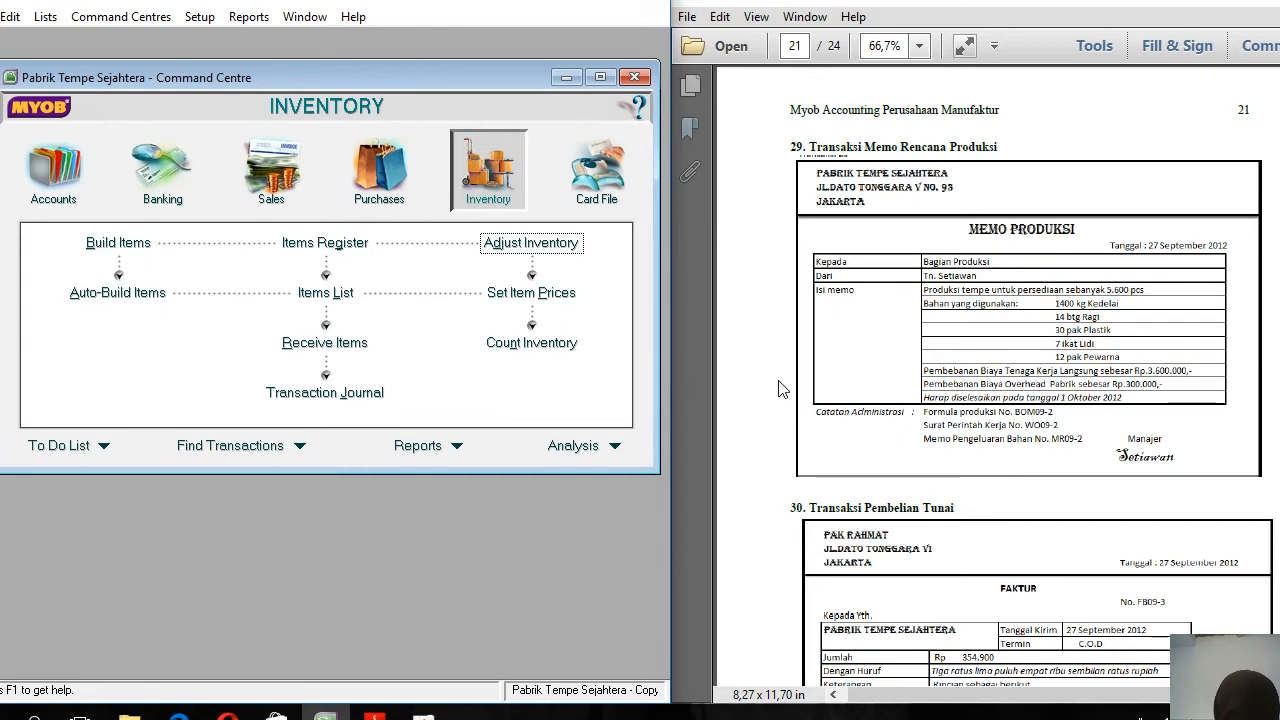
pyautogui.click(52, 190)
pyautogui.click(300, 323)
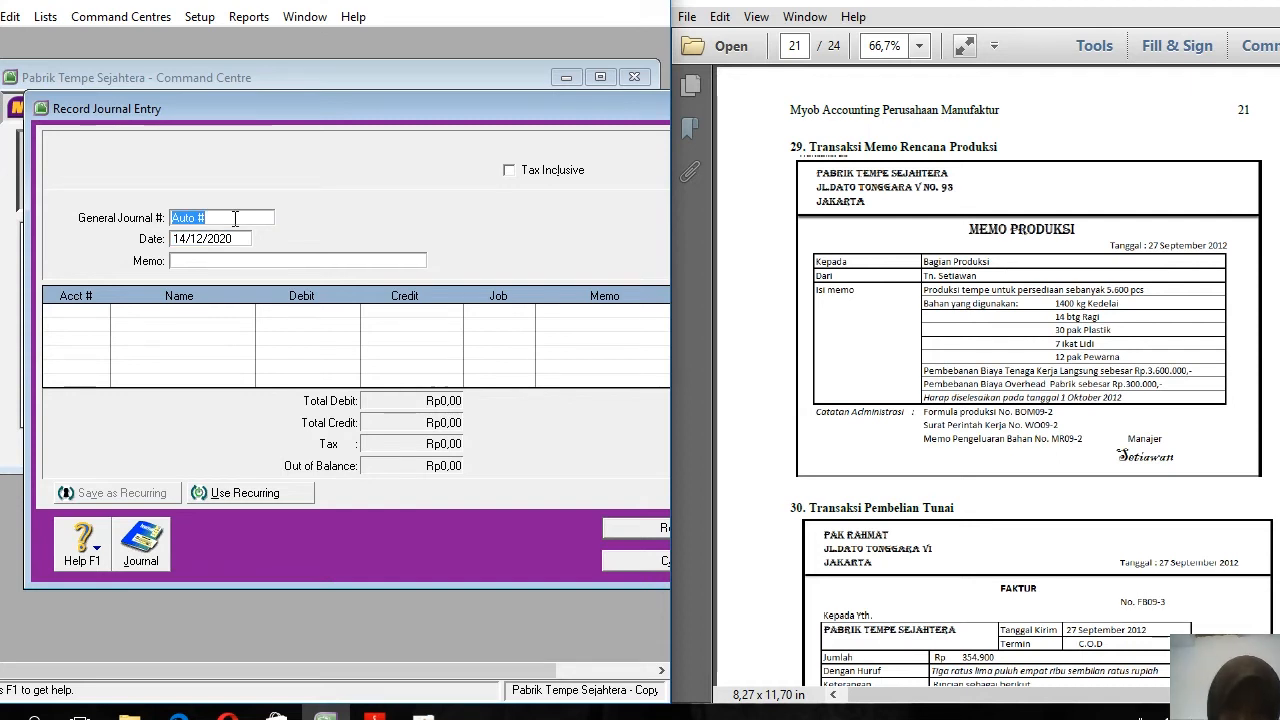
pyautogui.write('WO09-2')
pyautogui.press('Tab')
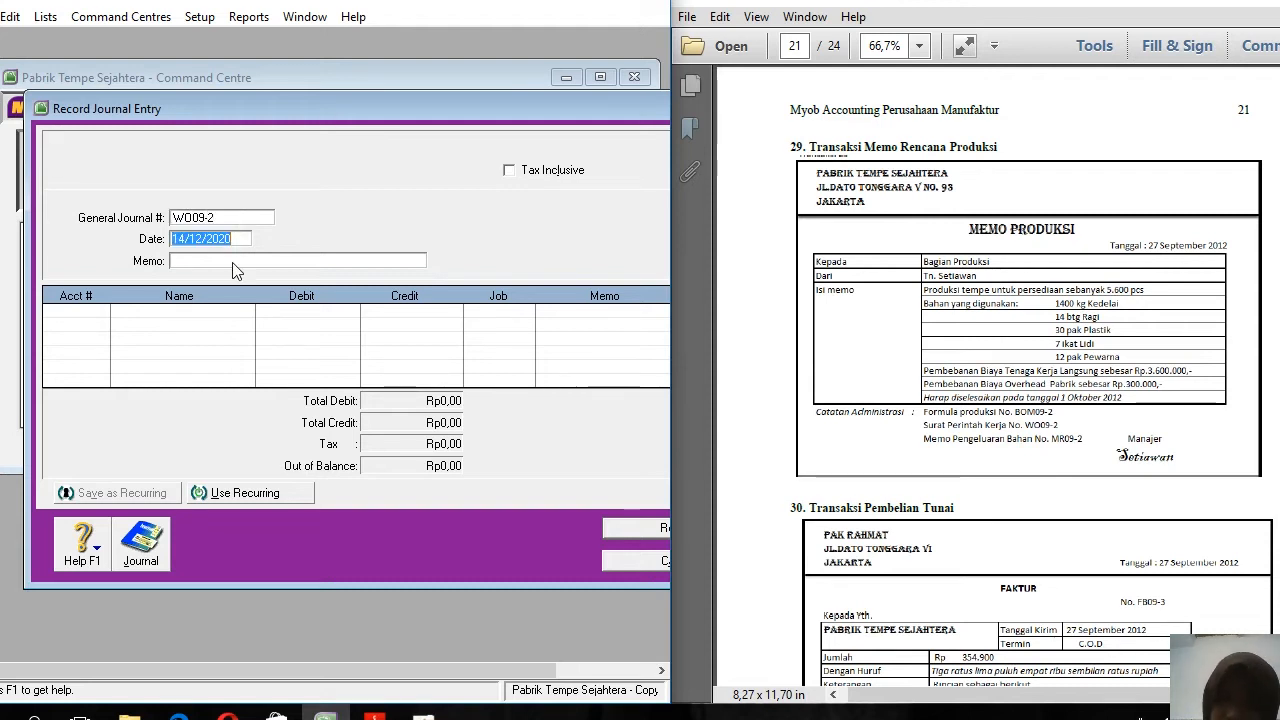
pyautogui.write('2')
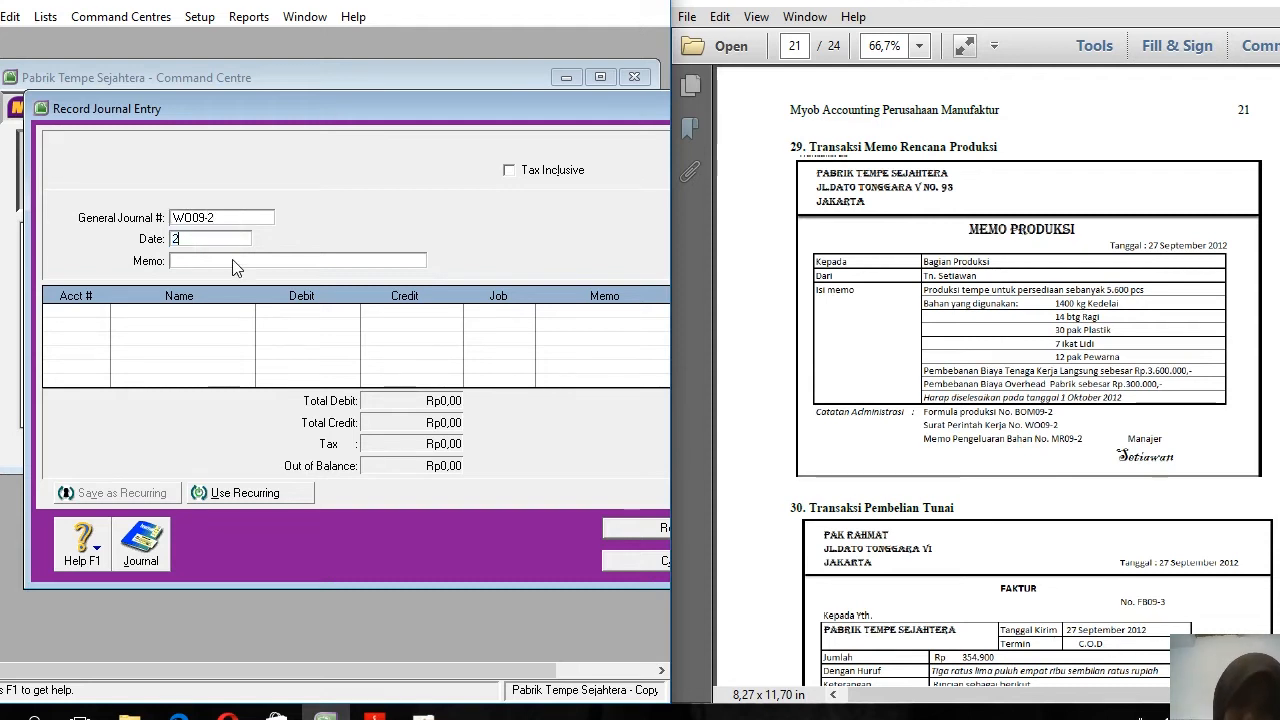
pyautogui.write('7/09')
pyautogui.click(234, 260)
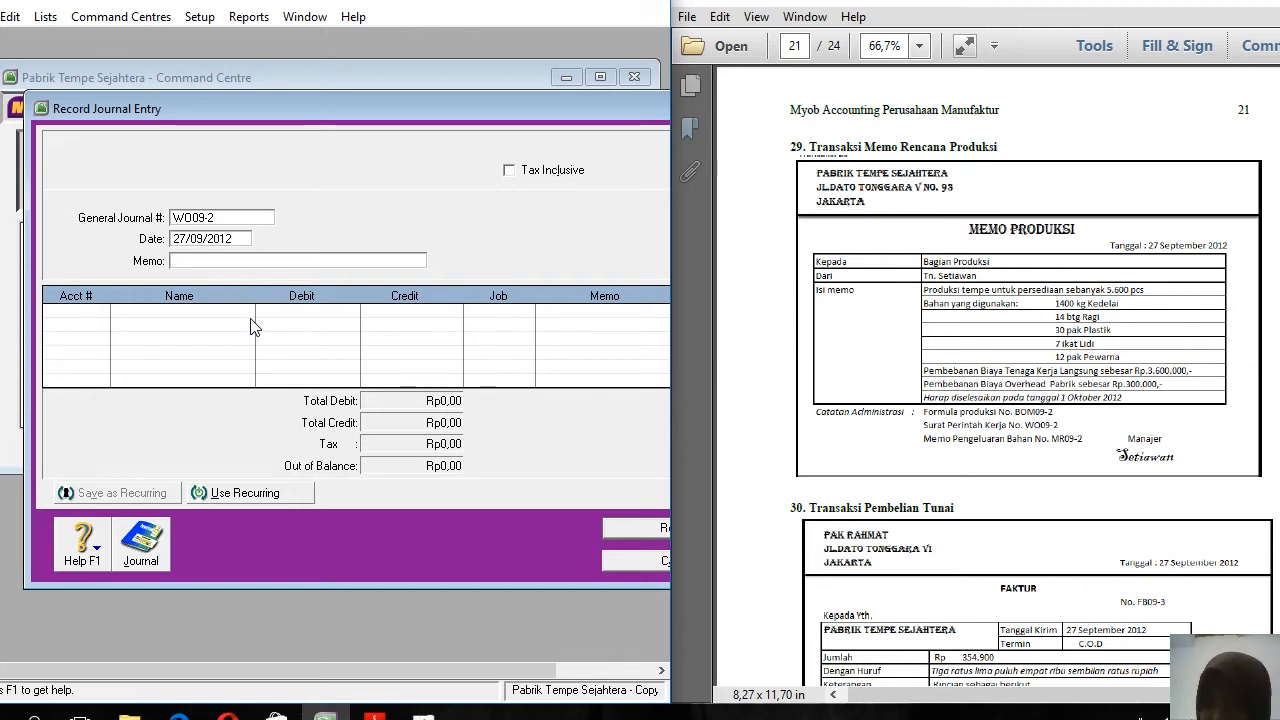
pyautogui.write('Pembebanan BTKL')
pyautogui.press('Tab')
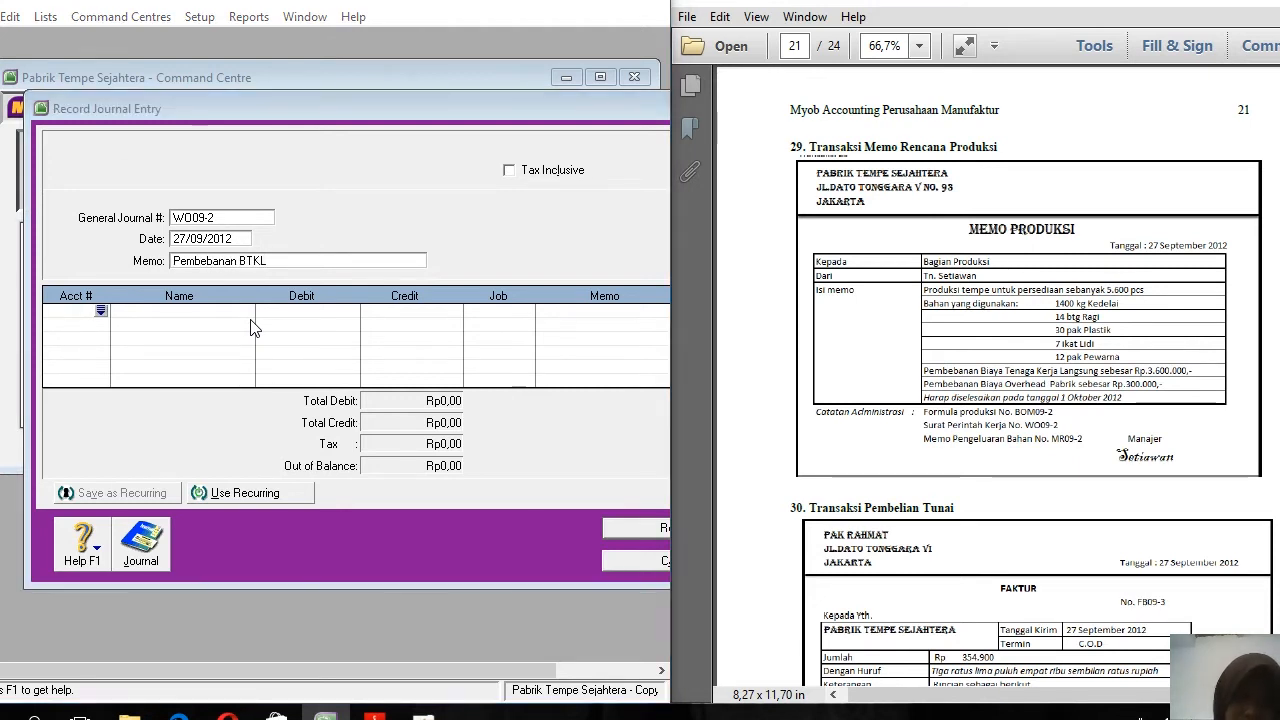
# Add a debit line of Rp3.600.000 to account 6-1600 Beban Gaji dan upah langsung in the journal entry
pyautogui.press('Tab')
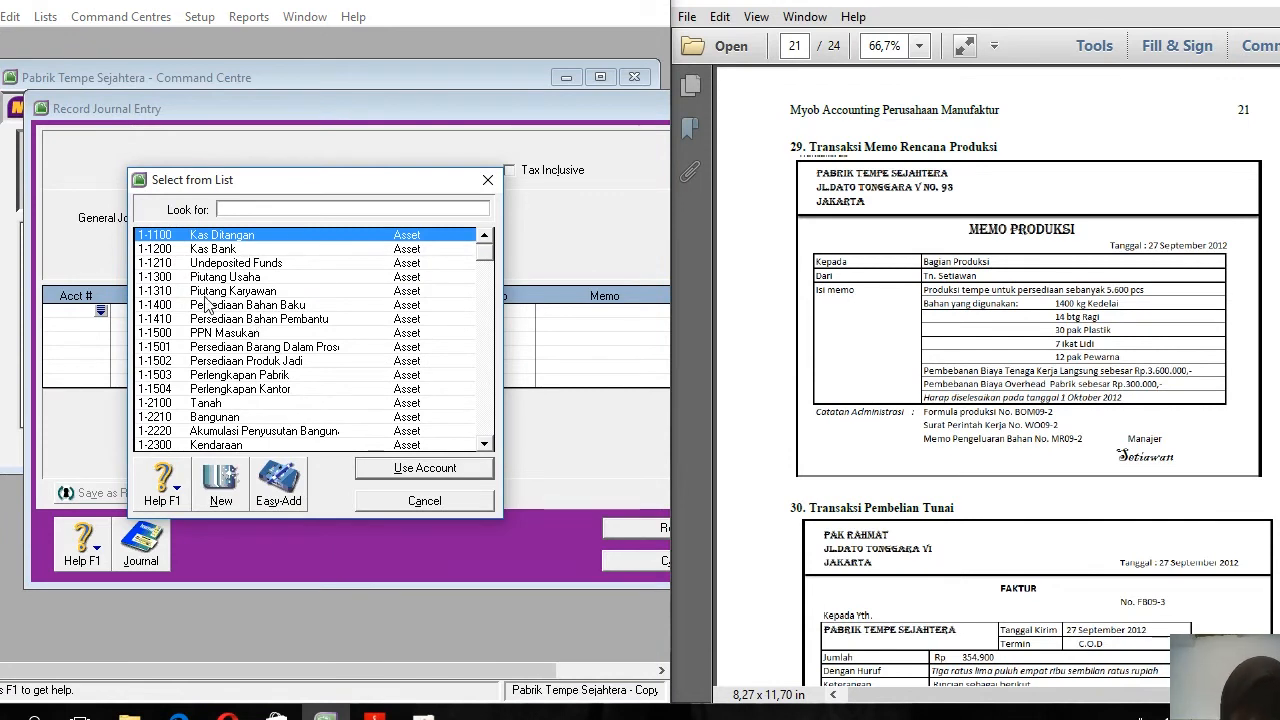
pyautogui.write('6')
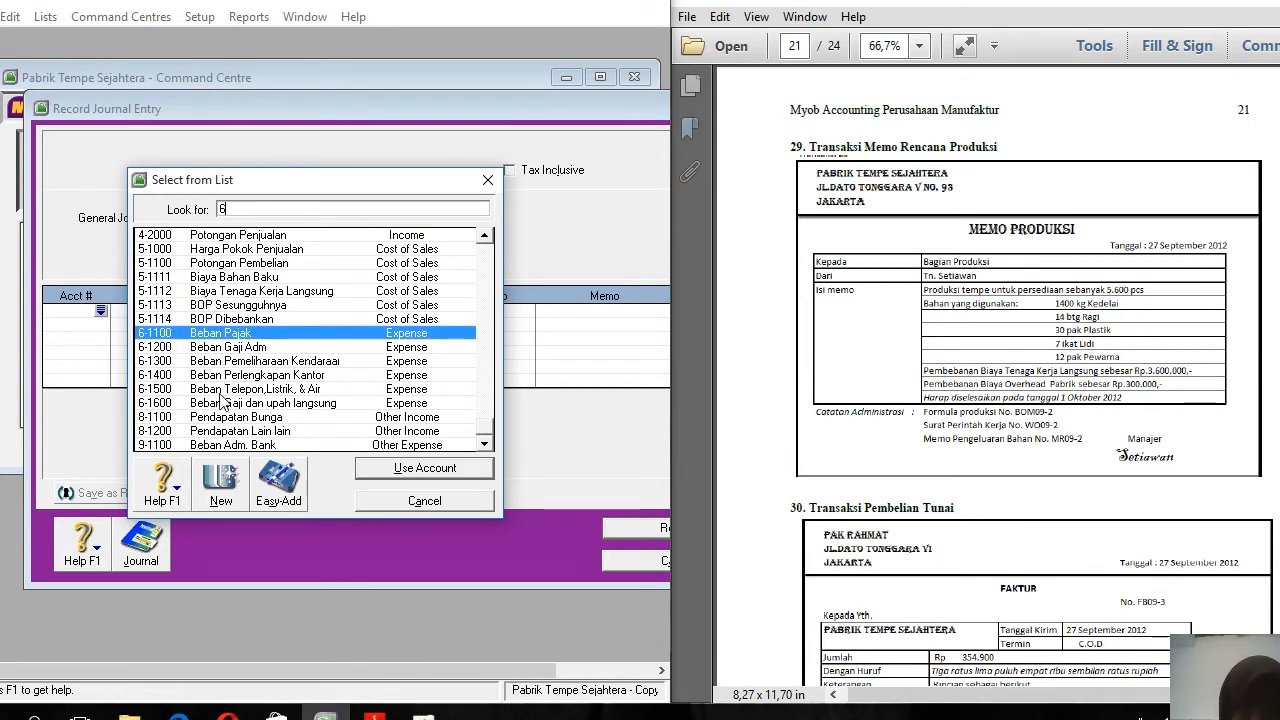
pyautogui.doubleClick(220, 398)
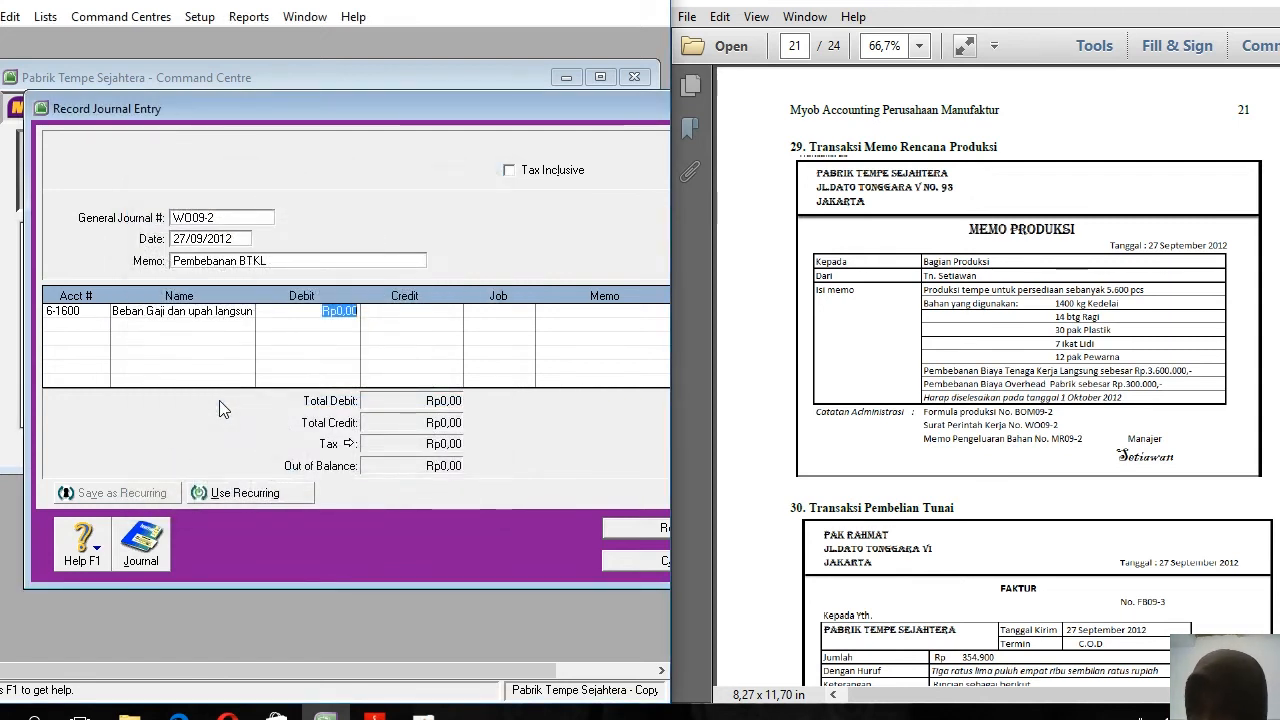
pyautogui.write('3.600.000')
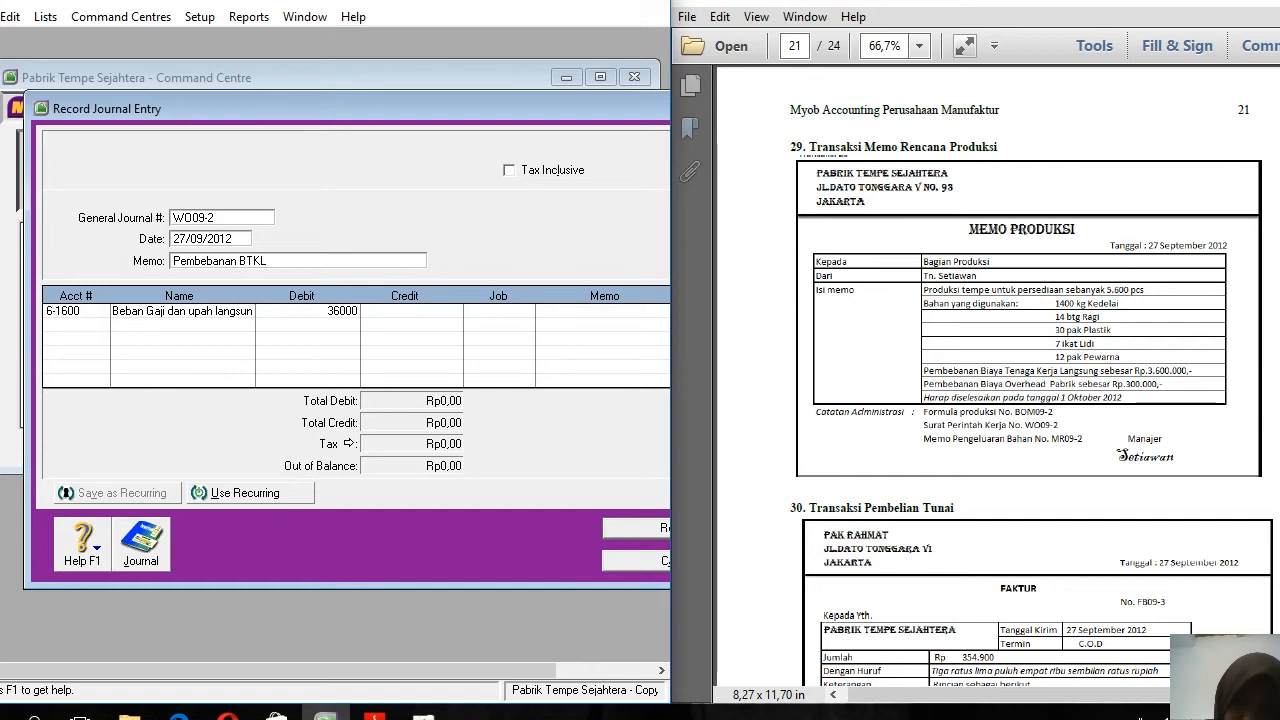
pyautogui.press('Tab')
pyautogui.press('Tab')
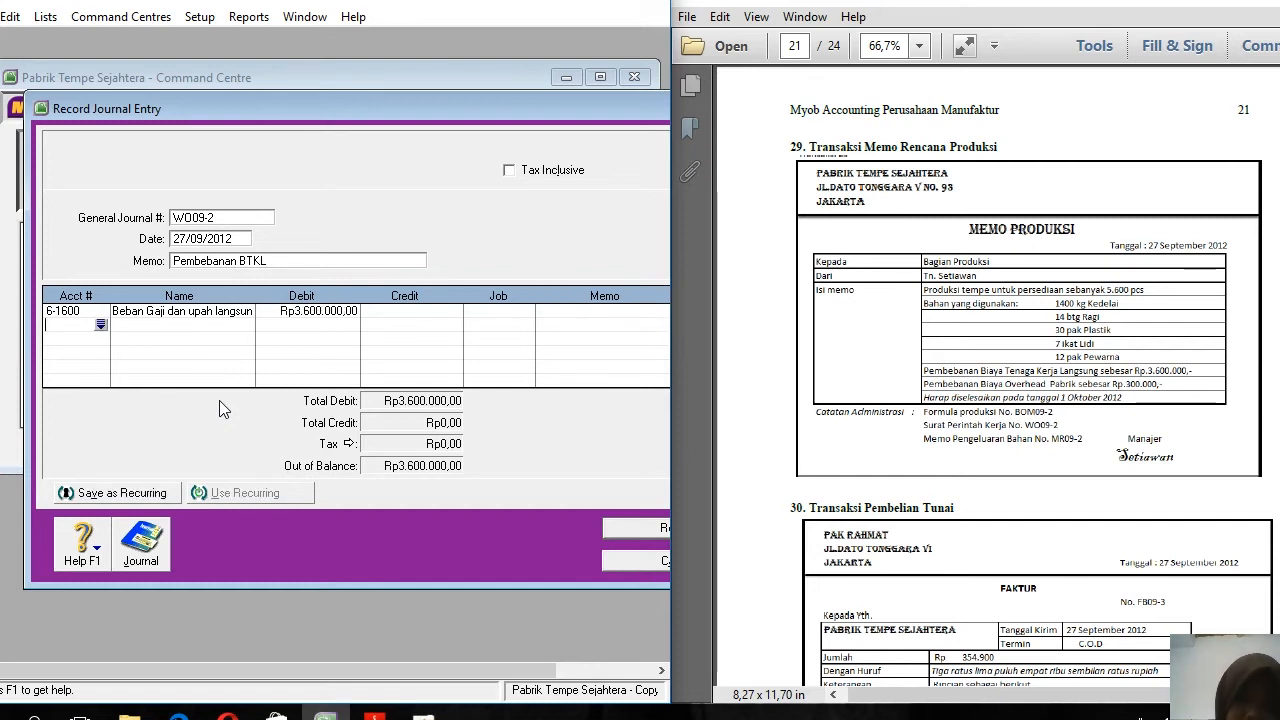
# Add a credit line of Rp3.600.000 to account 2-1200 Utang Gaji Dan Upah
pyautogui.press('Tab')
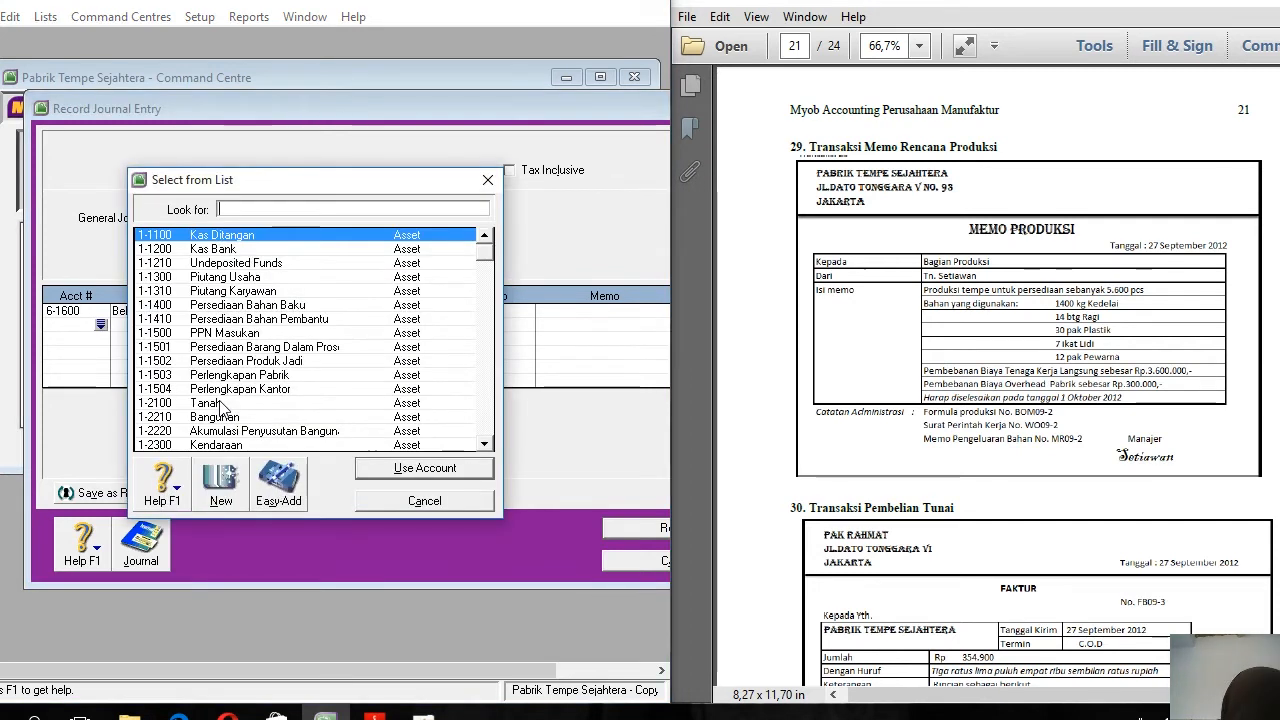
pyautogui.write('2')
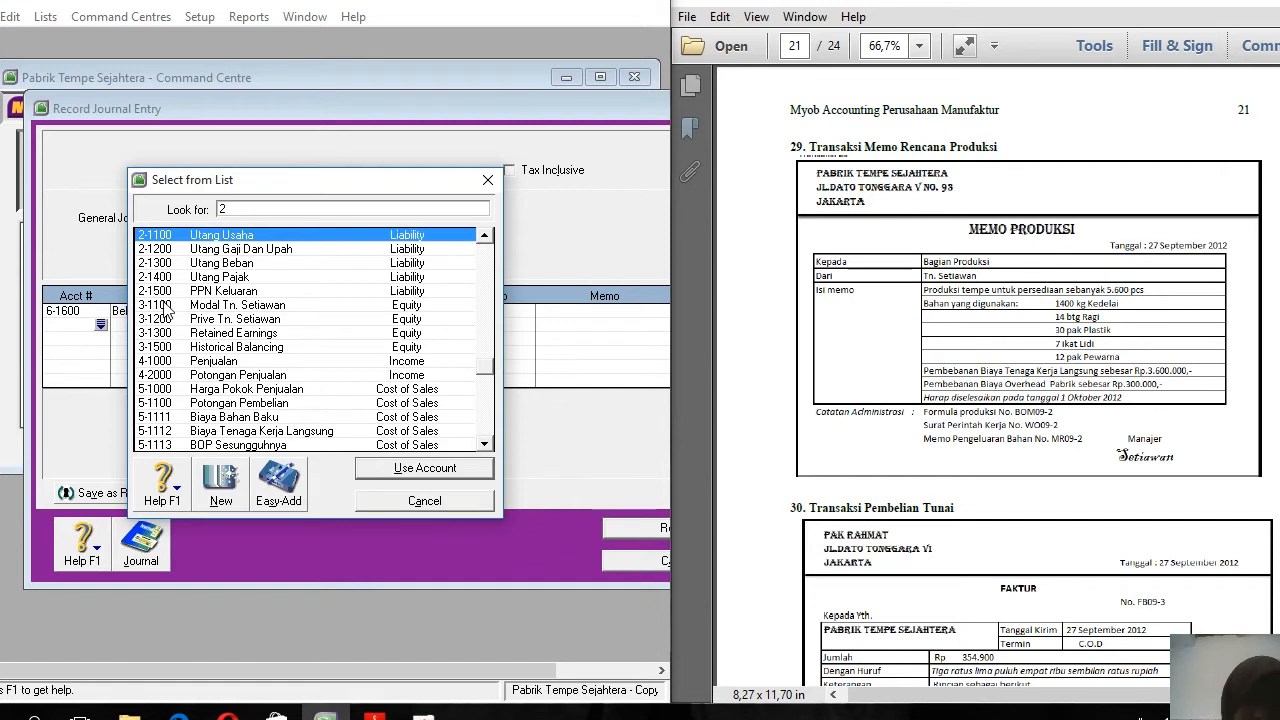
pyautogui.doubleClick(213, 257)
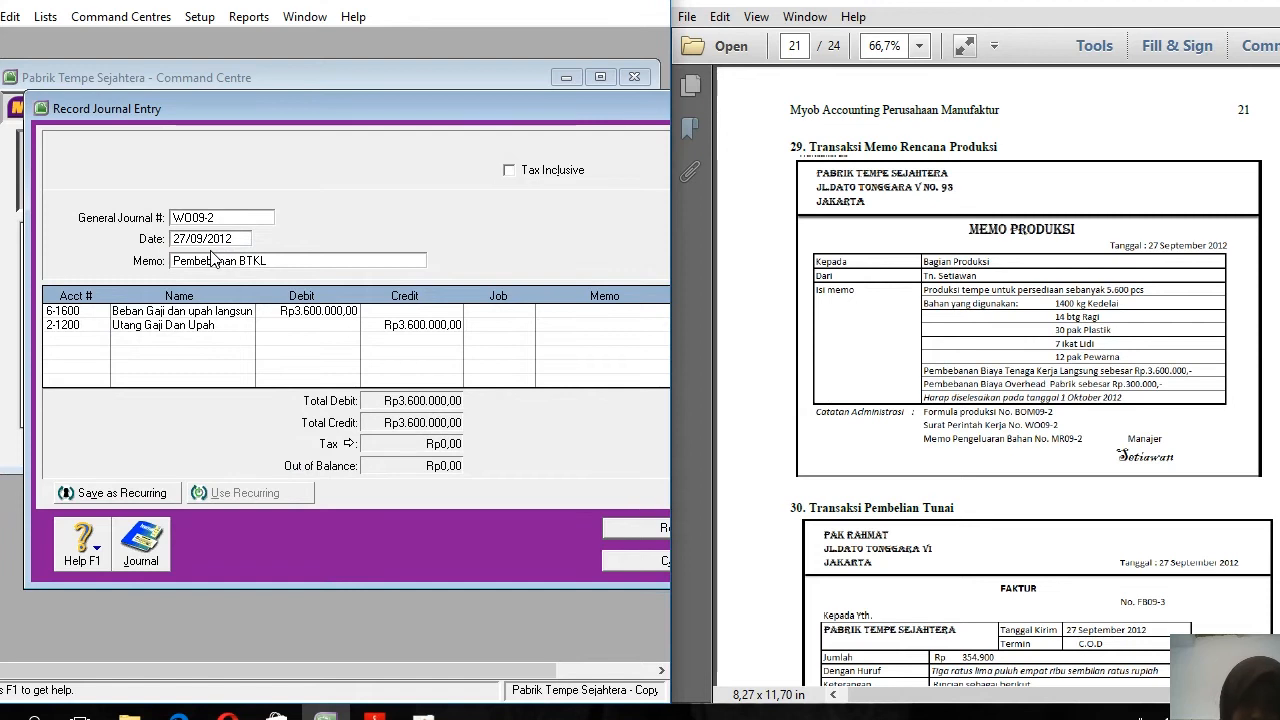
# Review the transaction recap of the direct labour journal WO09-2 and record the entry
pyautogui.hotkey('ctrl', 'r')
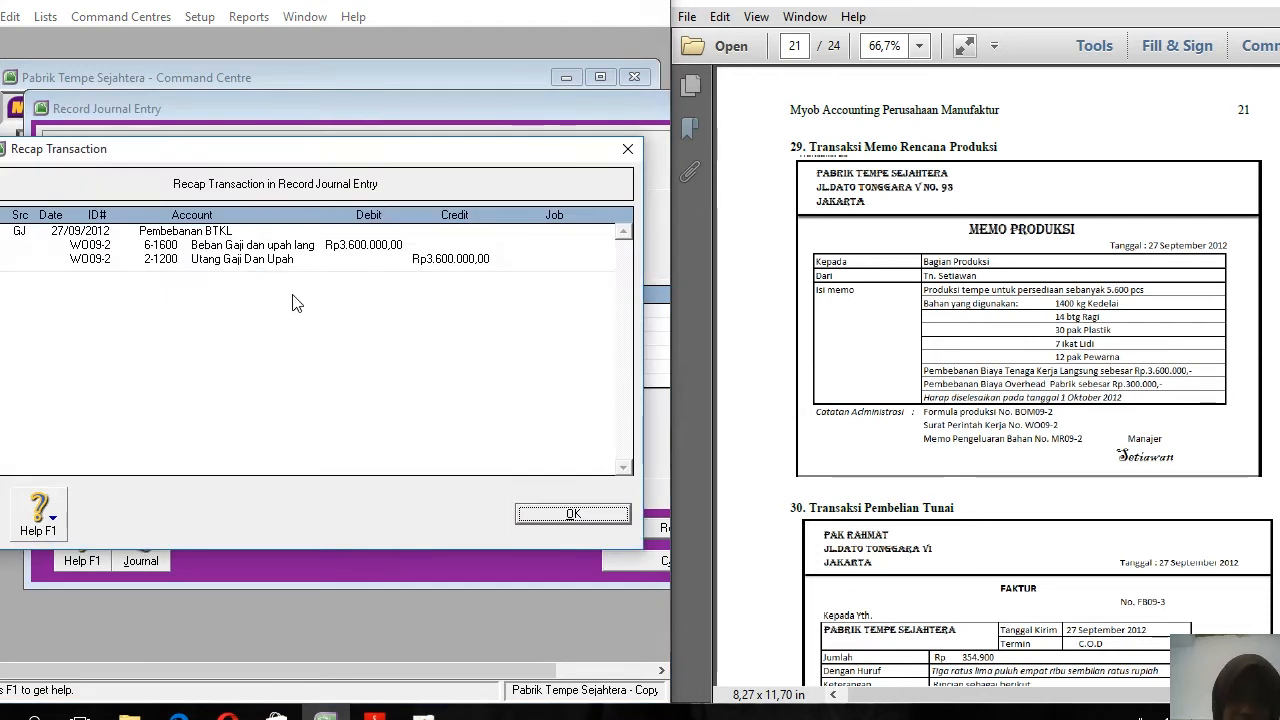
pyautogui.click(595, 513)
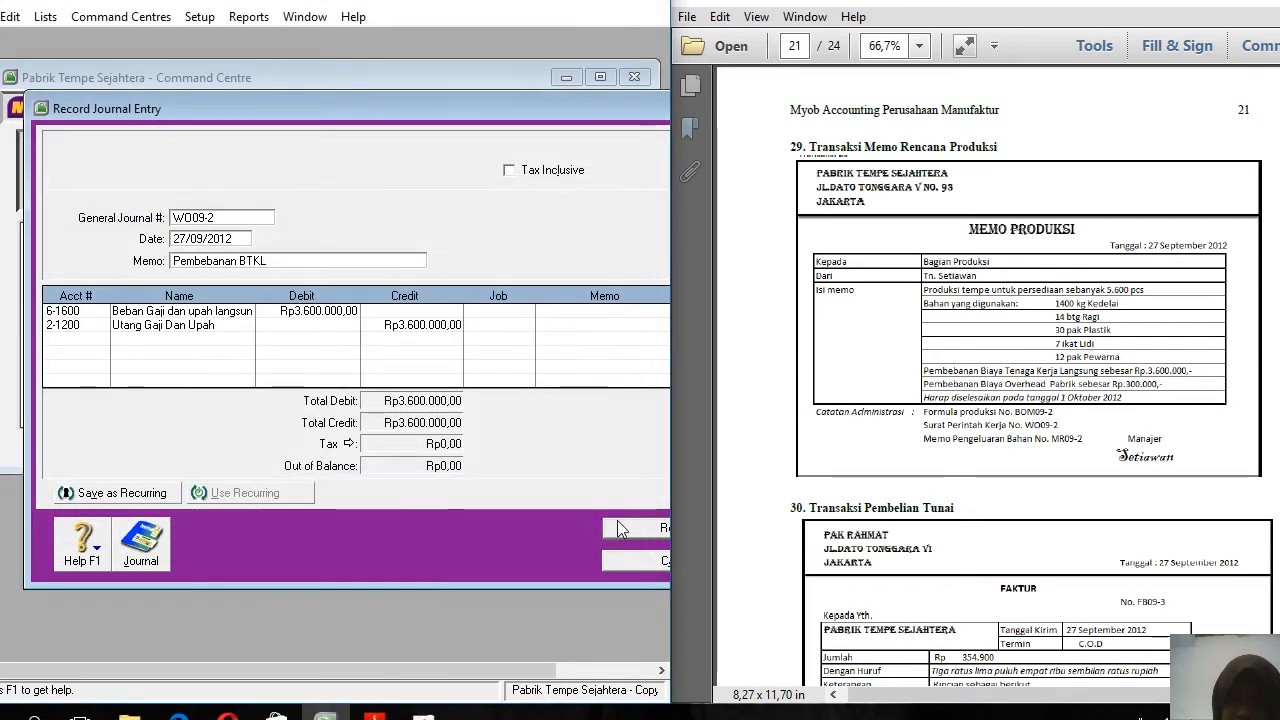
pyautogui.click(633, 526)
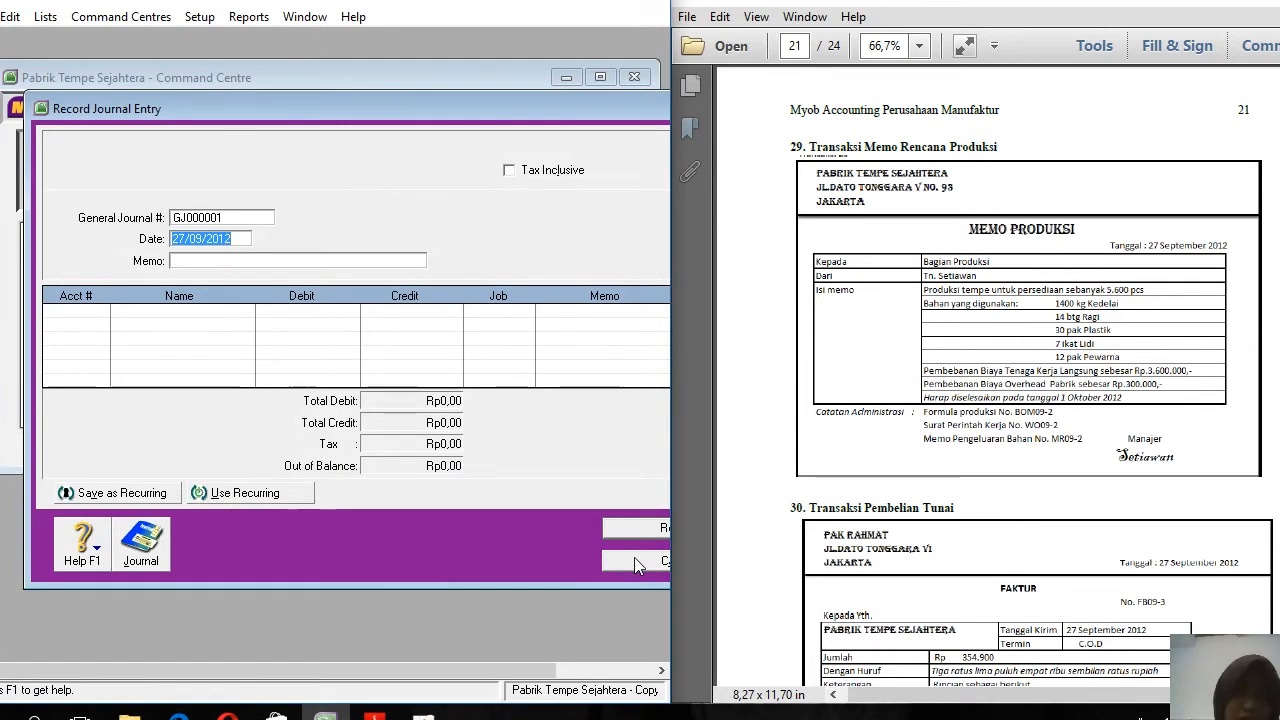
# Number the new journal entry MR09-2, keeping the date 27/09/2012, and enter the memo "Pembebanan BOP"
pyautogui.click(204, 218)
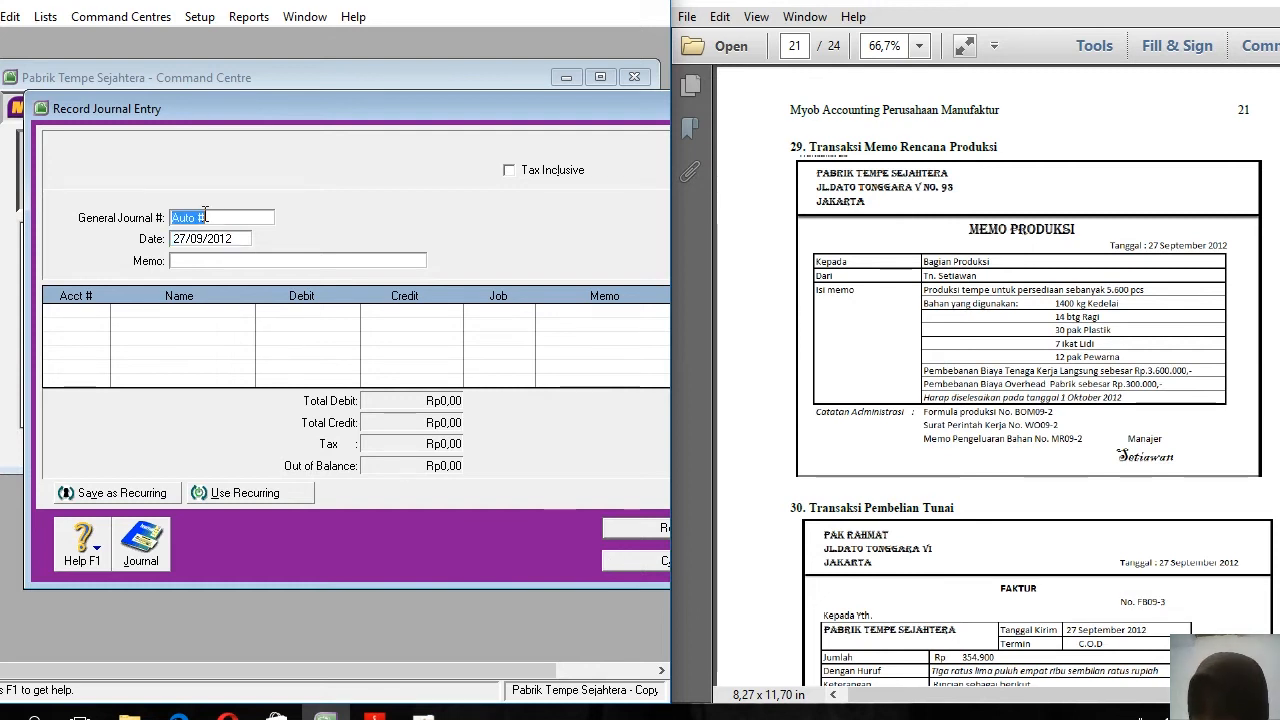
pyautogui.write('M')
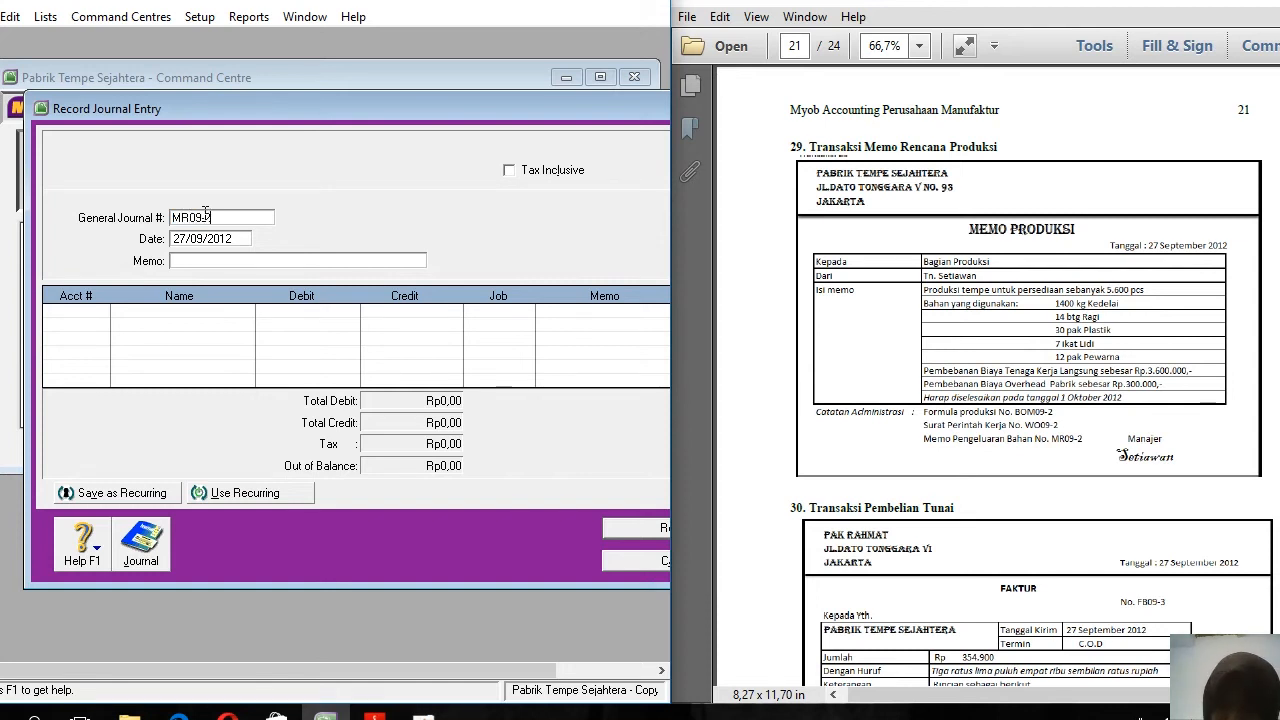
pyautogui.write('R09-2')
pyautogui.press('Tab')
pyautogui.press('Tab')
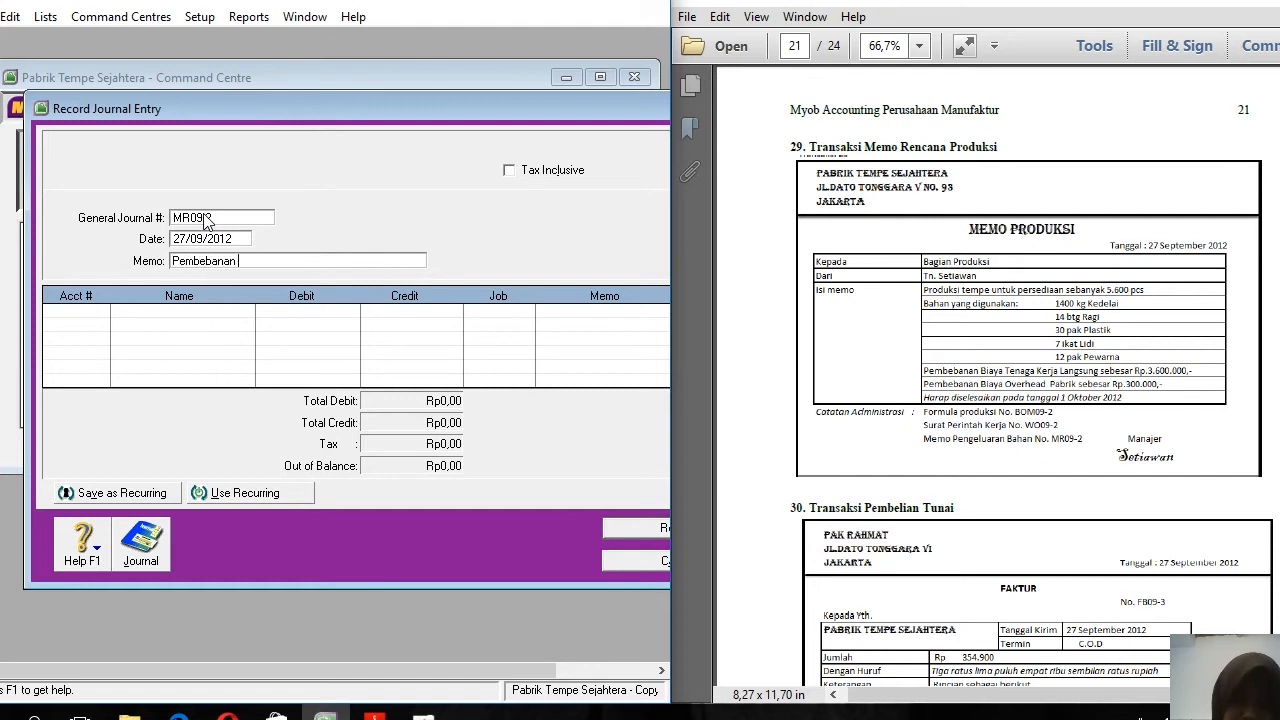
pyautogui.press('Tab')
# Add a debit line of Rp300.000 to account 5-1114 BOP Dibebankan in the overhead journal entry
pyautogui.press('Tab')
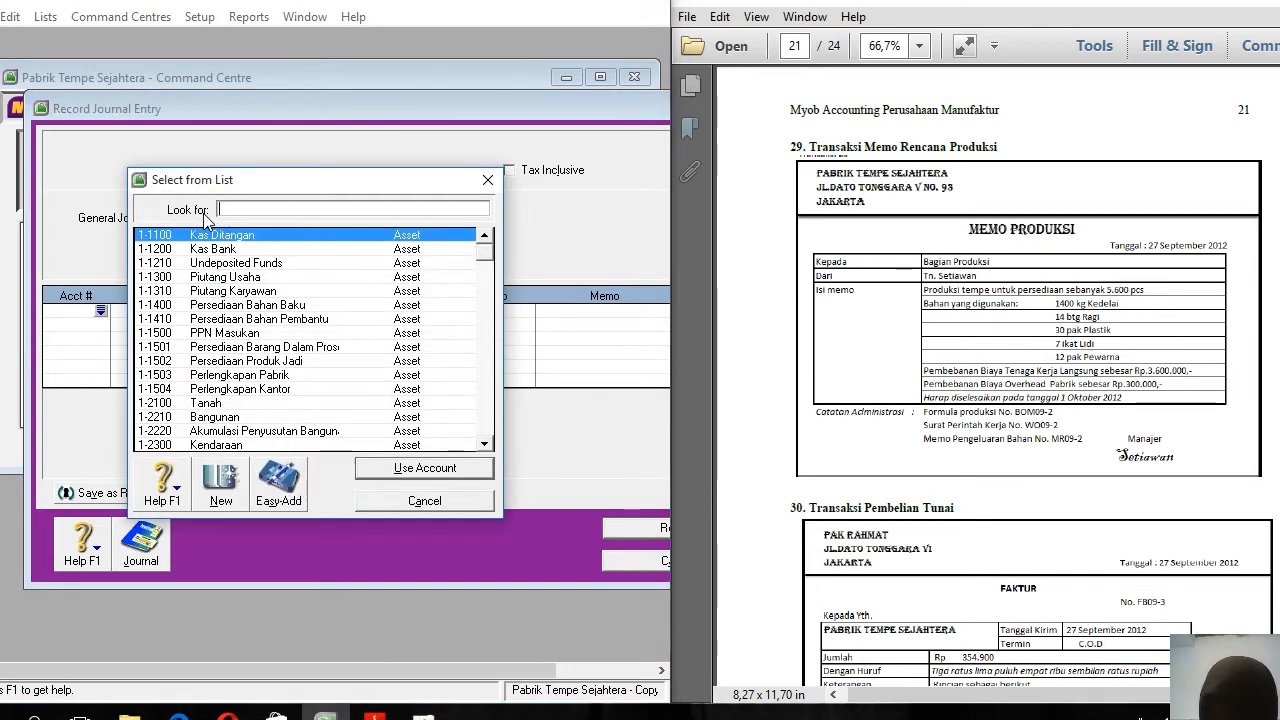
pyautogui.write('1-1501')
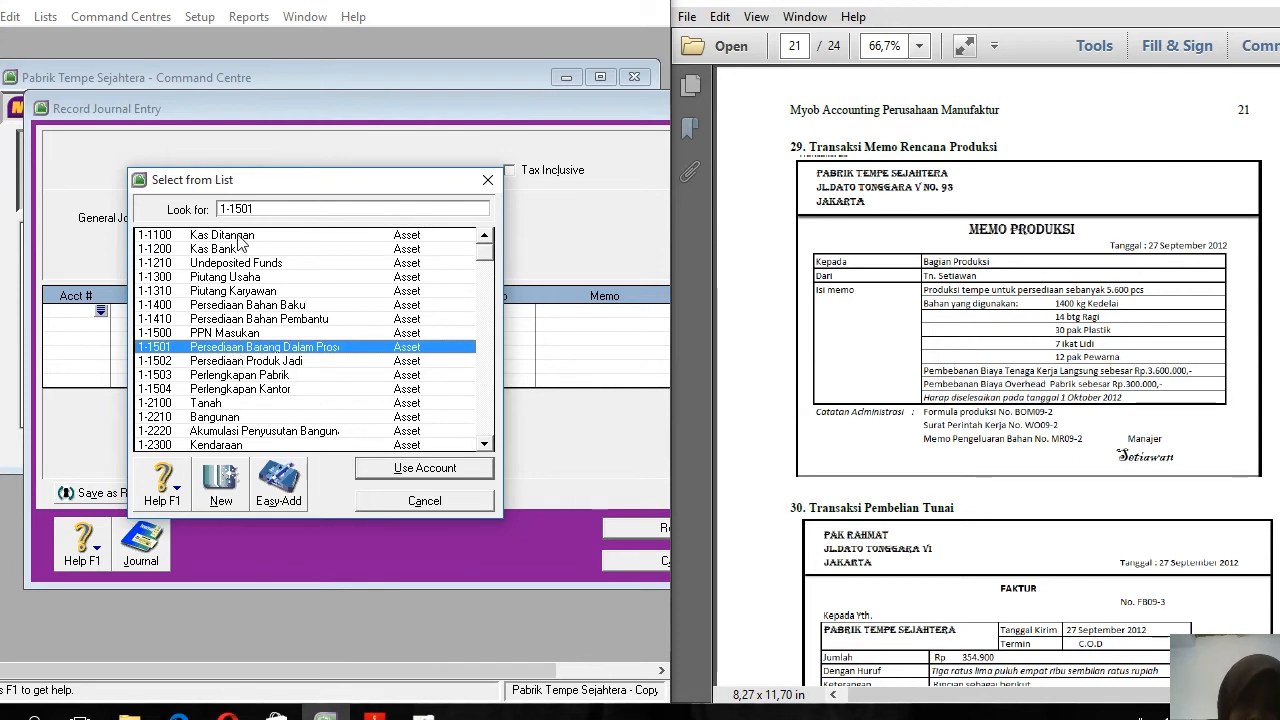
pyautogui.doubleClick(252, 209)
pyautogui.press('BackSpace')
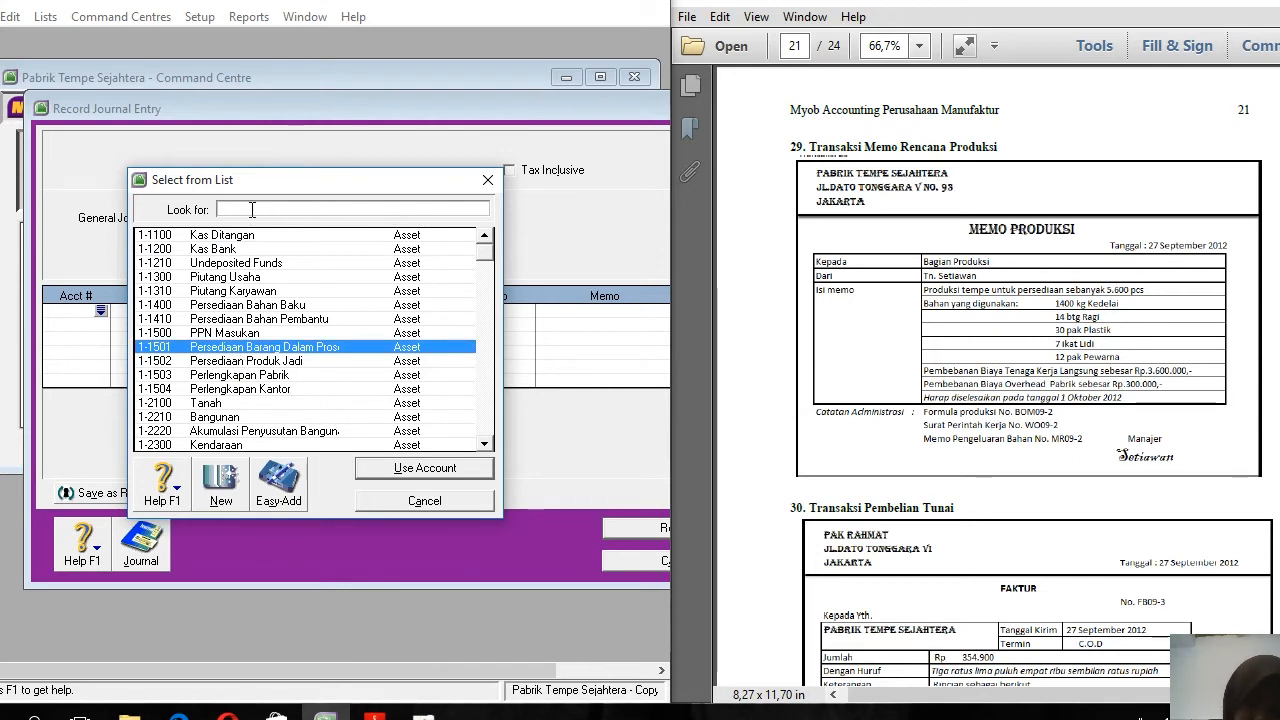
pyautogui.write('5')
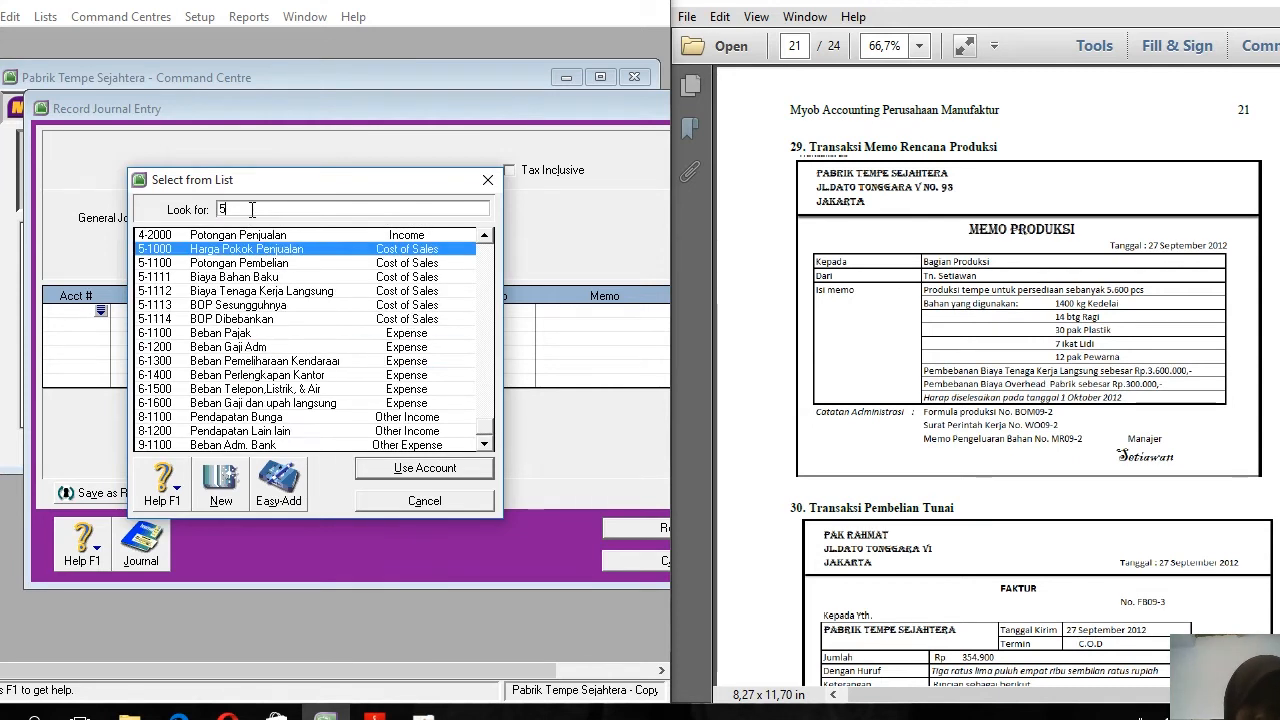
pyautogui.doubleClick(228, 319)
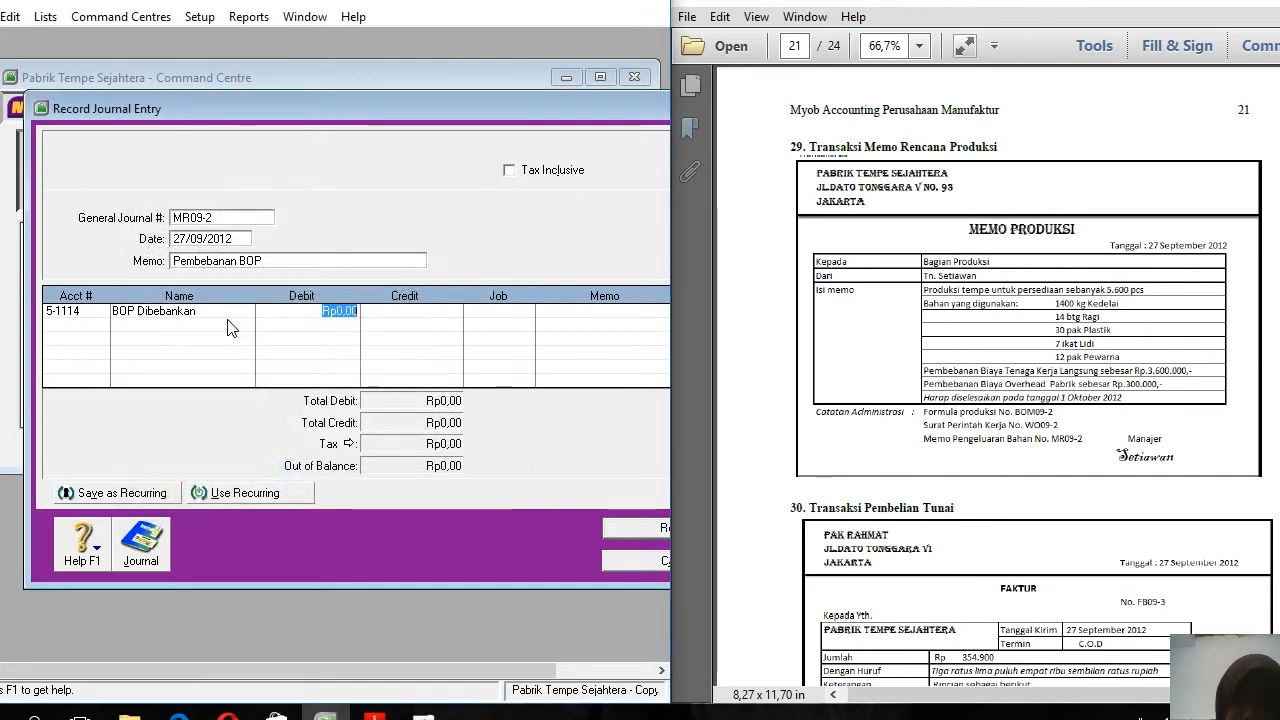
pyautogui.write('300.000')
pyautogui.press('Tab')
pyautogui.press('Tab')
pyautogui.press('Tab')
pyautogui.press('Tab')
# Add a credit line of Rp300.000 to account 5-1113 BOP Sesungguhnya
pyautogui.press('Tab')
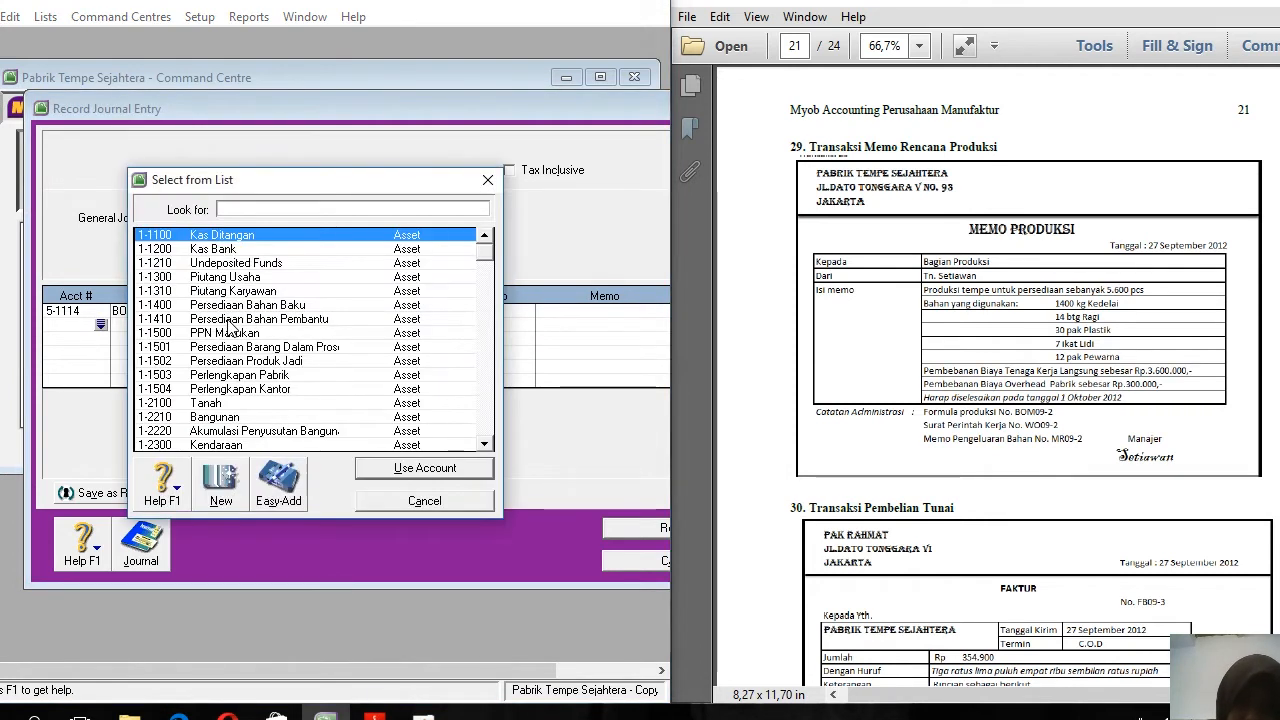
pyautogui.write('5')
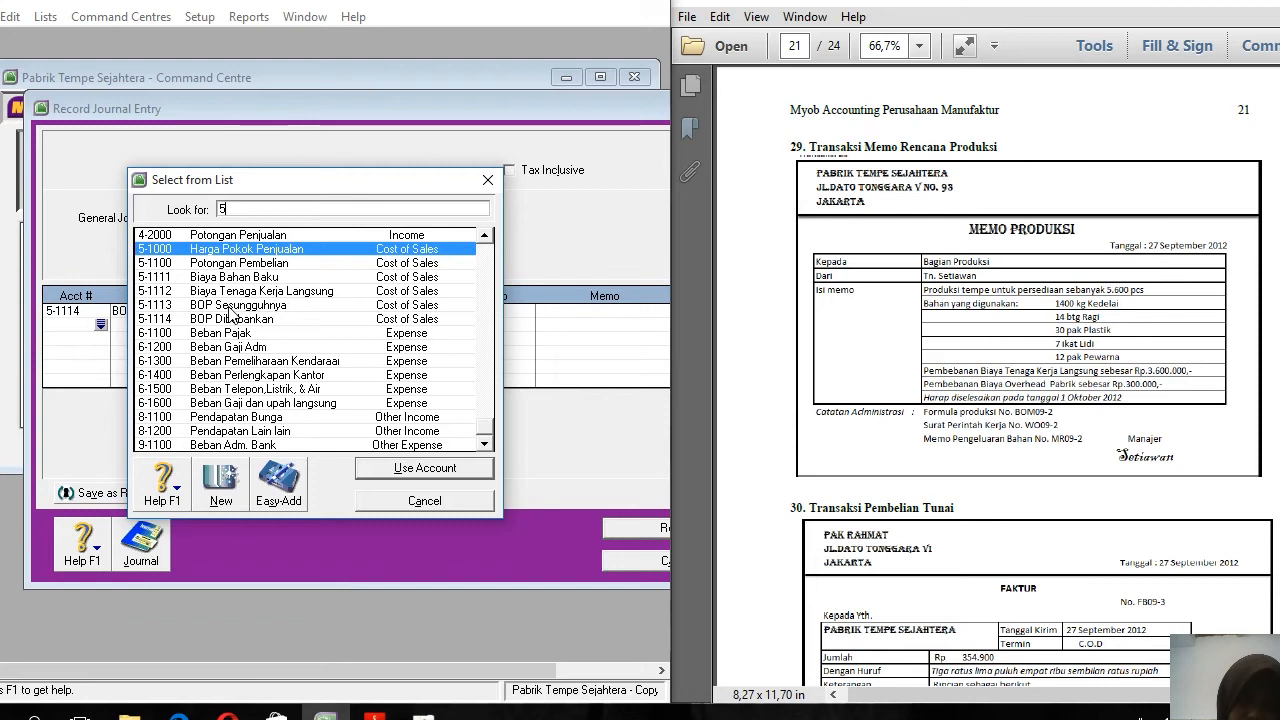
pyautogui.doubleClick(229, 306)
pyautogui.write('300000')
pyautogui.press('Tab')
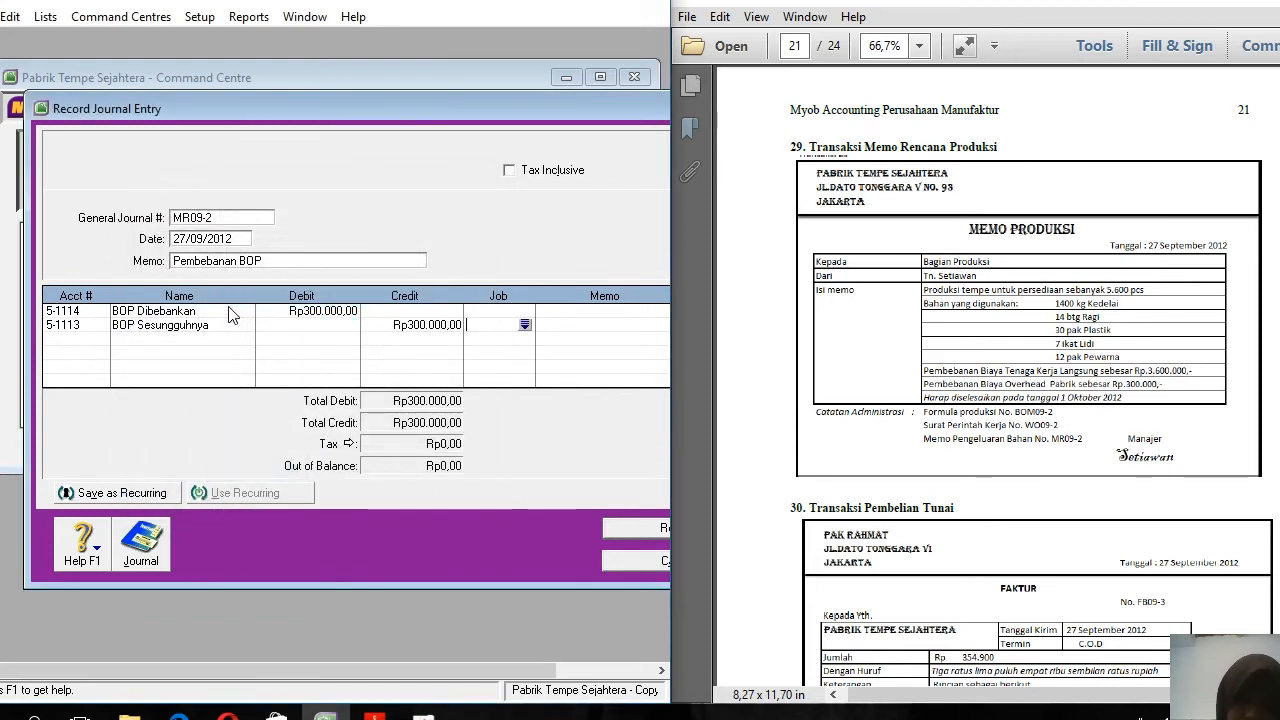
pyautogui.press('Tab')
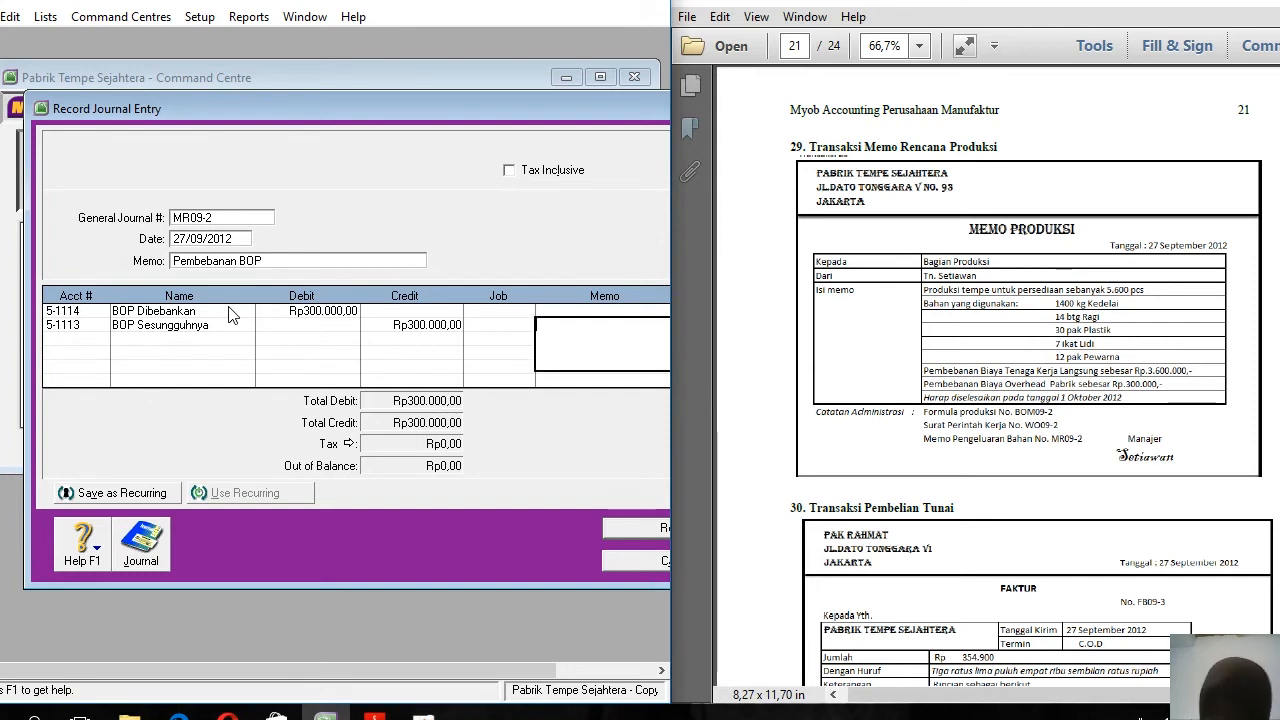
pyautogui.hotkey('ctrl', 'e')
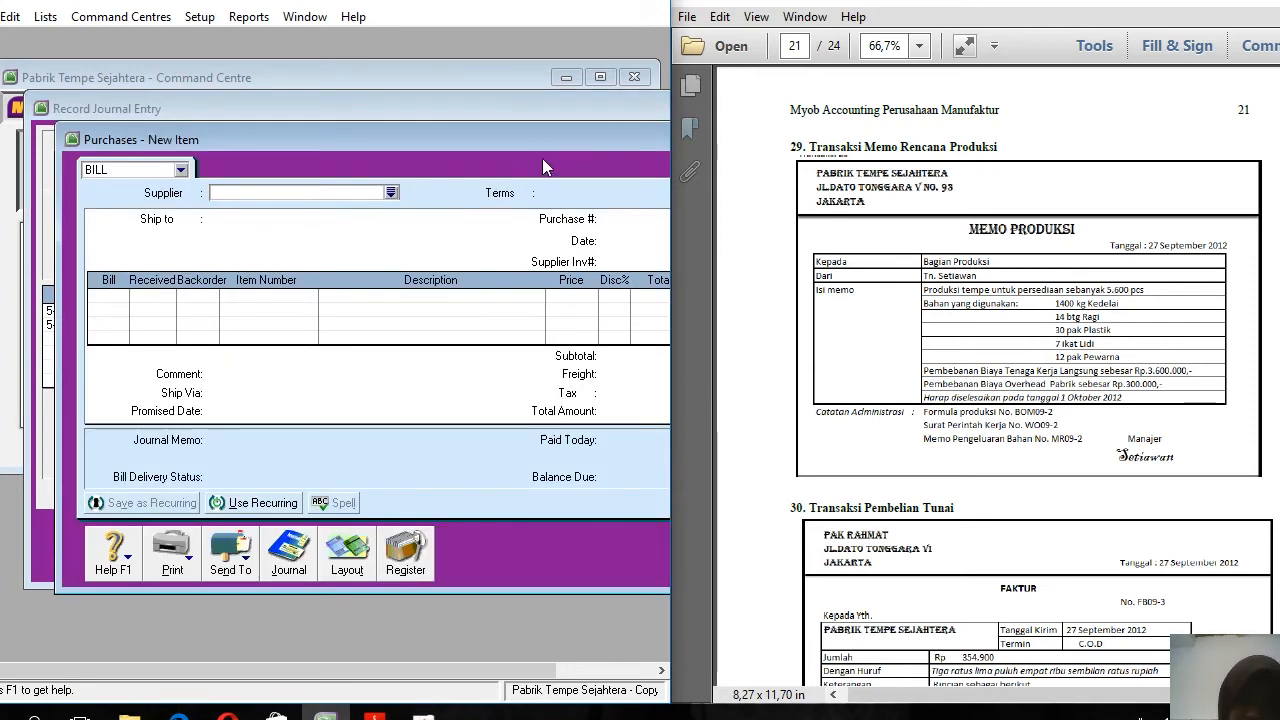
pyautogui.moveTo(546, 142); pyautogui.dragTo(420, 115)
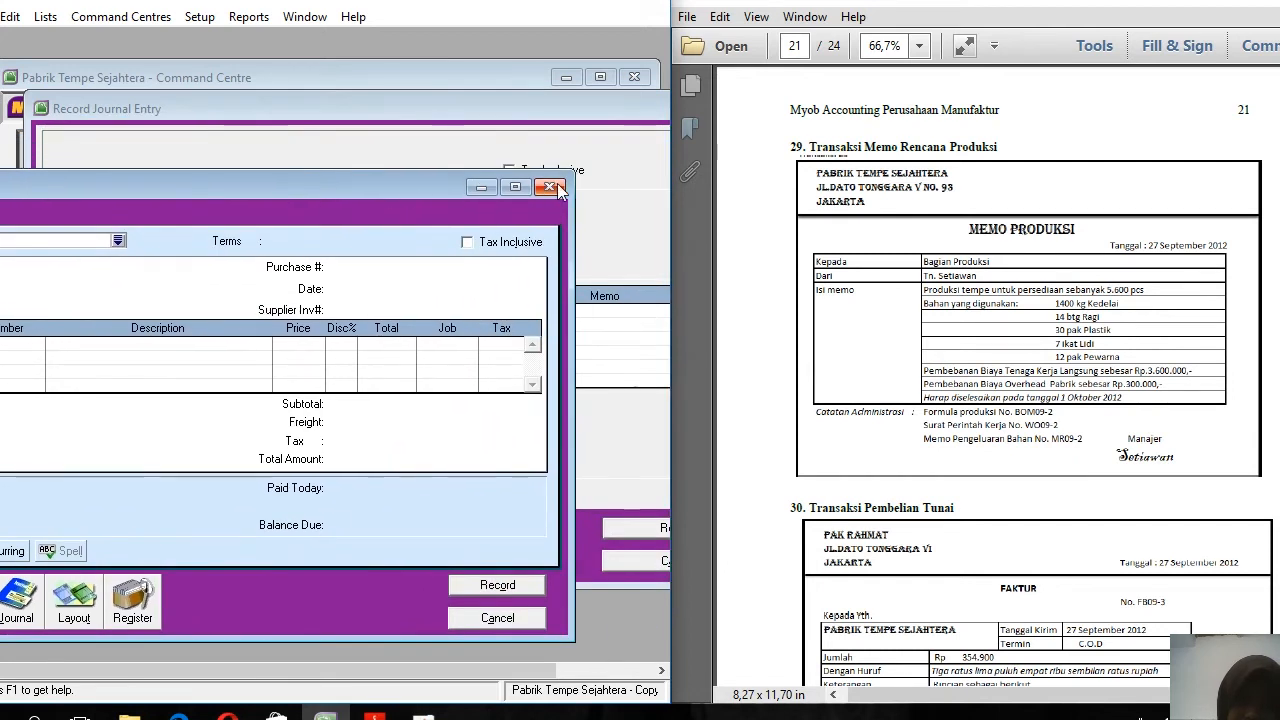
pyautogui.press('Escape')
# Review the transaction recap of the overhead journal MR09-2, record the entry and close the journal entry window
pyautogui.hotkey('ctrl', 'r')
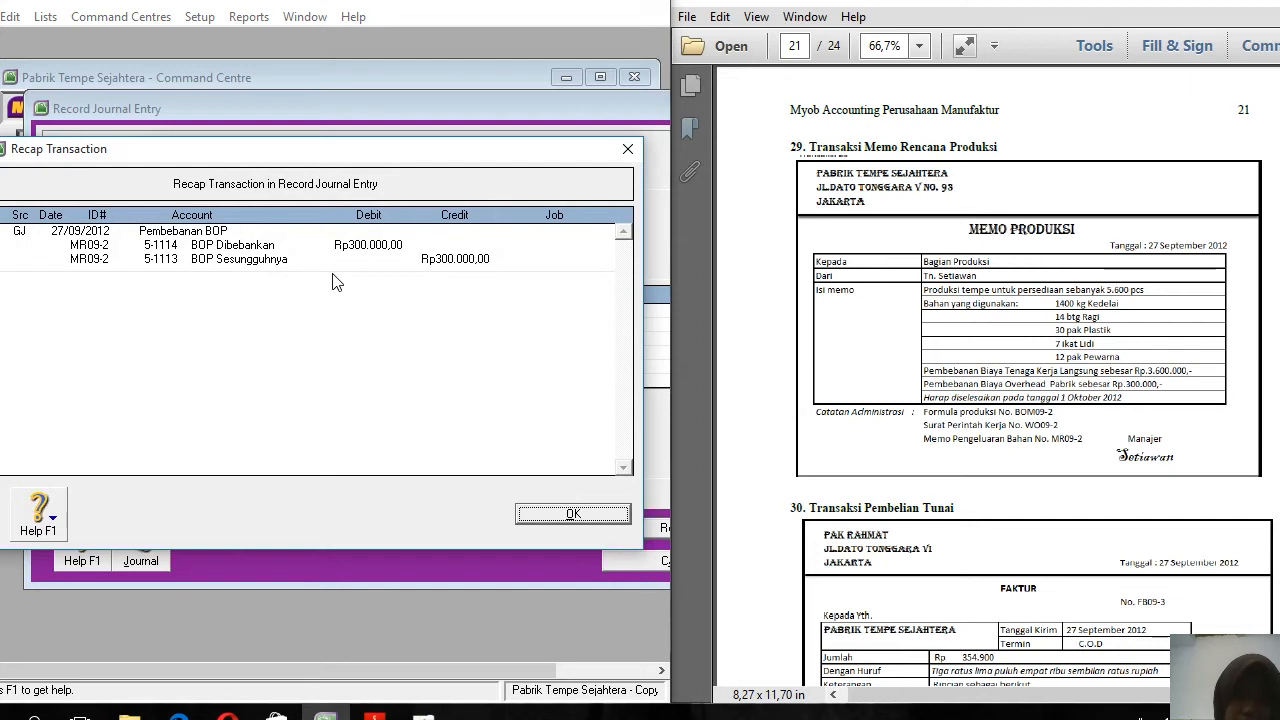
pyautogui.click(537, 522)
pyautogui.click(634, 527)
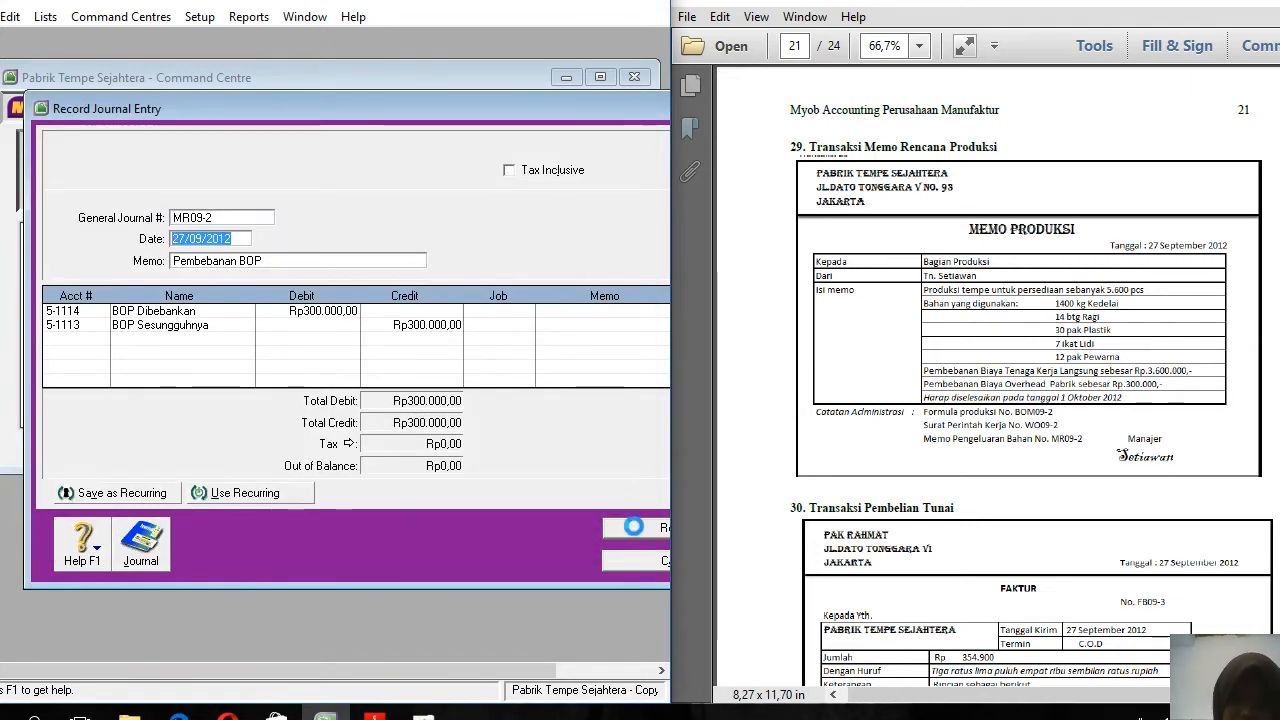
pyautogui.click(649, 561)
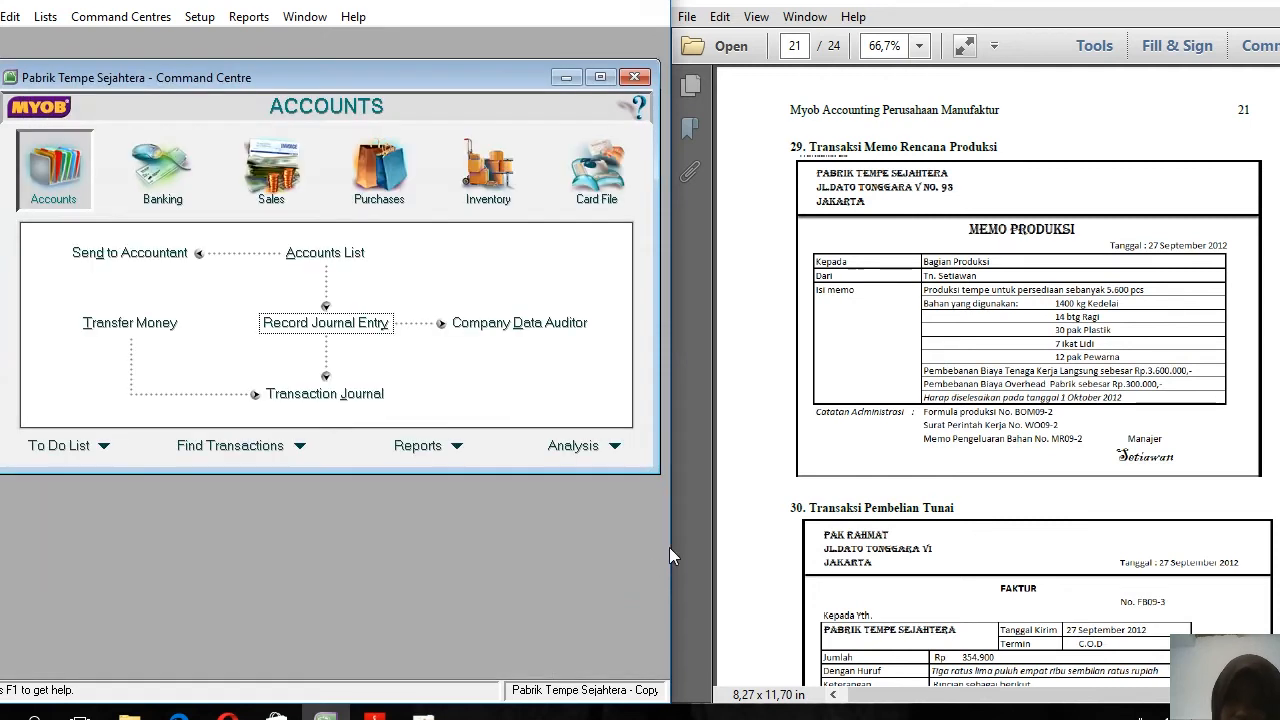
# Start a new purchase bill for the supplier shown on transaction 30's cash purchase invoice
pyautogui.click(785, 486)
pyautogui.scroll(-10, 783, 568)
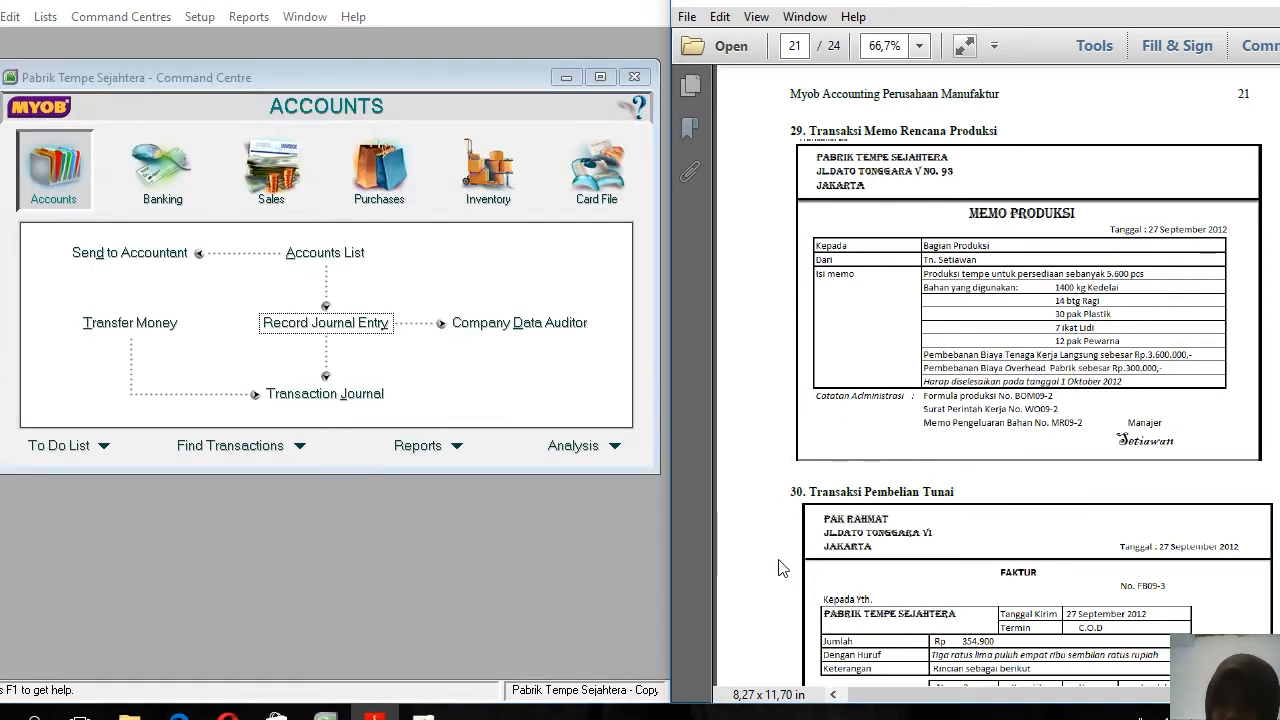
pyautogui.scroll(1, 778, 558)
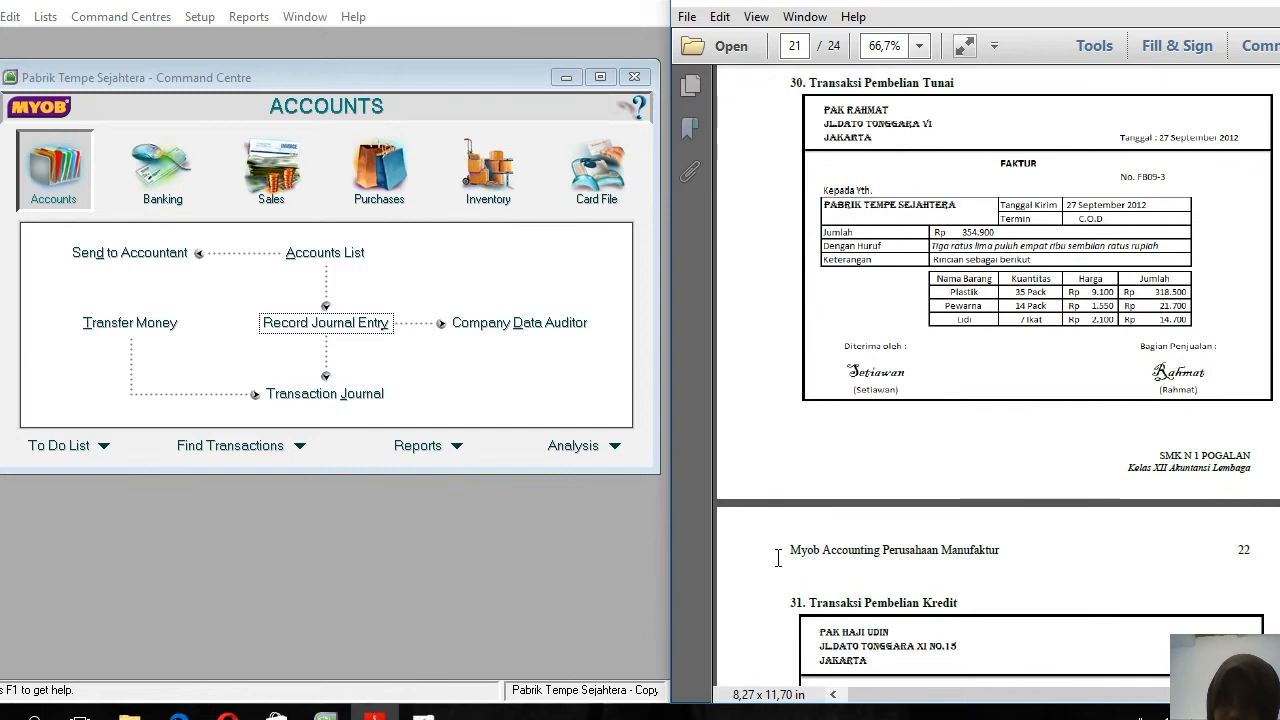
pyautogui.click(383, 178)
pyautogui.click(340, 295)
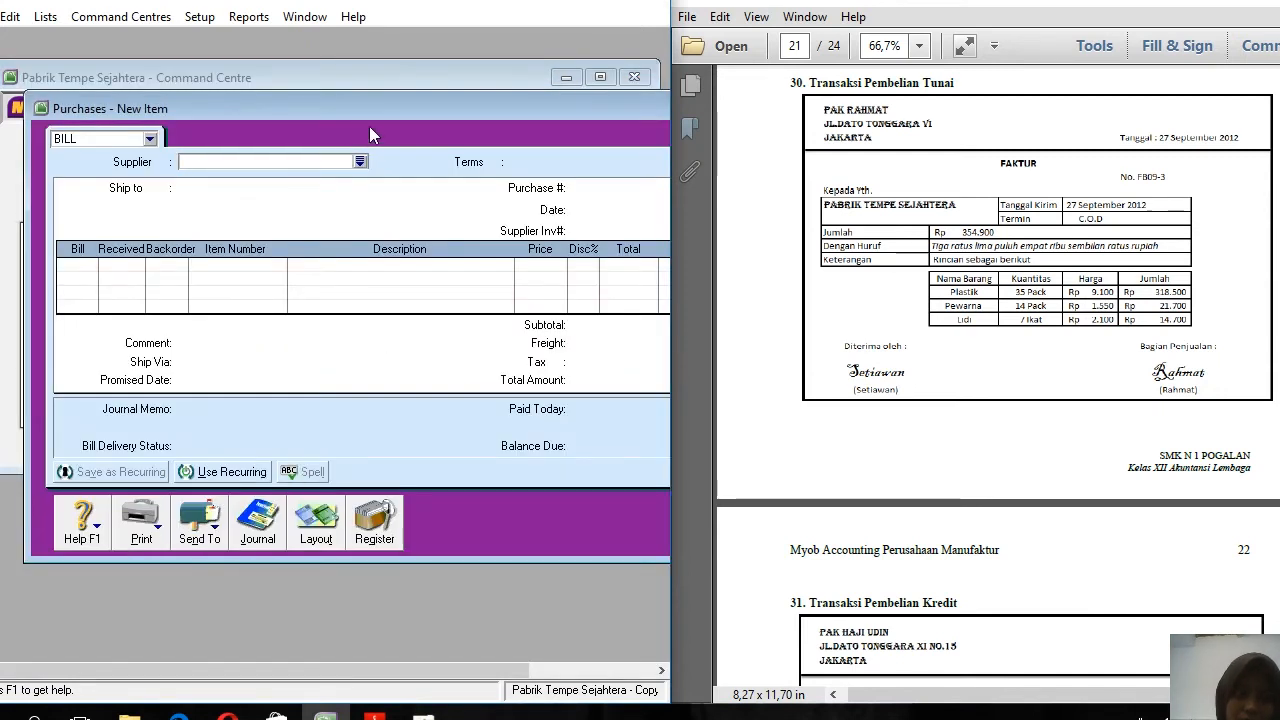
pyautogui.moveTo(303, 101); pyautogui.dragTo(226, 112)
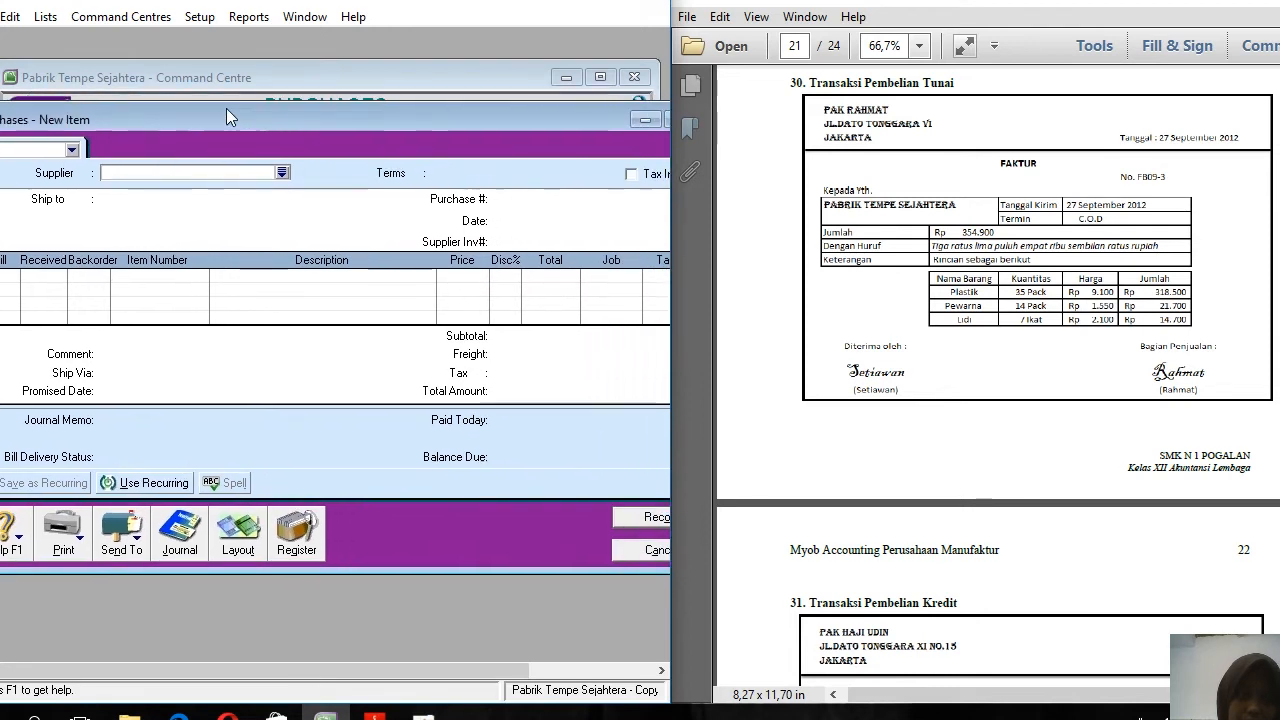
pyautogui.click(286, 171)
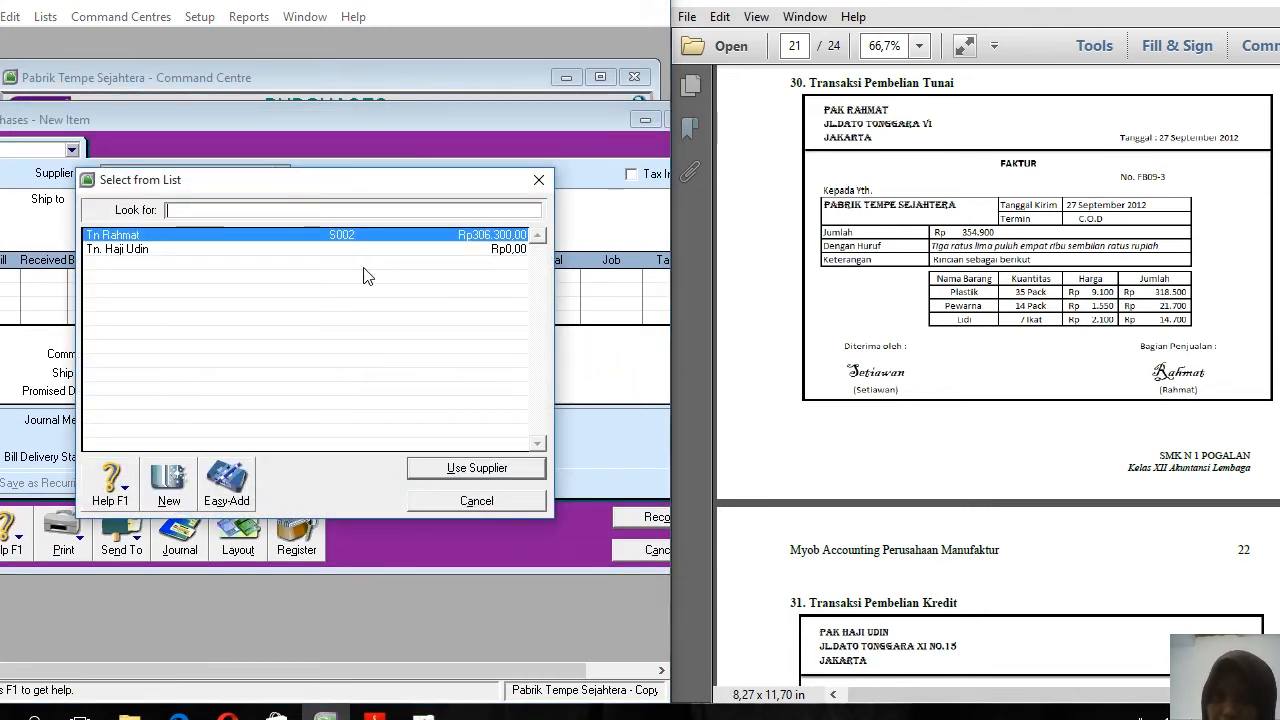
pyautogui.doubleClick(134, 238)
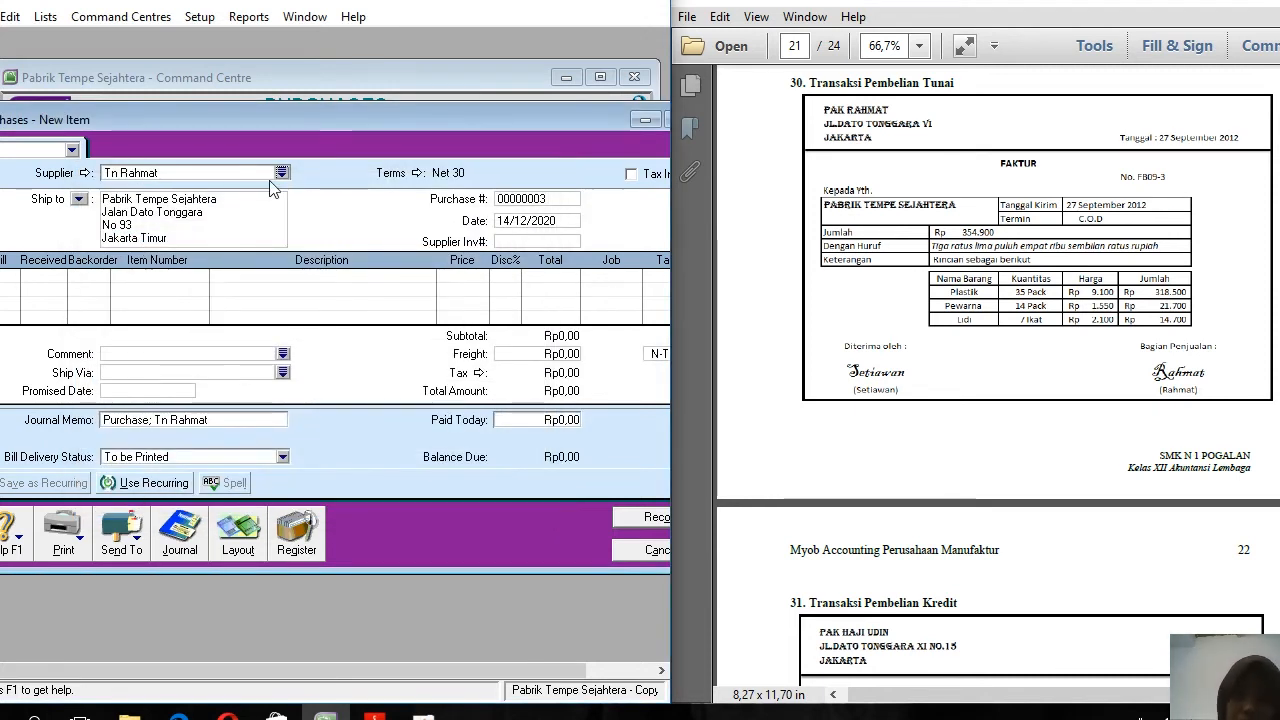
# Set the purchase's credit terms so that payment is due C.O.D
pyautogui.click(417, 174)
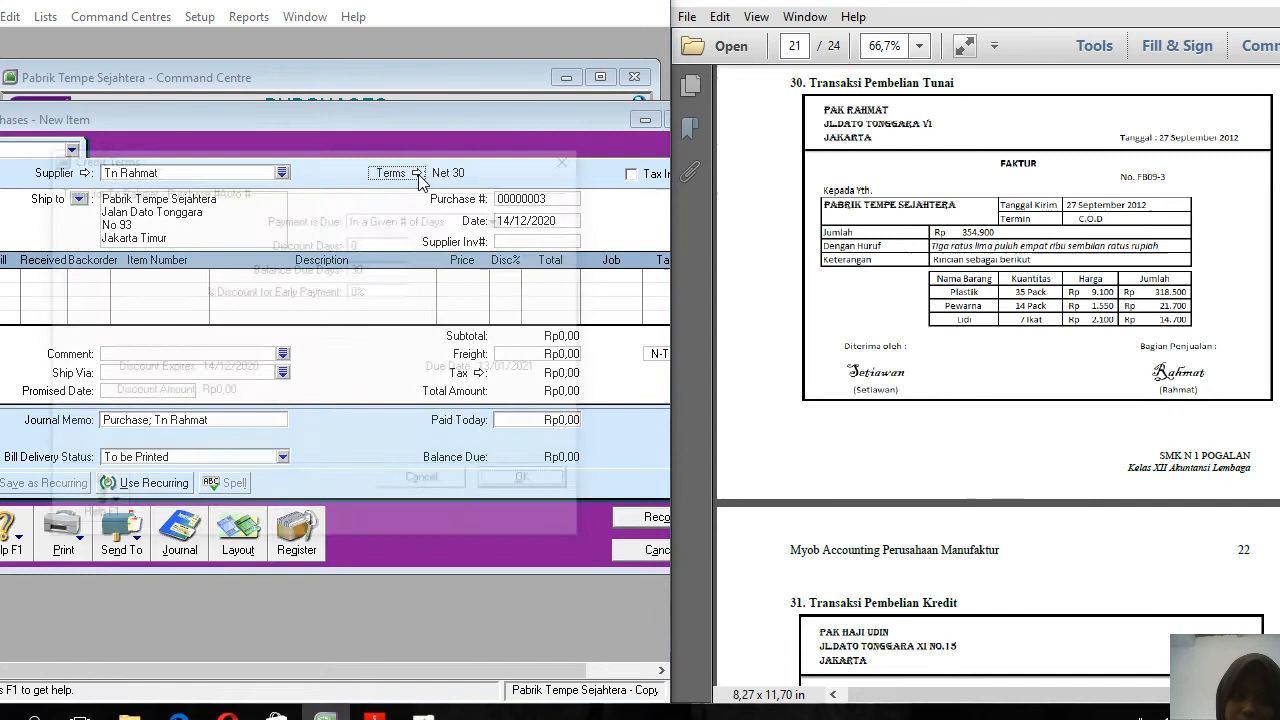
pyautogui.click(501, 218)
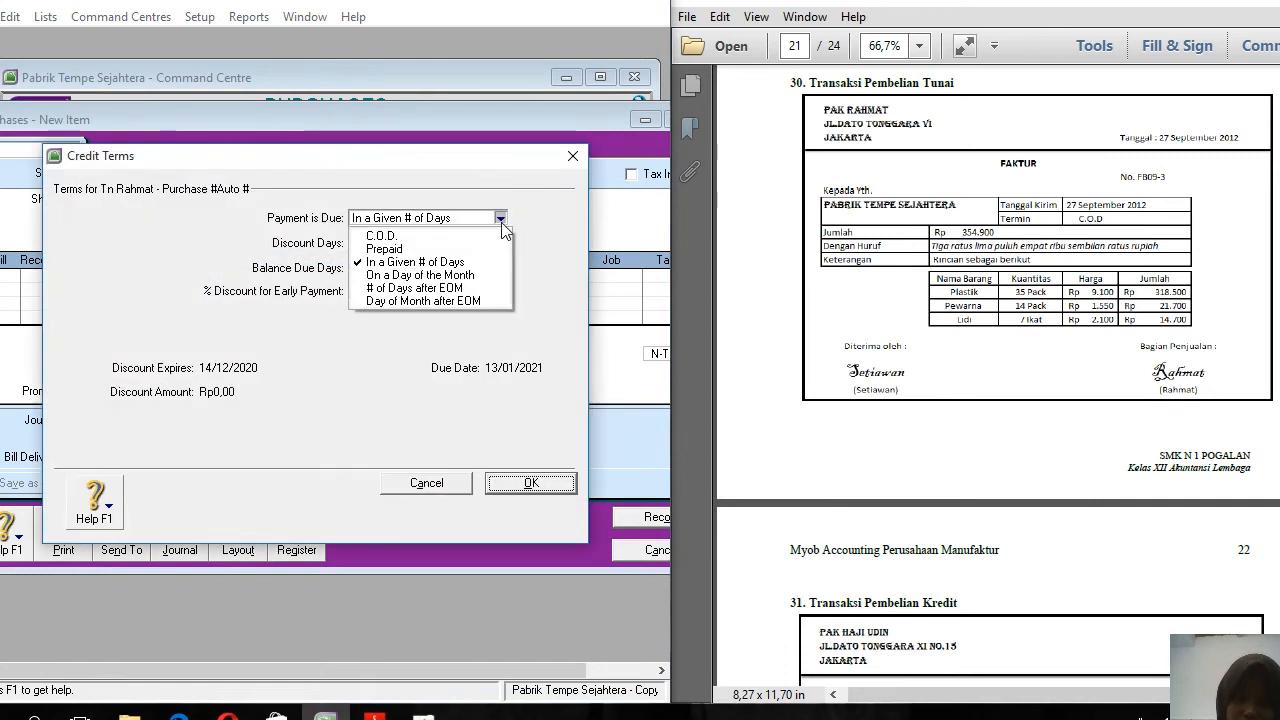
pyautogui.click(430, 236)
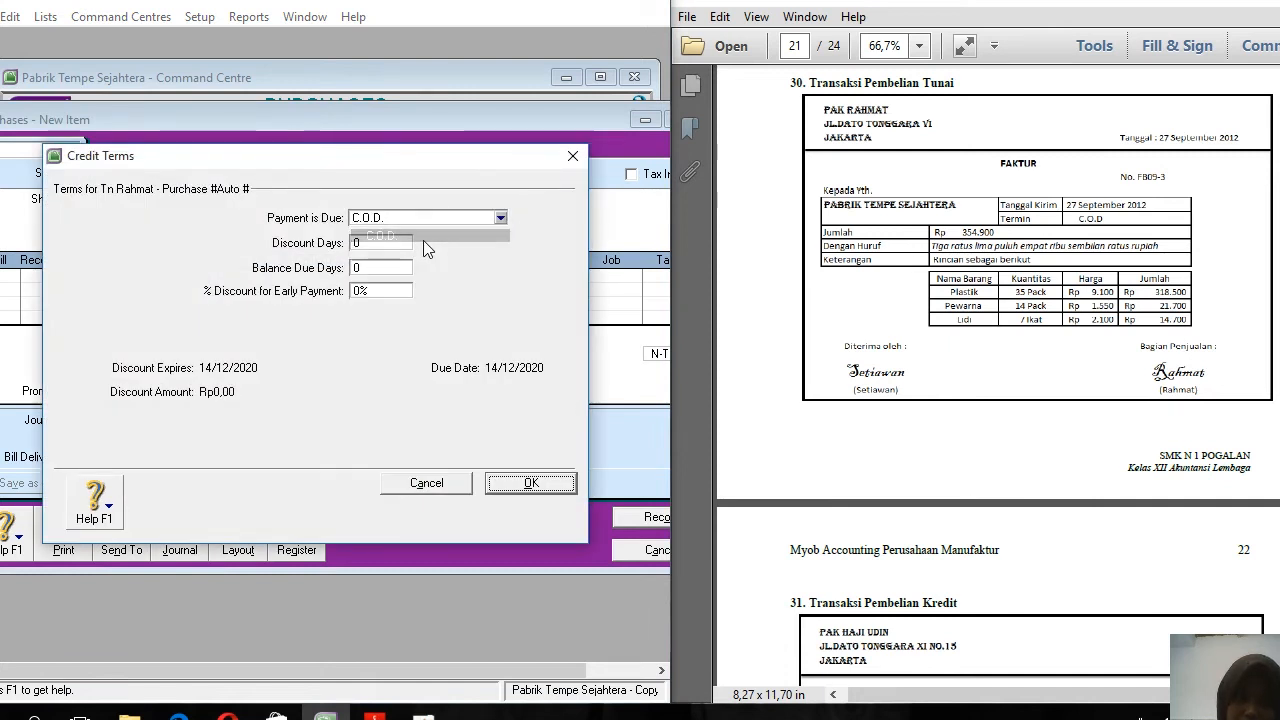
pyautogui.click(522, 488)
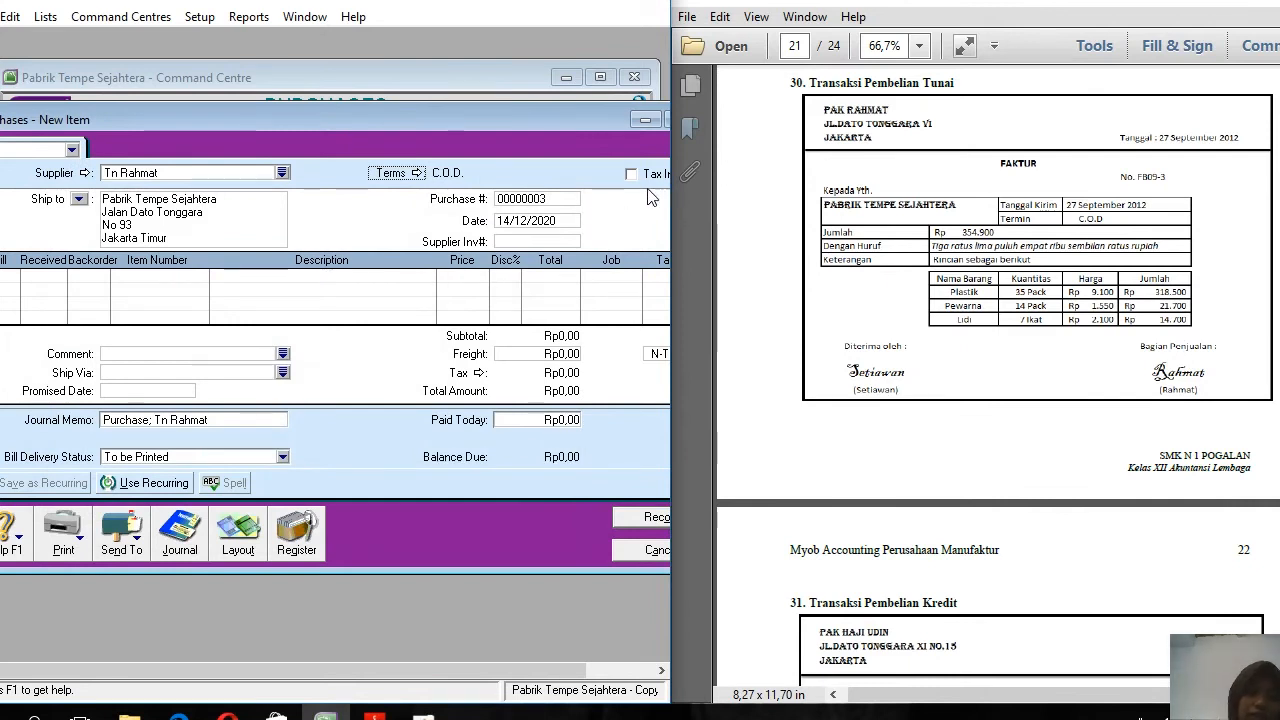
# Number the purchase FB09-3 and date it 27/09/2012
pyautogui.click(532, 196)
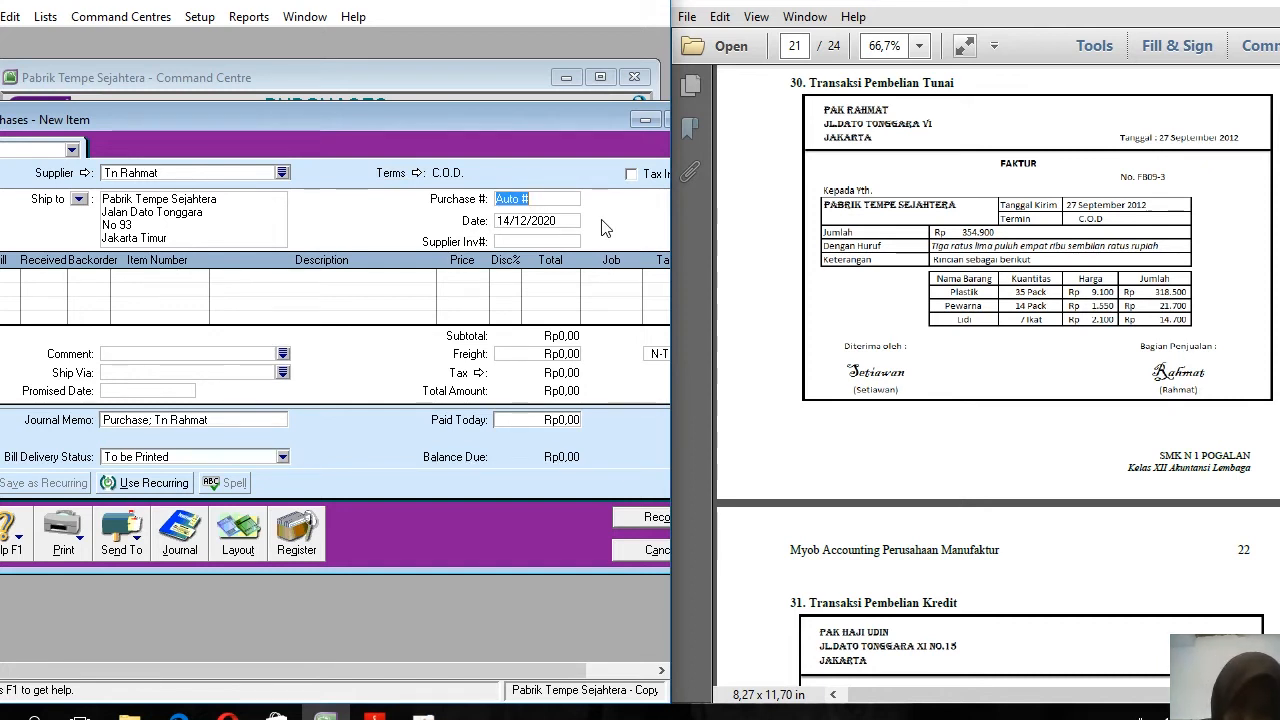
pyautogui.write('FB09-3')
pyautogui.press('Tab')
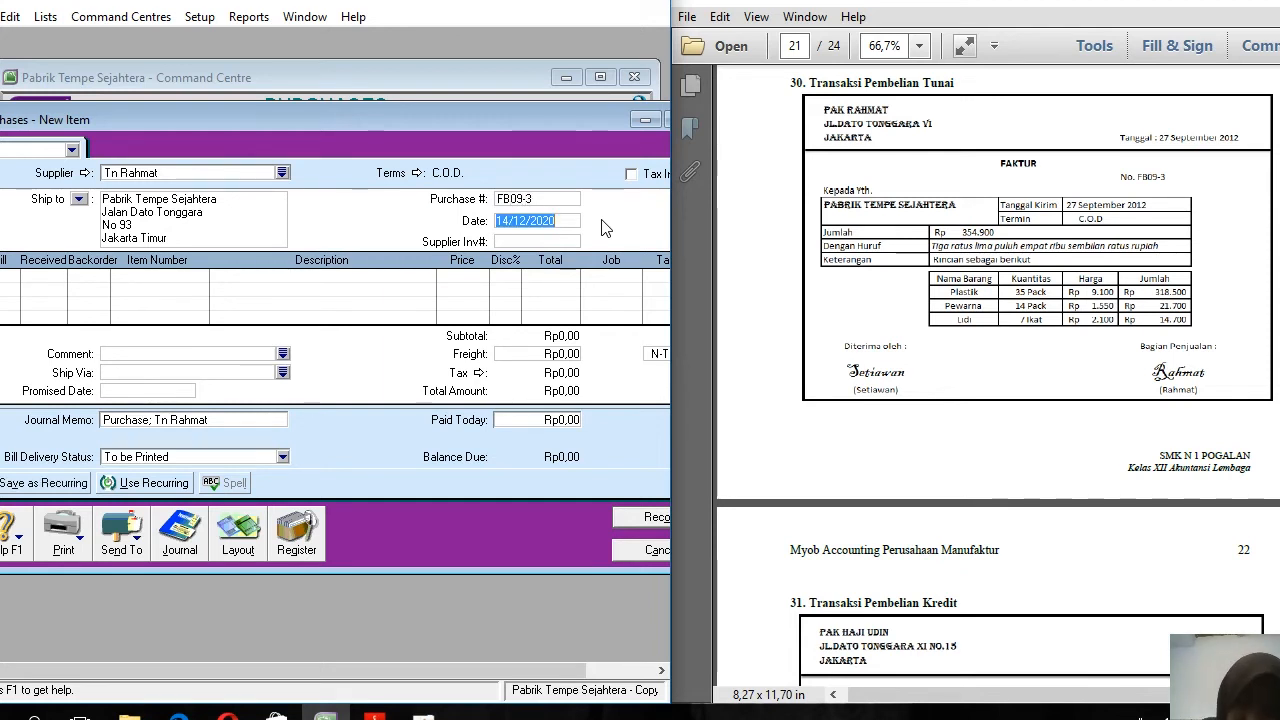
pyautogui.write('2')
pyautogui.write('7/09')
pyautogui.write('/2012')
pyautogui.press('Tab')
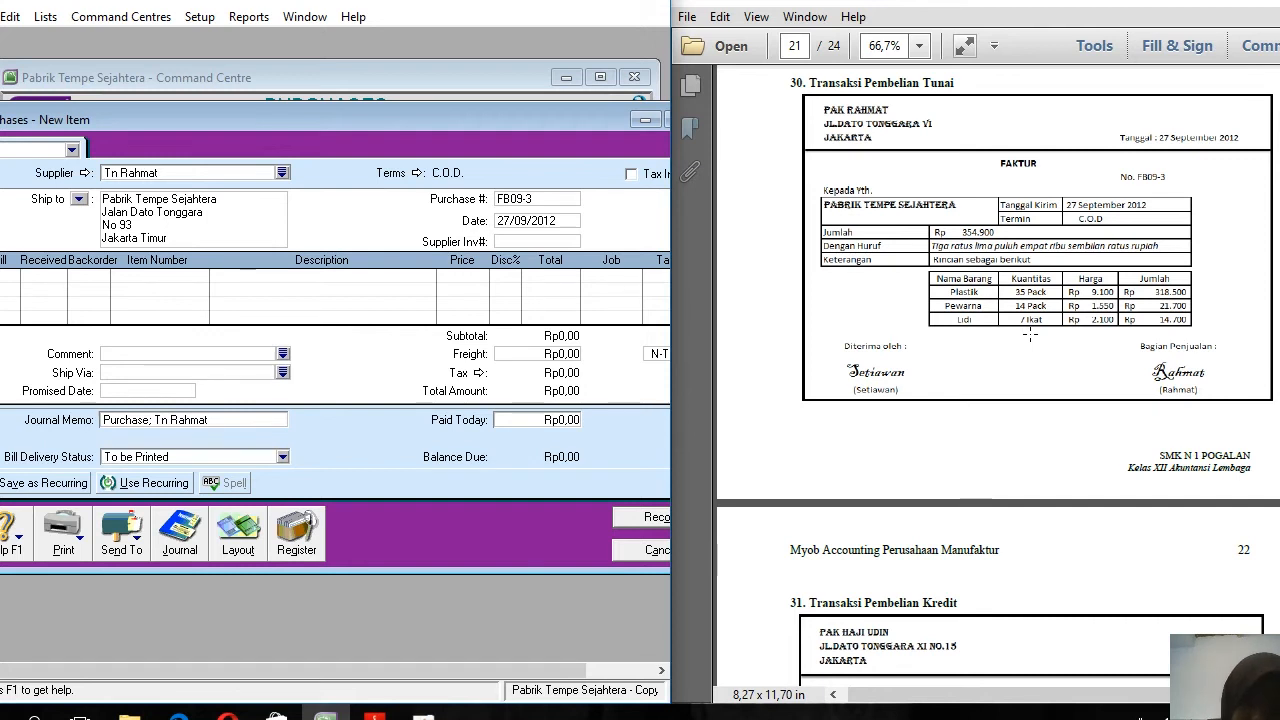
# Add a bill line for 35 units of item P004 PLASTIK at Rp9.100 each
pyautogui.write('35')
pyautogui.press('Tab')
pyautogui.press('Tab')
pyautogui.press('Tab')
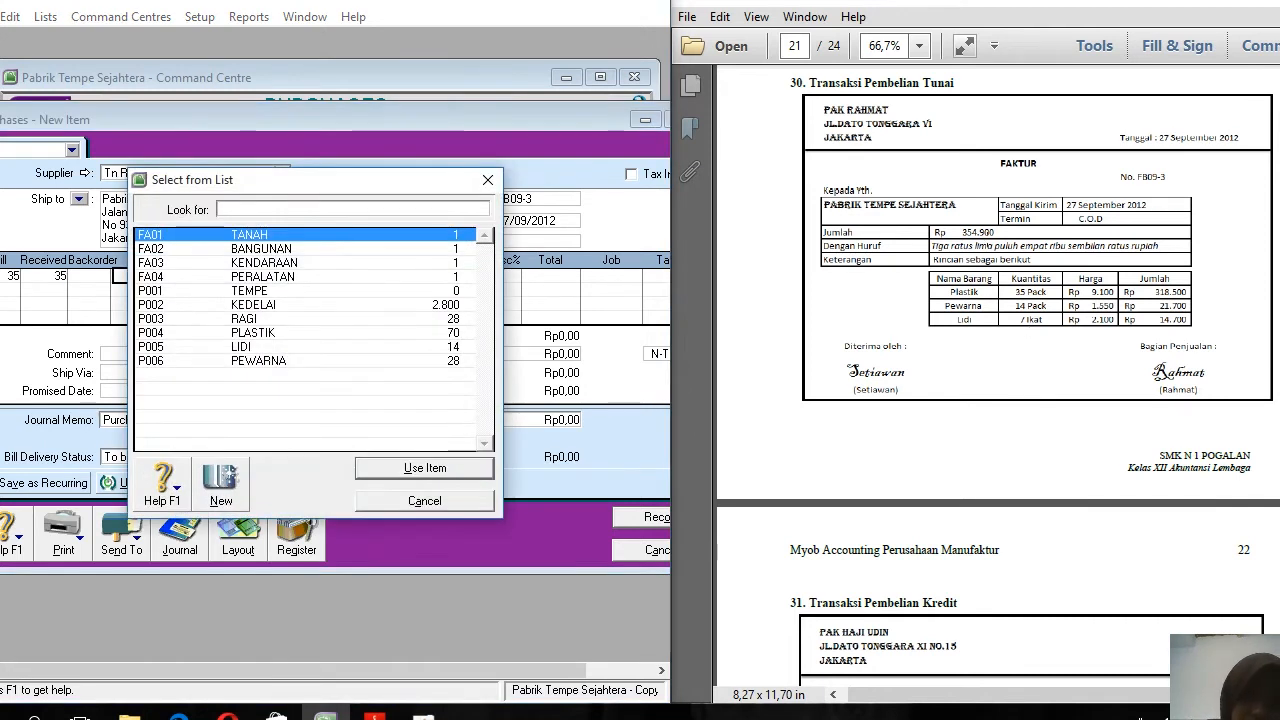
pyautogui.doubleClick(333, 333)
pyautogui.press('Tab')
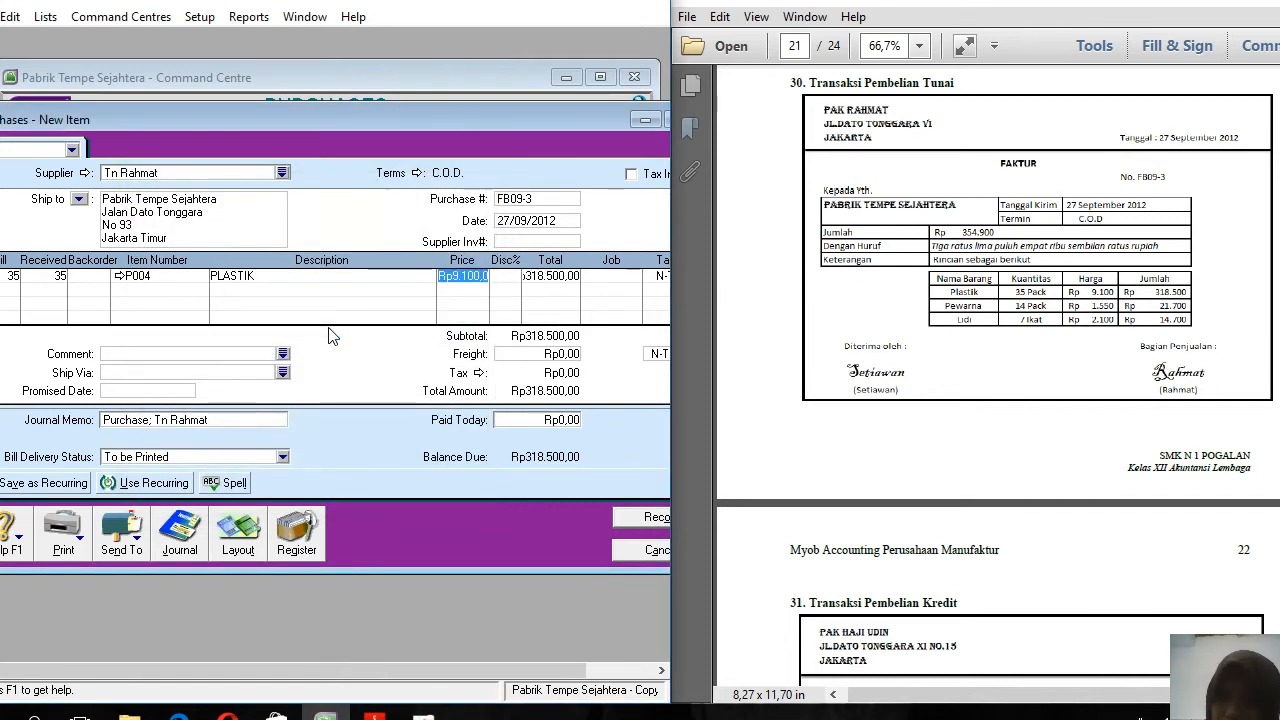
pyautogui.press('Tab')
pyautogui.press('Tab')
pyautogui.press('Tab')
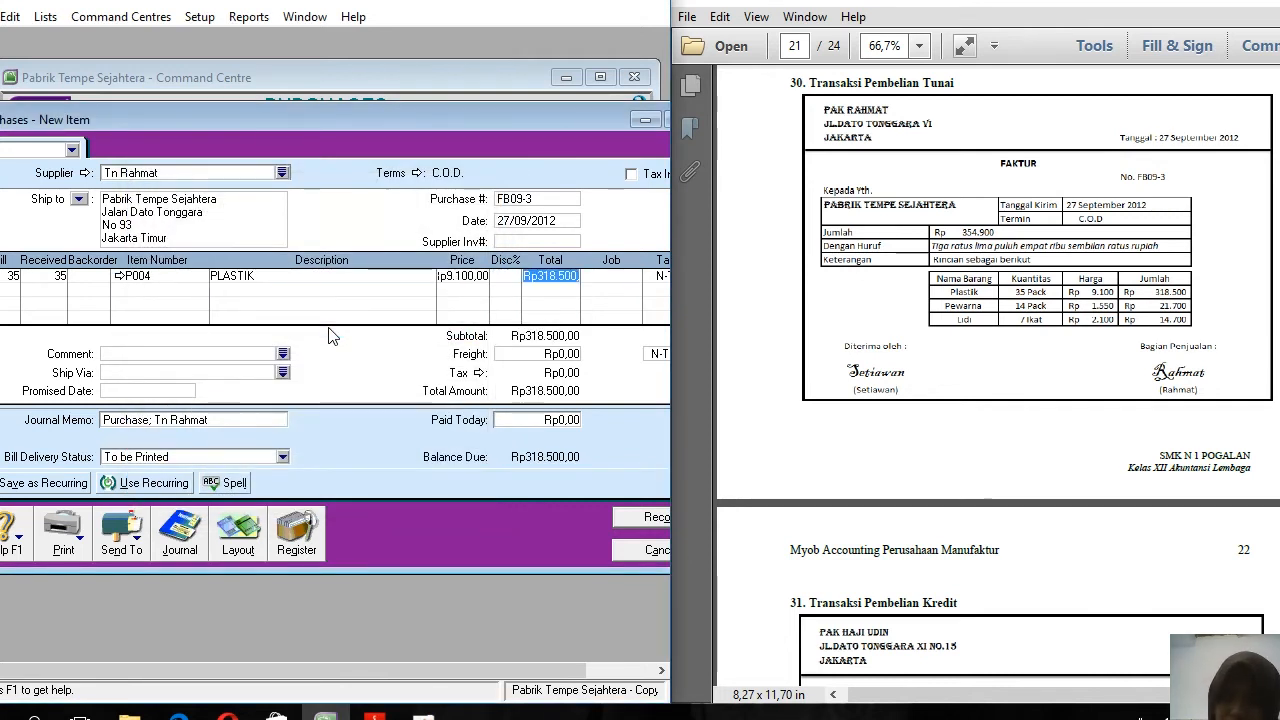
pyautogui.press('Tab')
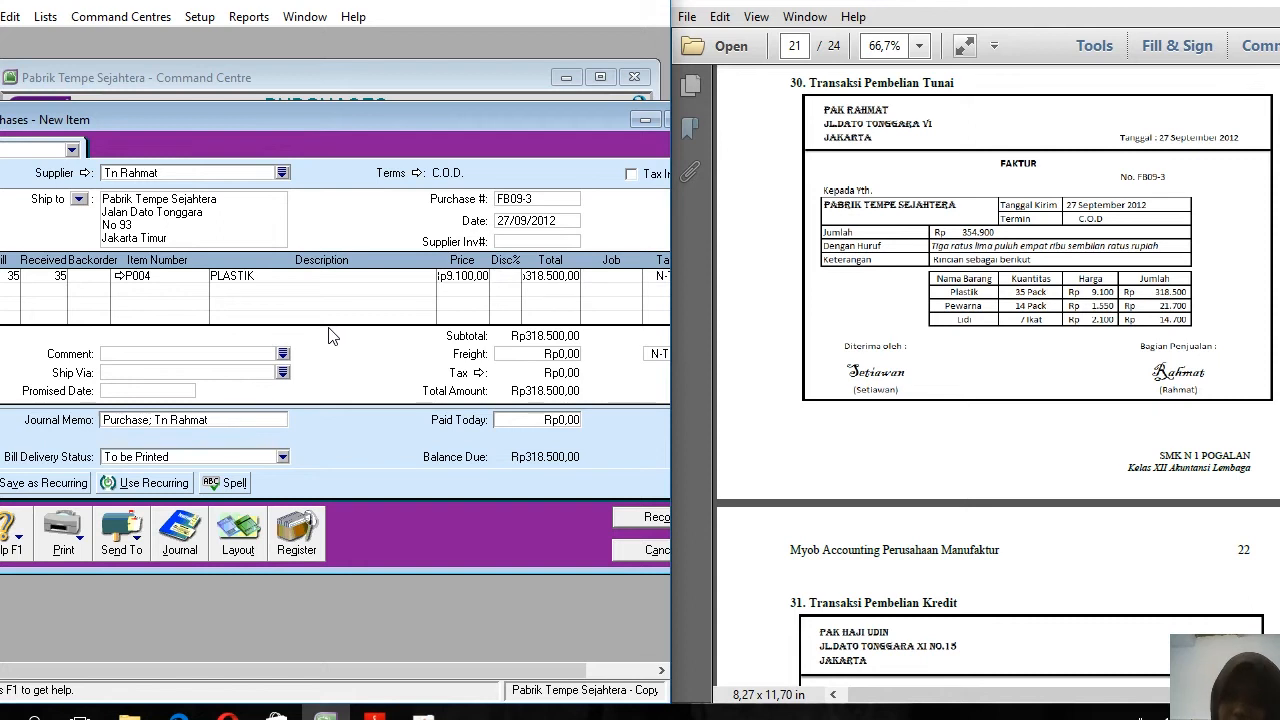
# Add a bill line for 14 units of item P006 PEWARNA at Rp1.550 each
pyautogui.press('Tab')
pyautogui.press('Tab')
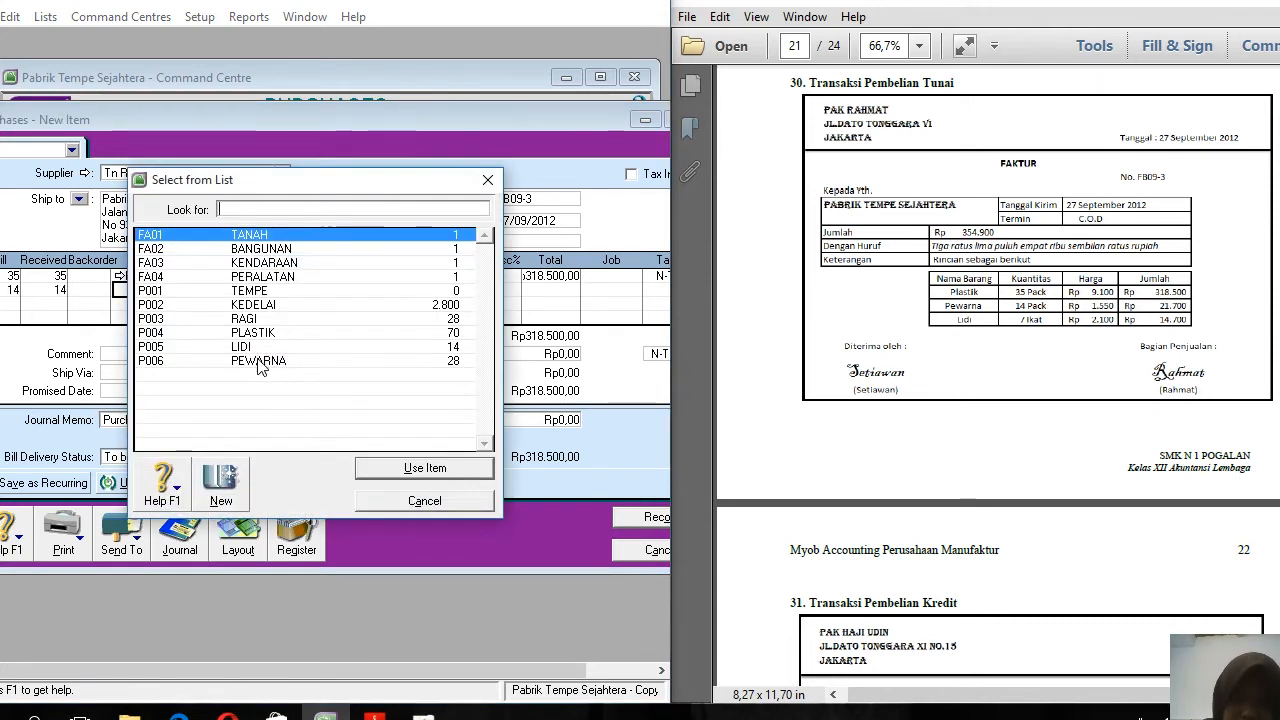
pyautogui.doubleClick(258, 362)
pyautogui.press('Tab')
pyautogui.press('Tab')
pyautogui.press('Tab')
pyautogui.press('Tab')
pyautogui.press('Tab')
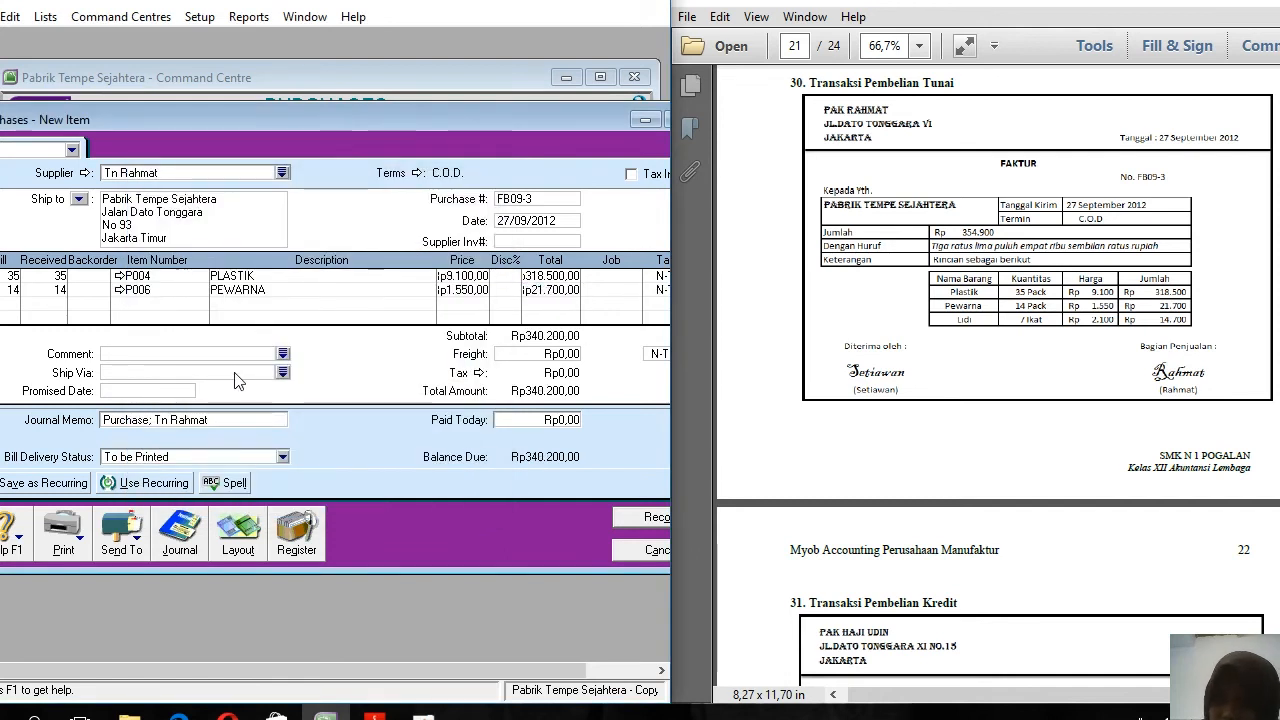
# Add a bill line for 7 units of item P005 LIDI at Rp2.100 each
pyautogui.write('7')
pyautogui.press('Tab')
pyautogui.press('Tab')
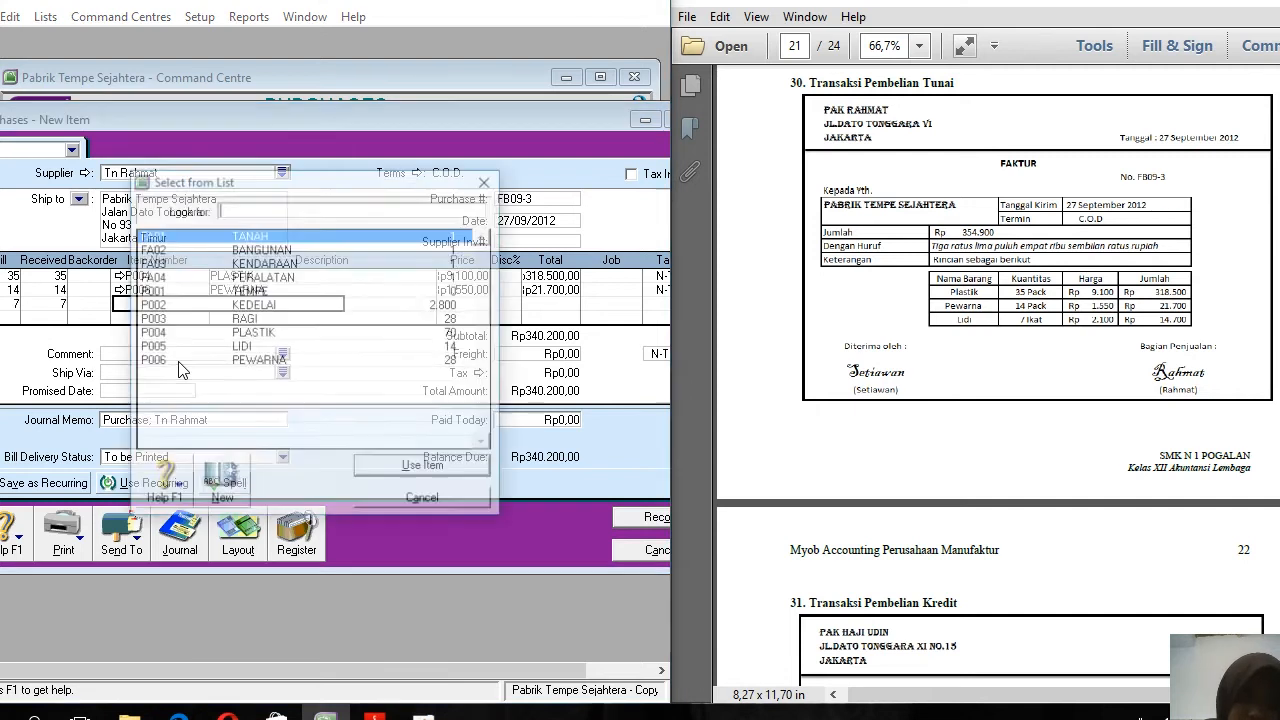
pyautogui.write('P005')
pyautogui.press('Return')
pyautogui.press('Tab')
pyautogui.press('Tab')
pyautogui.press('Tab')
pyautogui.press('Tab')
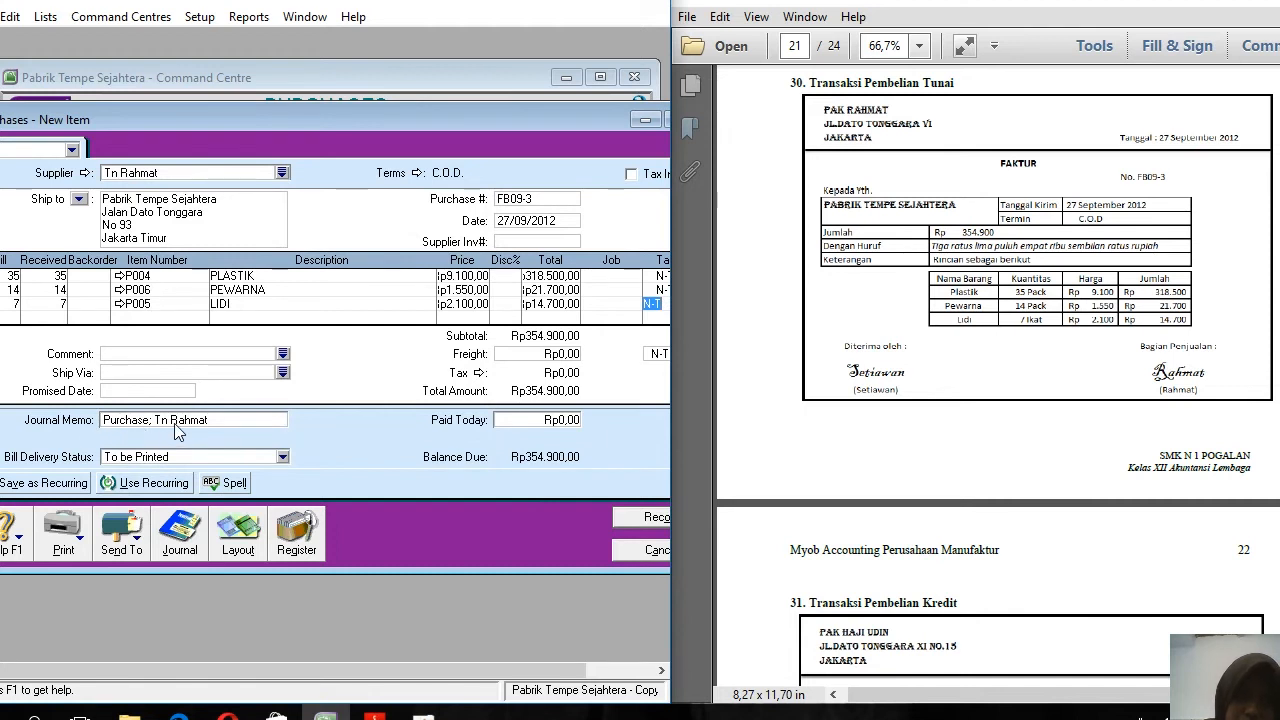
# Enter Rp354.900 as the amount paid today on purchase FB09-3
pyautogui.click(535, 421)
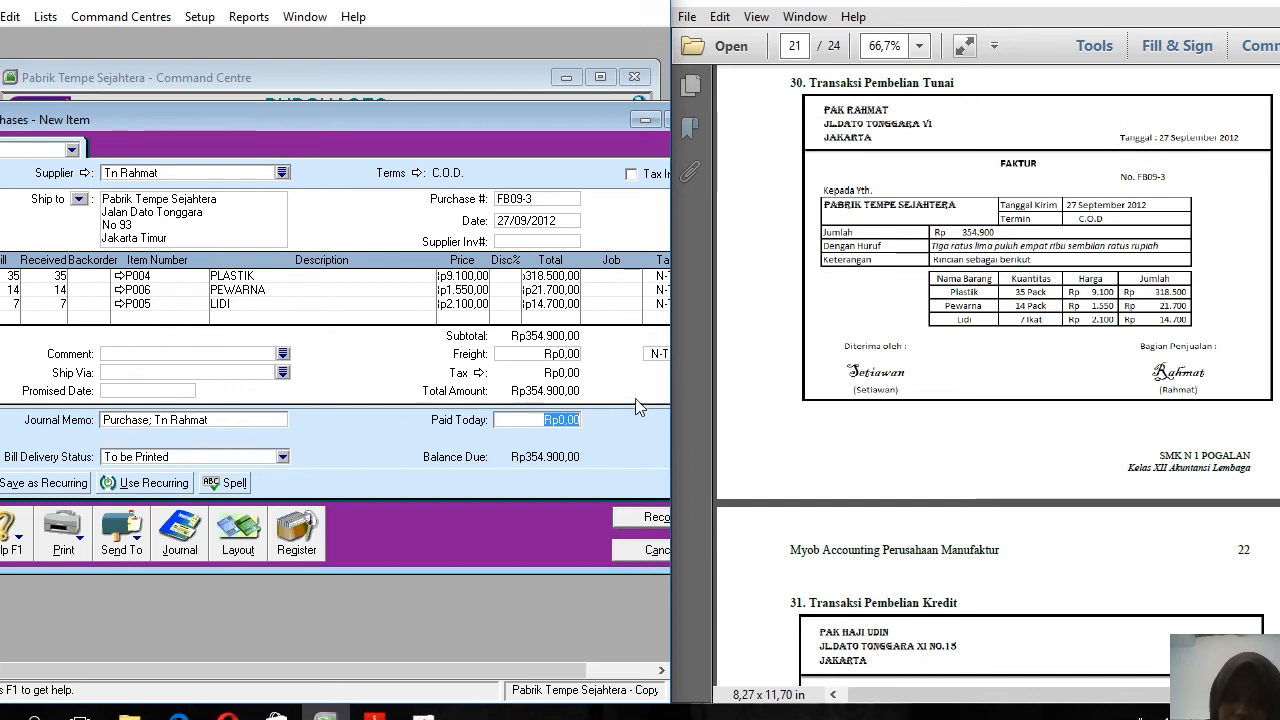
pyautogui.write('354900')
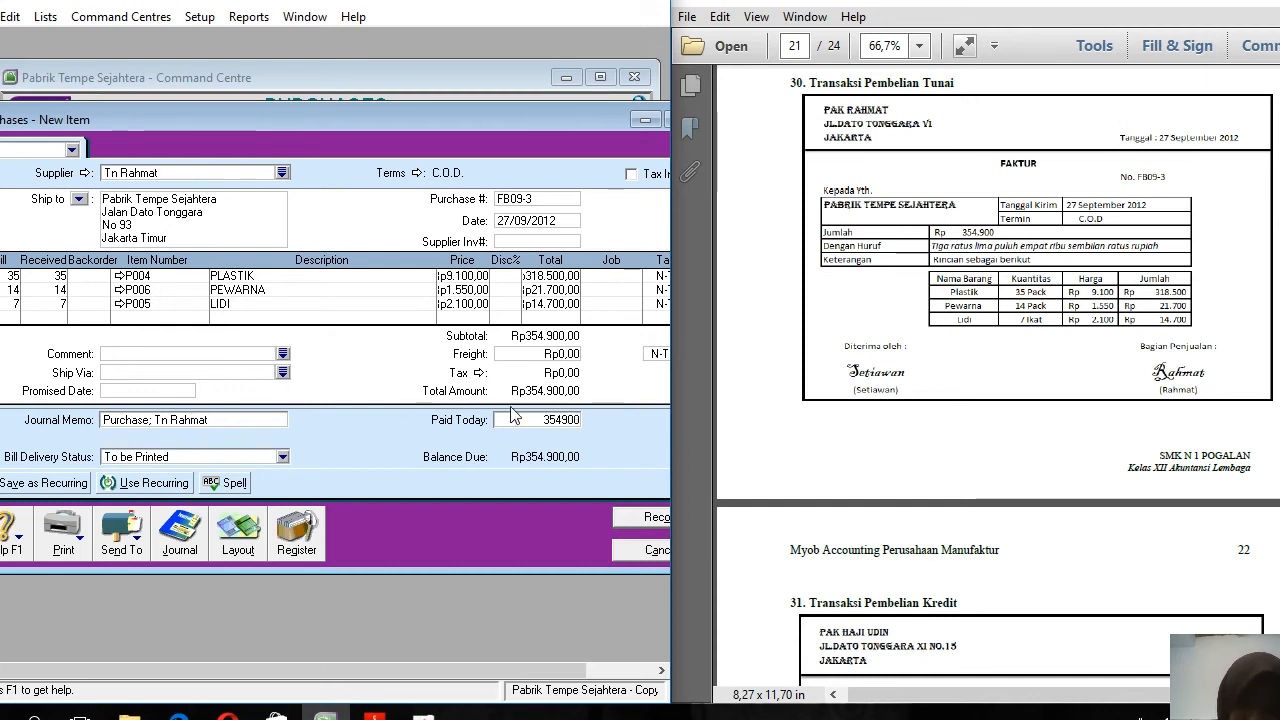
pyautogui.press('Tab')
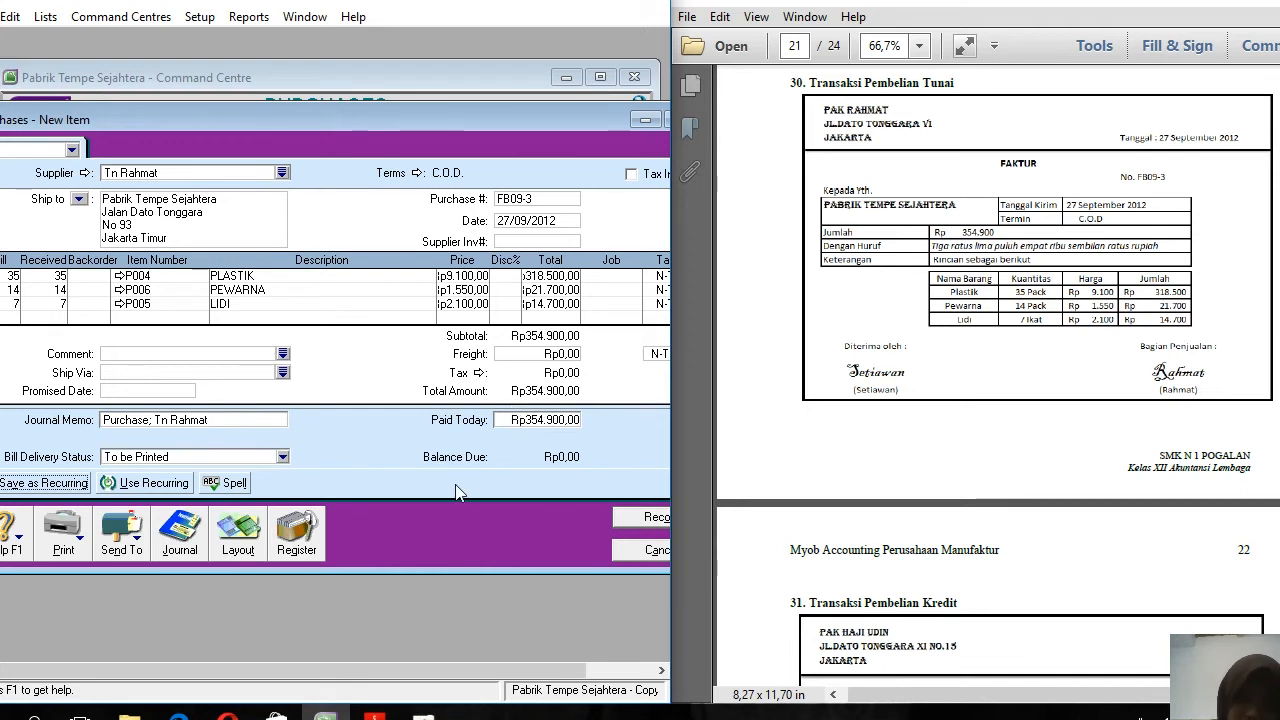
# Review the transaction recap of purchase FB09-3, record it with its payment cheque and close the purchase window
pyautogui.hotkey('ctrl', 'r')
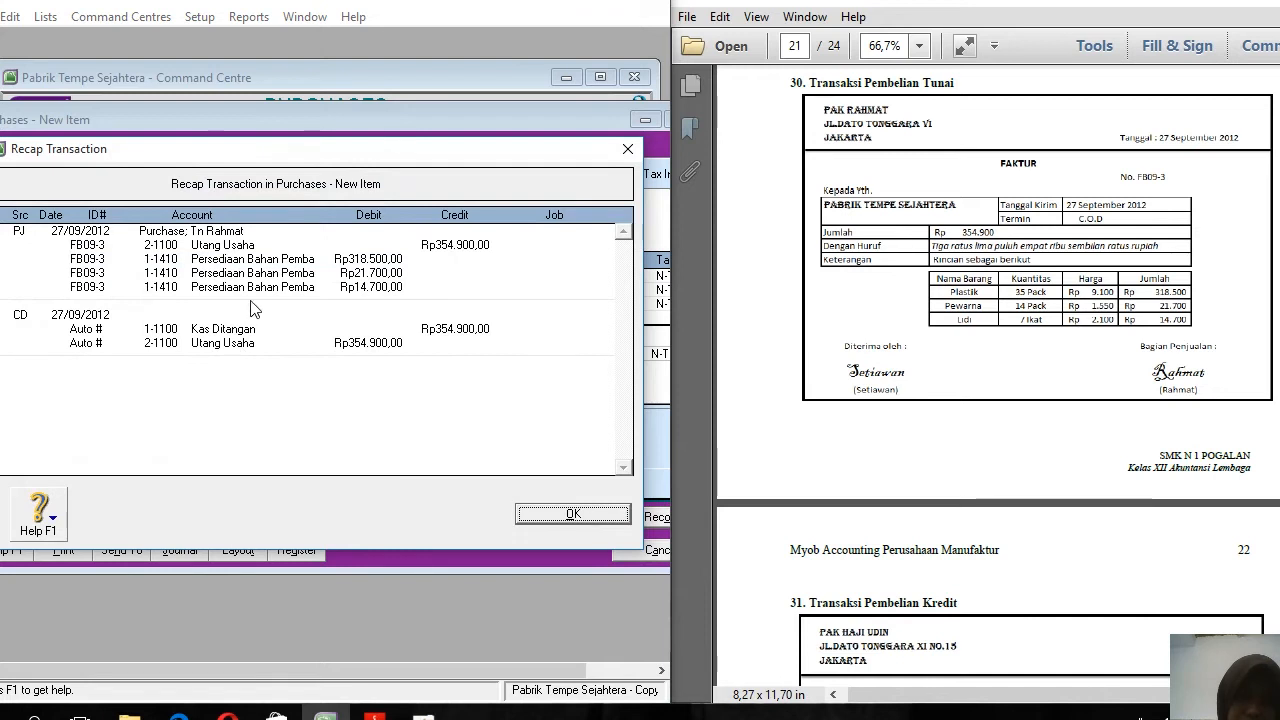
pyautogui.click(568, 515)
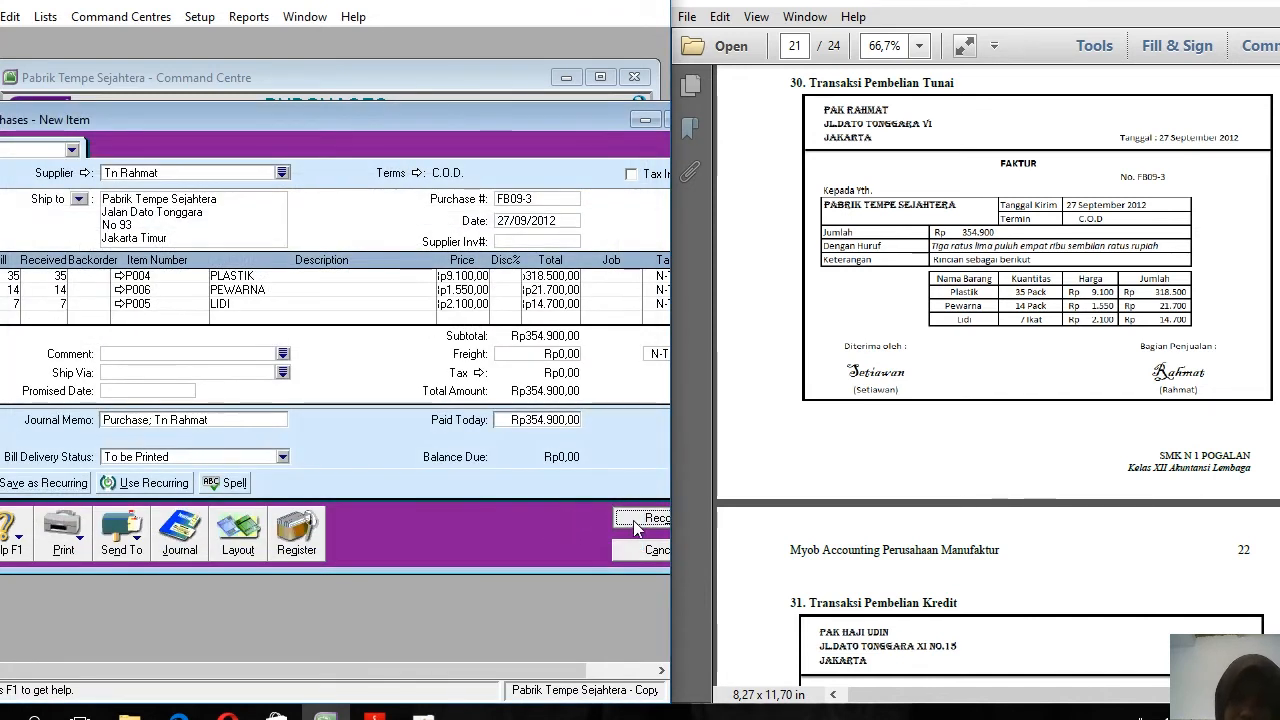
pyautogui.click(637, 524)
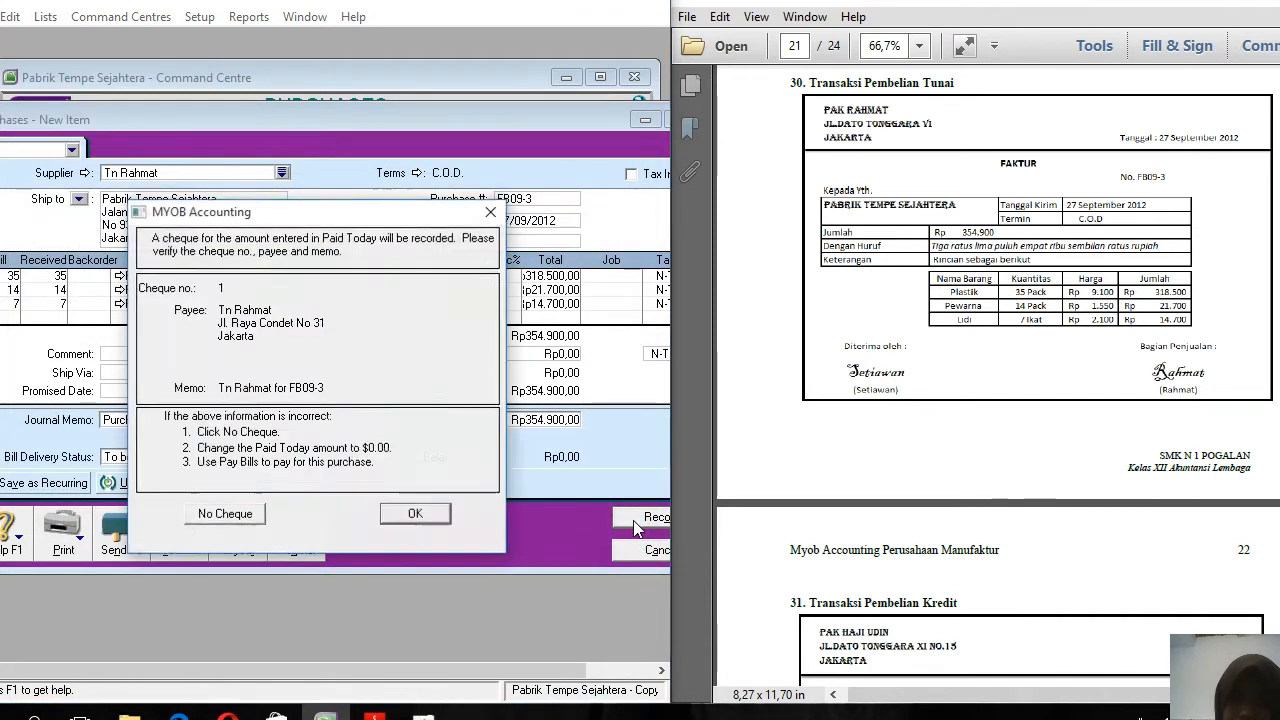
pyautogui.click(414, 514)
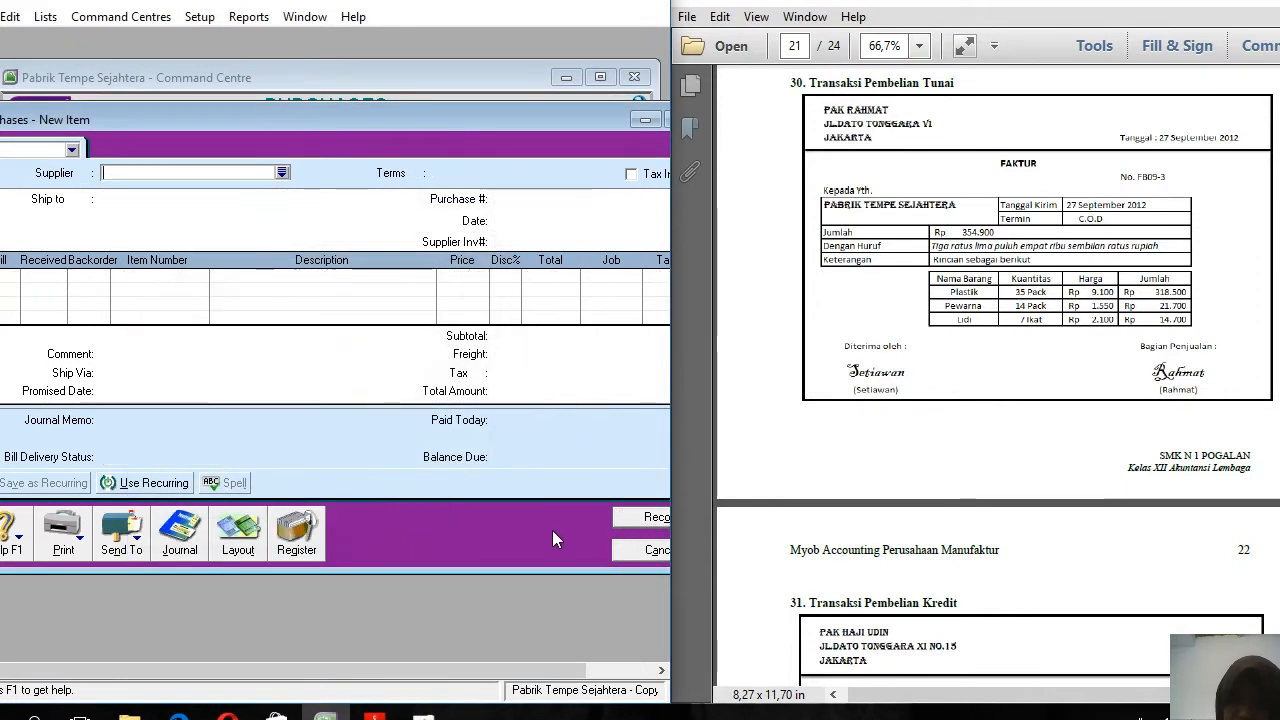
pyautogui.click(638, 550)
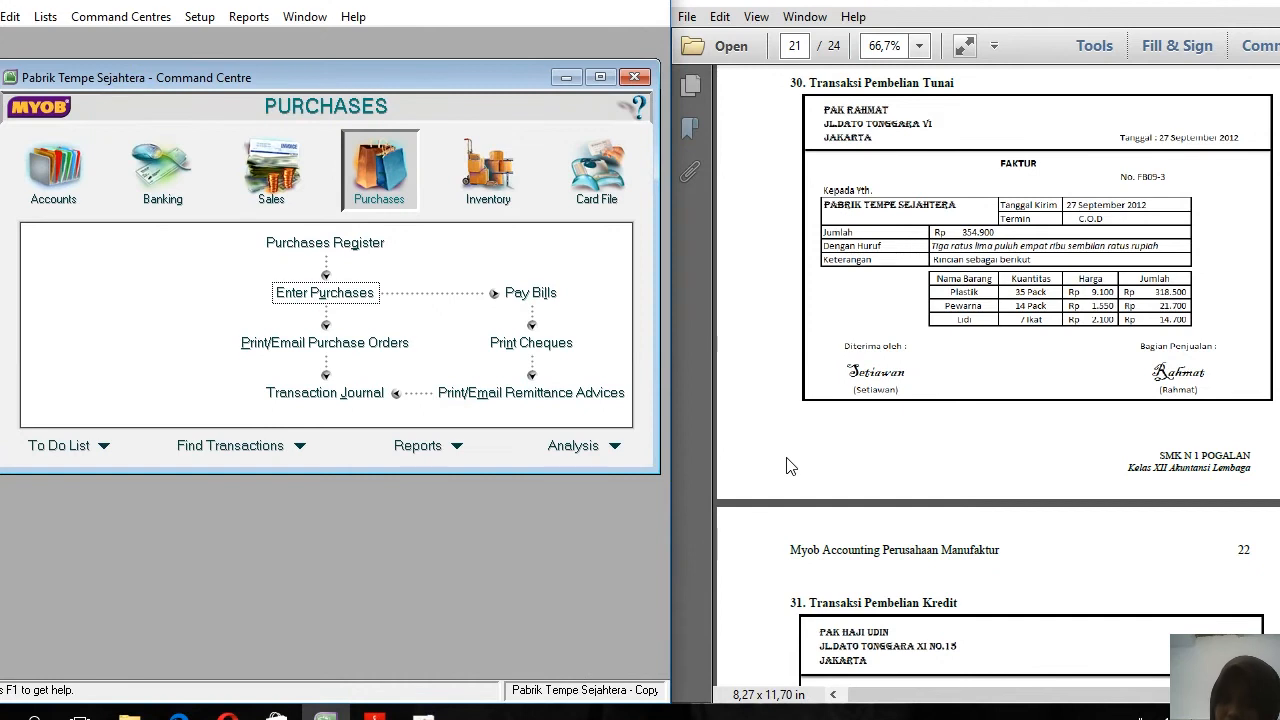
# Start a new item purchase bill for the supplier named on transaction 31's credit invoice
pyautogui.scroll(-8, 790, 466)
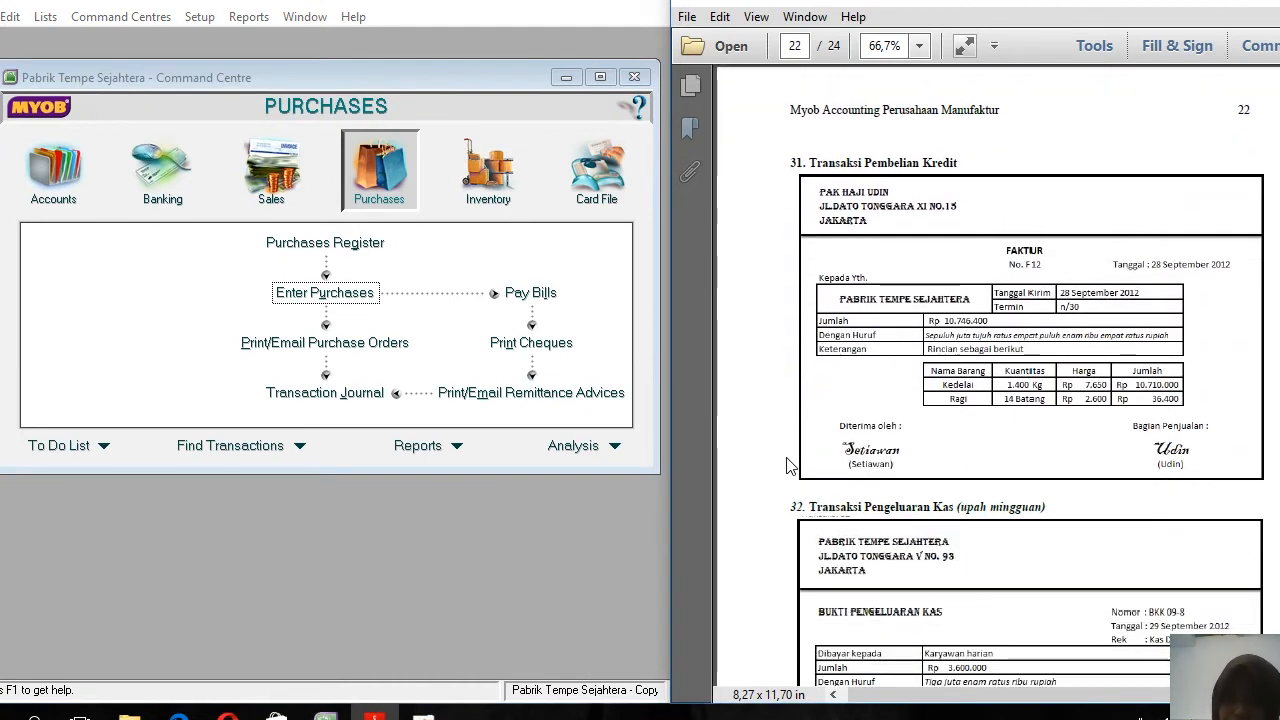
pyautogui.click(355, 292)
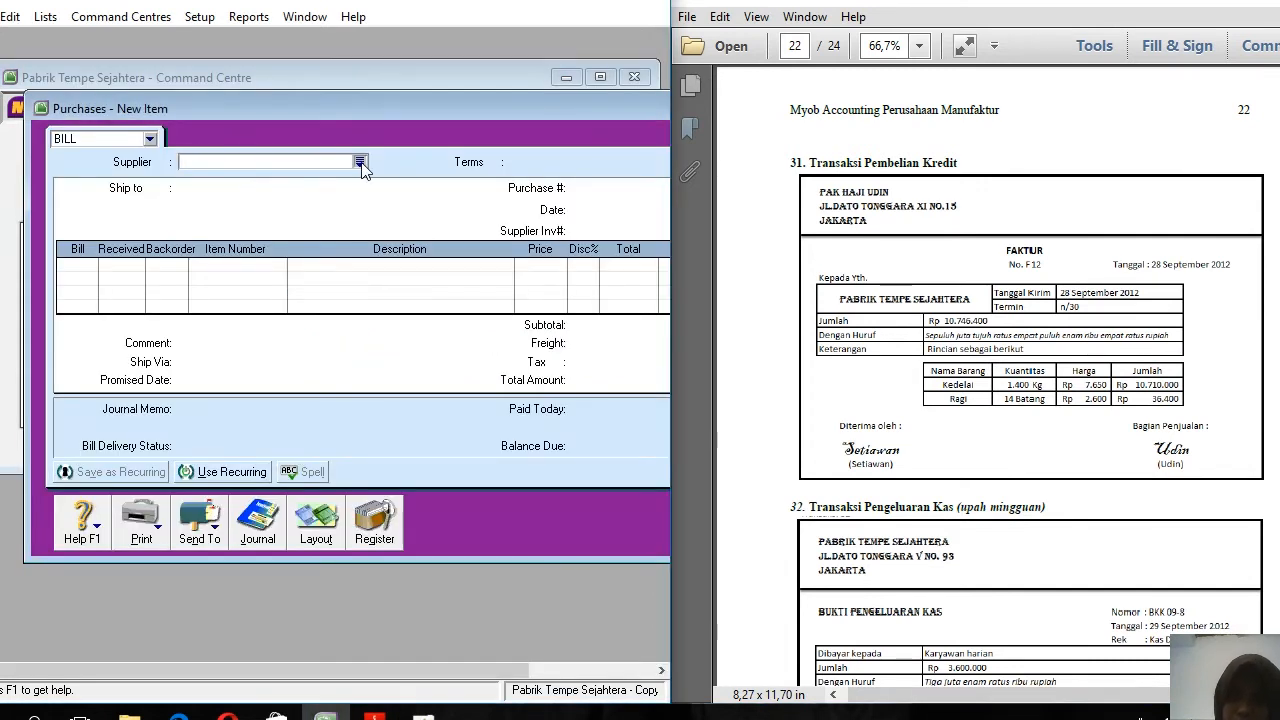
pyautogui.click(360, 162)
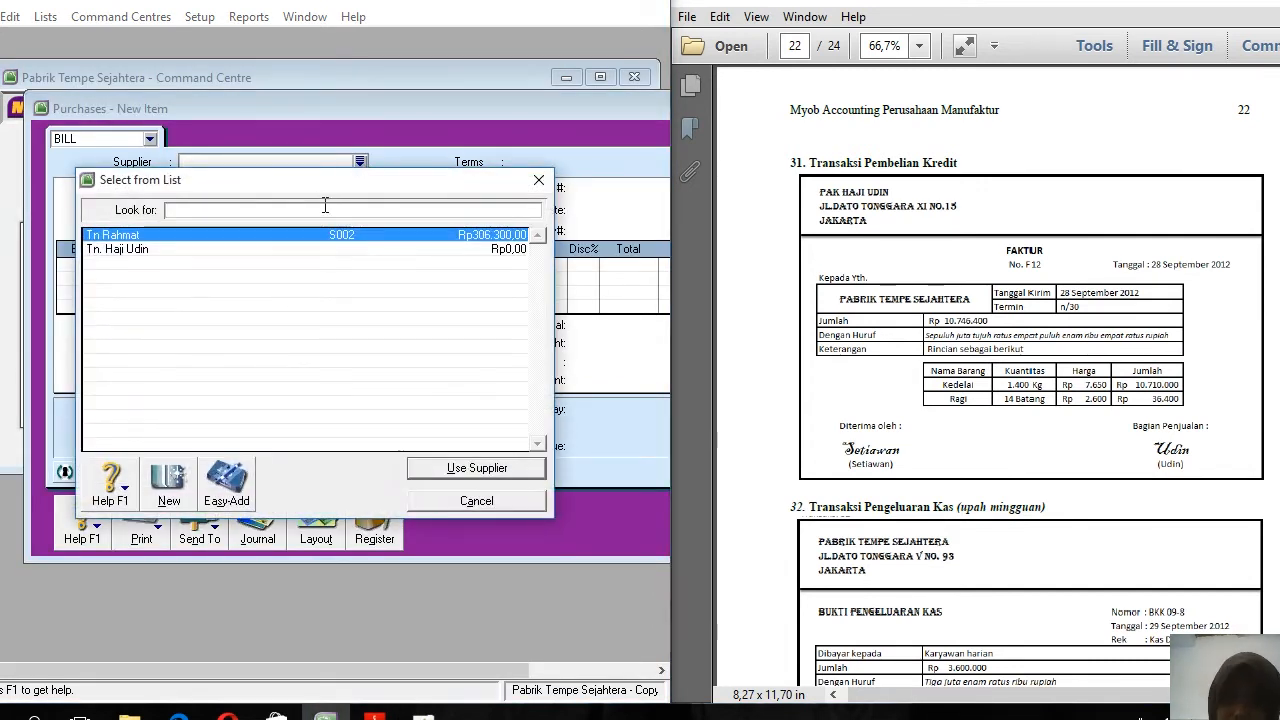
pyautogui.doubleClick(204, 250)
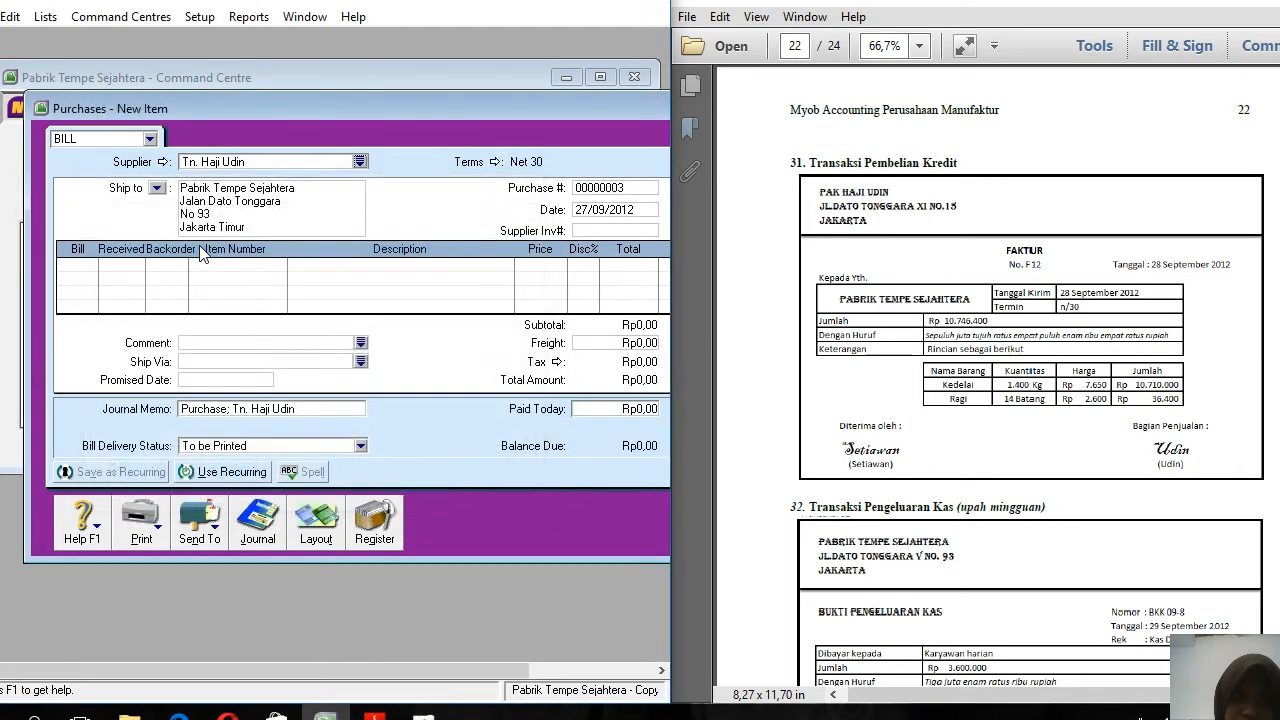
# Set the bill's purchase number to F12 and its date to 28/09/2012
pyautogui.moveTo(393, 102); pyautogui.dragTo(316, 102)
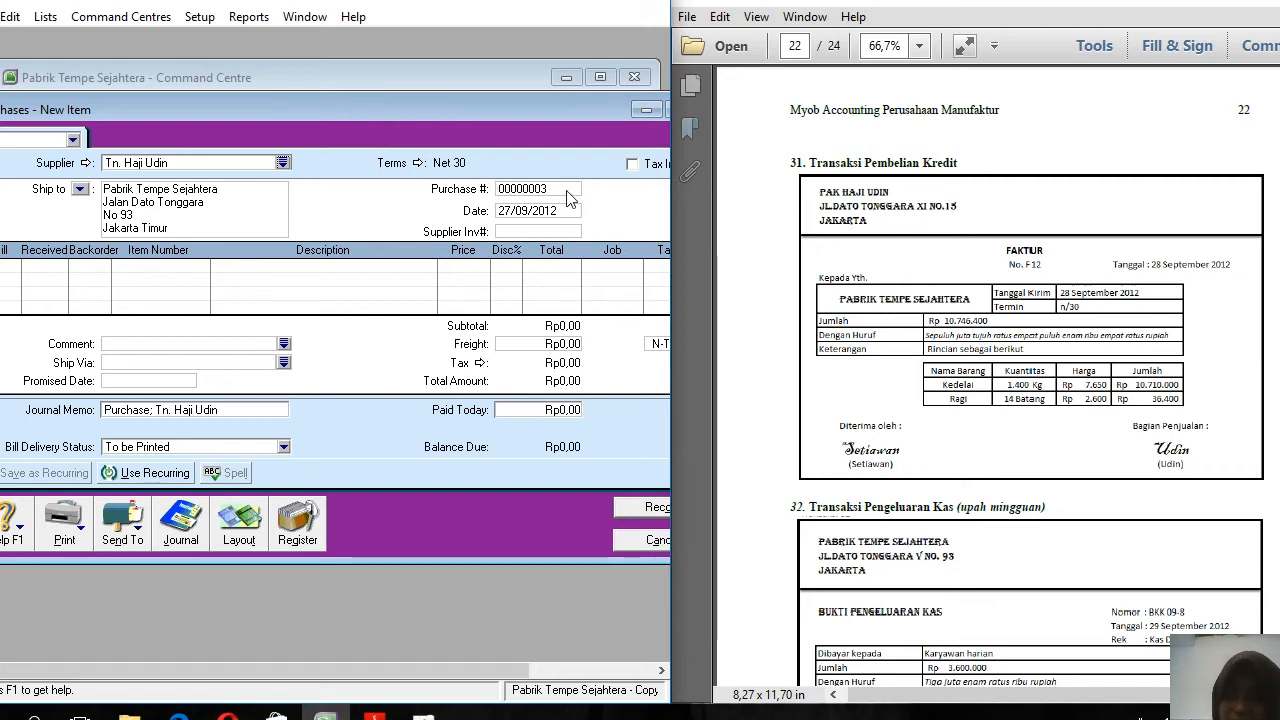
pyautogui.click(512, 193)
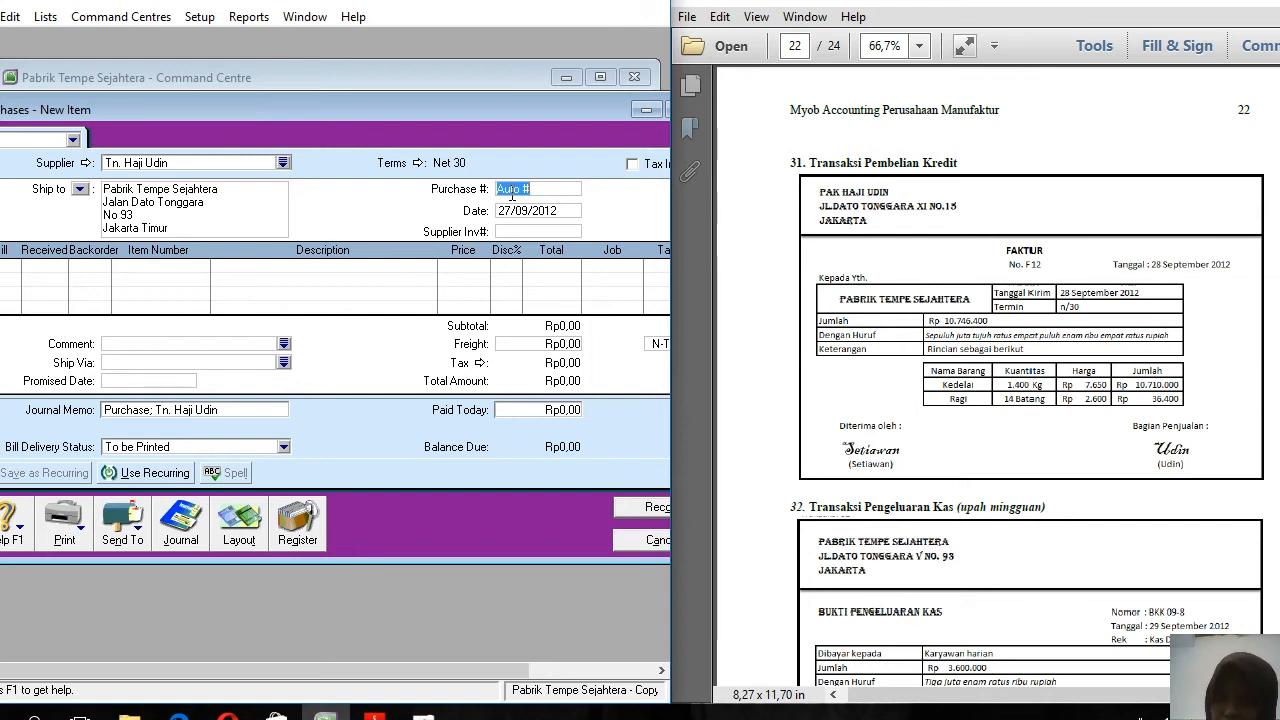
pyautogui.write('F12')
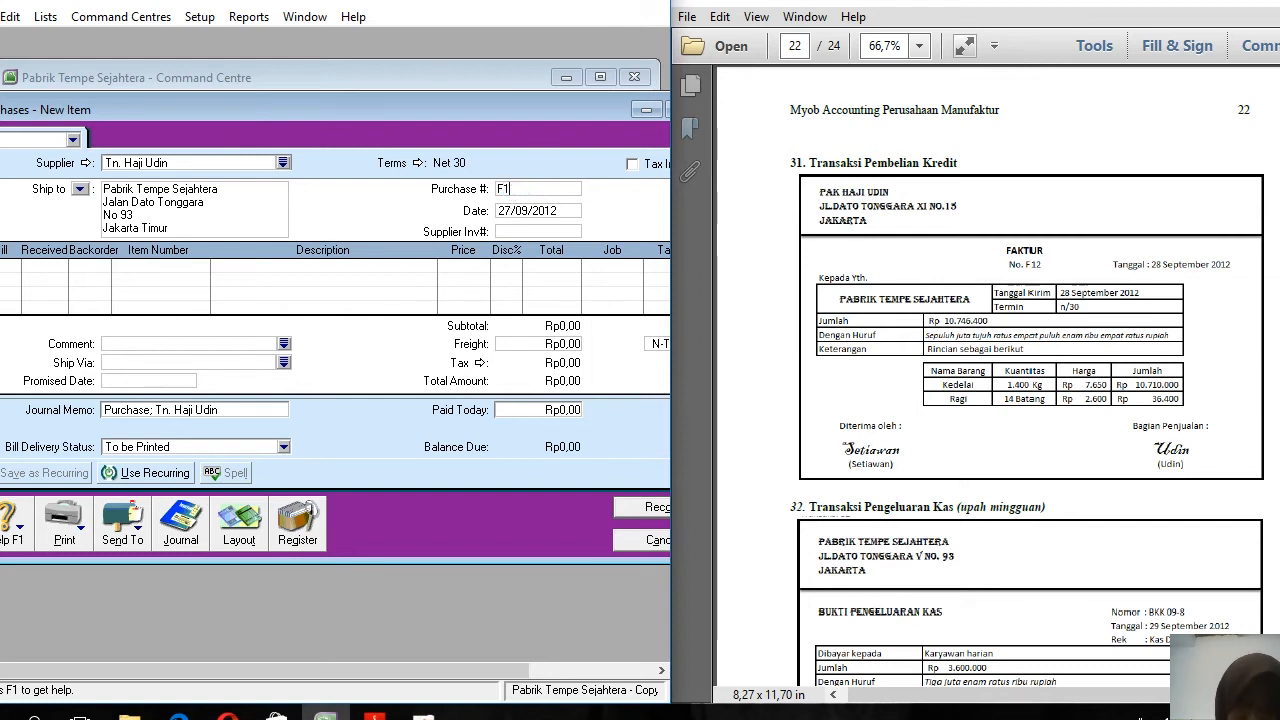
pyautogui.press('Tab')
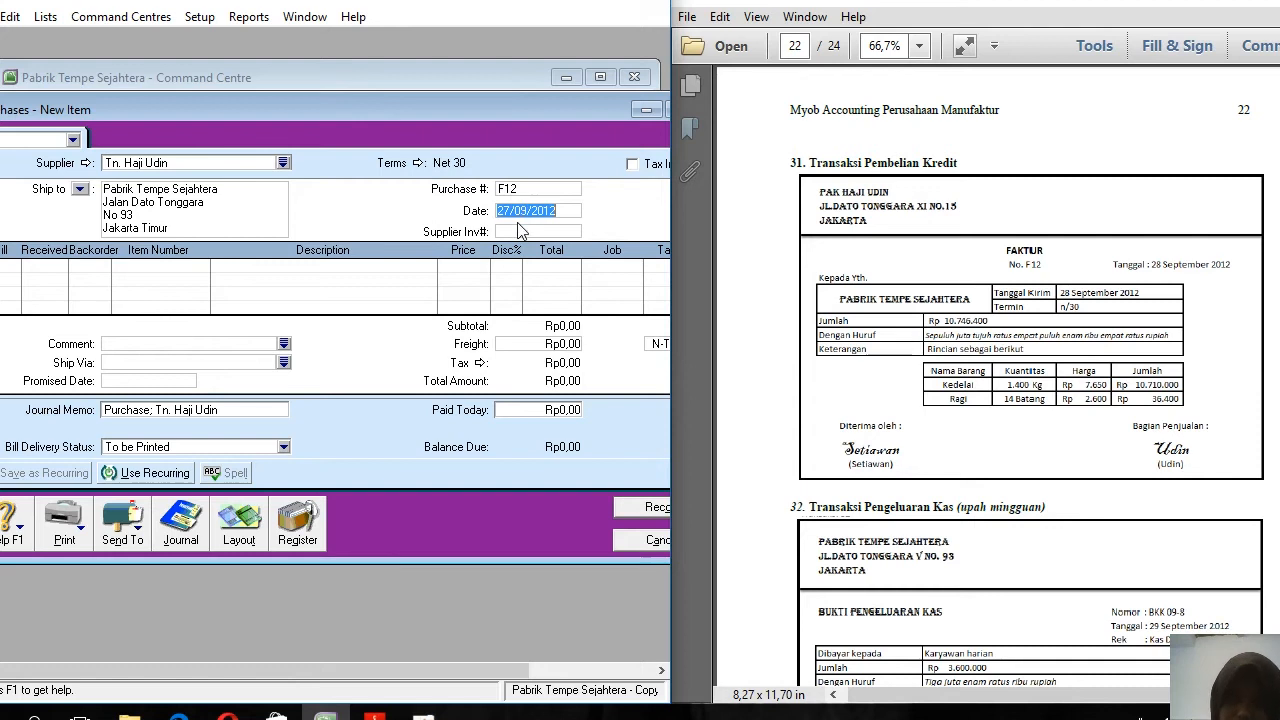
pyautogui.click(506, 208)
pyautogui.press('Delete')
pyautogui.write('8')
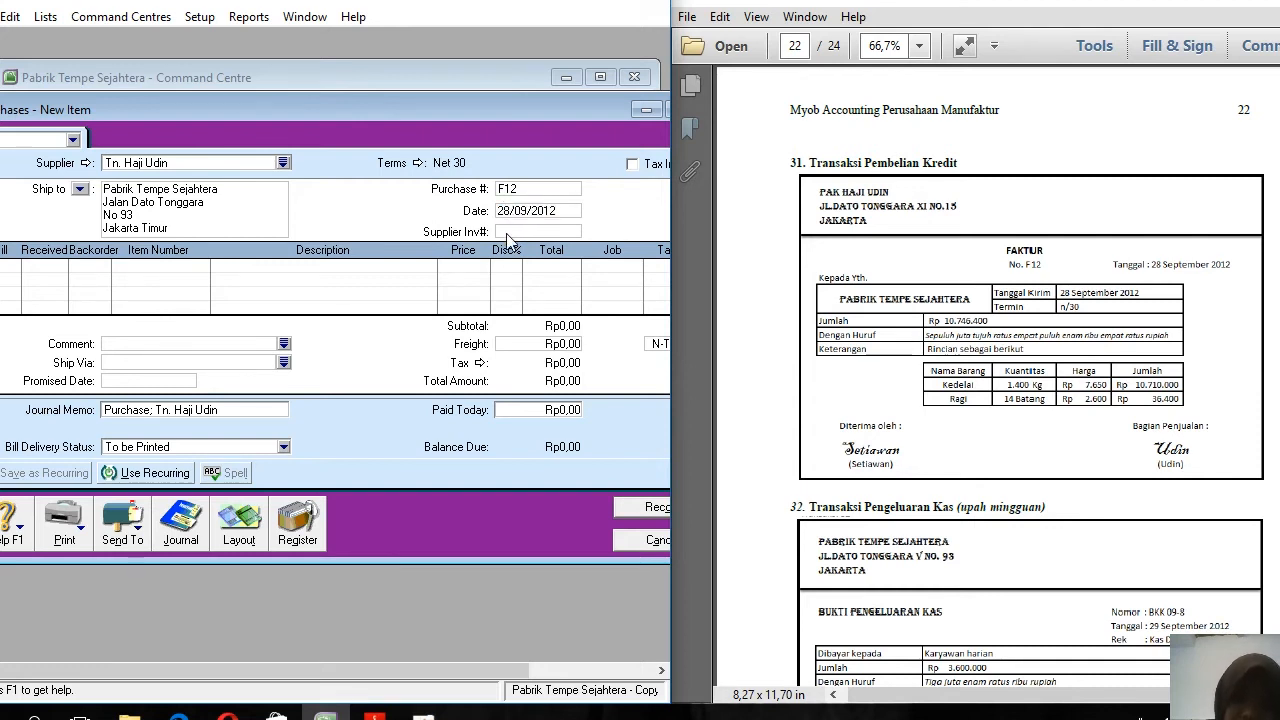
pyautogui.press('Tab')
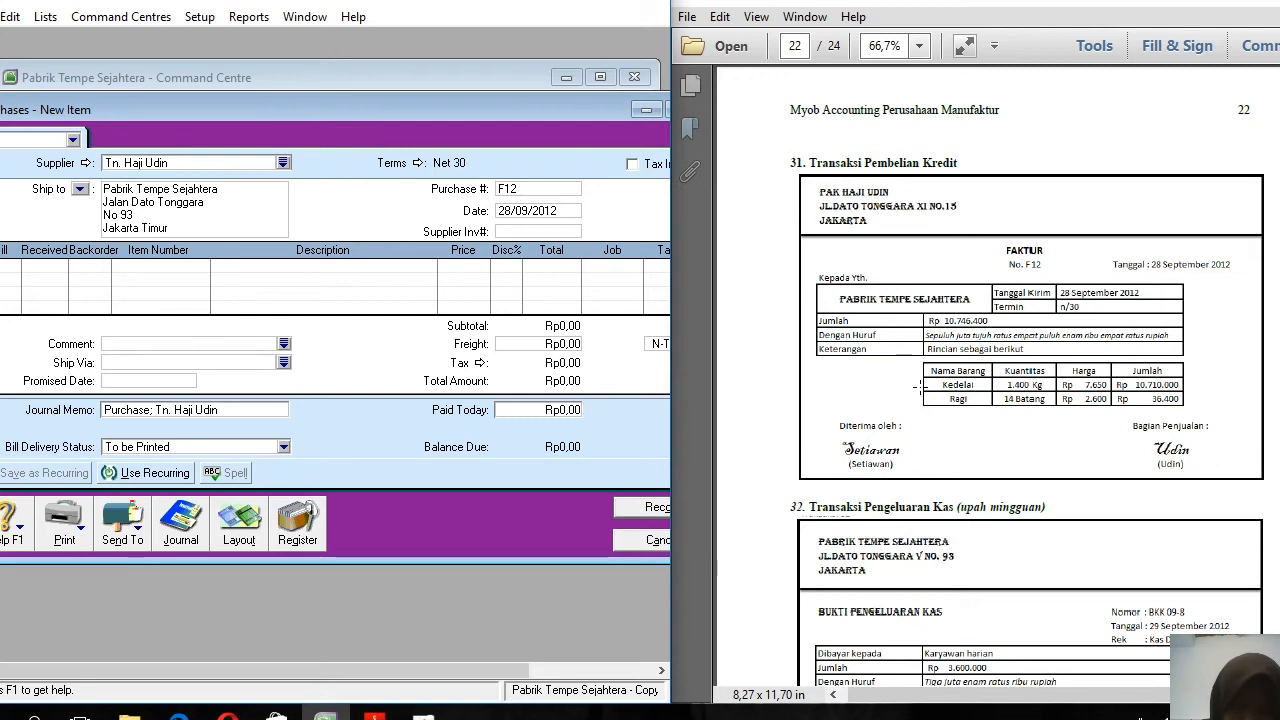
# Add a bill line for 1.400 units of item P002 KEDELAI at Rp7.650 each
pyautogui.write('1400')
pyautogui.press('Tab')
pyautogui.press('Tab')
pyautogui.press('Tab')
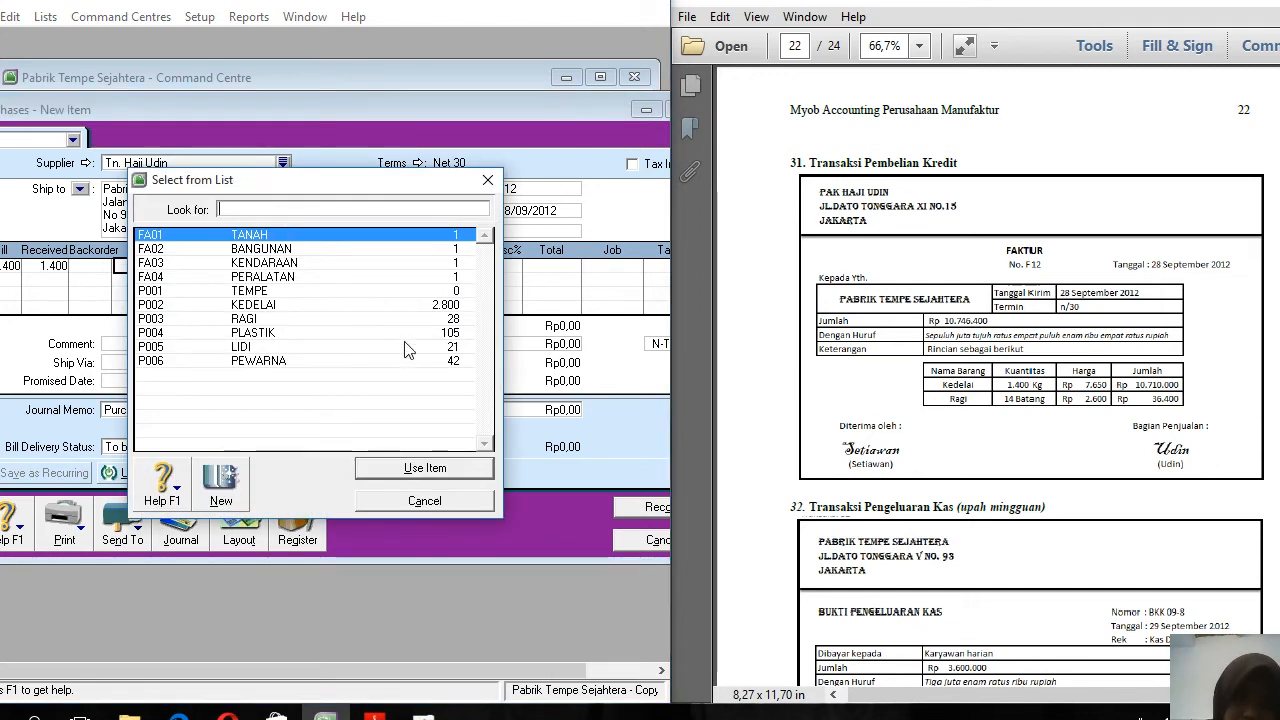
pyautogui.doubleClick(334, 305)
pyautogui.press('Tab')
pyautogui.press('Tab')
pyautogui.press('Tab')
pyautogui.press('Tab')
pyautogui.press('Tab')
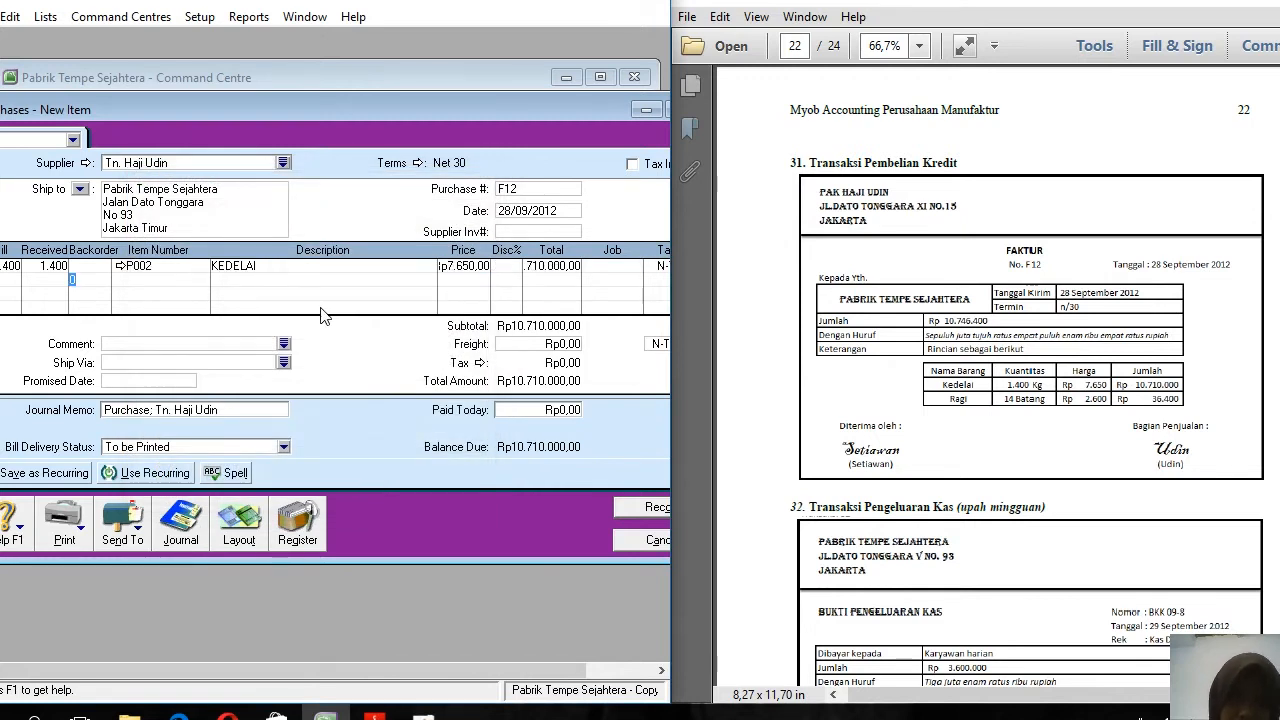
# Add a bill line for 14 units of item P003 RAGI at Rp2.600 each
pyautogui.click(18, 282)
pyautogui.write('14')
pyautogui.press('Tab')
pyautogui.press('Tab')
pyautogui.press('Tab')
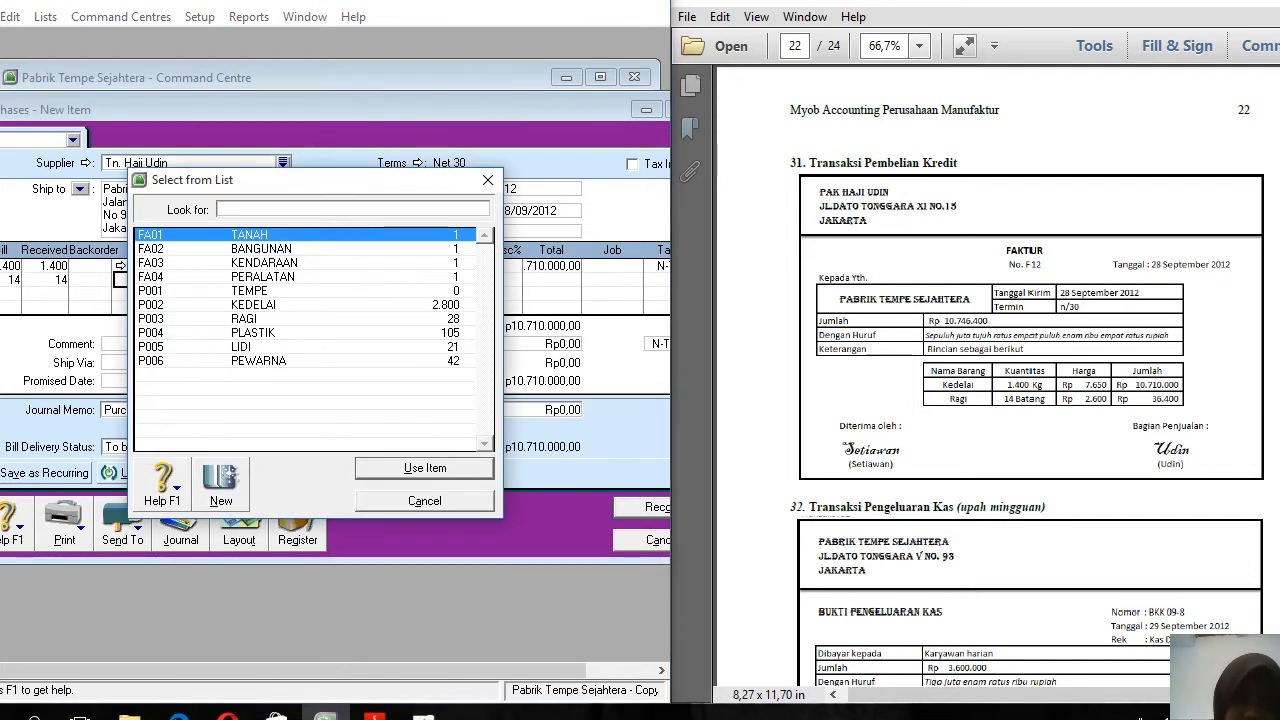
pyautogui.doubleClick(236, 318)
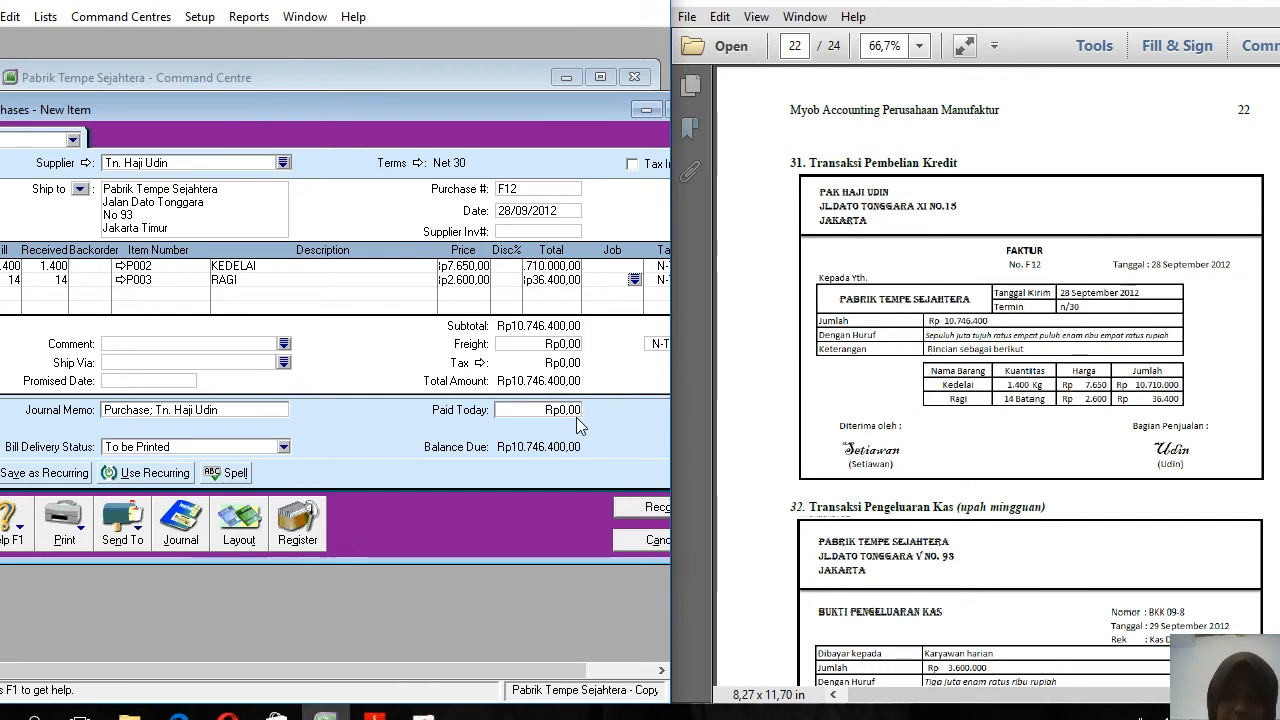
# Review the transaction recap of purchase F12, record it on credit and close the purchase window
pyautogui.hotkey('ctrl', 'r')
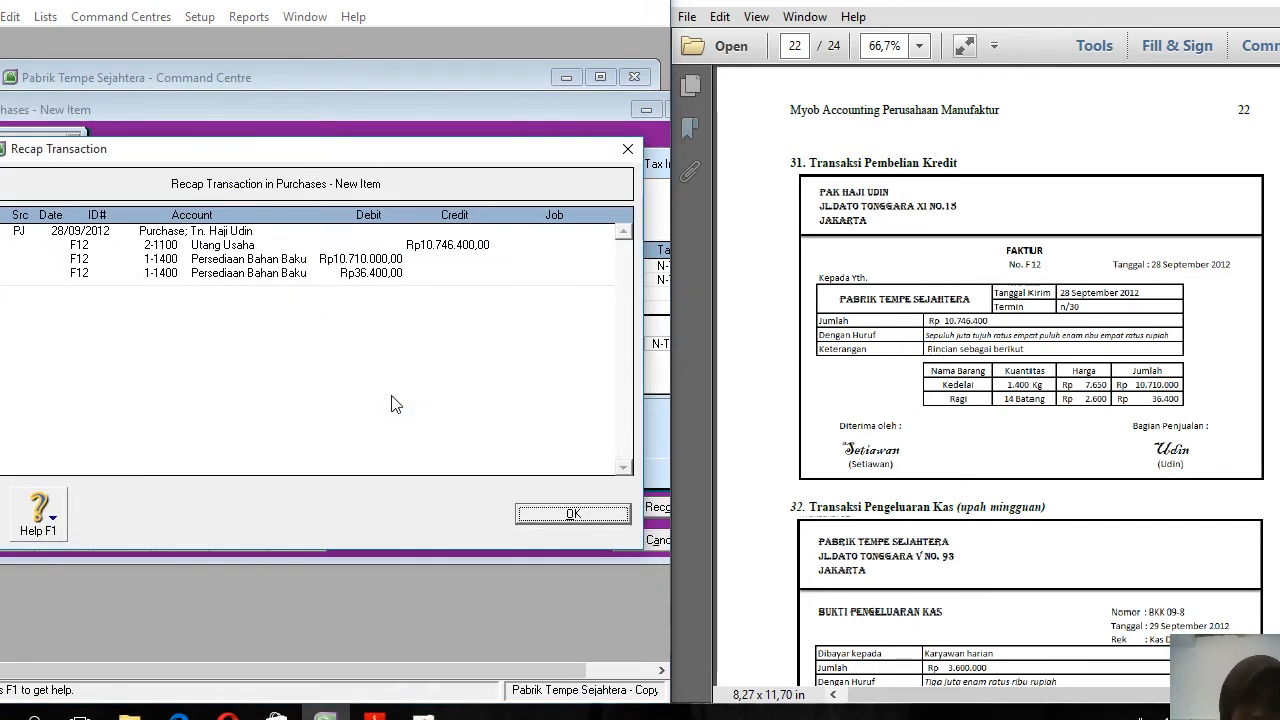
pyautogui.click(575, 514)
pyautogui.click(625, 512)
pyautogui.click(646, 540)
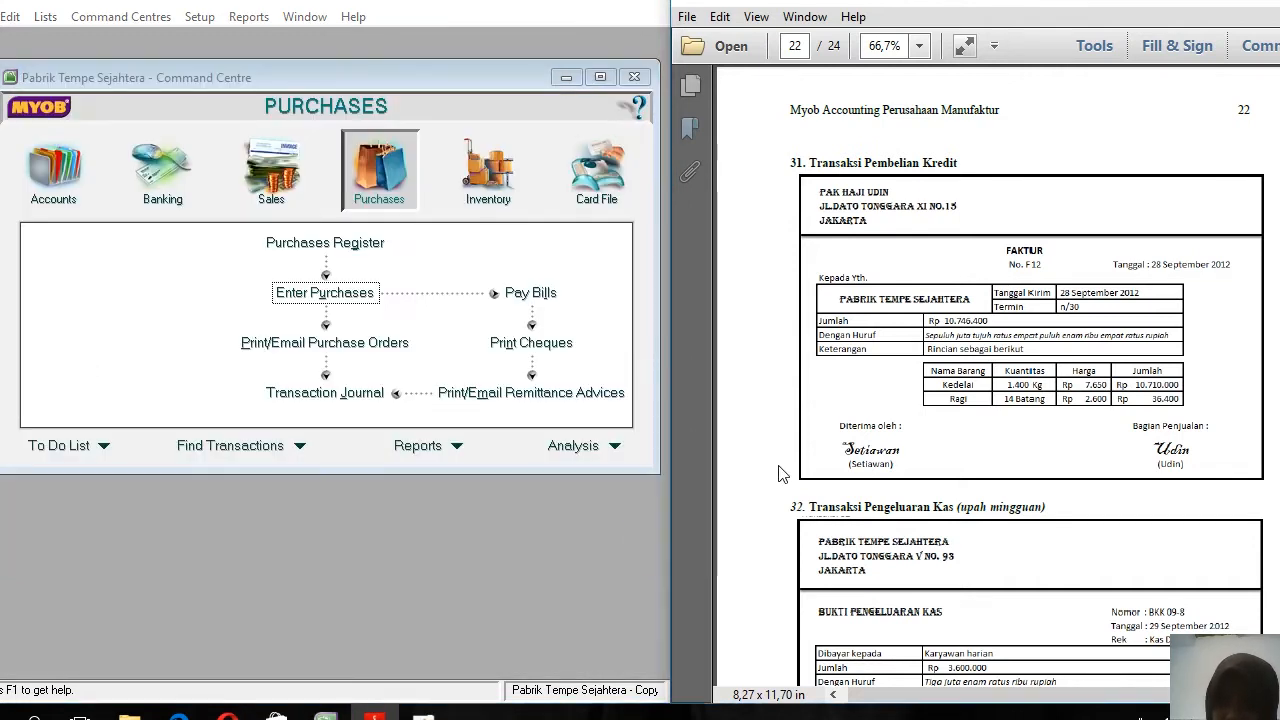
# Start a Spend Money entry for transaction 32 with payee "Karyawan harian" and memo "Pembayaran upah mingguan"
pyautogui.scroll(-4, 782, 474)
pyautogui.scroll(-4, 782, 474)
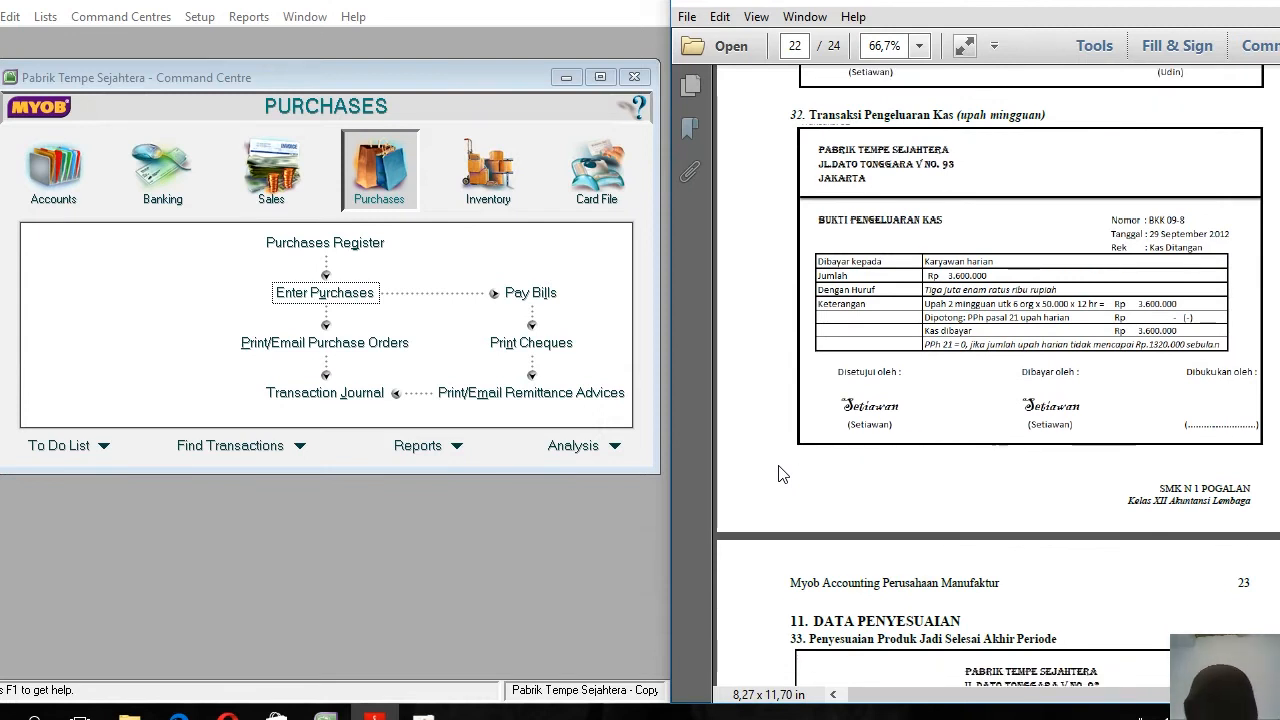
pyautogui.click(155, 182)
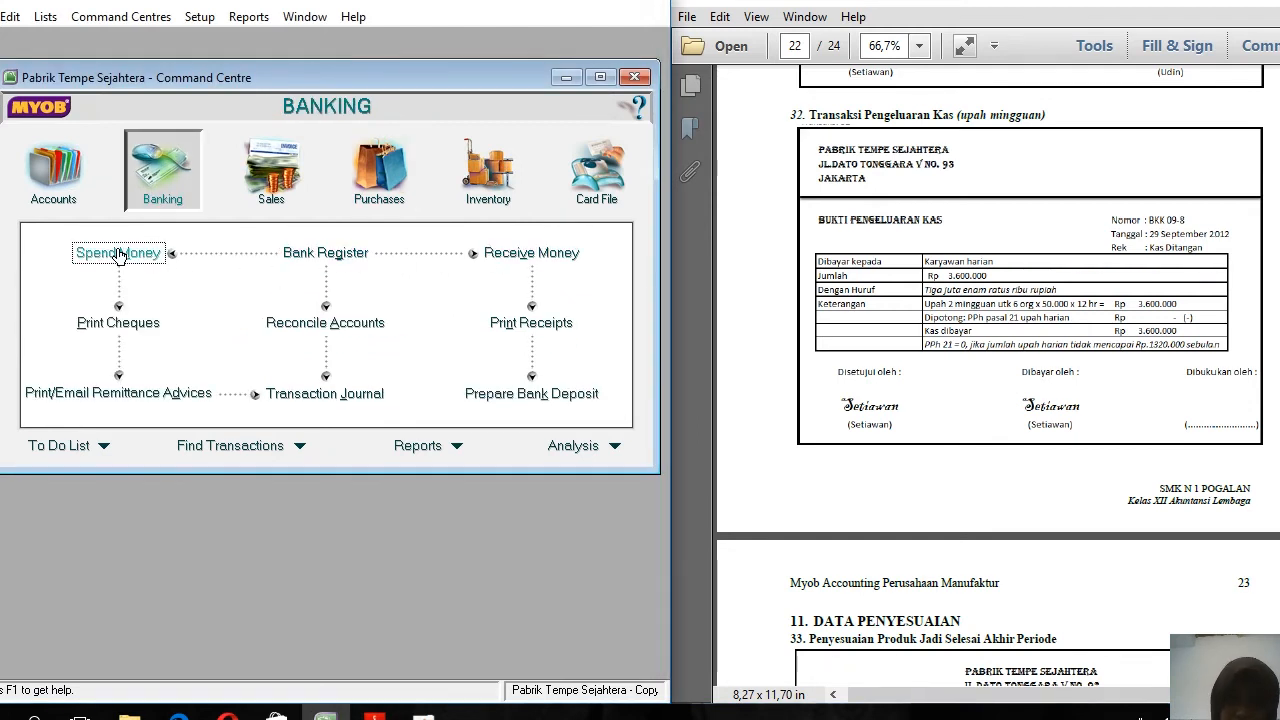
pyautogui.click(118, 253)
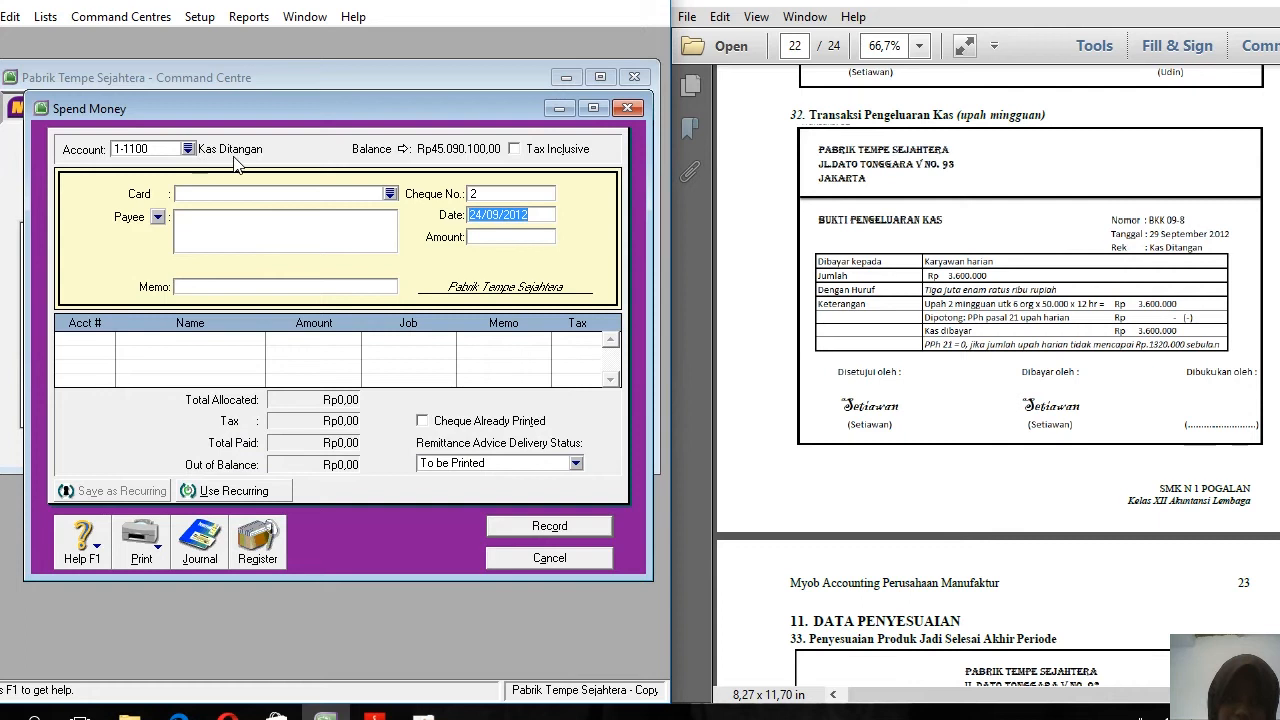
pyautogui.click(211, 232)
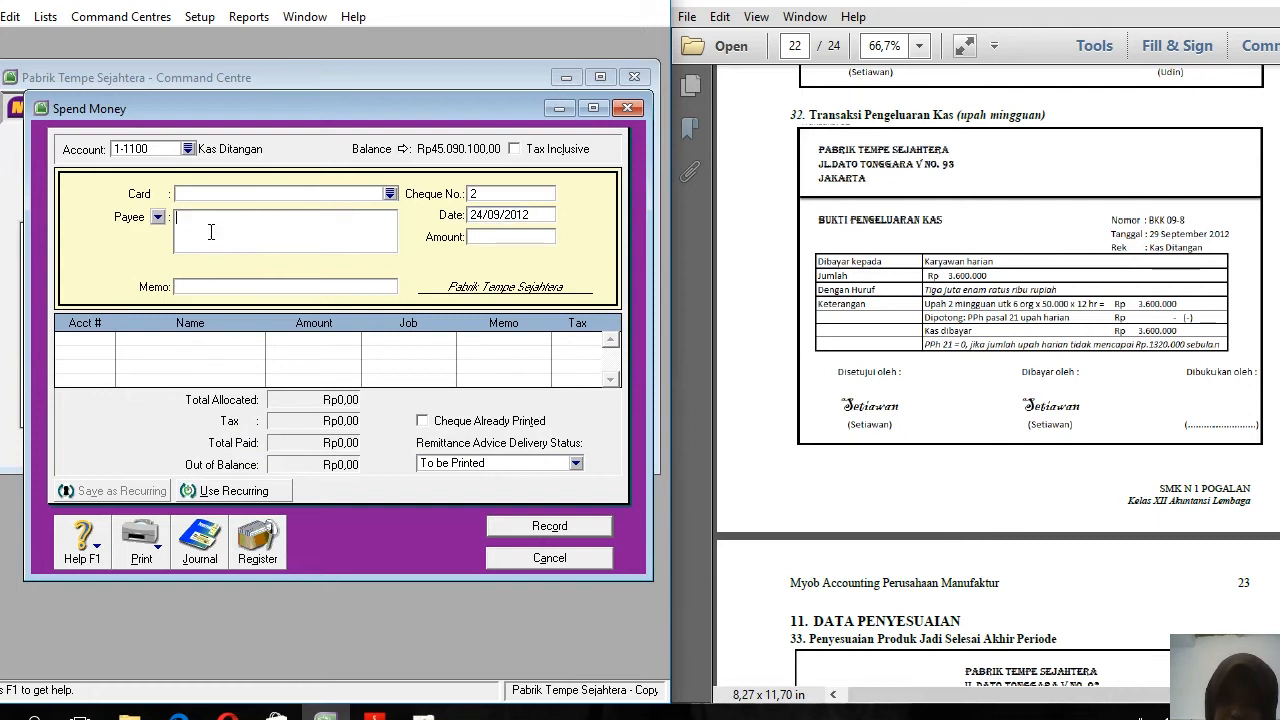
pyautogui.write('Karyawan harian')
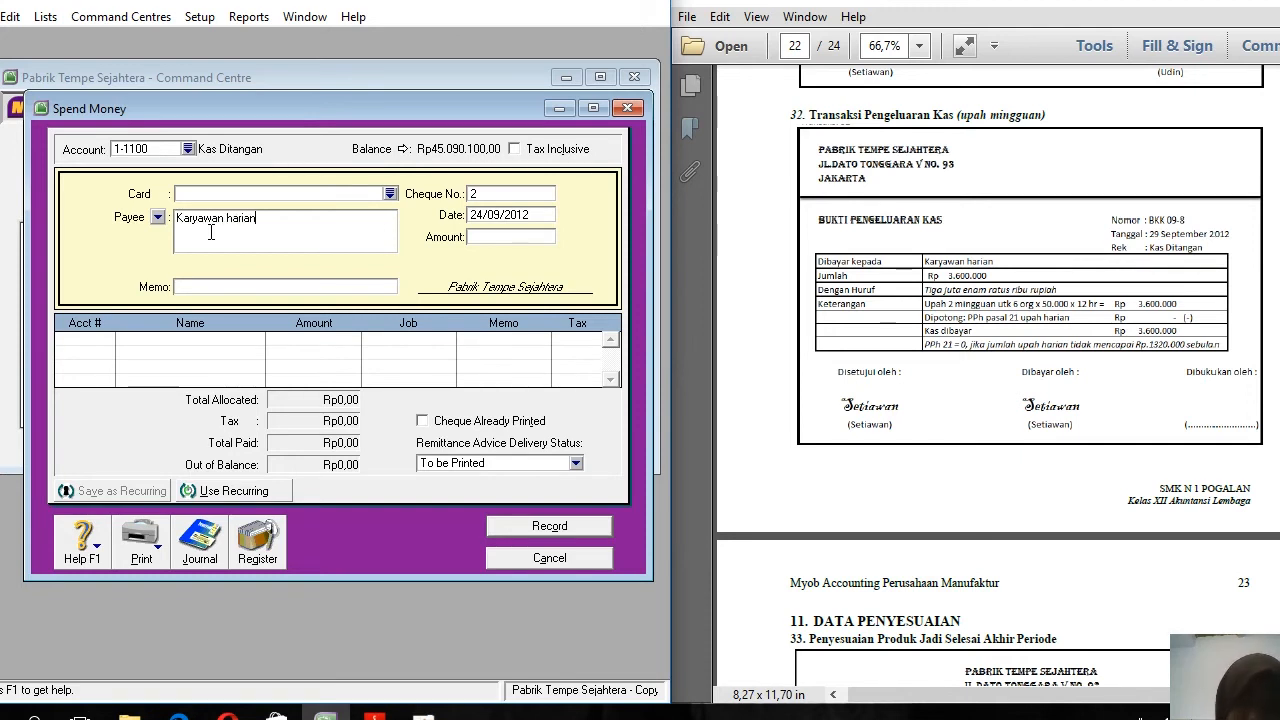
pyautogui.click(200, 287)
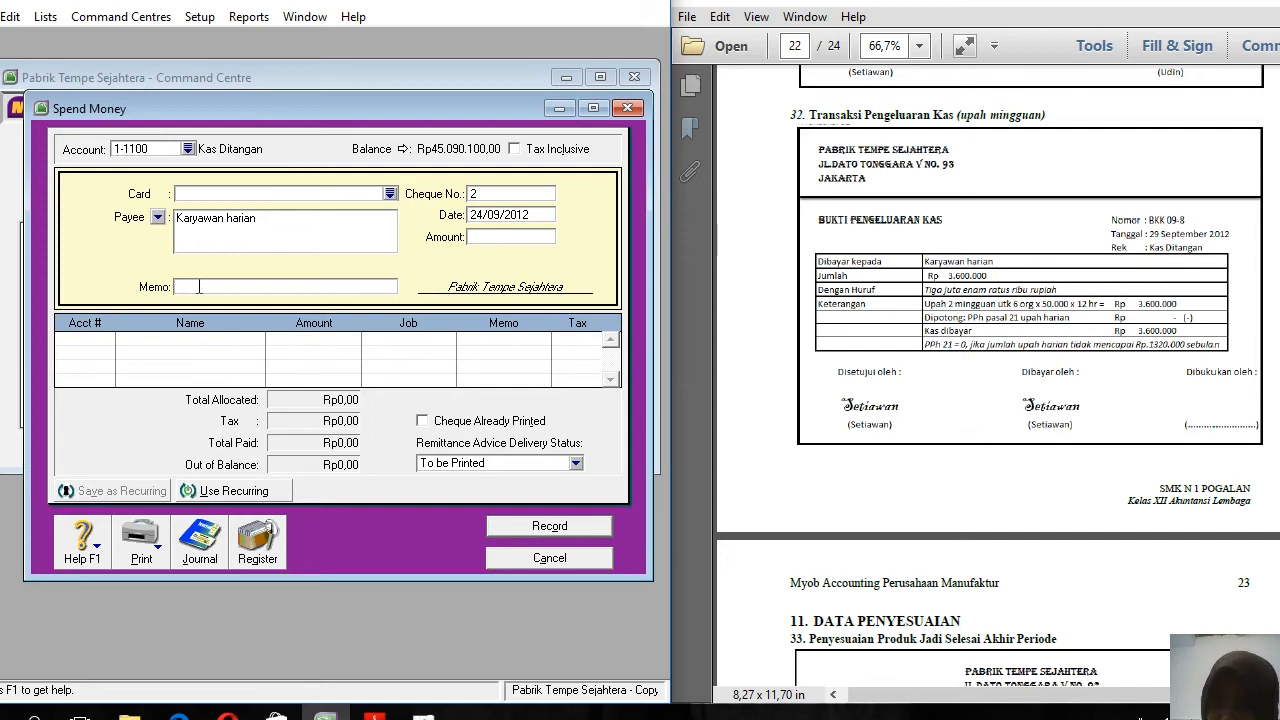
pyautogui.write('Pembayaran upah mingguan')
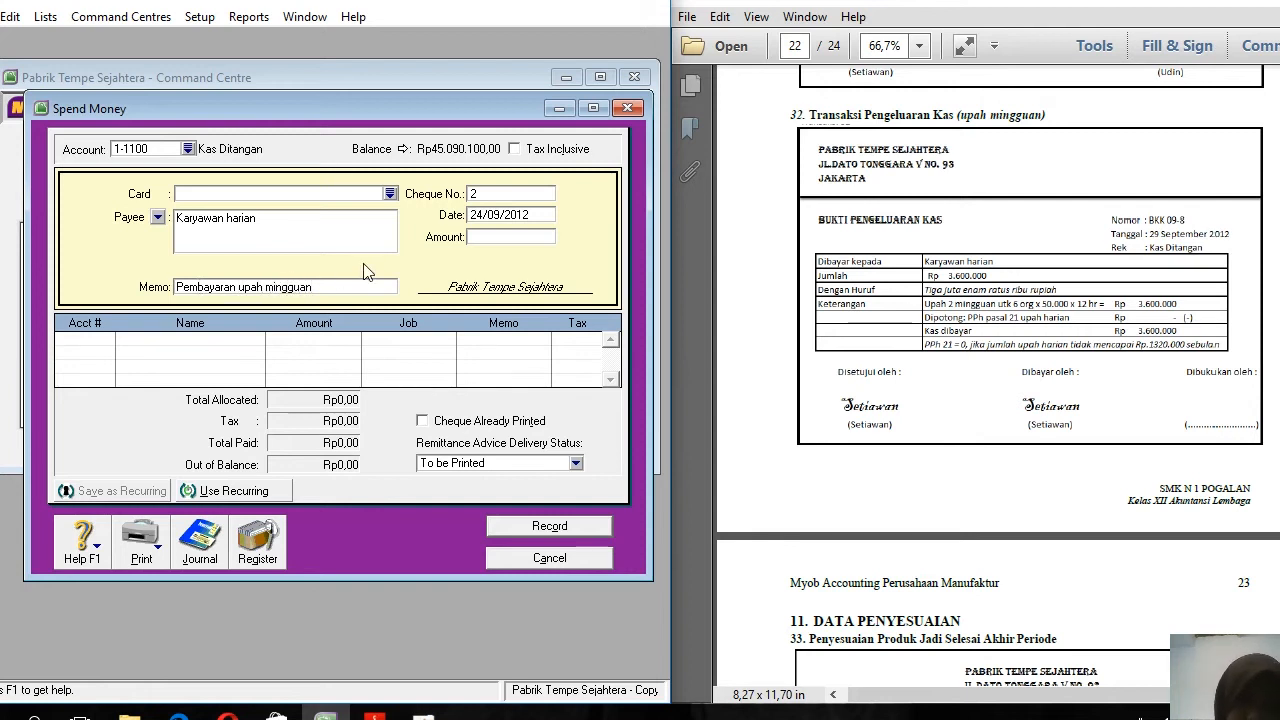
# Set the payment's cheque number to BKK09-8, its date to 29/09/2012 and its amount to Rp3.600.000
pyautogui.click(475, 190)
pyautogui.write('BKK09-8')
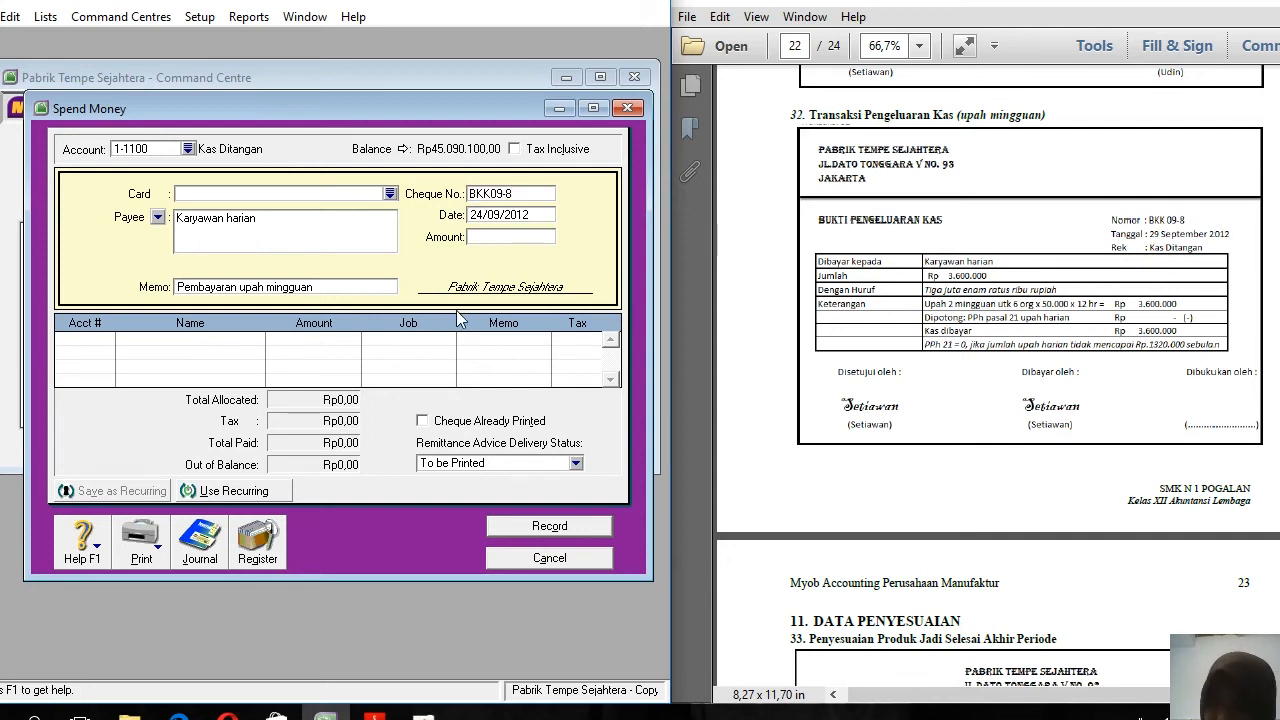
pyautogui.click(489, 218)
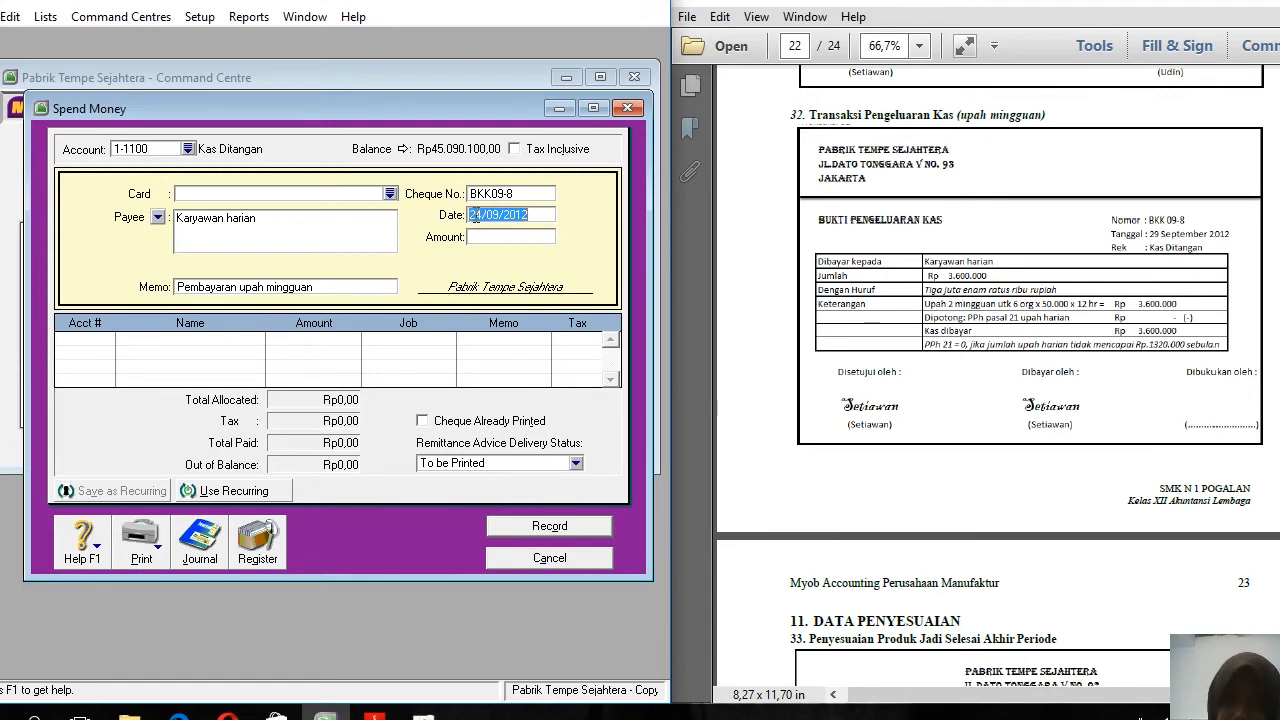
pyautogui.write('29/09/2012')
pyautogui.press('Tab')
pyautogui.press('Tab')
pyautogui.click(488, 240)
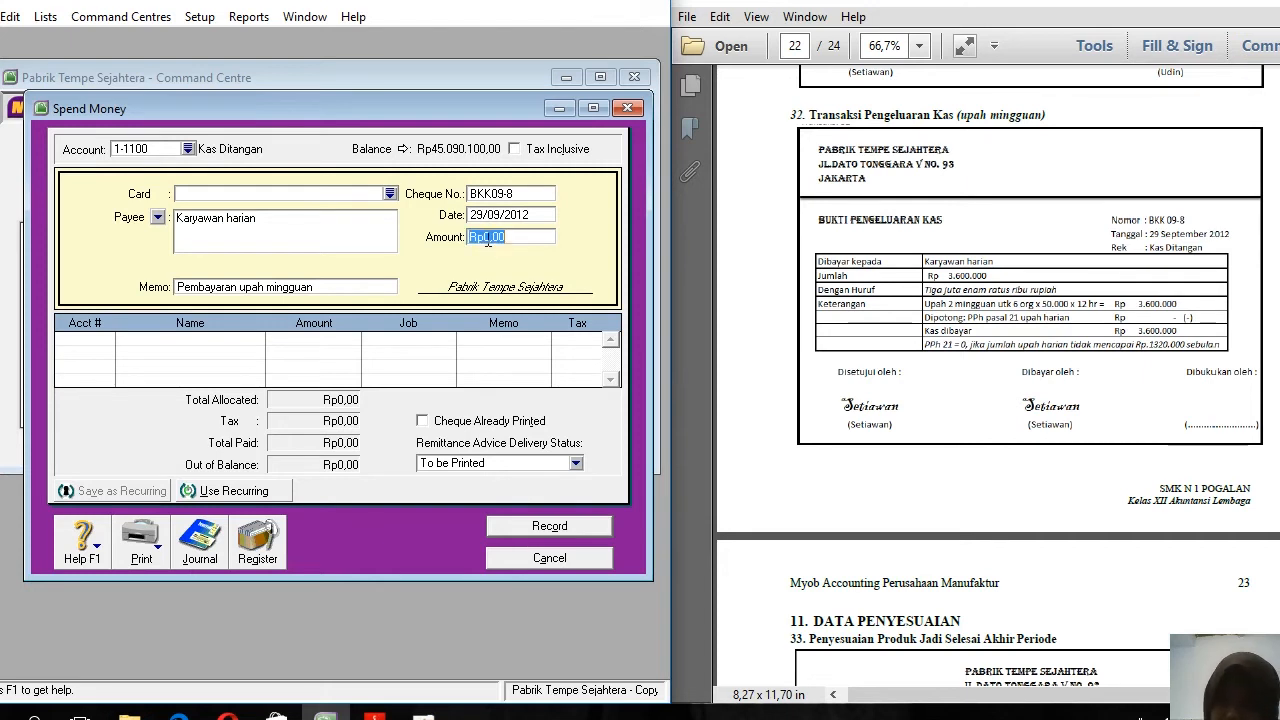
pyautogui.write('3.')
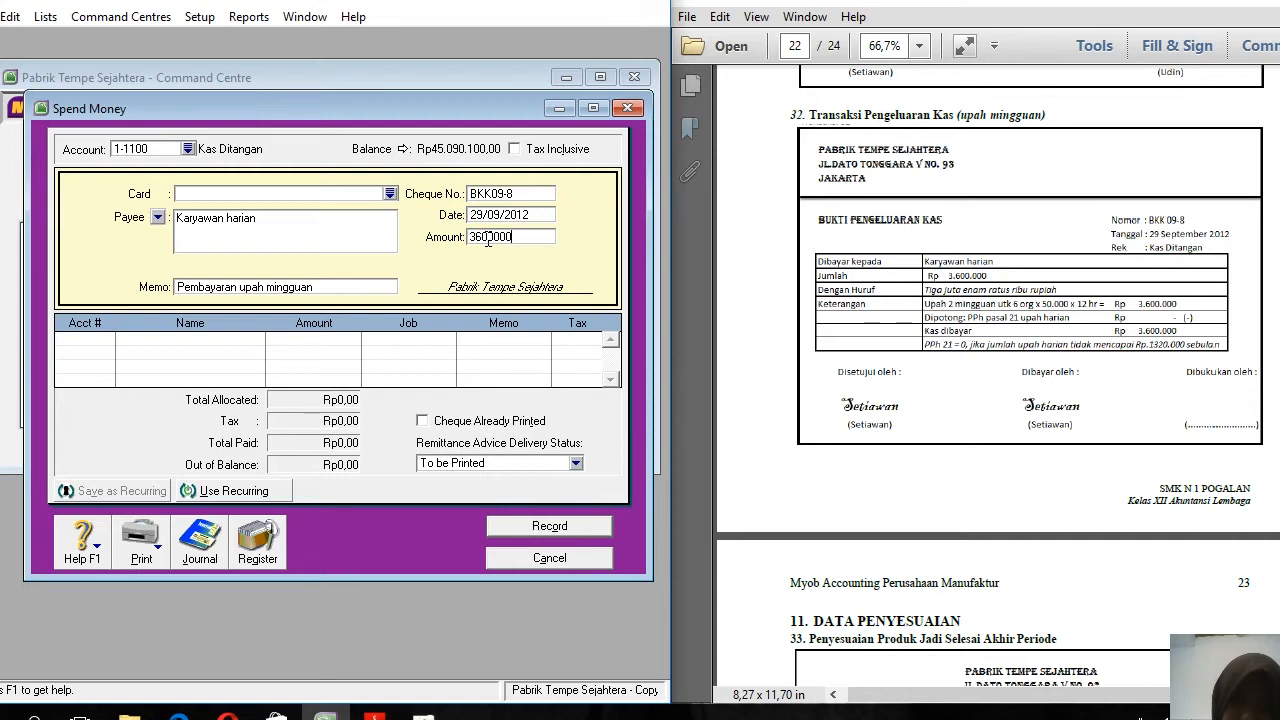
pyautogui.write('600.000')
pyautogui.press('Tab')
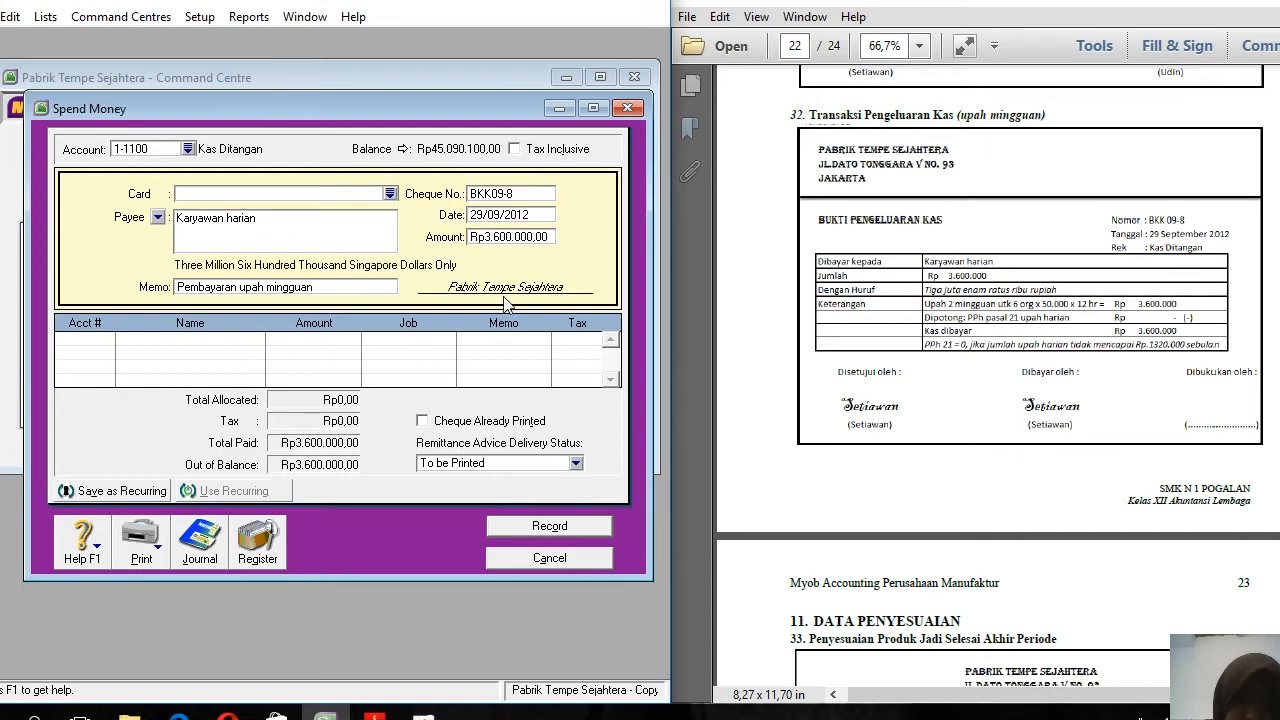
# Allocate the Rp3.600.000 payment to account 2-1200 Utang Gaji Dan Upah
pyautogui.press('Tab')
pyautogui.press('Tab')
pyautogui.press('Tab')
pyautogui.write('6')
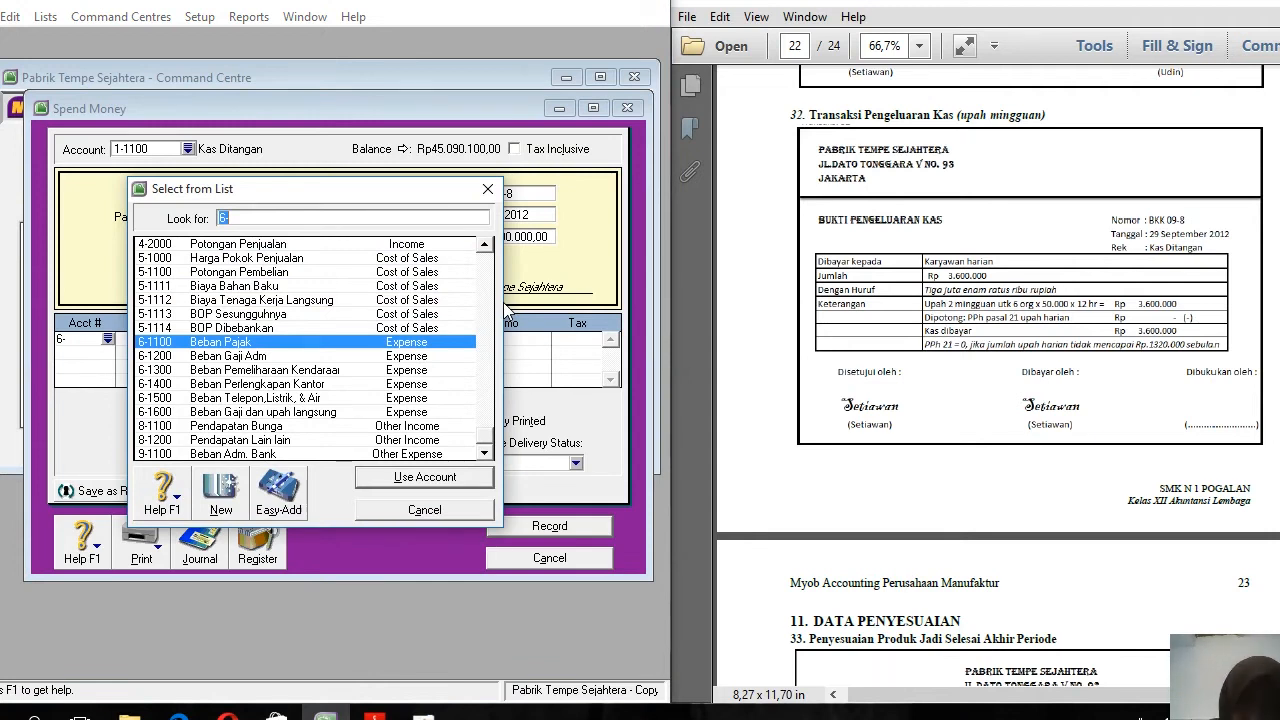
pyautogui.write('2')
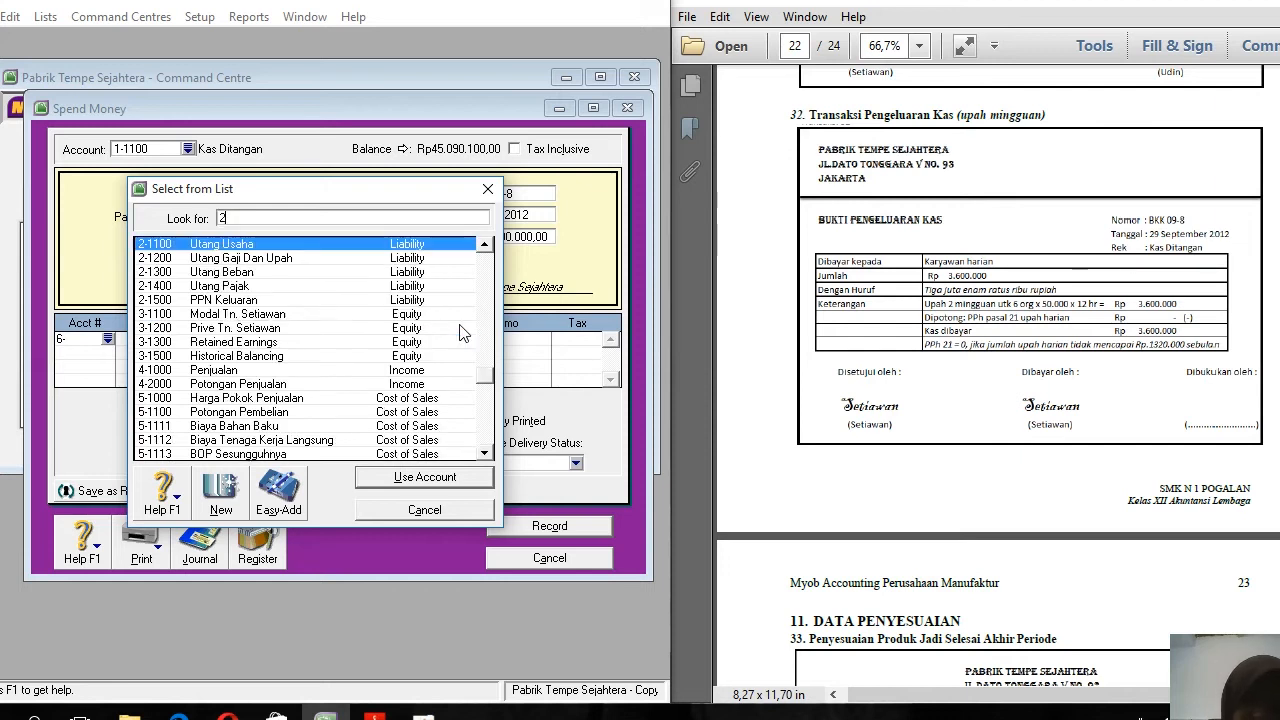
pyautogui.doubleClick(252, 260)
pyautogui.press('Tab')
pyautogui.press('Tab')
pyautogui.press('Tab')
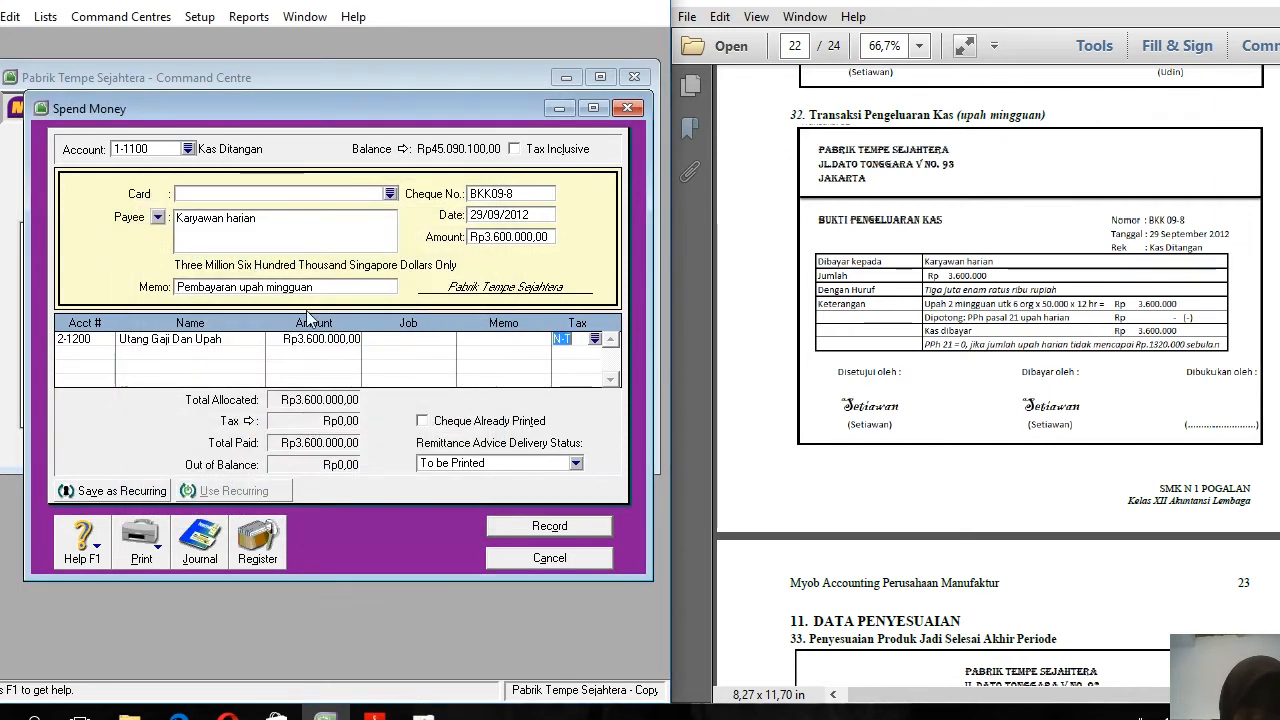
# Review the transaction recap of wage payment BKK09-8 and record it
pyautogui.hotkey('ctrl', 'r')
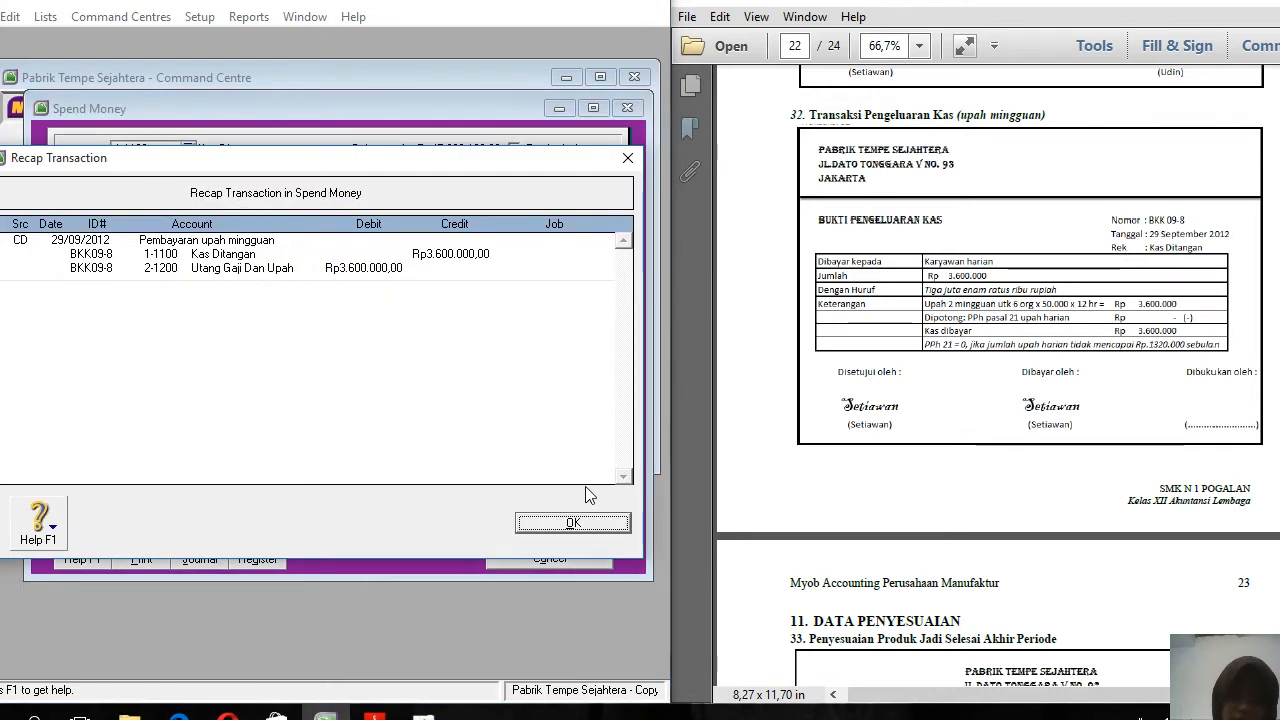
pyautogui.click(572, 523)
pyautogui.click(557, 529)
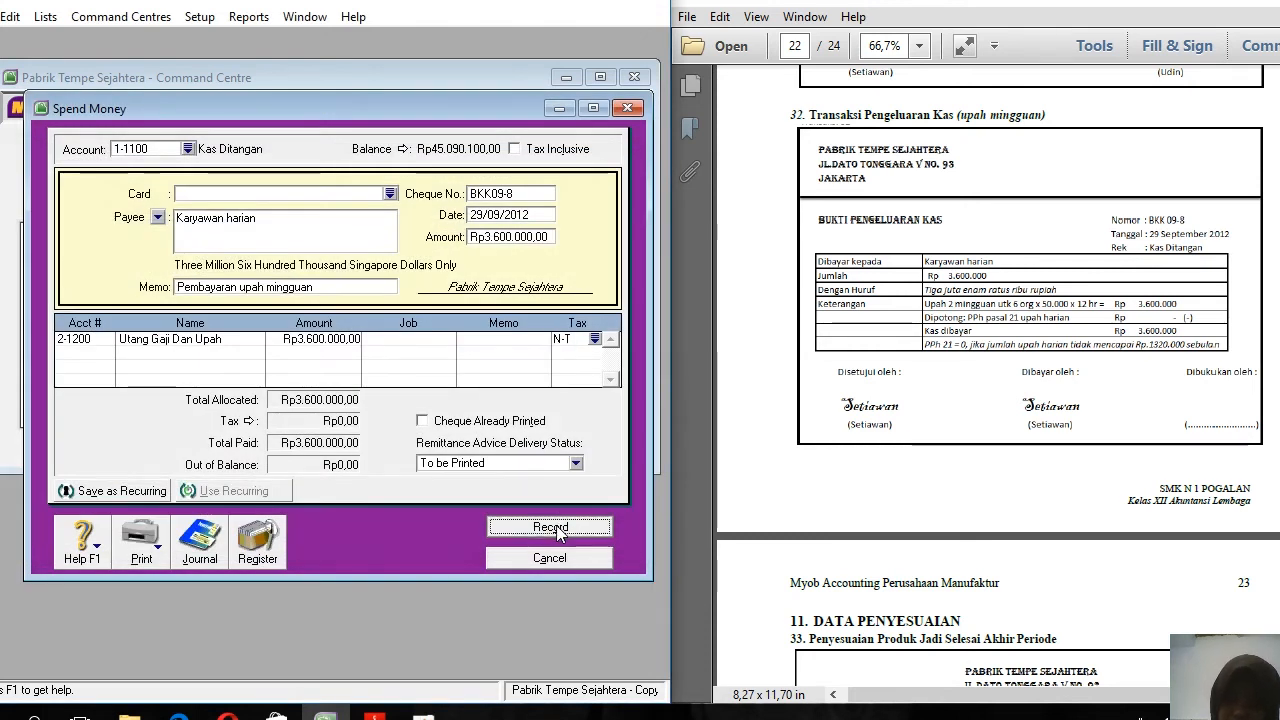
# Close the Spend Money entry and start an Adjust Inventory entry for workbook transaction 33
pyautogui.scroll(-8, 763, 511)
pyautogui.scroll(-1, 763, 511)
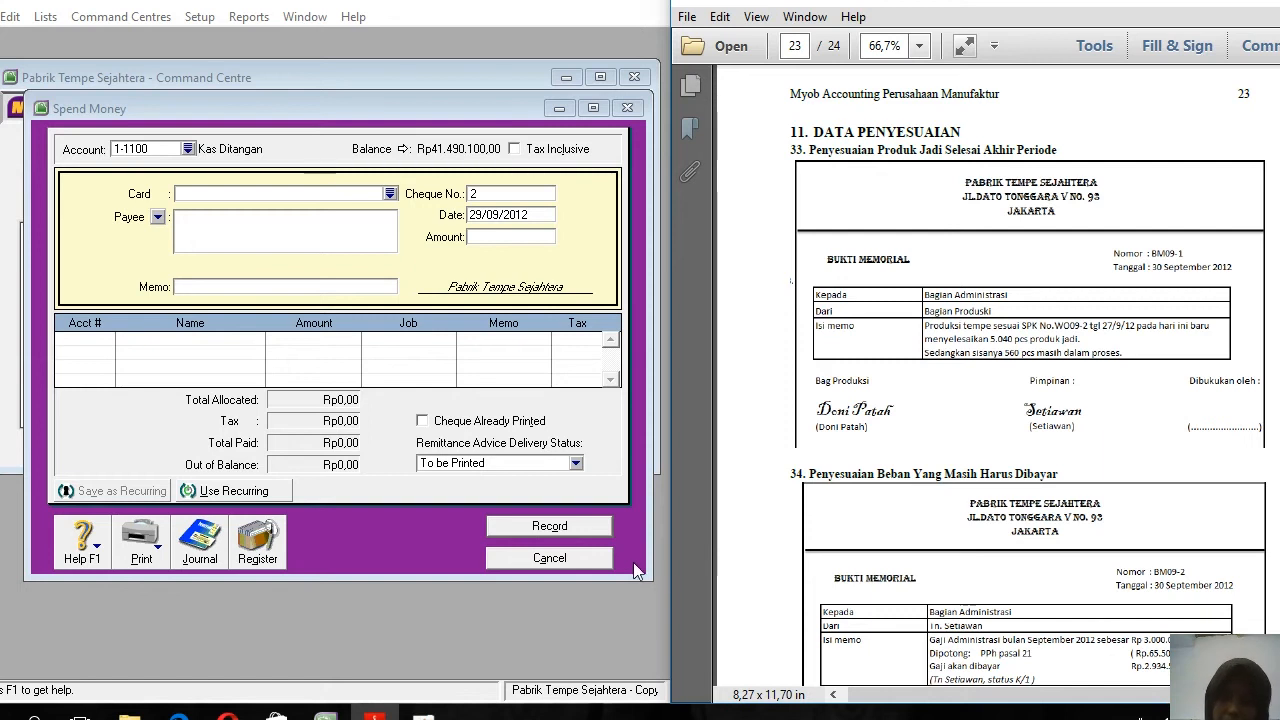
pyautogui.click(558, 558)
pyautogui.click(490, 183)
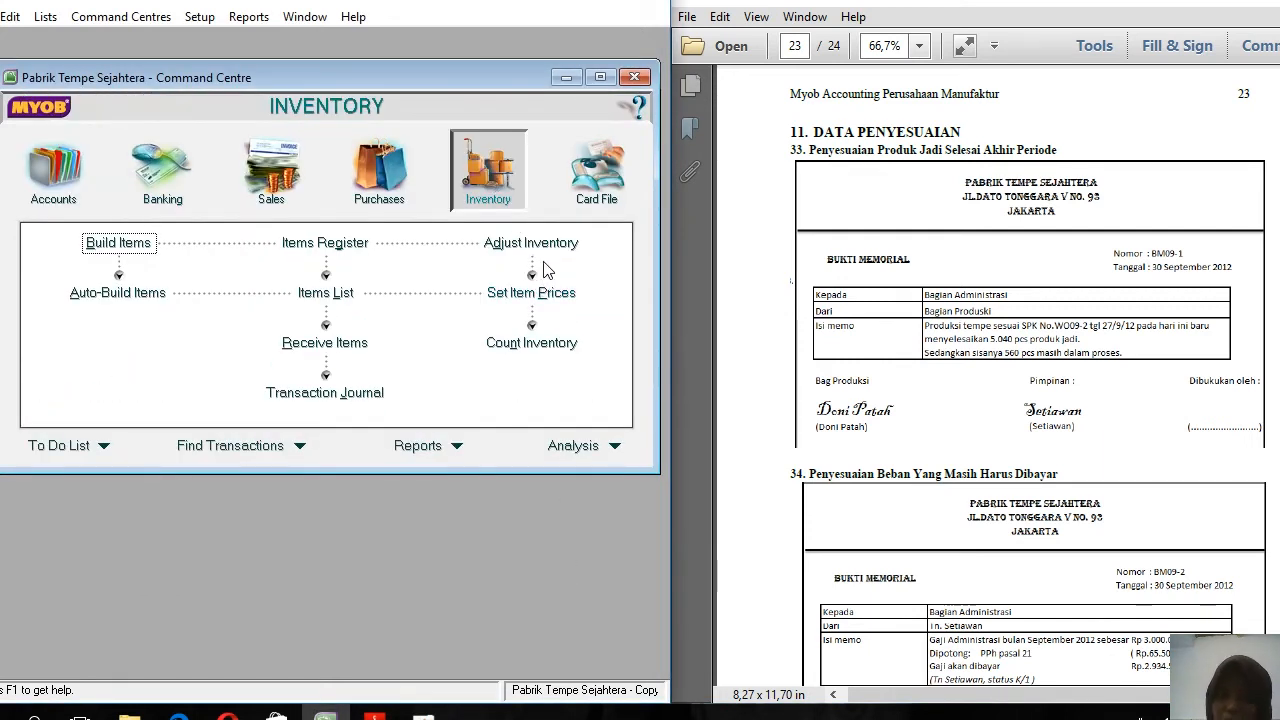
pyautogui.click(541, 256)
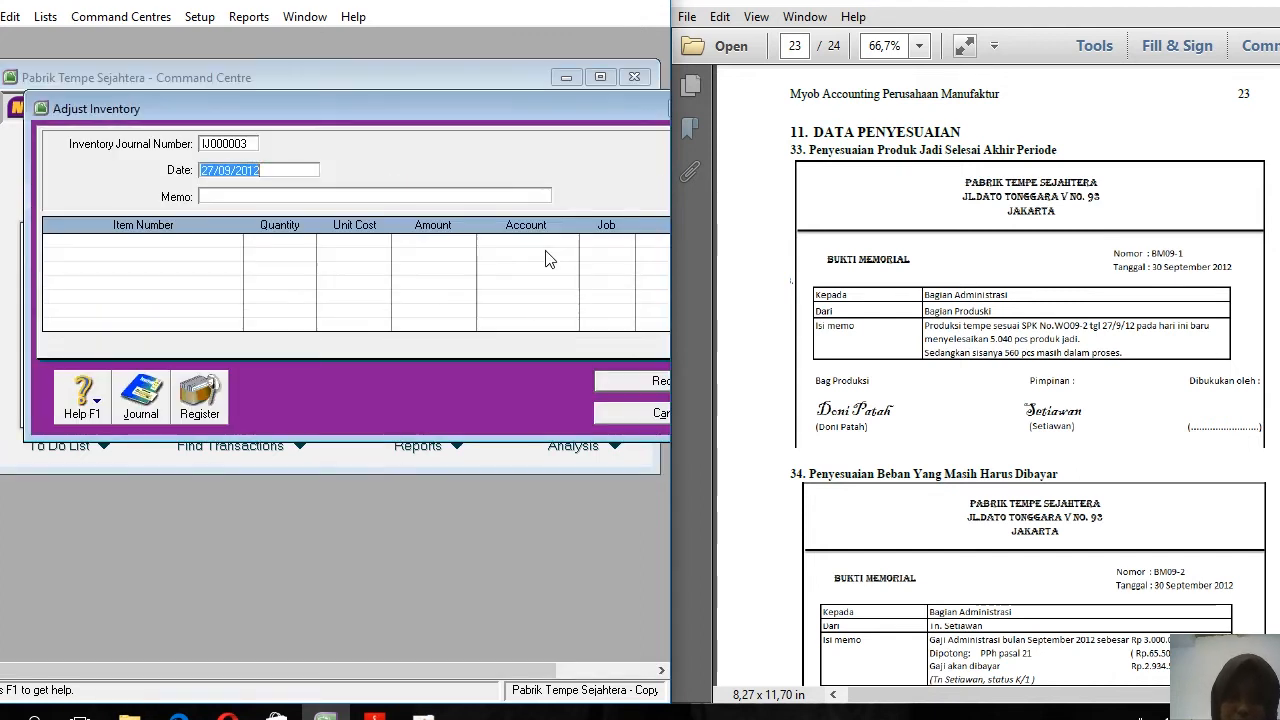
# Set the inventory adjustment's journal number to BM09-1, its date to 30/09/2012 and its memo to "Penyesuaian produk jadi tempe"
pyautogui.click(239, 143)
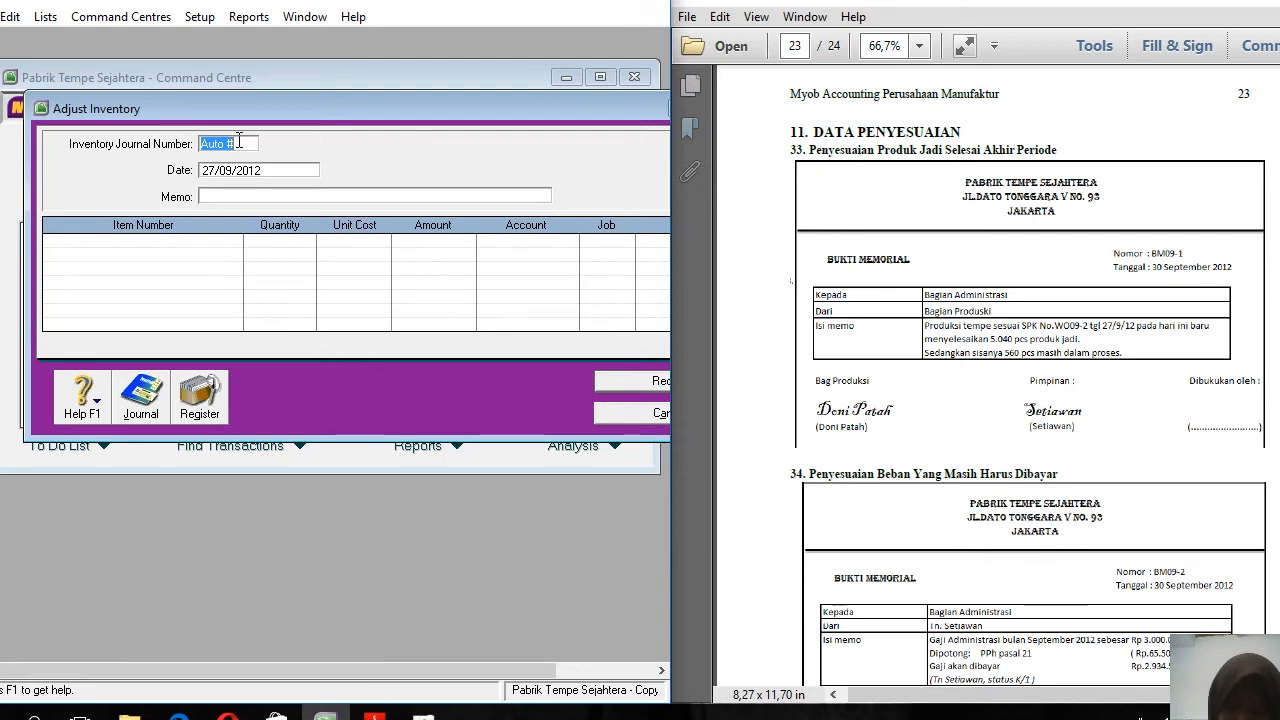
pyautogui.write('BM09-1')
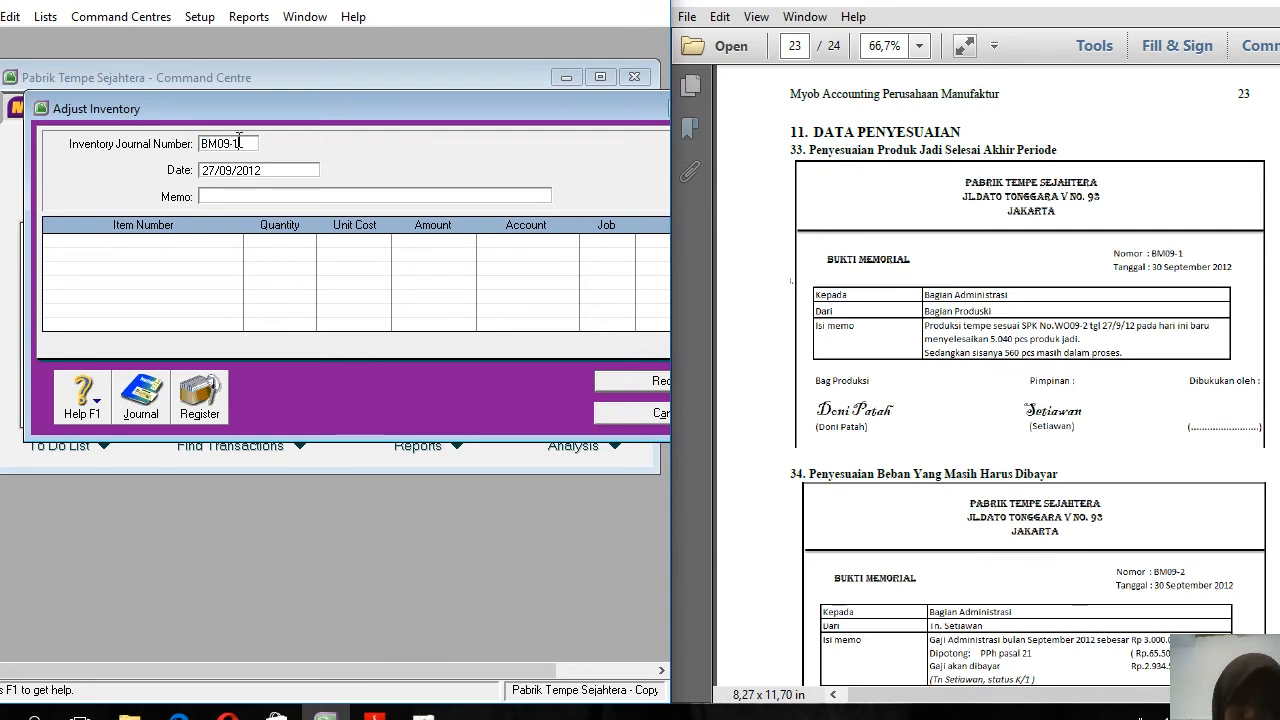
pyautogui.press('Tab')
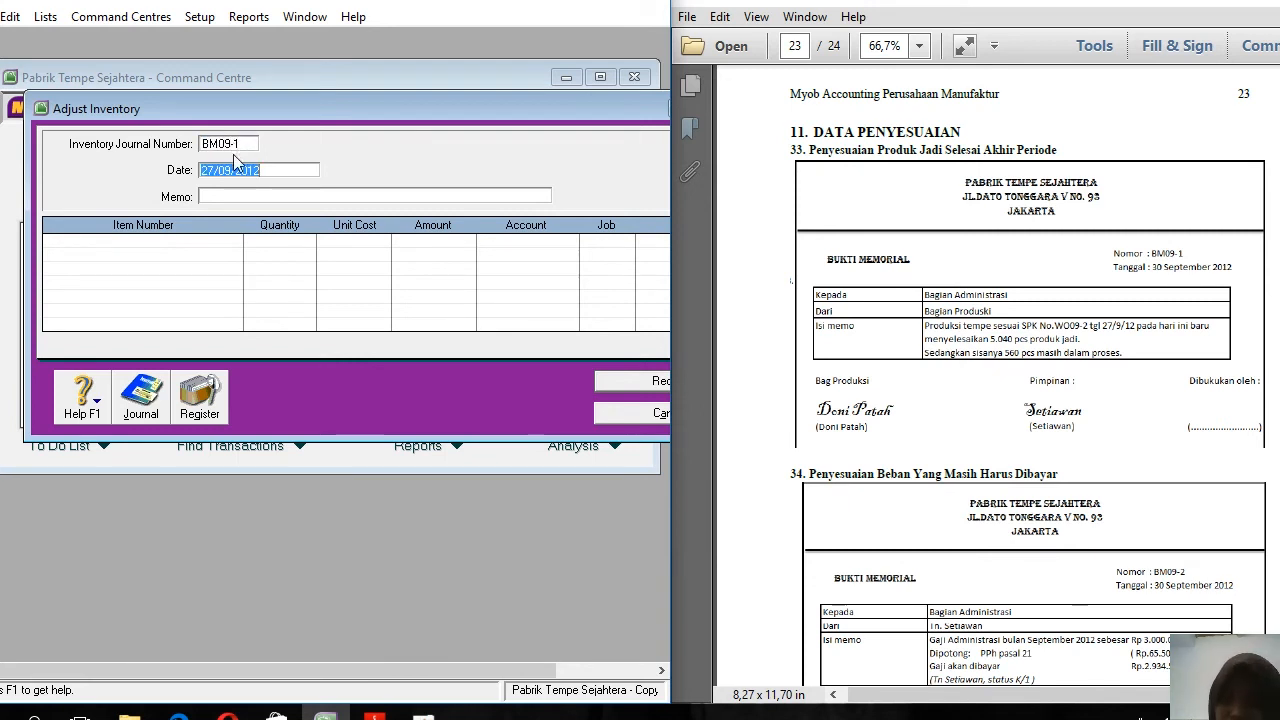
pyautogui.write('30')
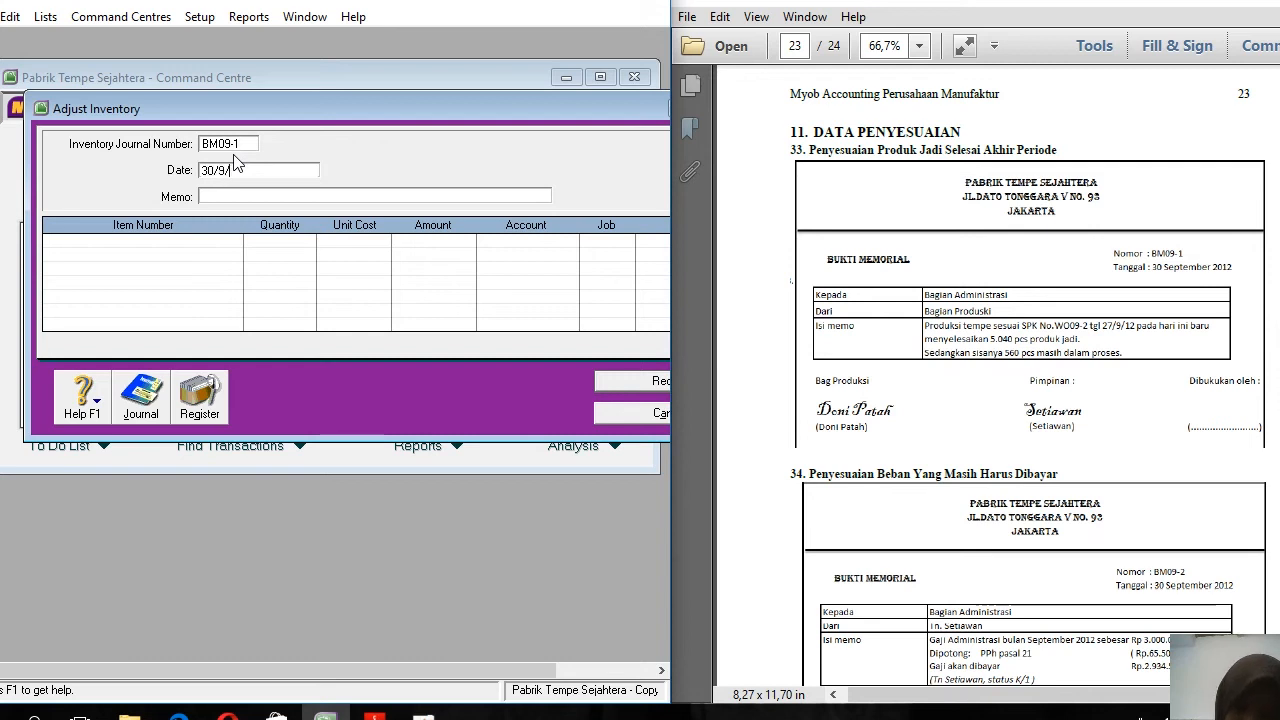
pyautogui.press('Tab')
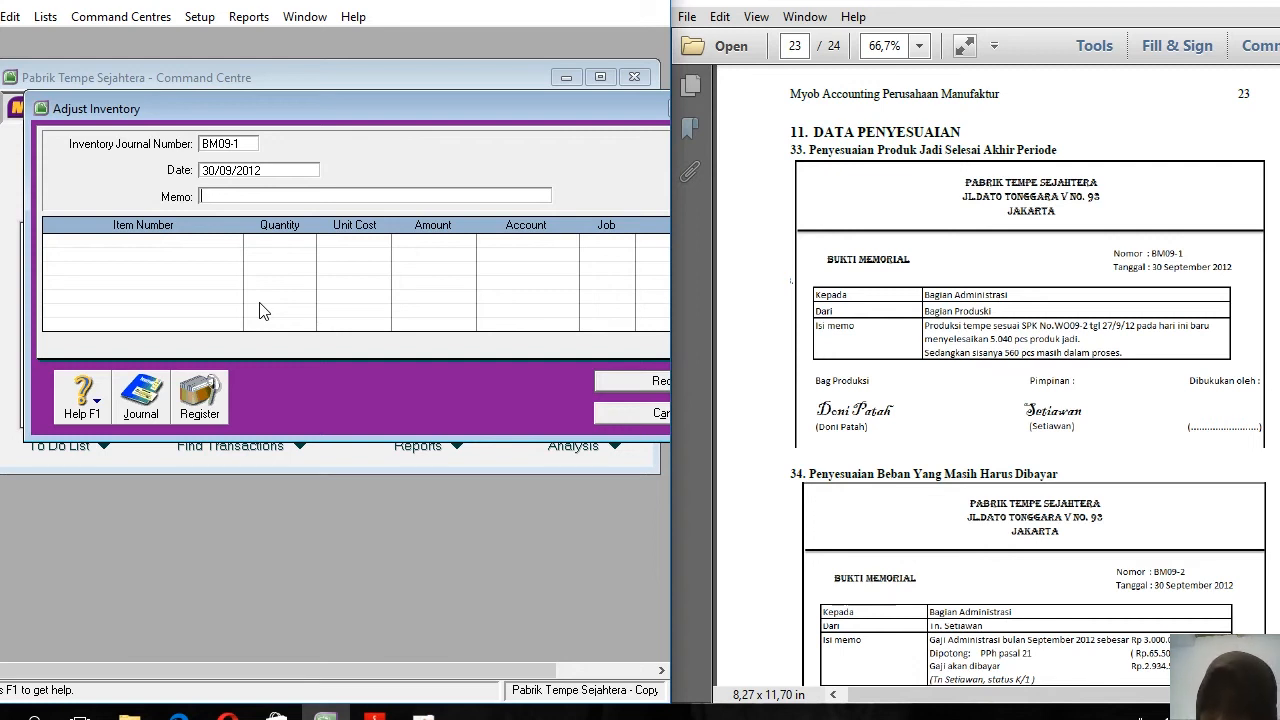
pyautogui.write('Penyesuaian pro')
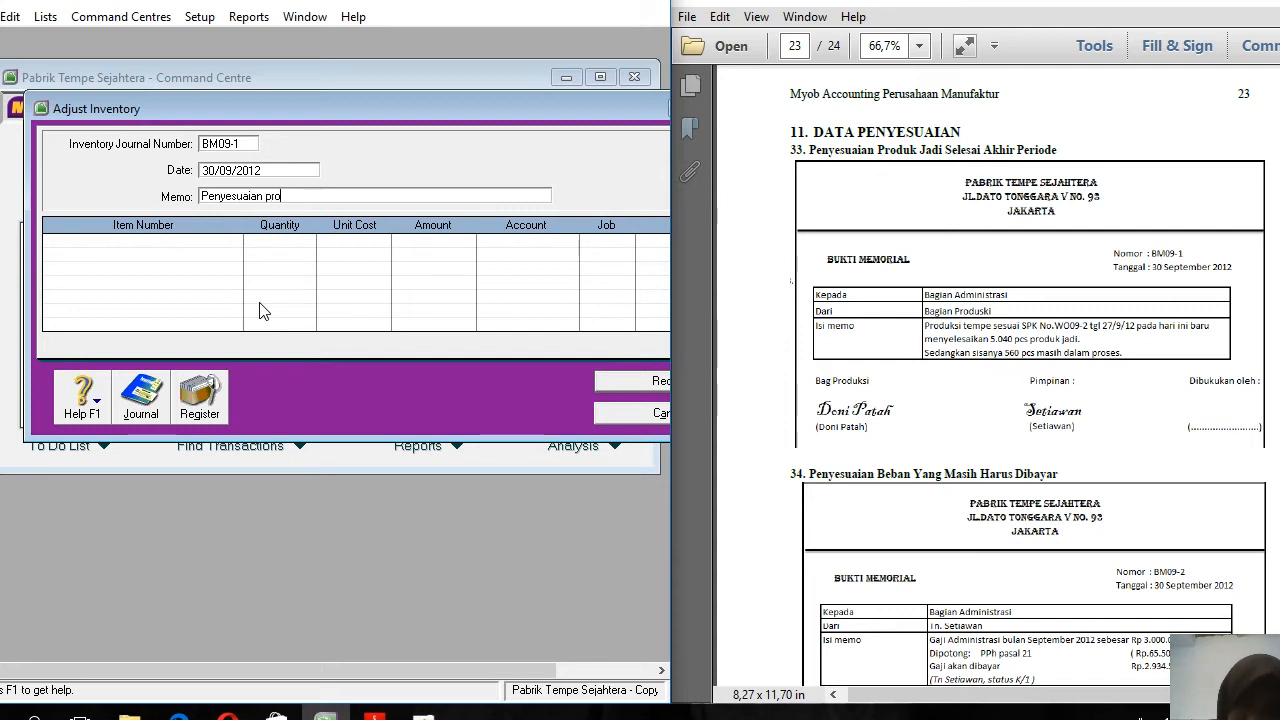
pyautogui.write('duk jadi tempe')
# Add item P001 TEMPE to the adjustment with a quantity of 5.040 and a unit cost of Rp3.000
pyautogui.press('Tab')
pyautogui.press('Tab')
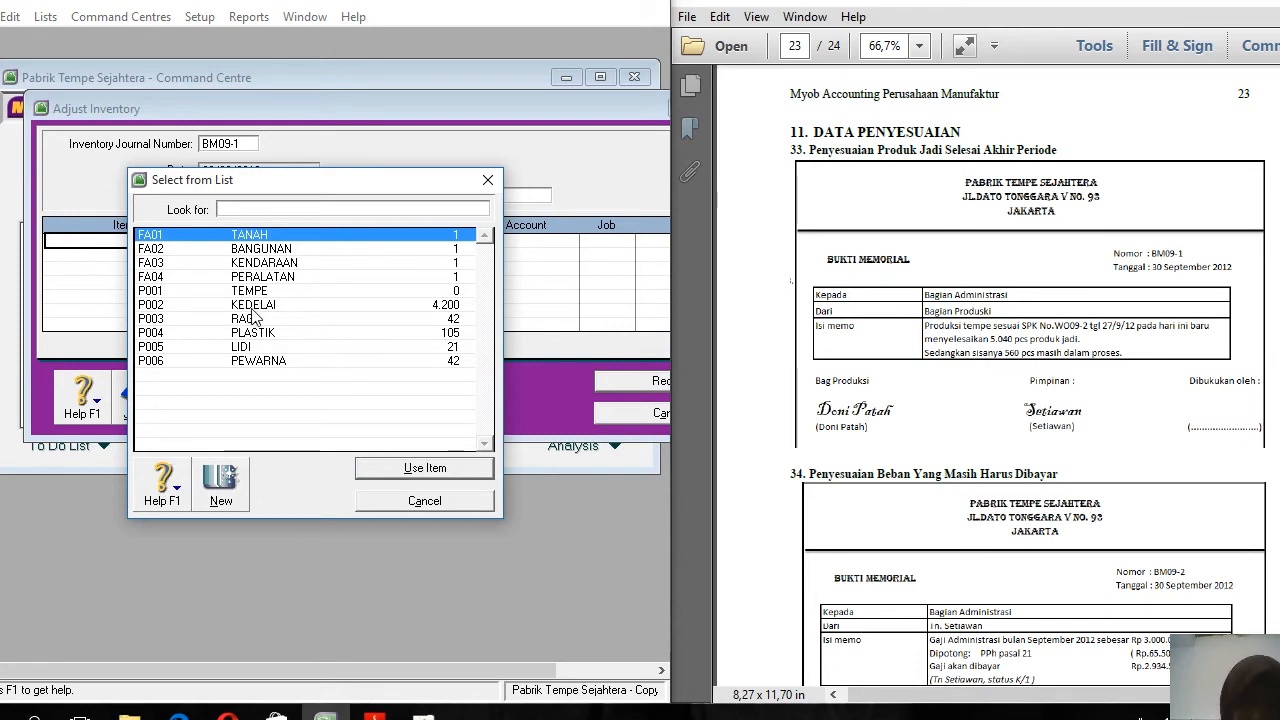
pyautogui.click(231, 298)
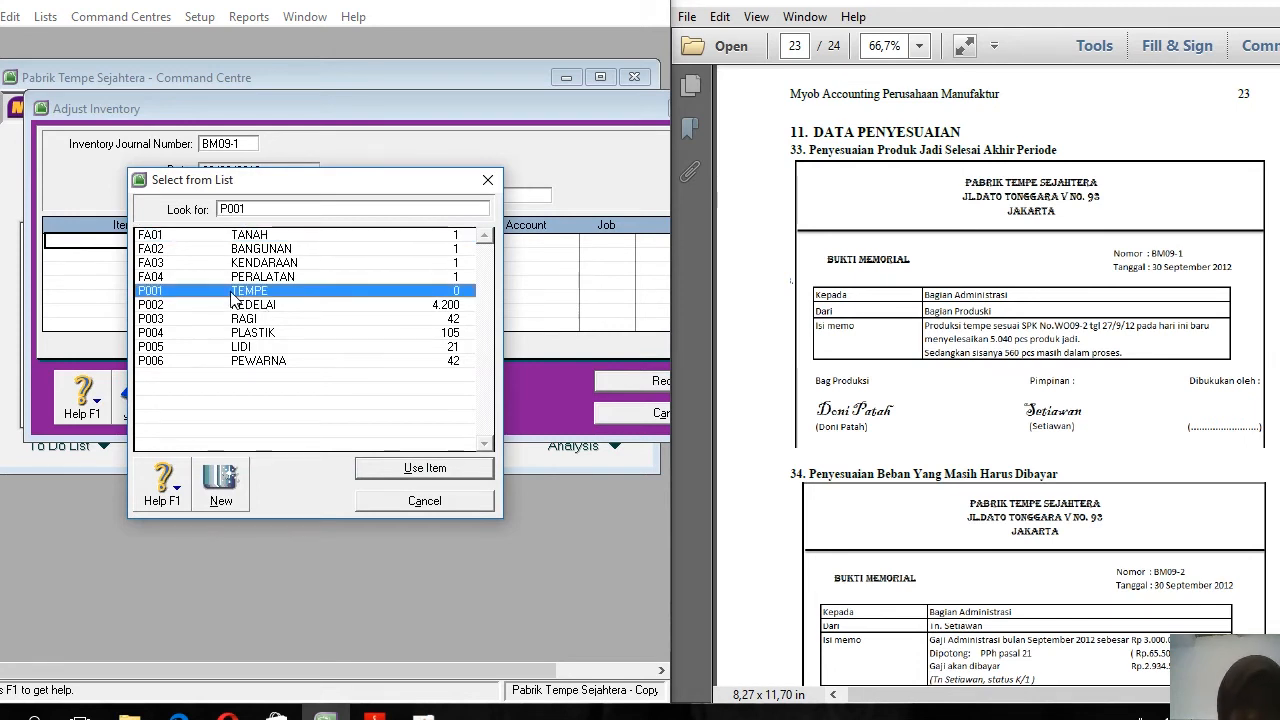
pyautogui.click(400, 472)
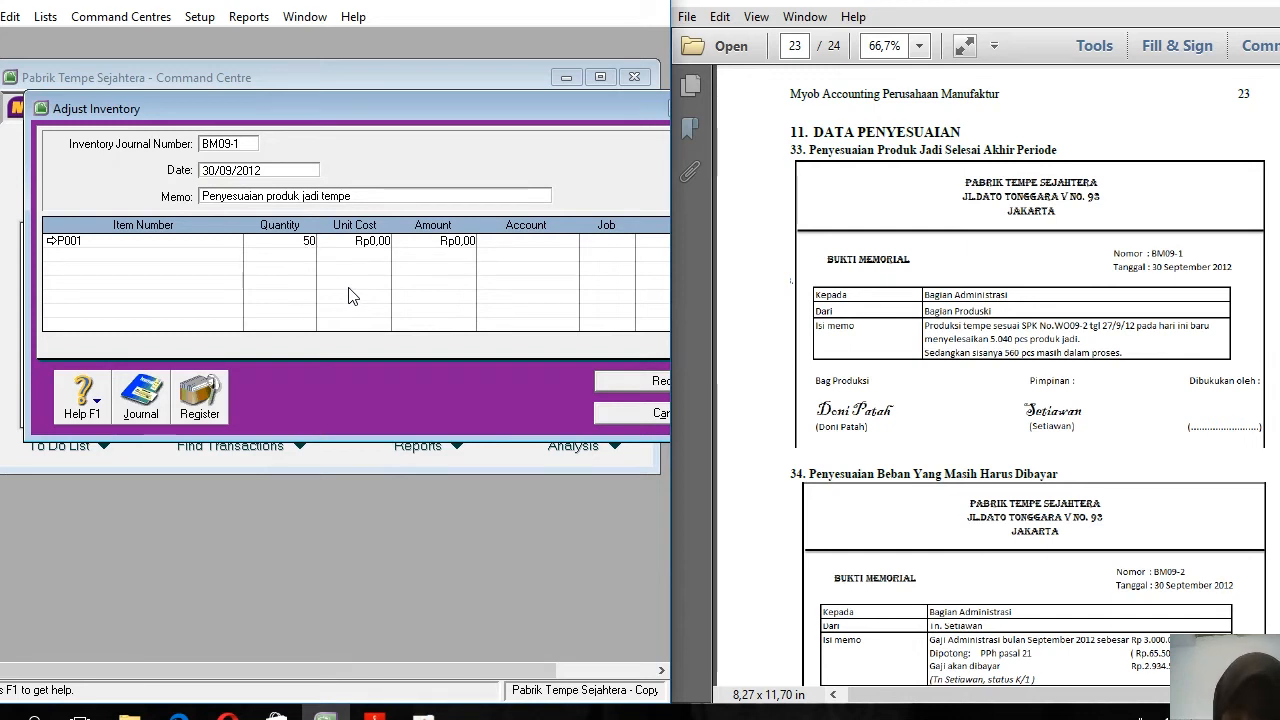
pyautogui.press('Tab')
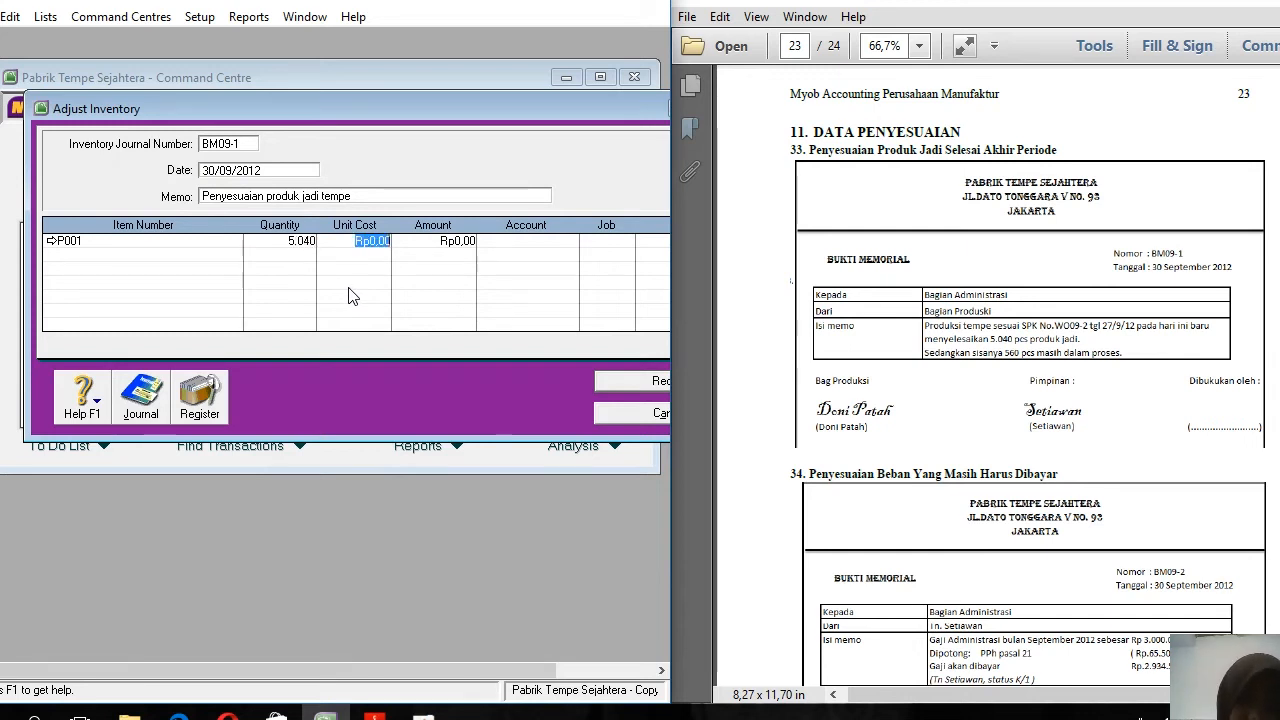
pyautogui.write('3000')
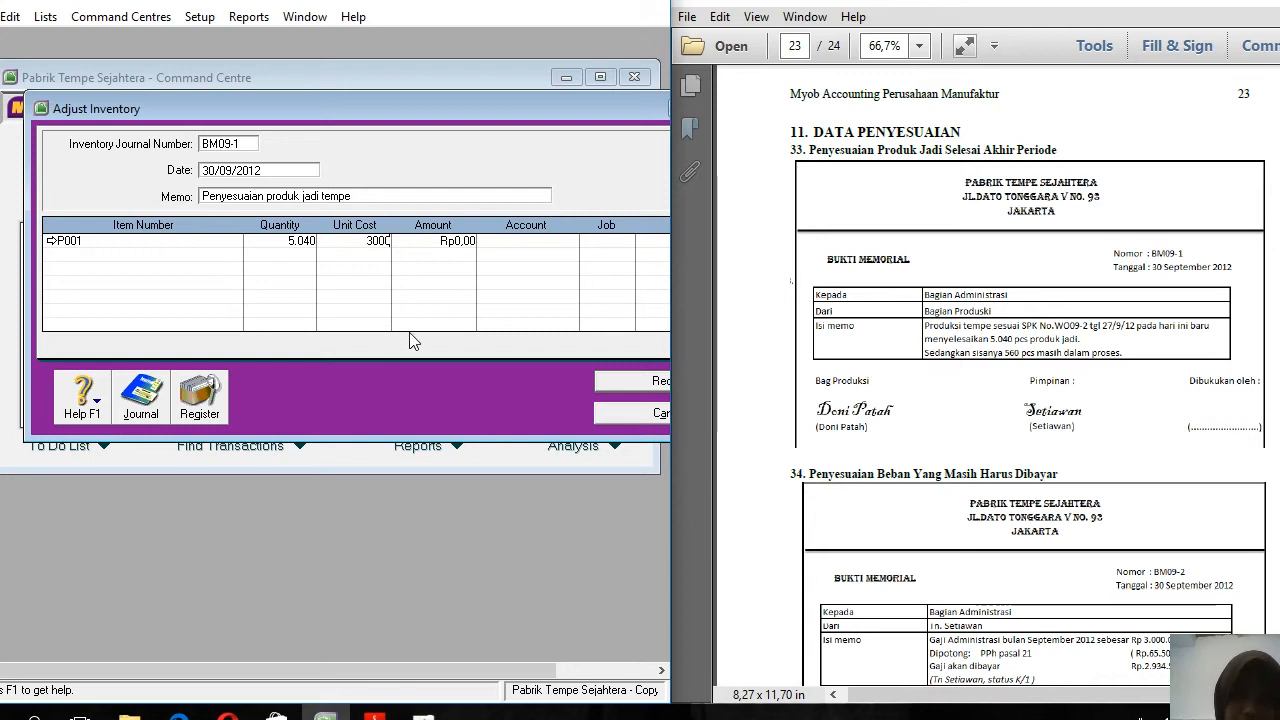
# Allocate the P001 adjustment line to account 5-1000 Harga Pokok Penjualan, adding no further item
pyautogui.press('Tab')
pyautogui.press('Tab')
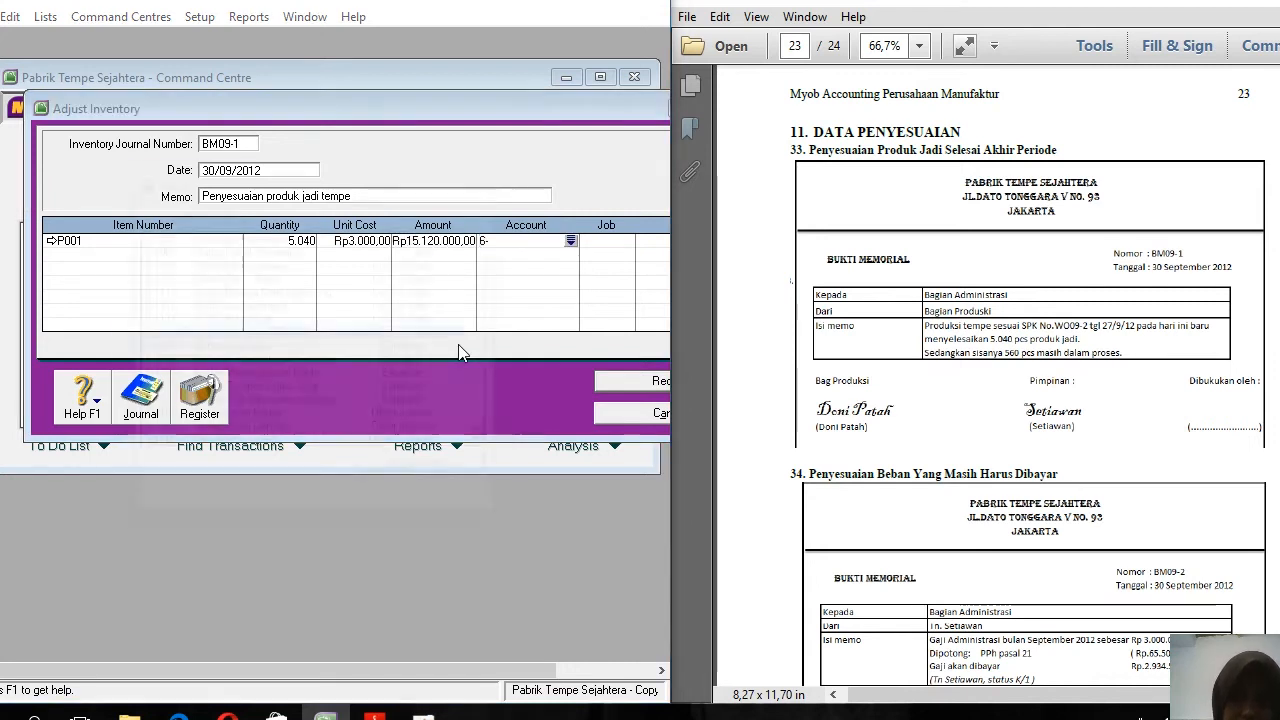
pyautogui.write('6-')
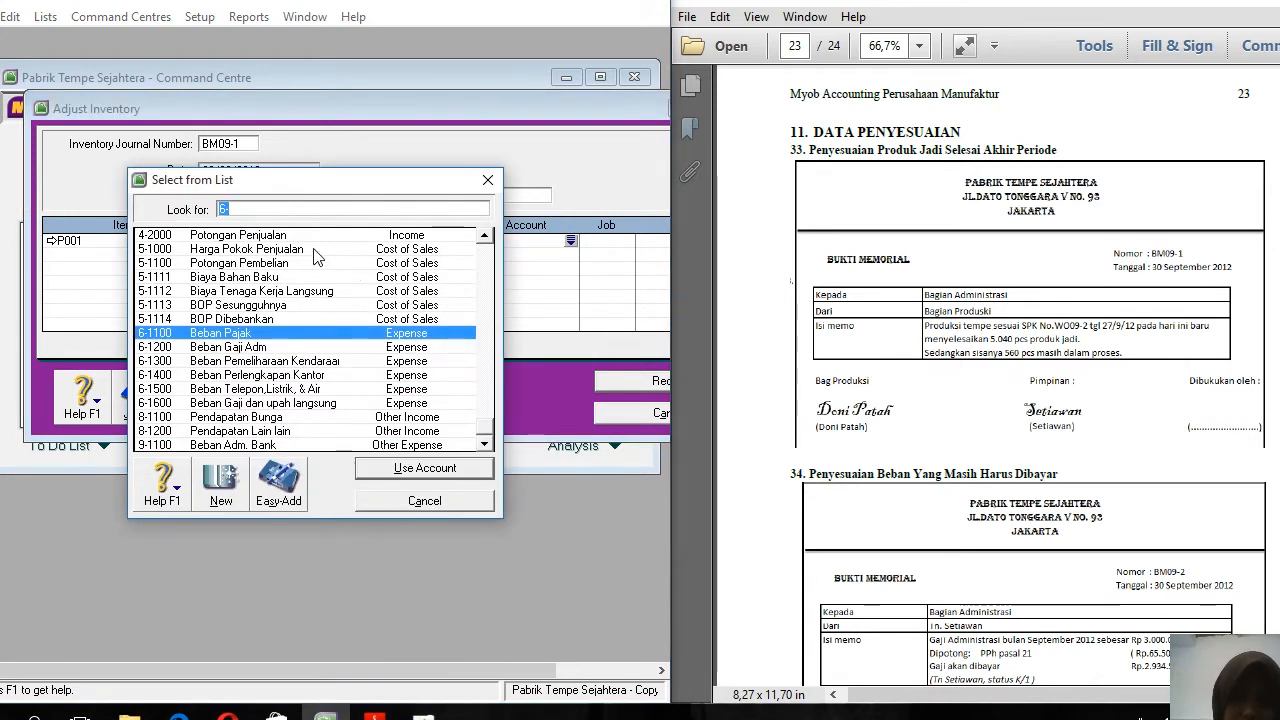
pyautogui.doubleClick(288, 250)
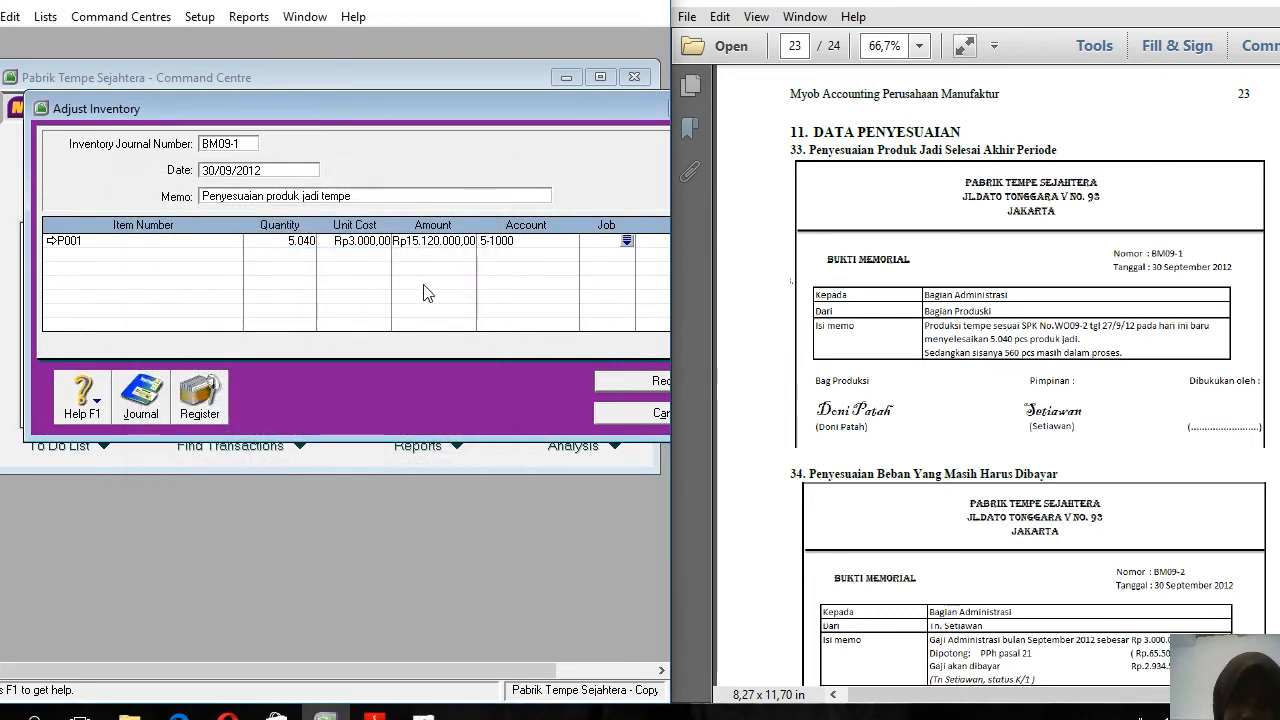
pyautogui.press('Tab')
pyautogui.press('Tab')
pyautogui.press('Tab')
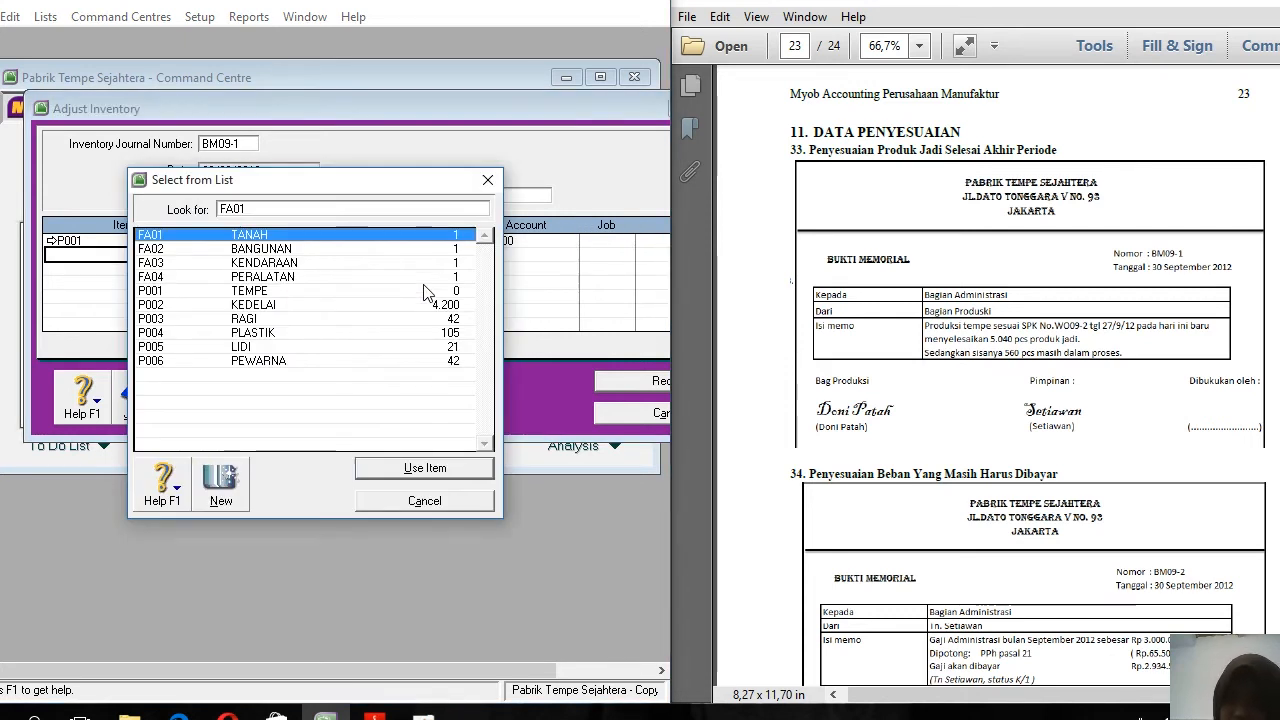
pyautogui.click(488, 180)
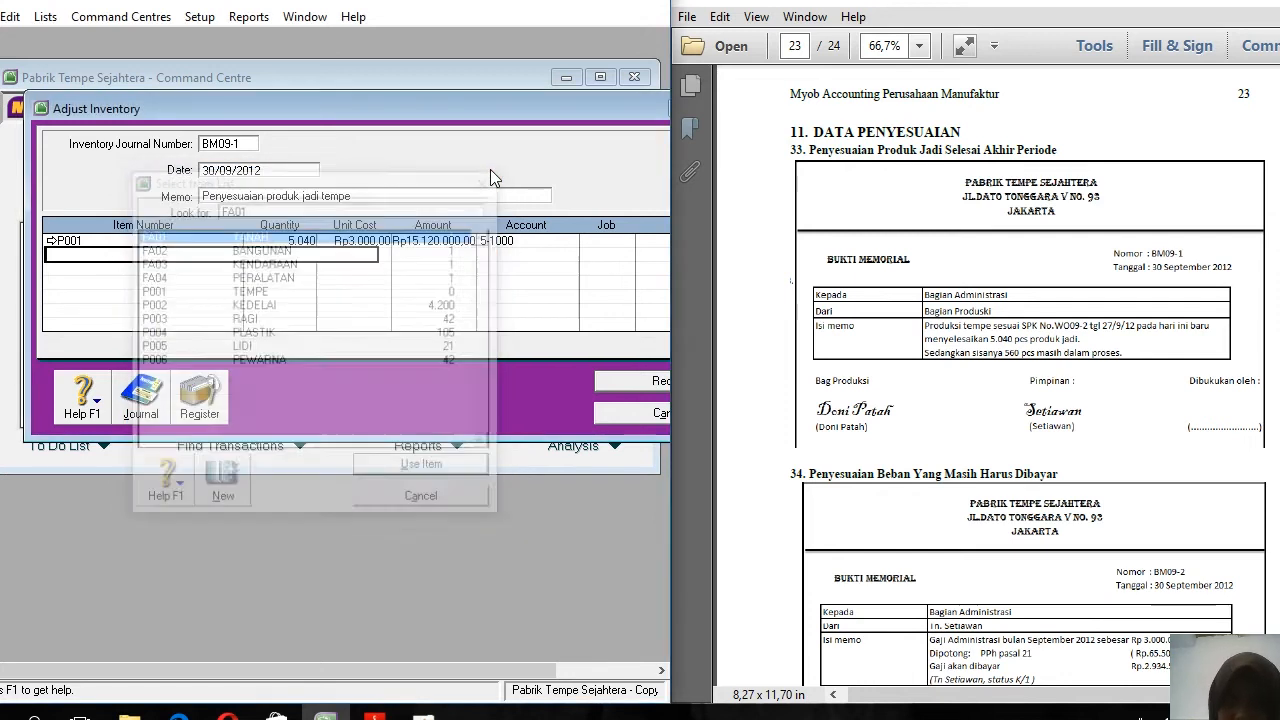
# Review the transaction recap of the finished-goods adjustment BM09-1 and record it
pyautogui.hotkey('ctrl', 'r')
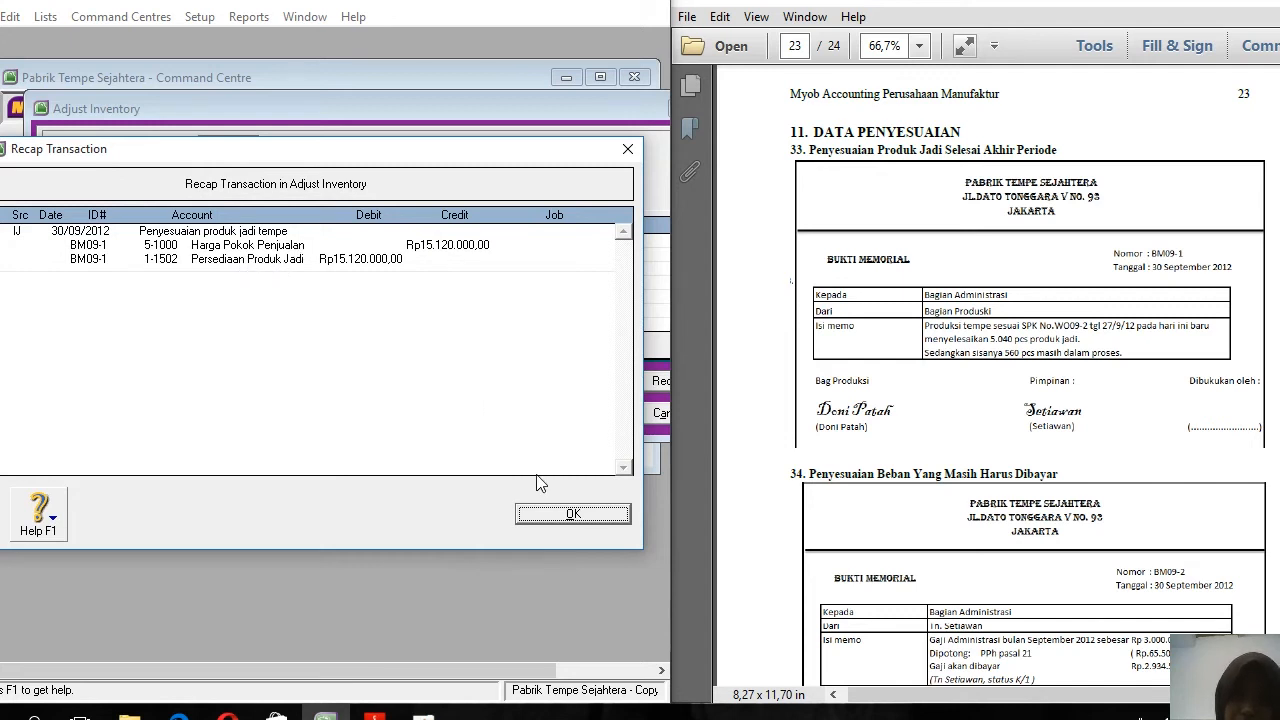
pyautogui.click(573, 518)
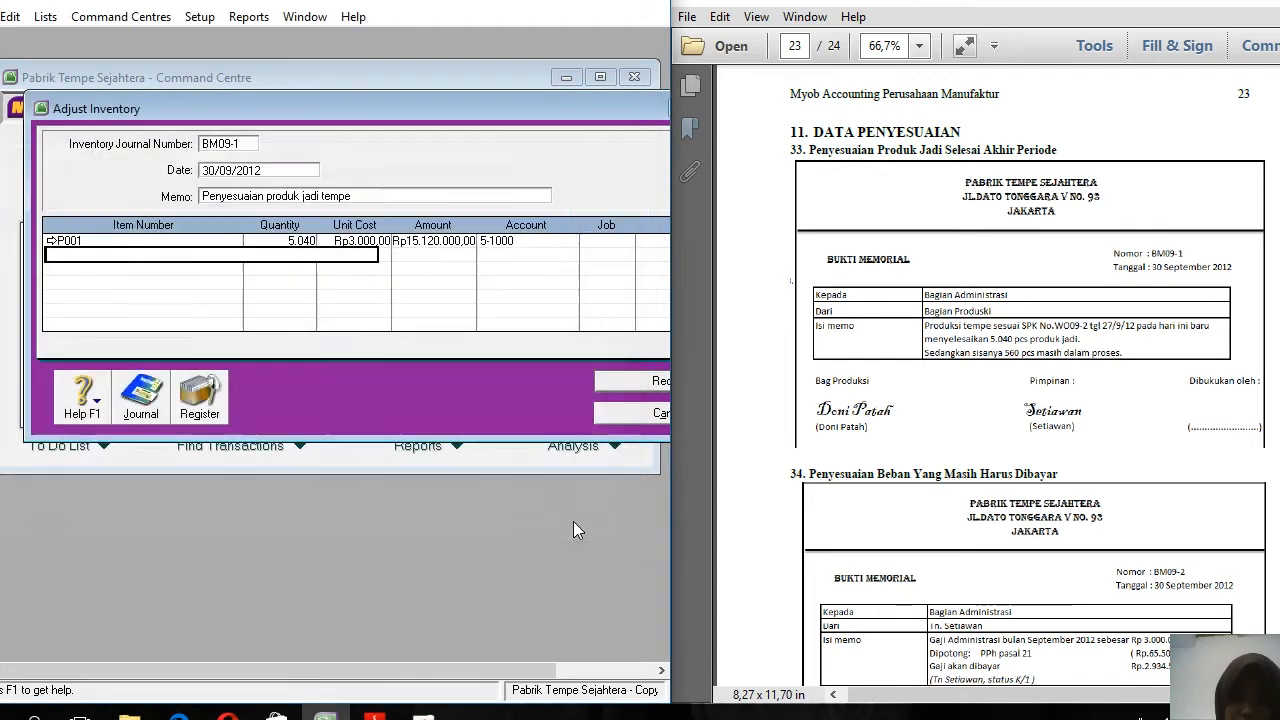
pyautogui.click(640, 384)
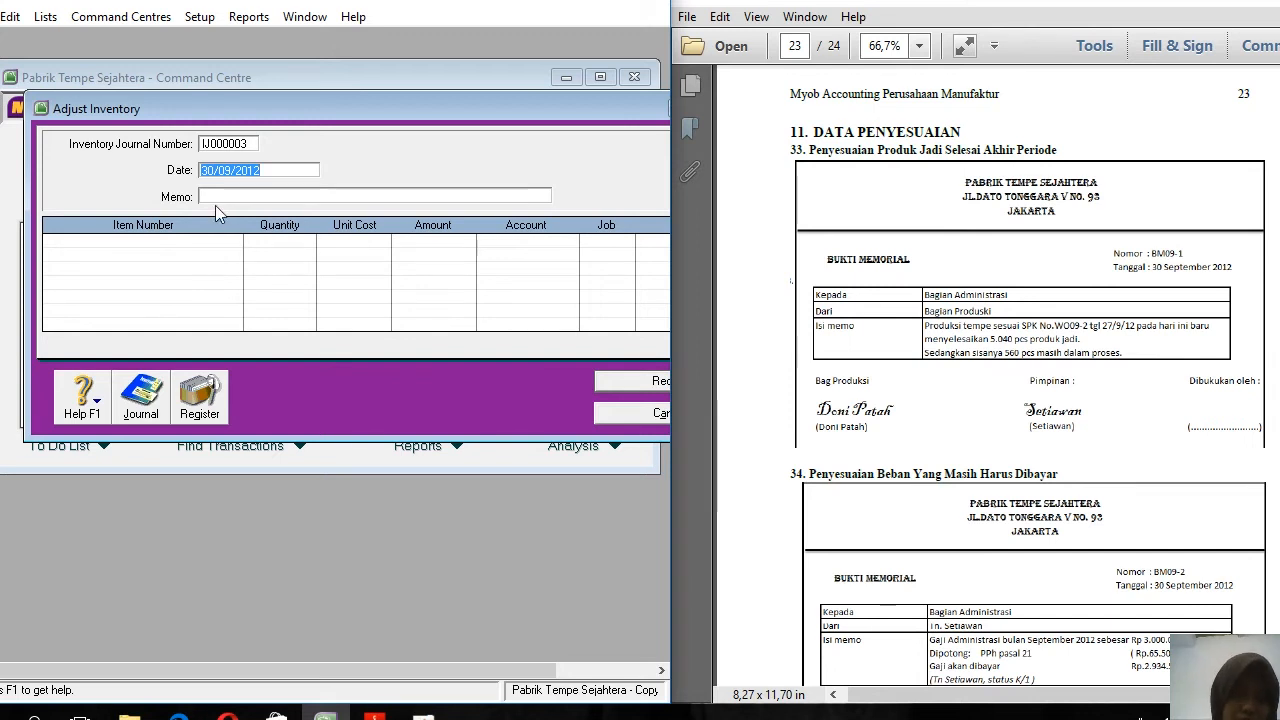
# Give the next inventory adjustment the journal number BM09-1 and the memo "Penyesuaian produk dalam proses tempe"
pyautogui.click(221, 147)
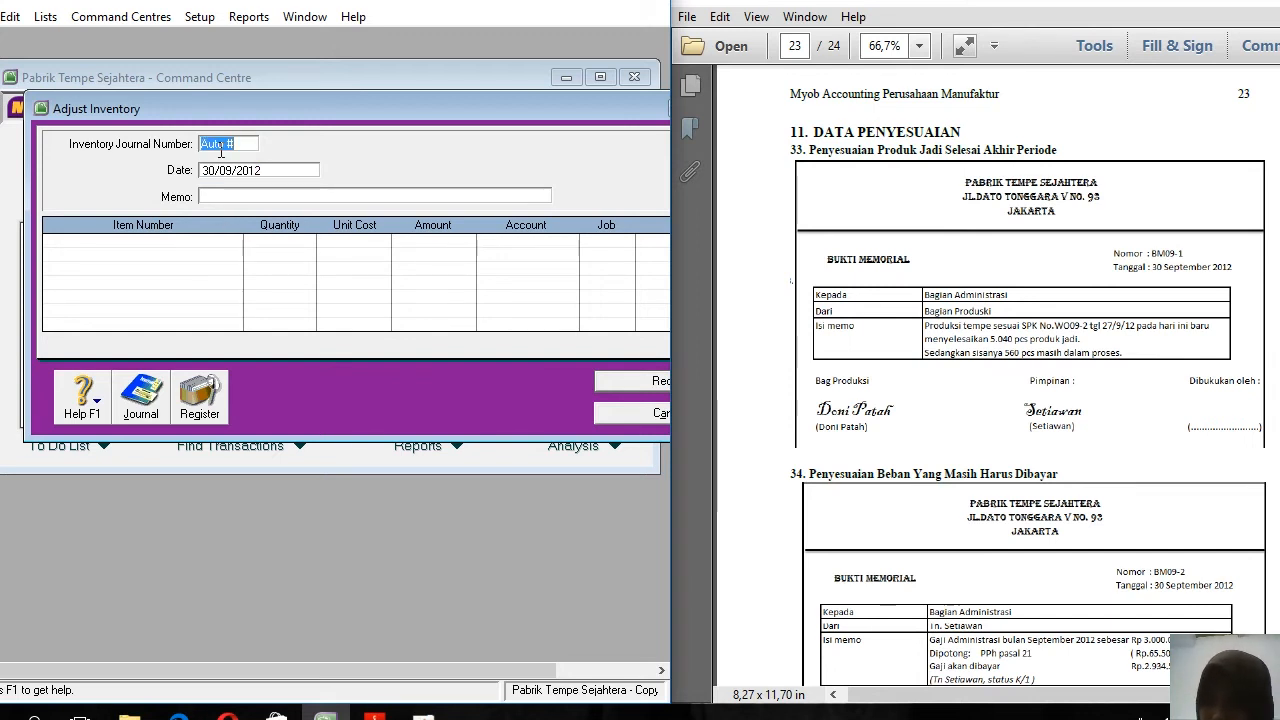
pyautogui.write('BM09-1')
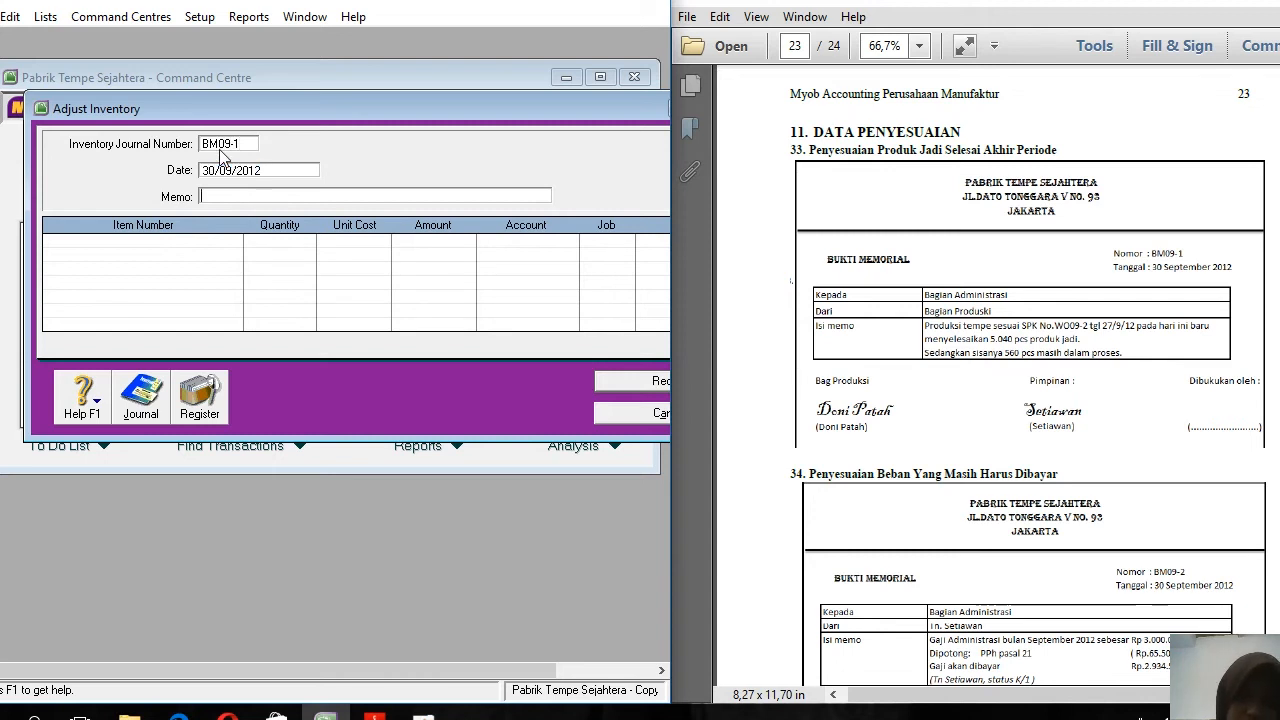
pyautogui.press('Tab')
pyautogui.press('Tab')
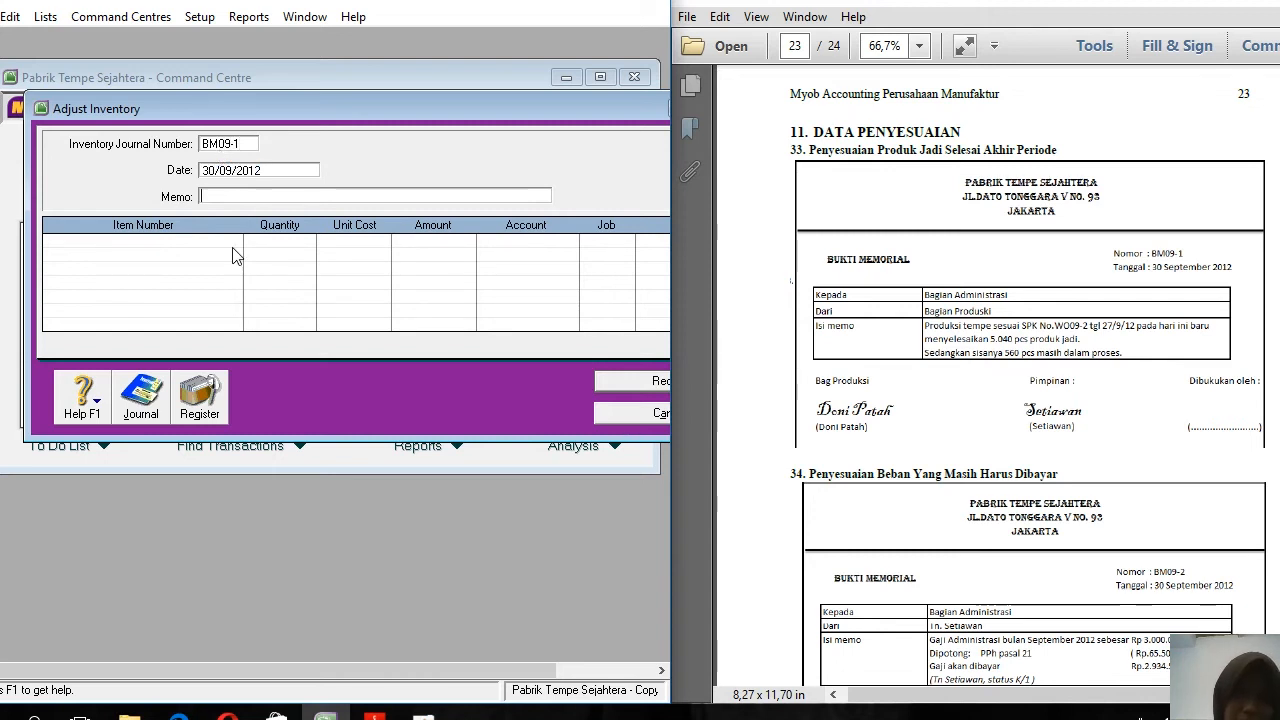
pyautogui.write('P')
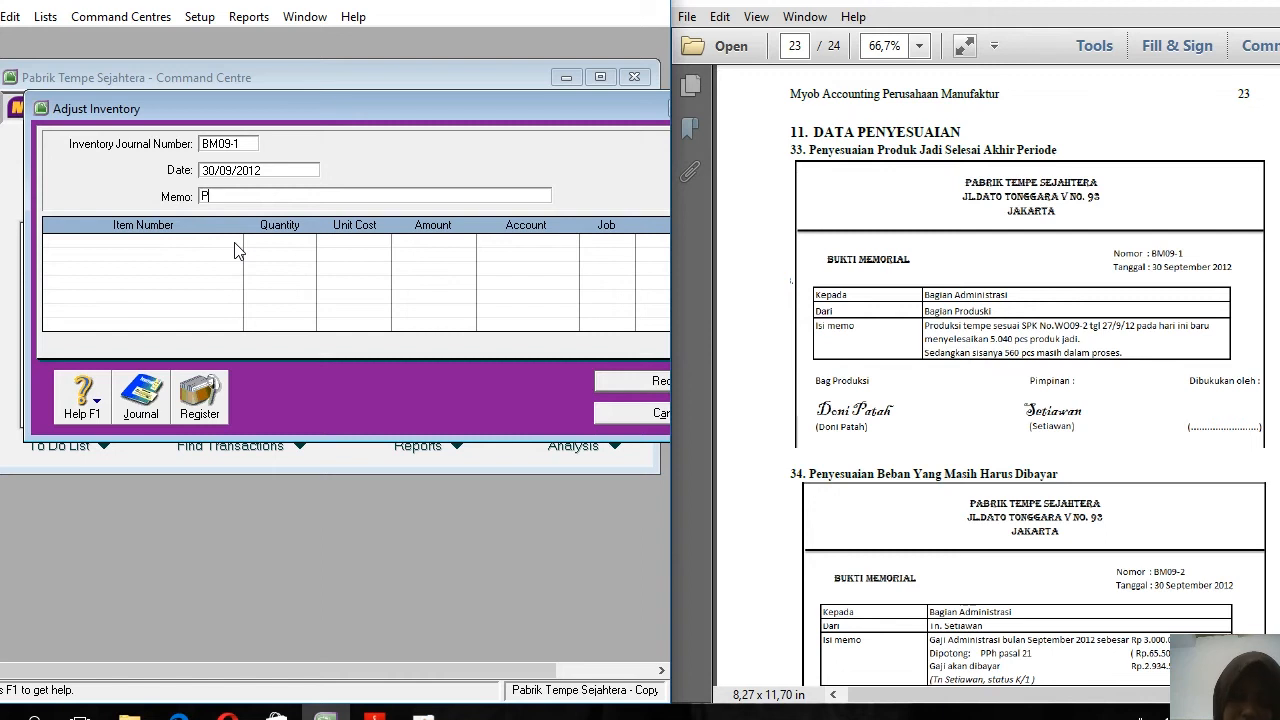
pyautogui.write('enyesuaian produk dalam proses tempe')
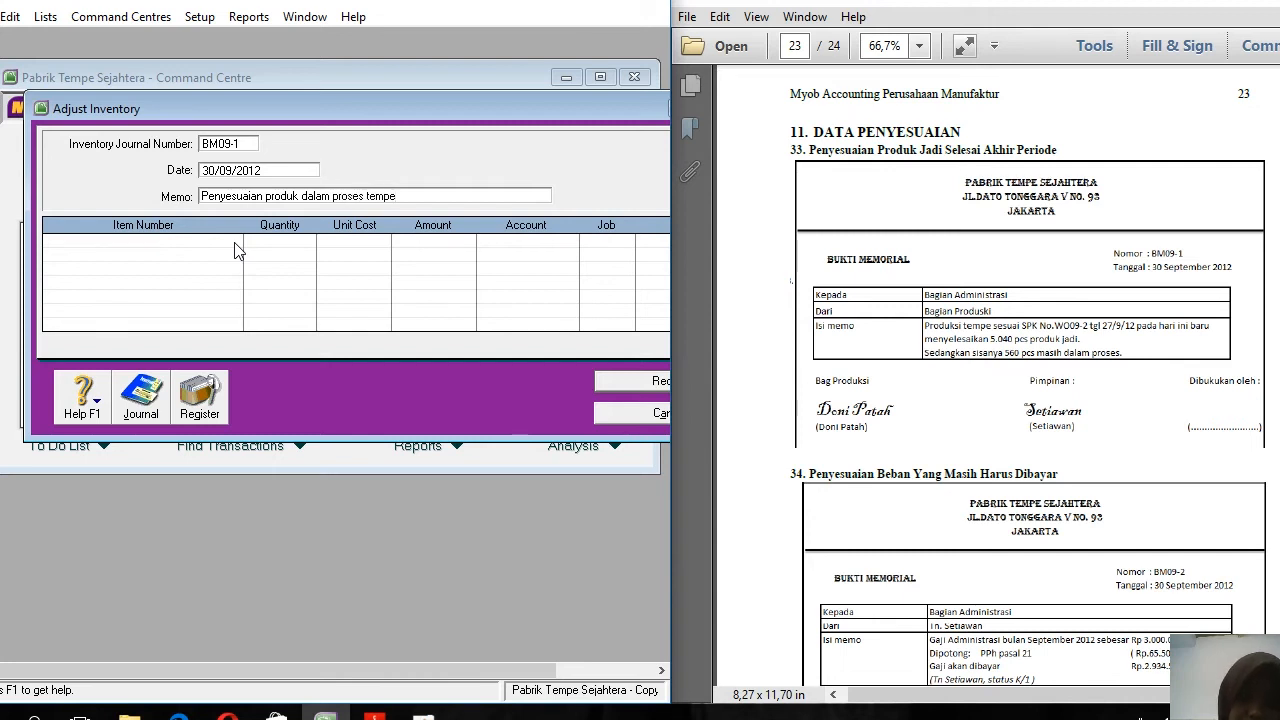
# Add item P001 TEMPE to the adjustment and change the item's inventory asset account to 1-1501 Persediaan Barang Dalam Proses
pyautogui.press('Tab')
pyautogui.press('Tab')
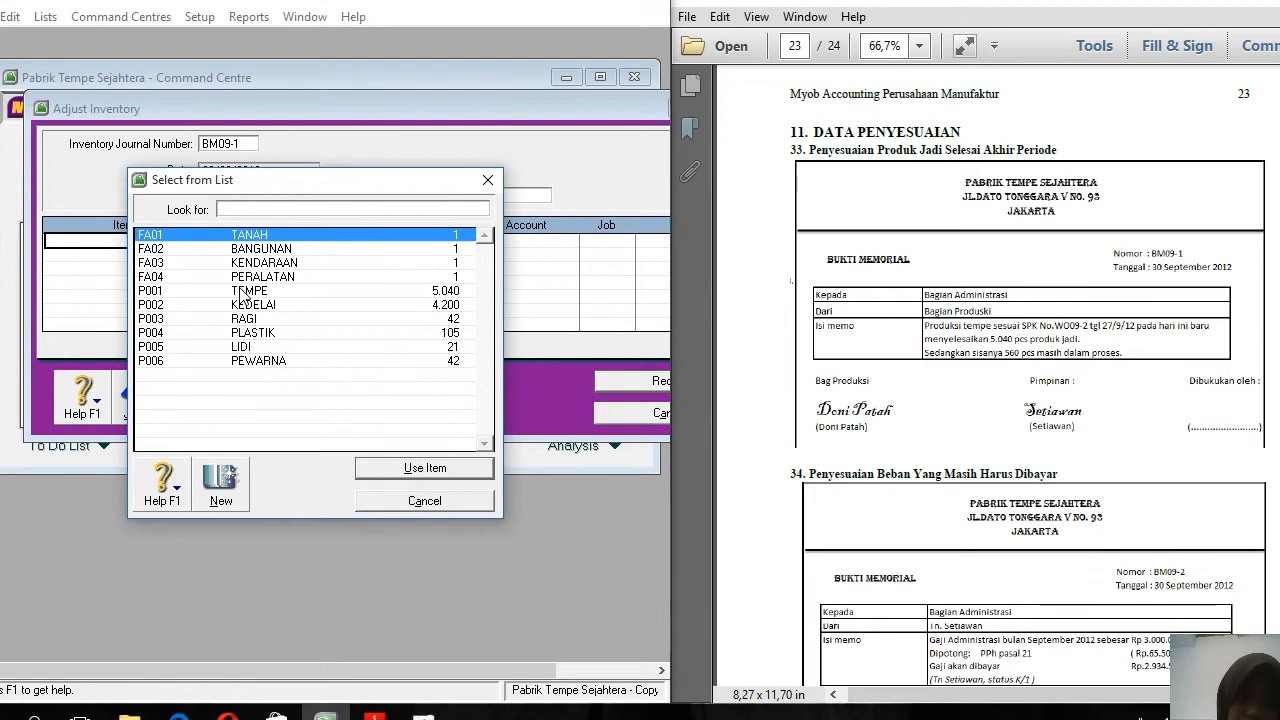
pyautogui.doubleClick(245, 292)
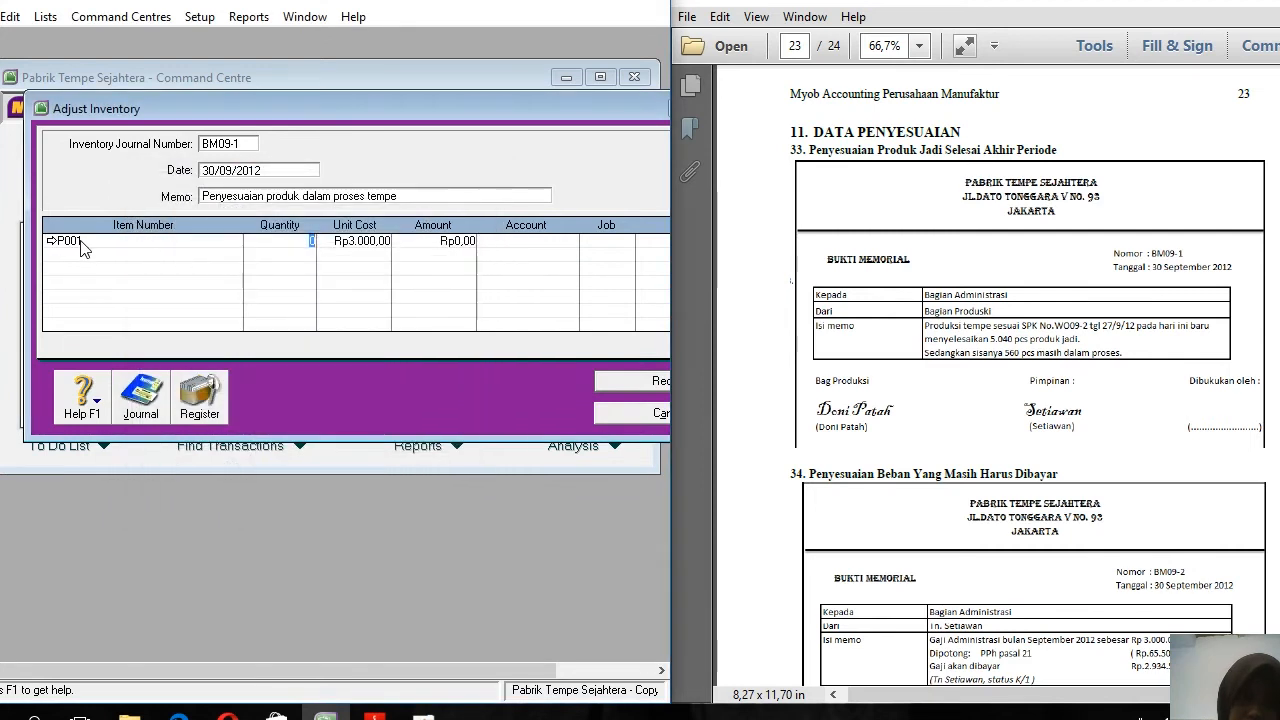
pyautogui.click(50, 241)
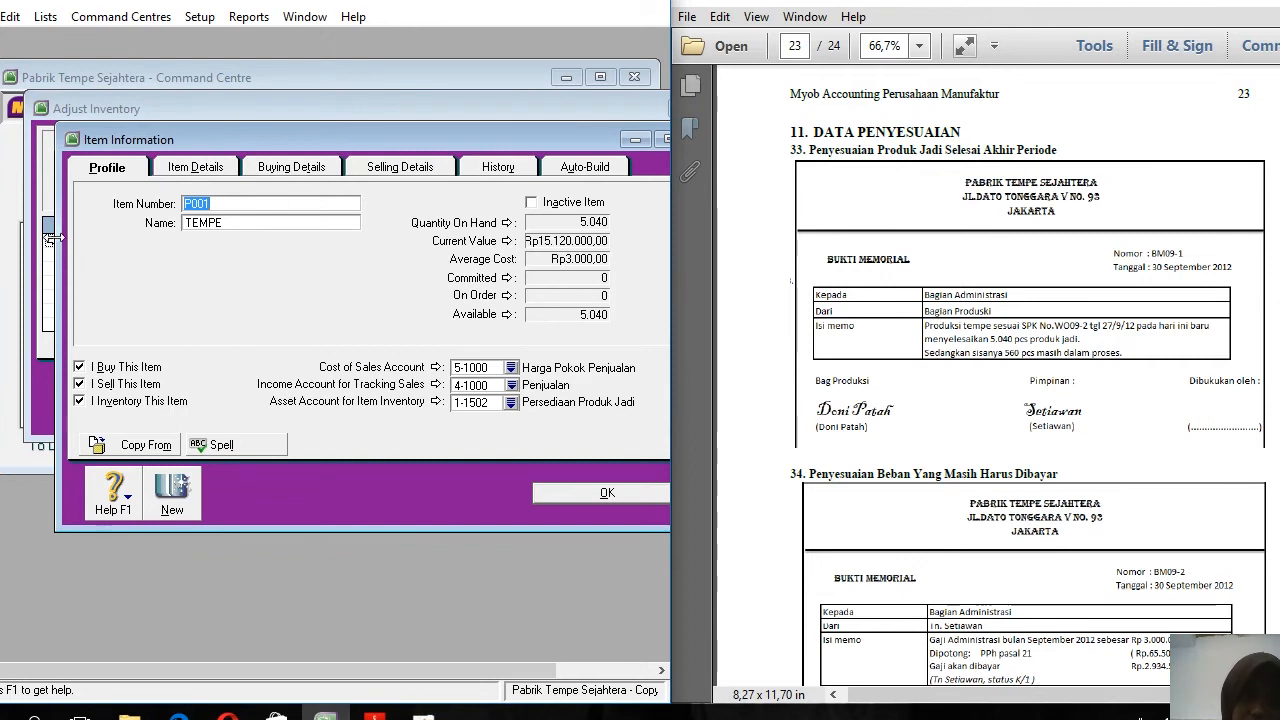
pyautogui.click(511, 402)
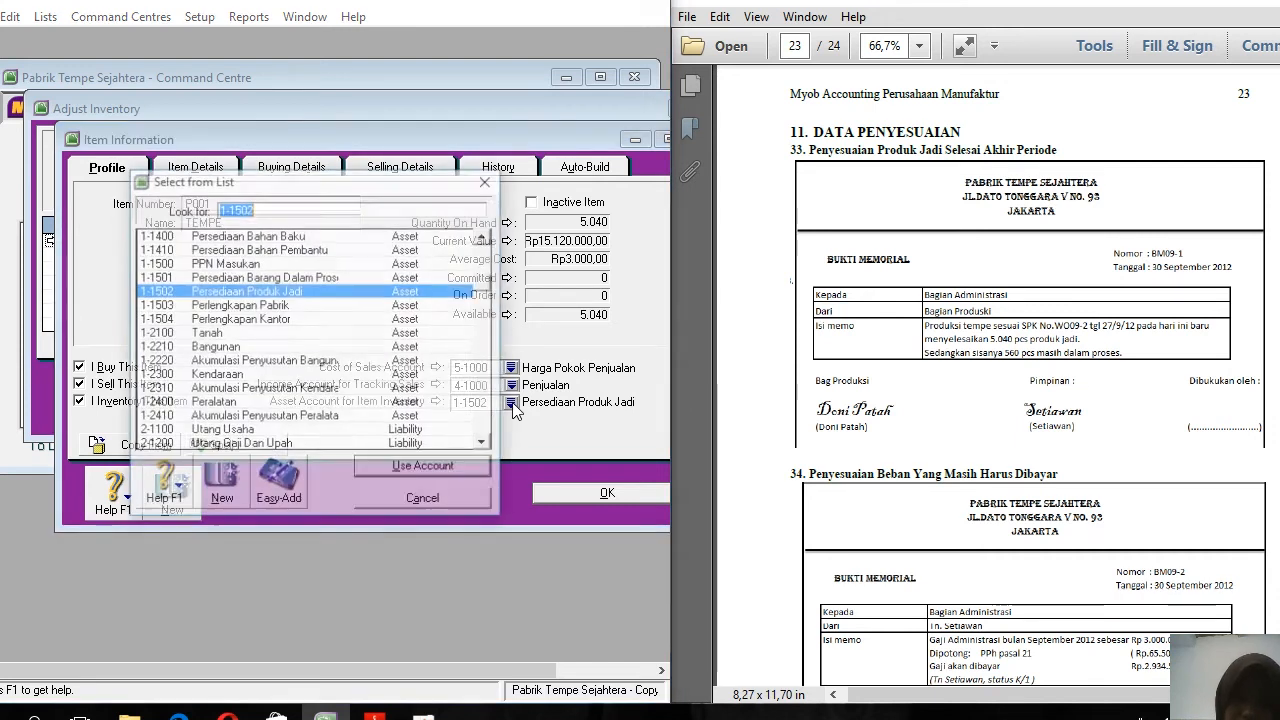
pyautogui.doubleClick(290, 277)
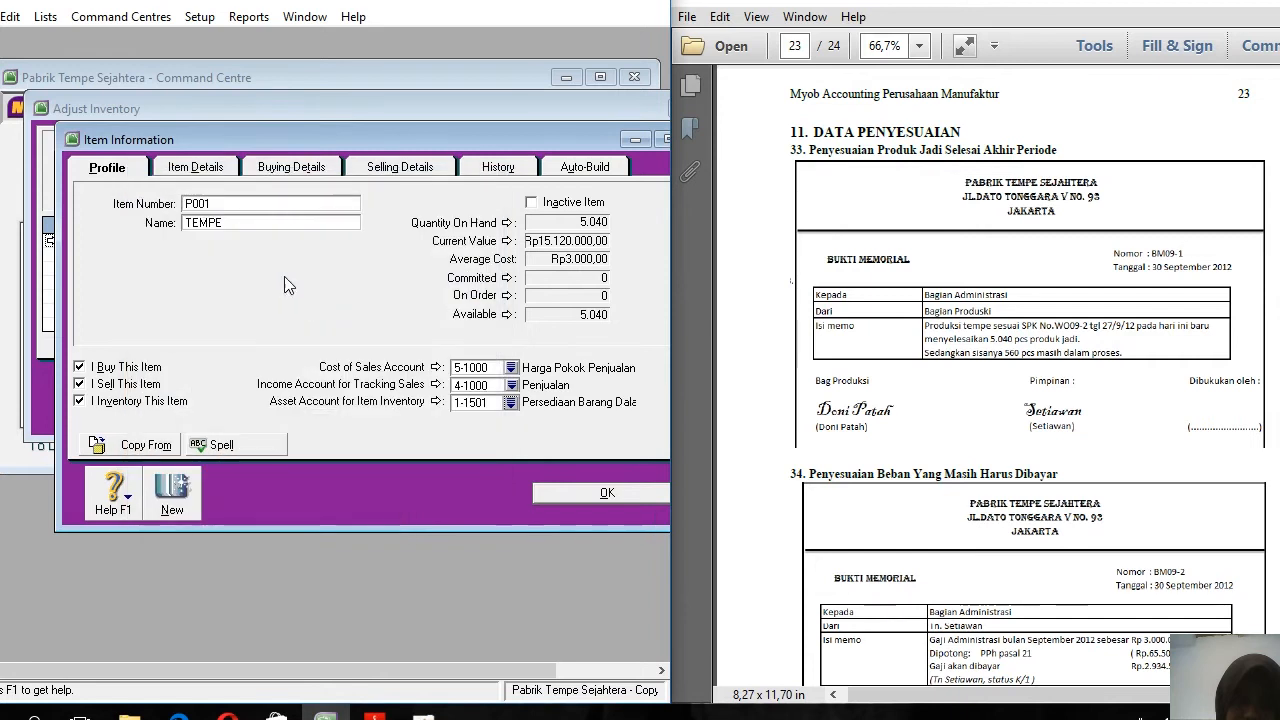
pyautogui.click(580, 494)
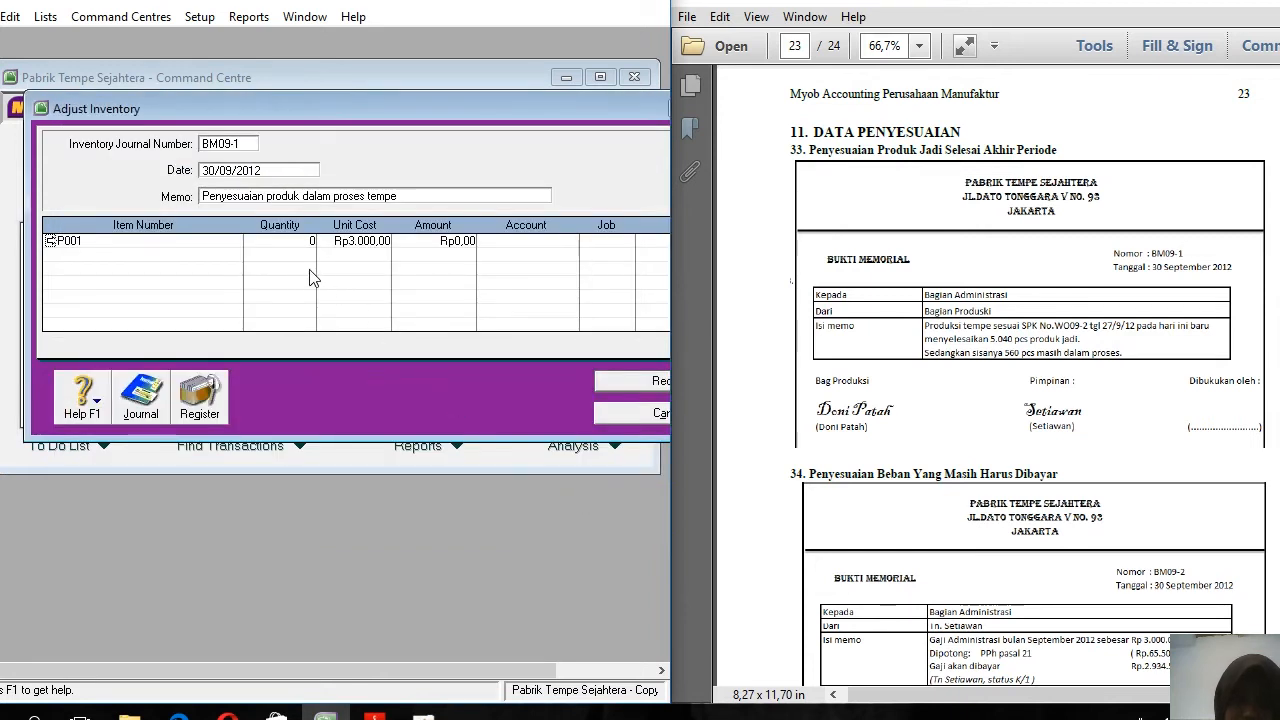
# Set the P001 adjustment quantity to 560 and allocate the line to account 5-1000 Harga Pokok Penjualan
pyautogui.click(307, 243)
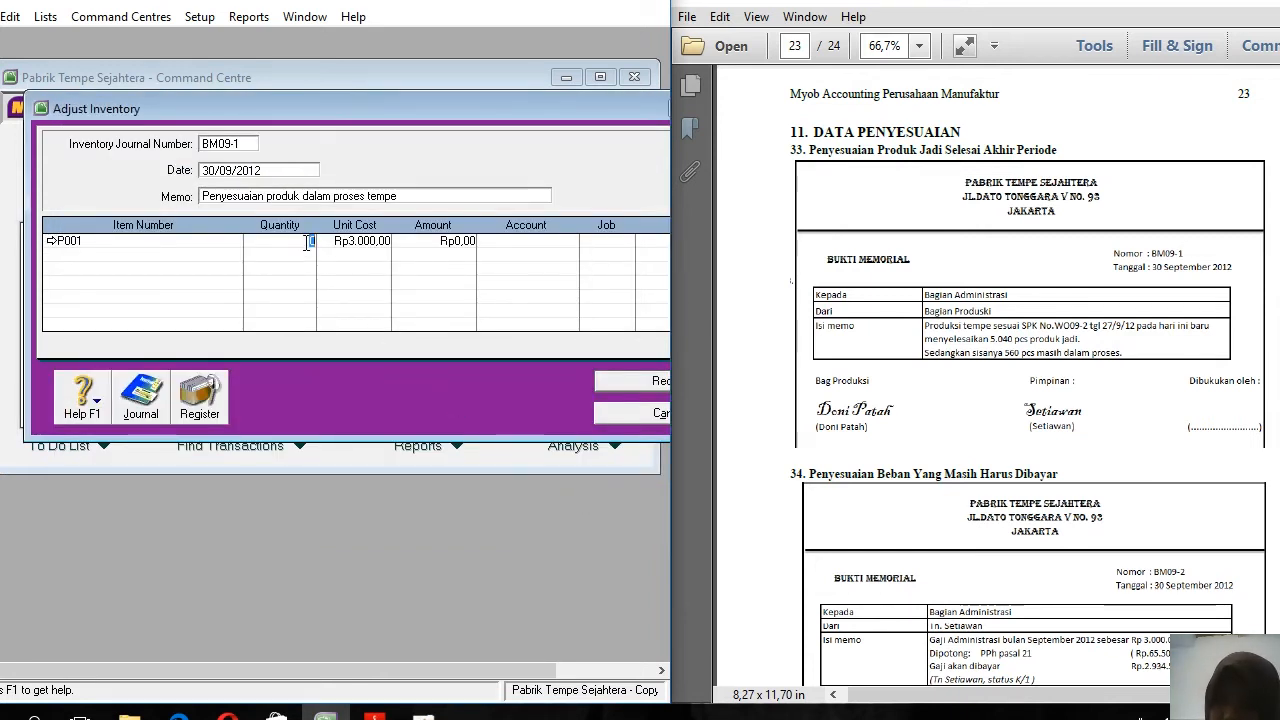
pyautogui.write('560')
pyautogui.press('Tab')
pyautogui.press('Tab')
pyautogui.press('Tab')
pyautogui.write('6')
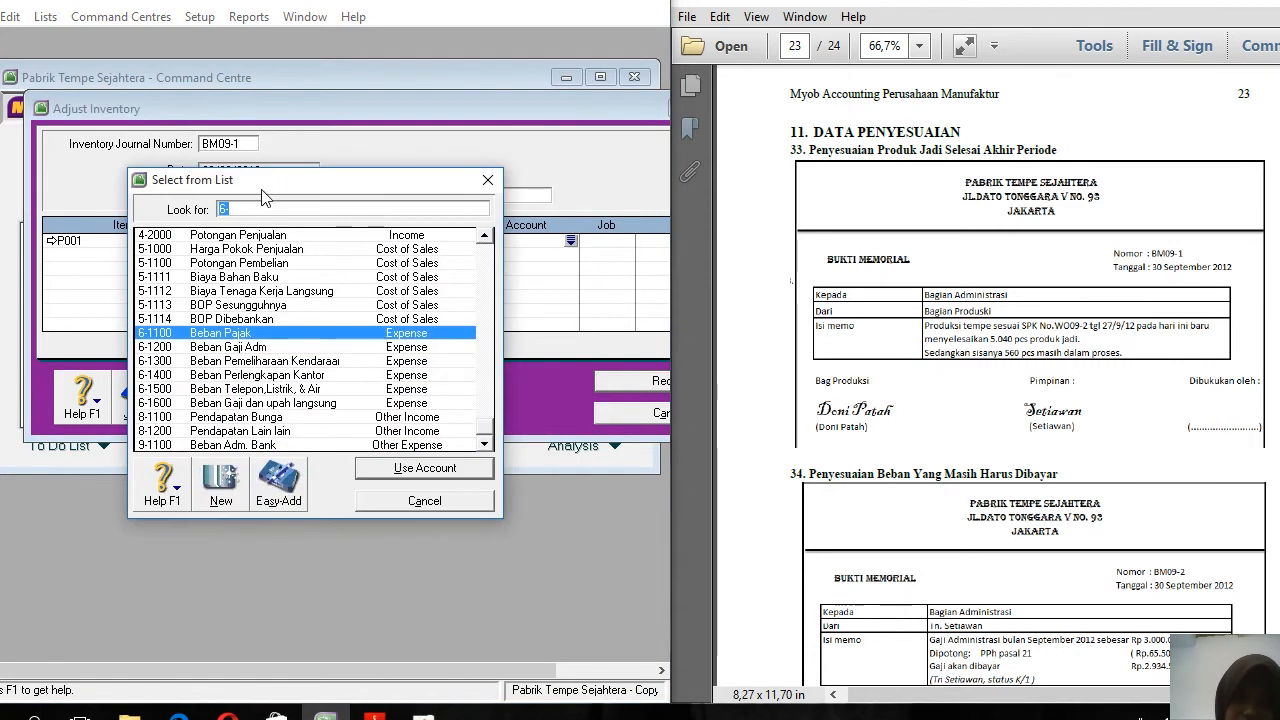
pyautogui.doubleClick(250, 249)
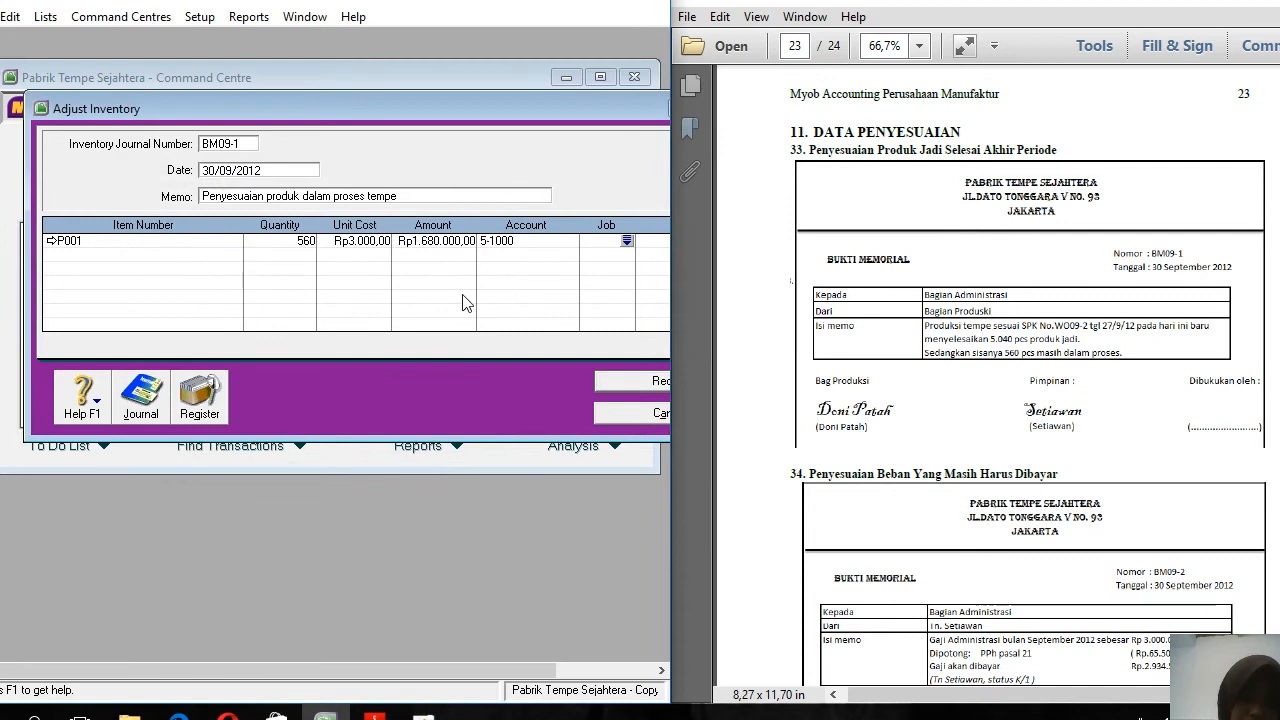
# Review the transaction recap of the work-in-process adjustment BM09-1, record it and close the inventory adjustment form
pyautogui.hotkey('ctrl', 'r')
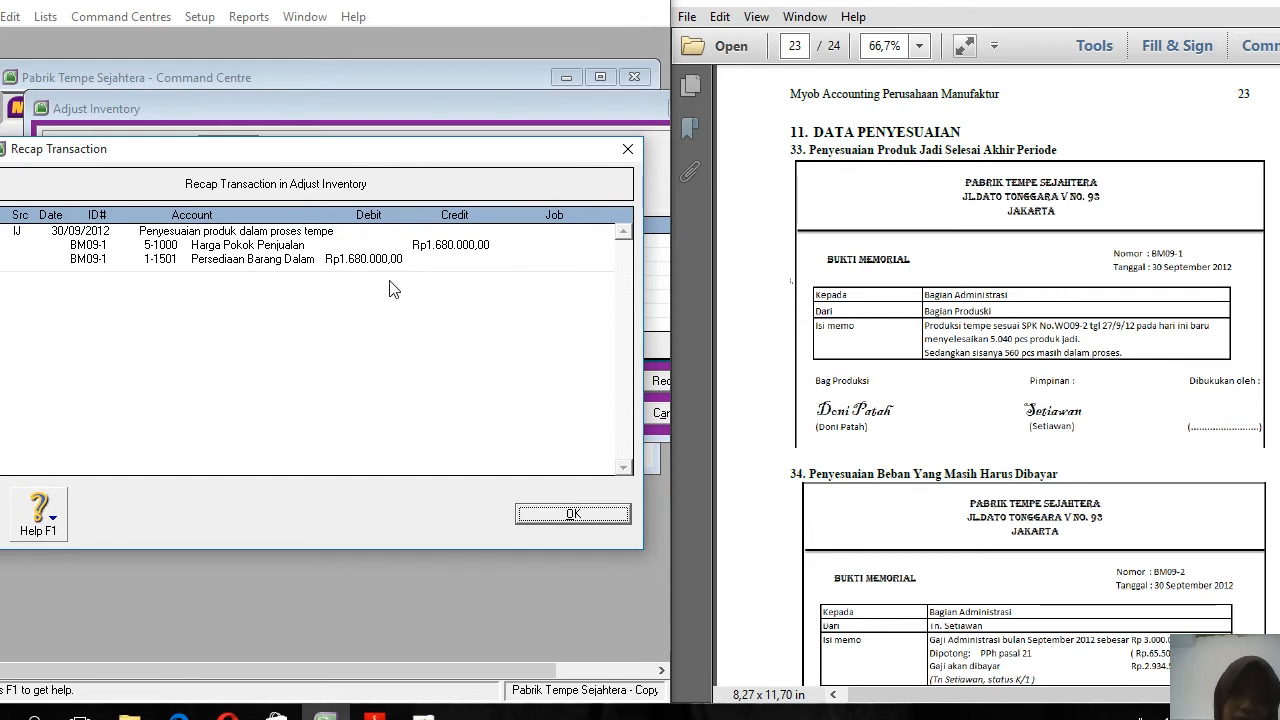
pyautogui.click(541, 513)
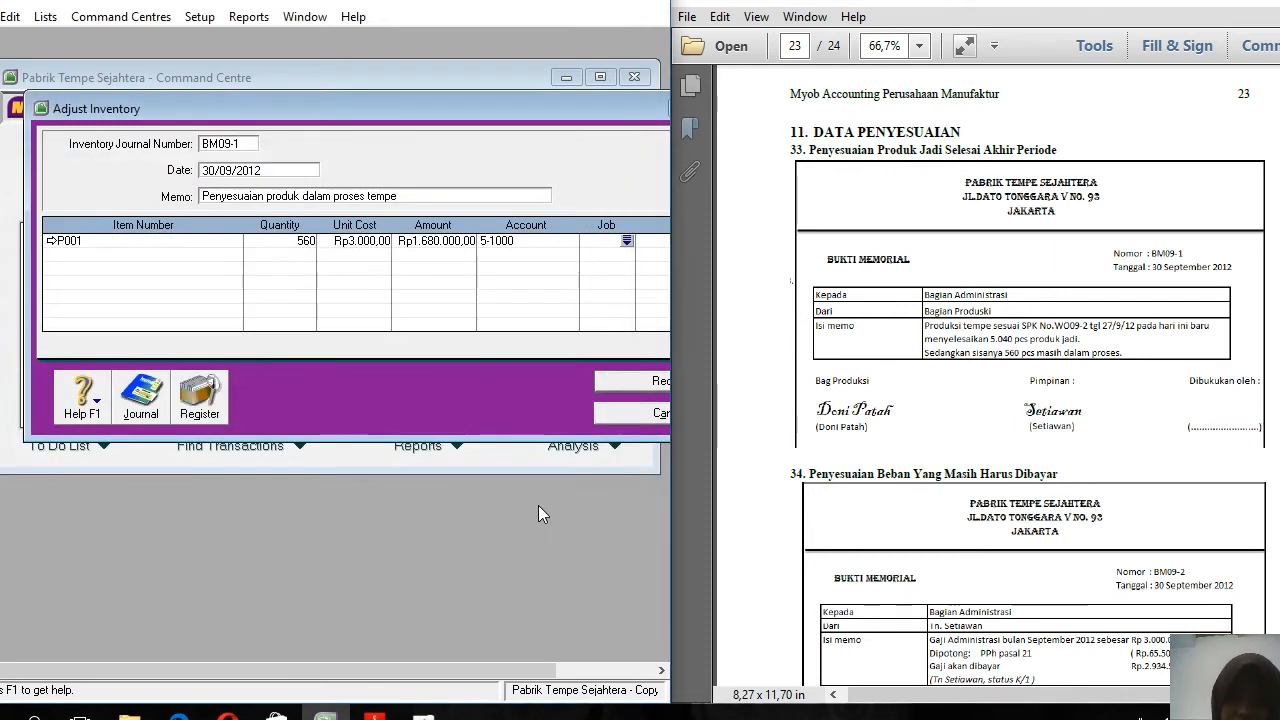
pyautogui.click(615, 380)
pyautogui.click(635, 416)
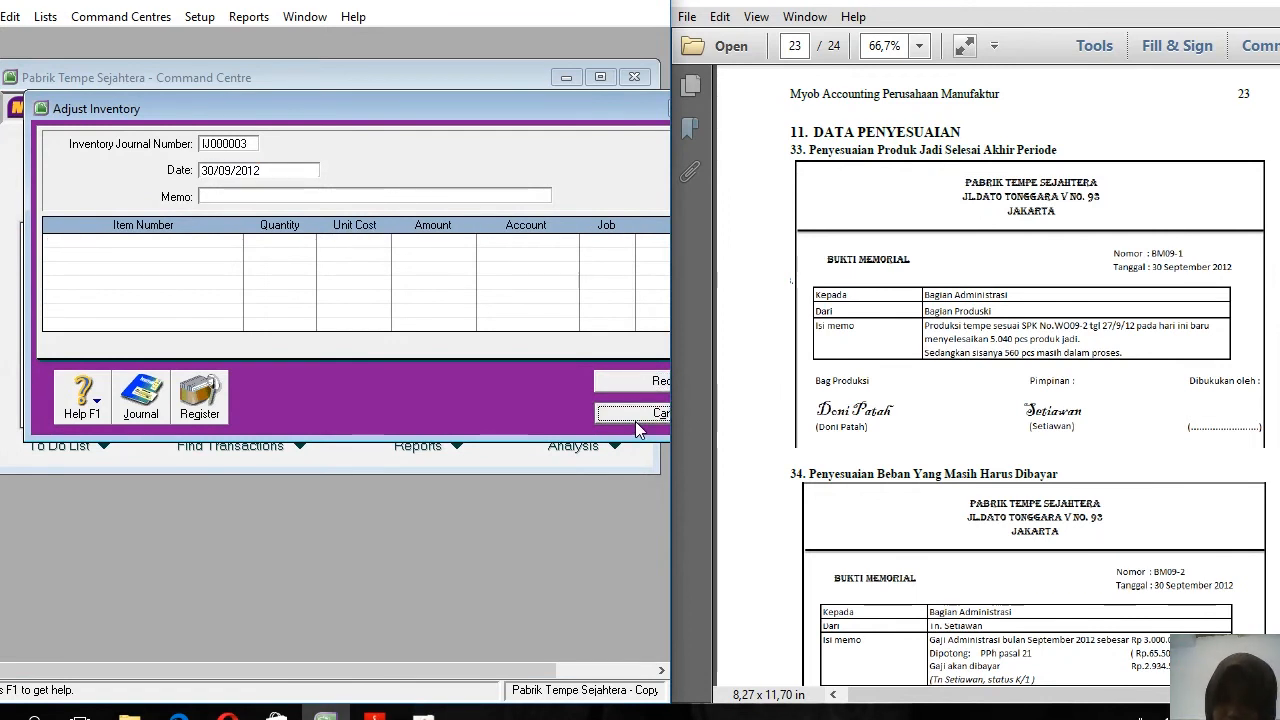
# Consult workbook transaction 34, Penyesuaian Beban Yang Masih Harus Dibayar, and start a general journal entry numbered BM09-2
pyautogui.click(790, 560)
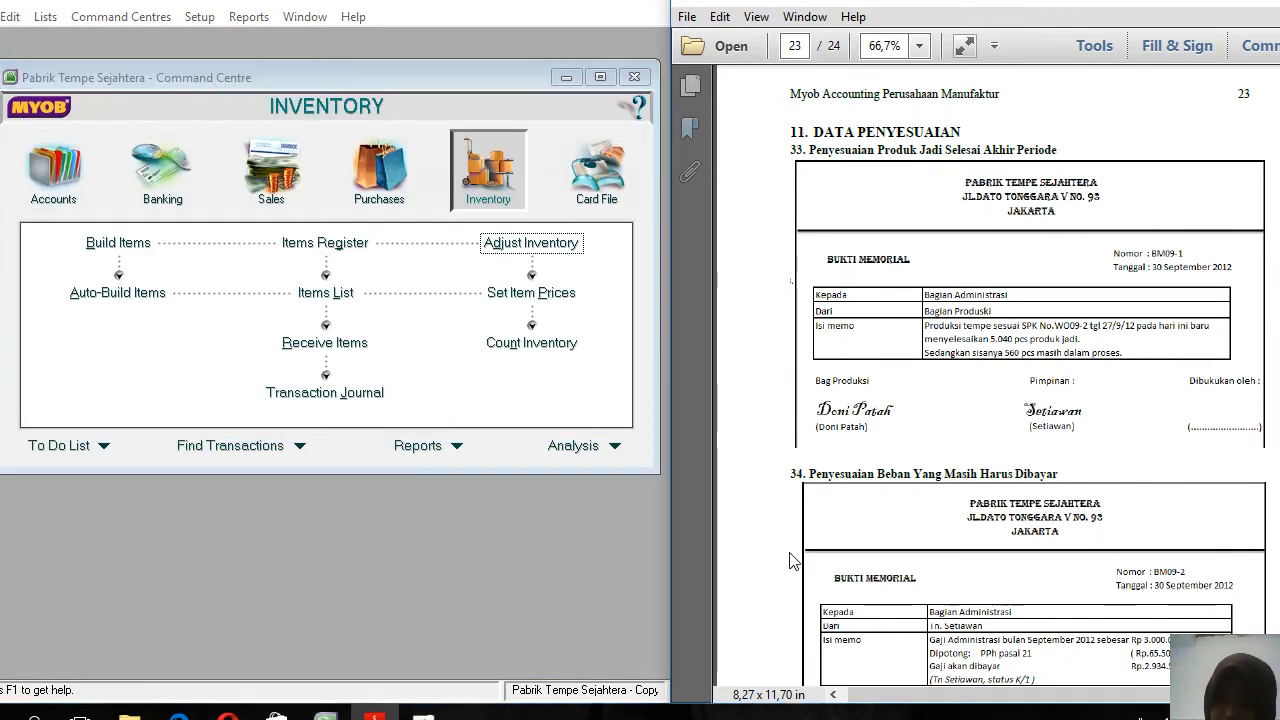
pyautogui.scroll(-5, 790, 560)
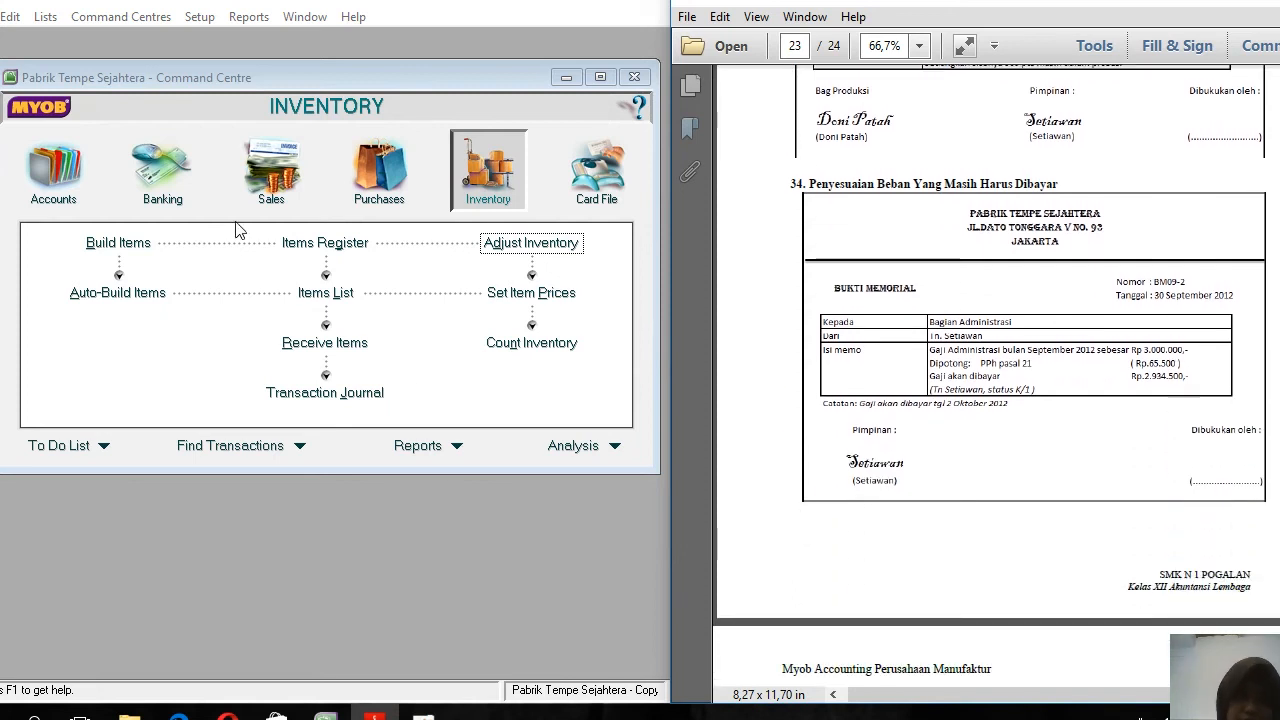
pyautogui.click(128, 183)
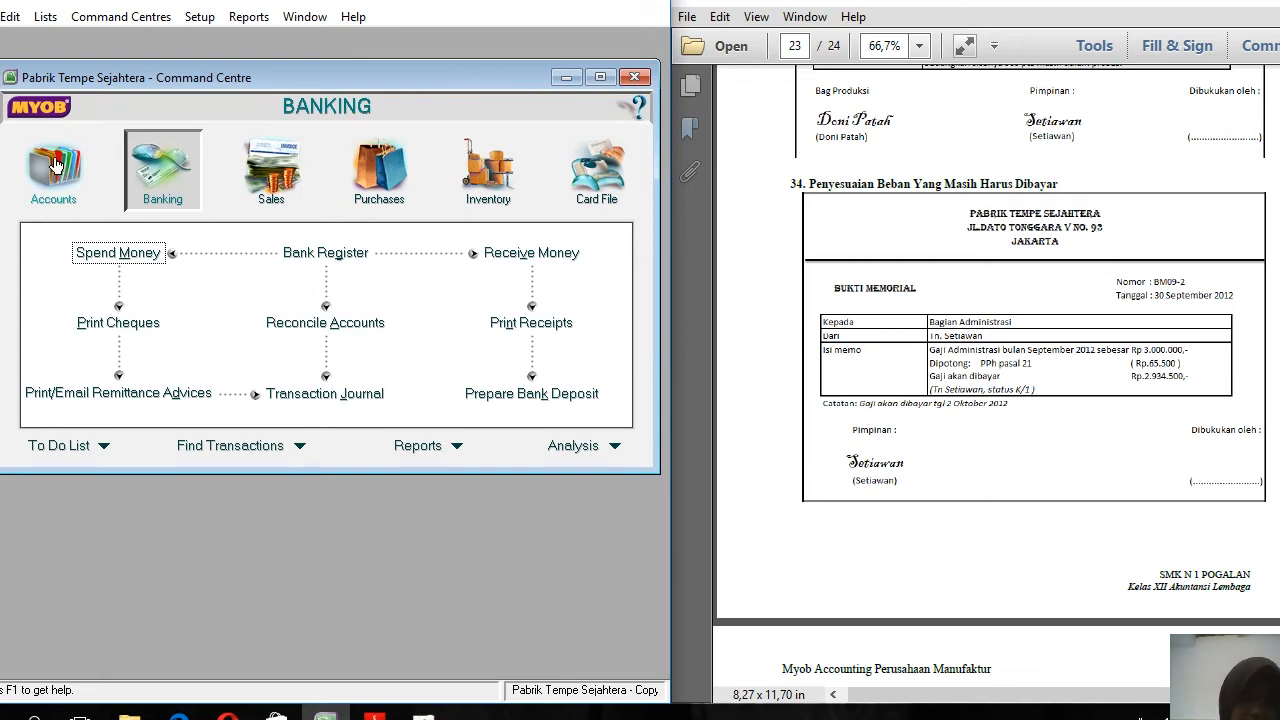
pyautogui.click(55, 162)
pyautogui.click(325, 322)
pyautogui.click(213, 218)
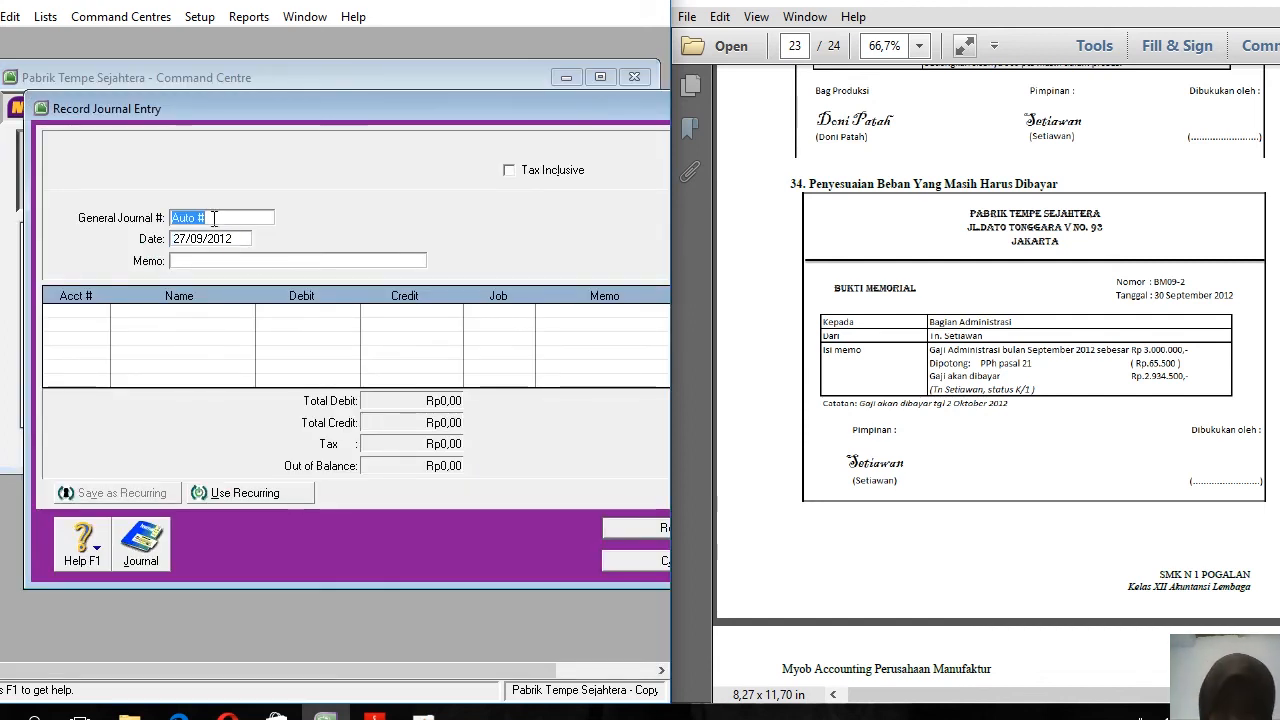
pyautogui.write('B09-')
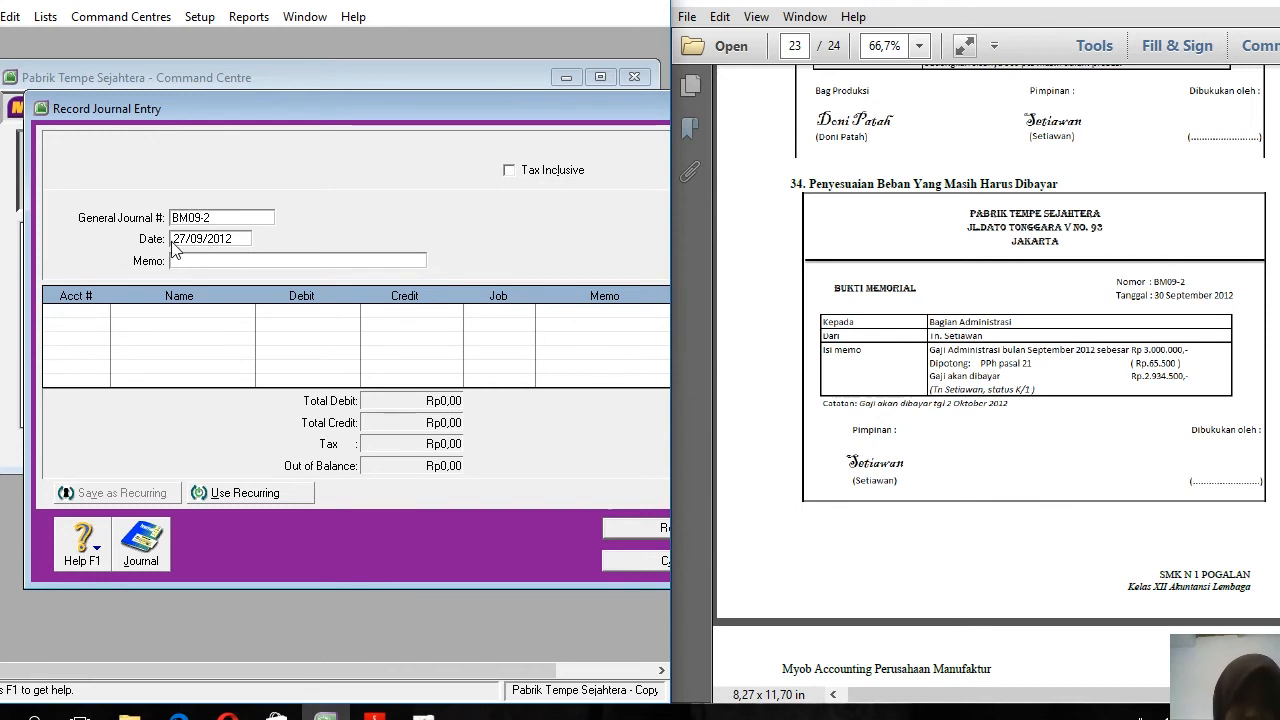
# Date the journal entry 30/09/2012 and give it the memo "Beban gaji yang masih harus dibayar"
pyautogui.press('Tab')
pyautogui.write('3')
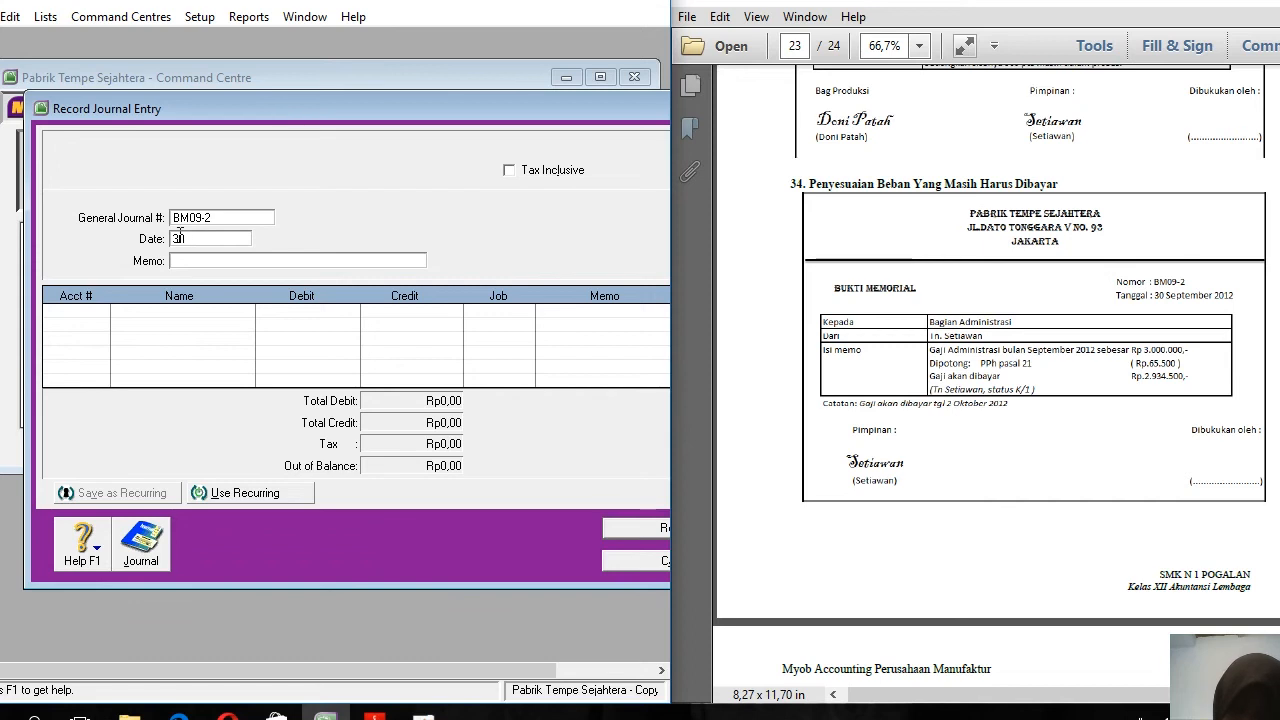
pyautogui.write('0/09/2012')
pyautogui.press('Tab')
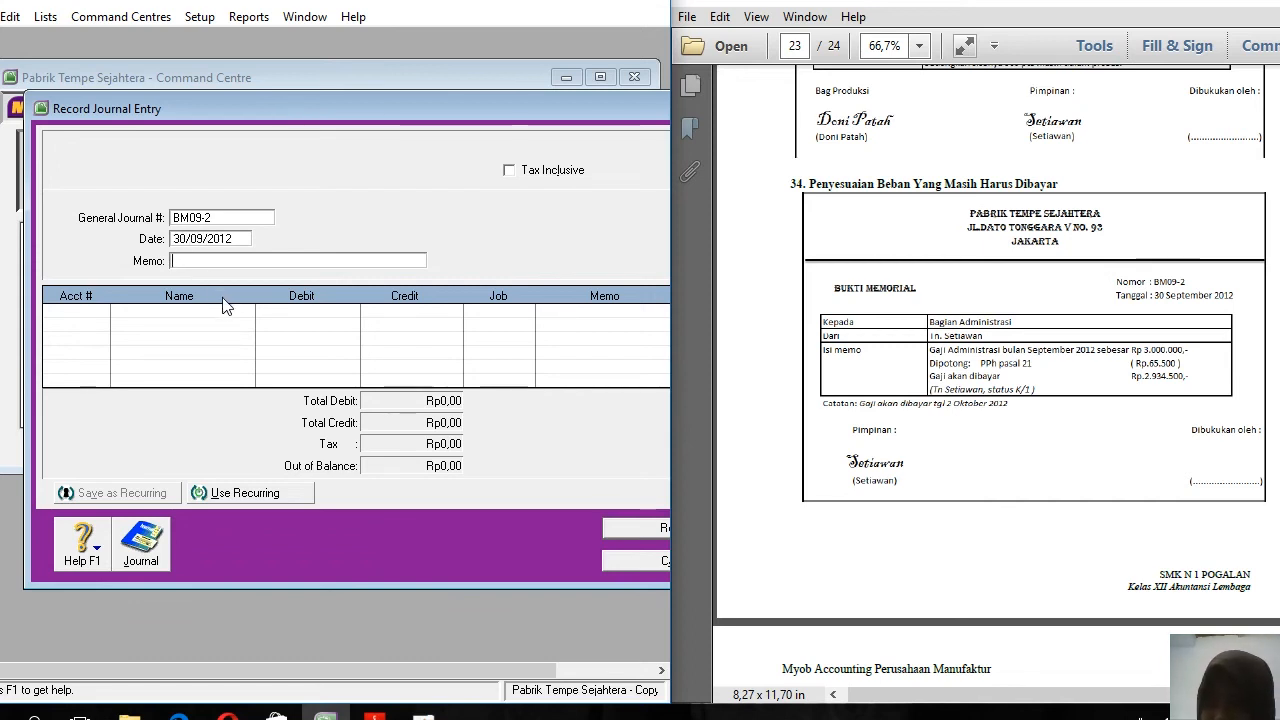
pyautogui.write('Beban gaji')
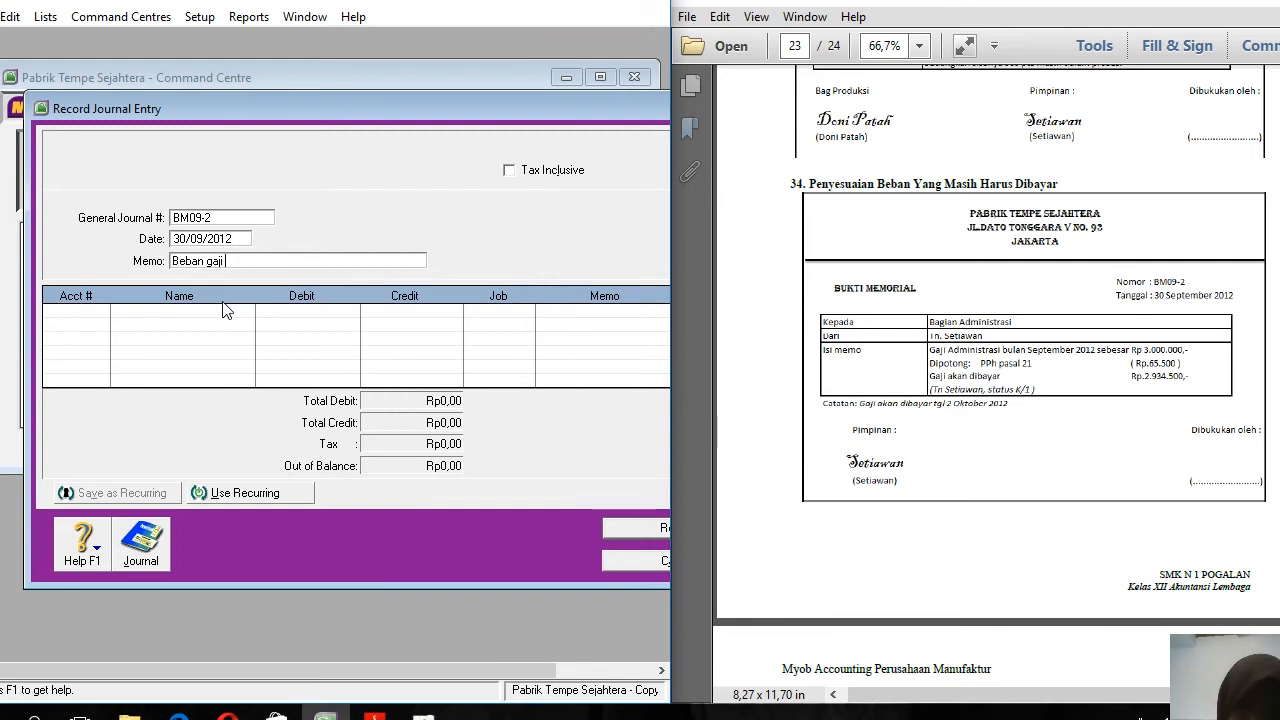
pyautogui.write(' yang masih h')
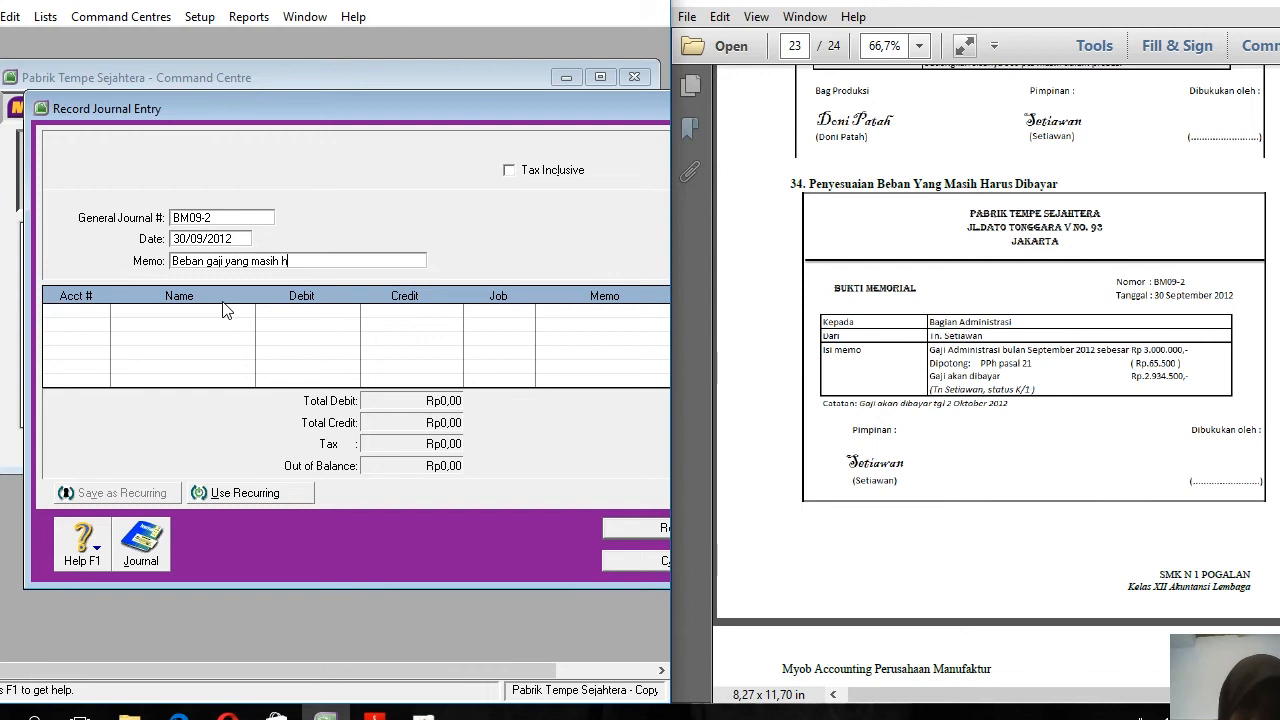
pyautogui.write('arus dibayar')
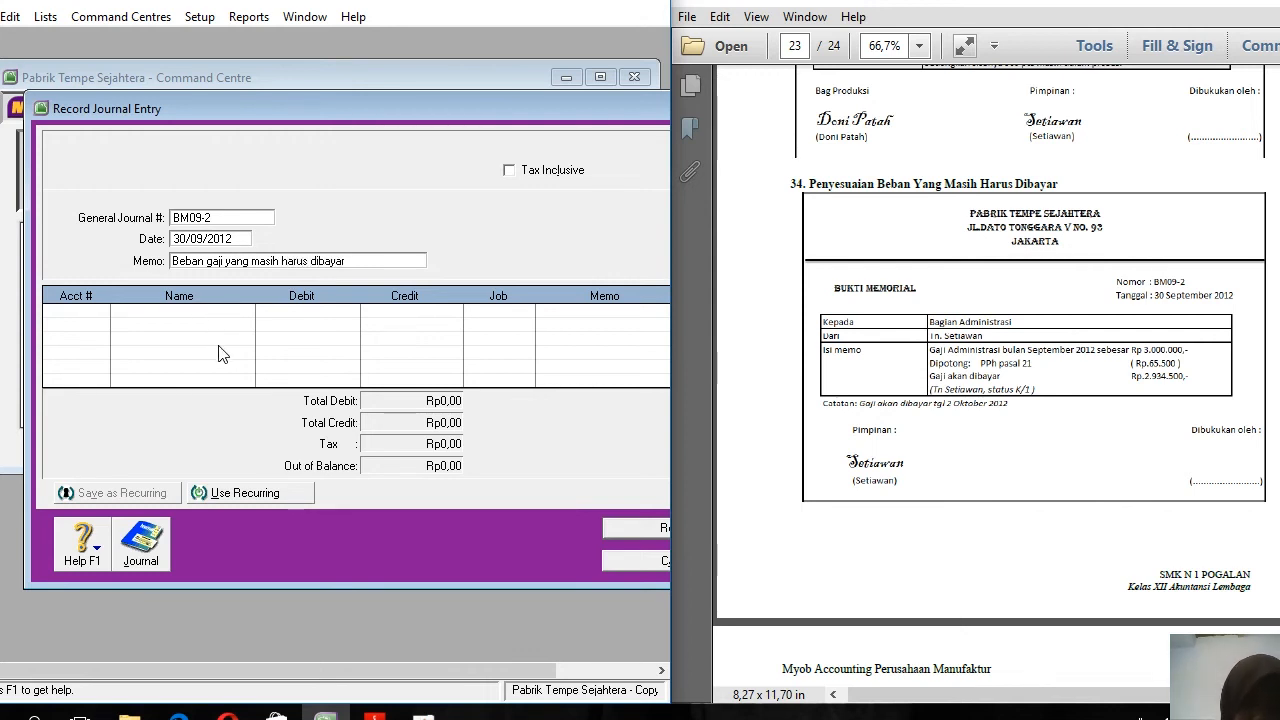
pyautogui.press('Tab')
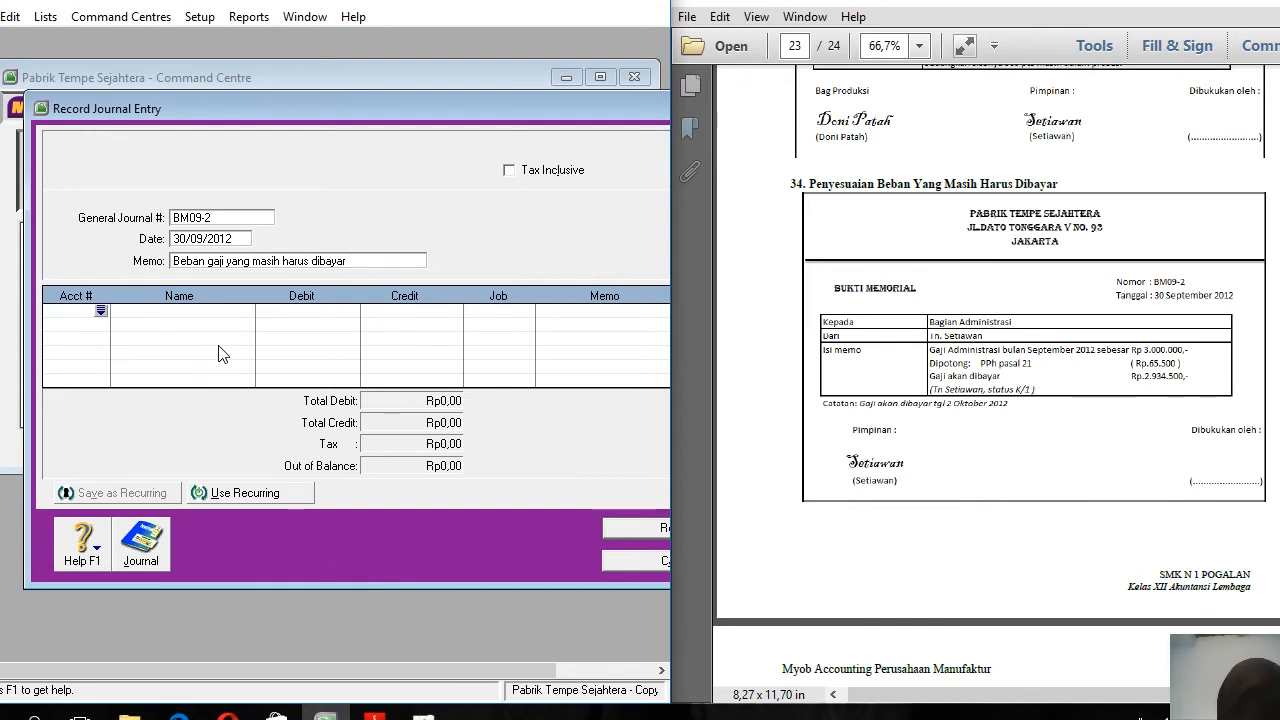
# Add a journal line debiting account 6-1200 Beban Gaji Adm with Rp3.000.000
pyautogui.click(112, 322)
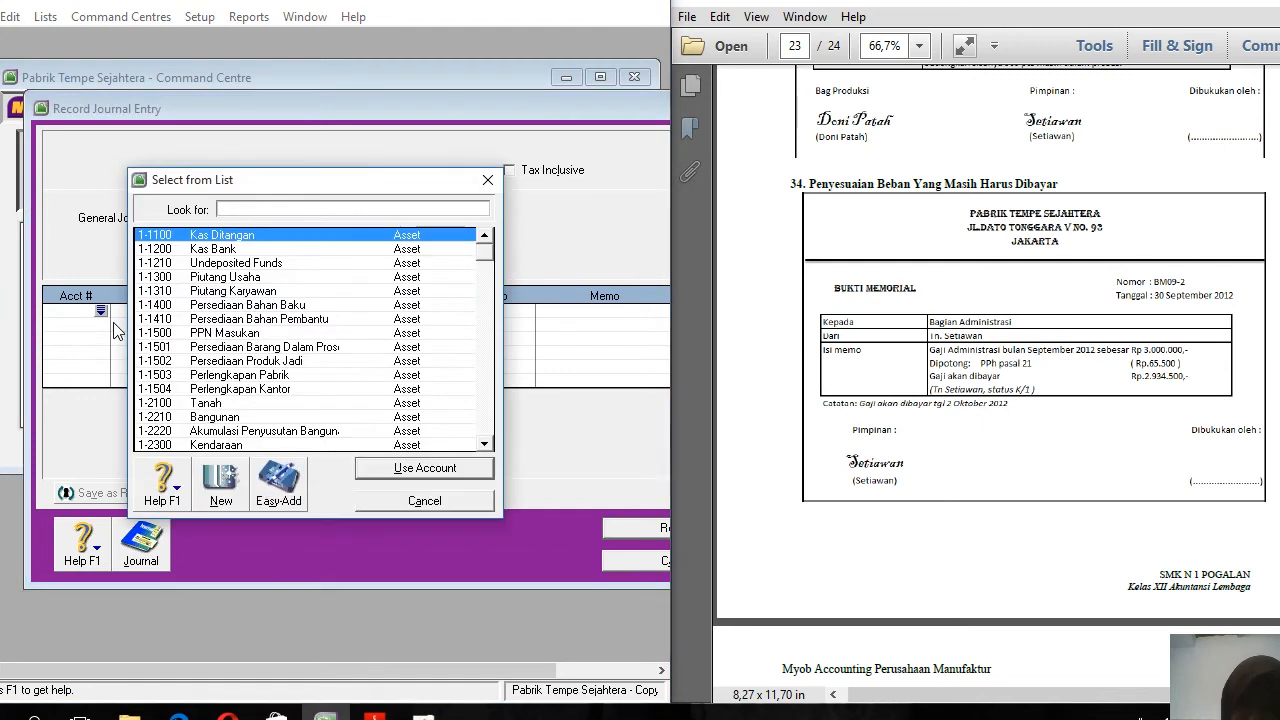
pyautogui.write('6')
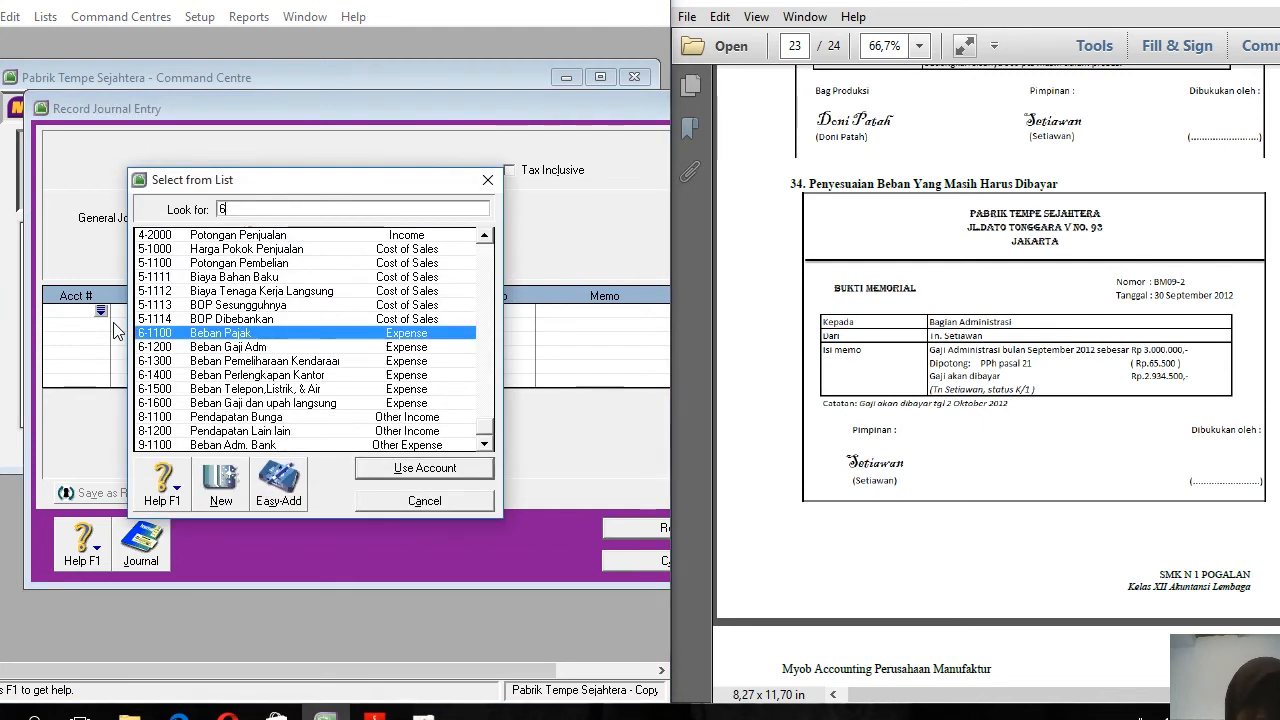
pyautogui.doubleClick(214, 347)
pyautogui.press('Tab')
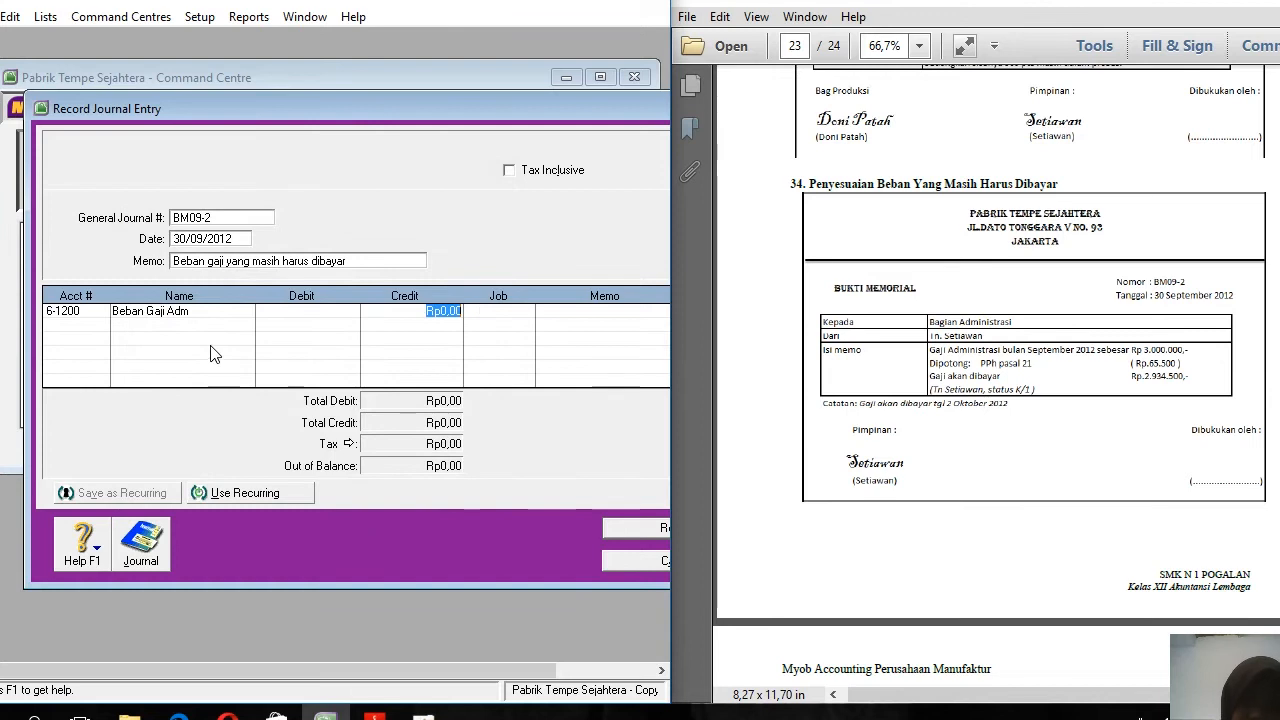
pyautogui.click(312, 314)
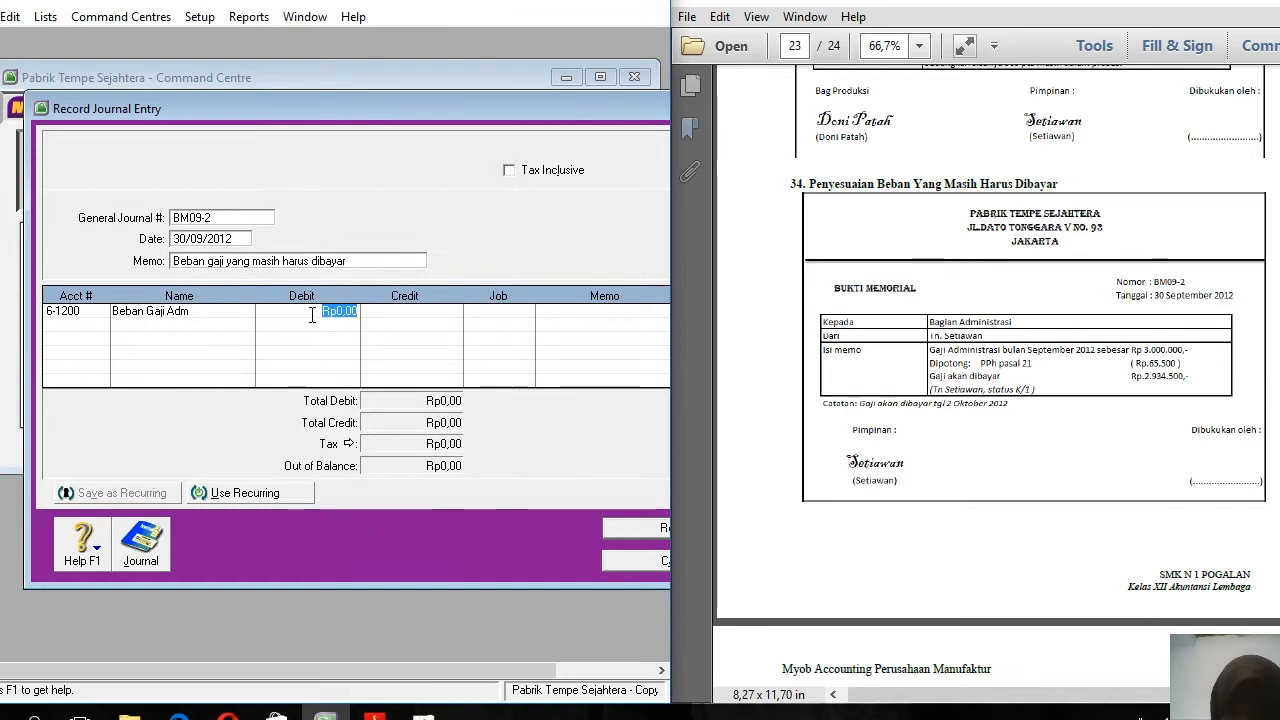
pyautogui.write('3000000')
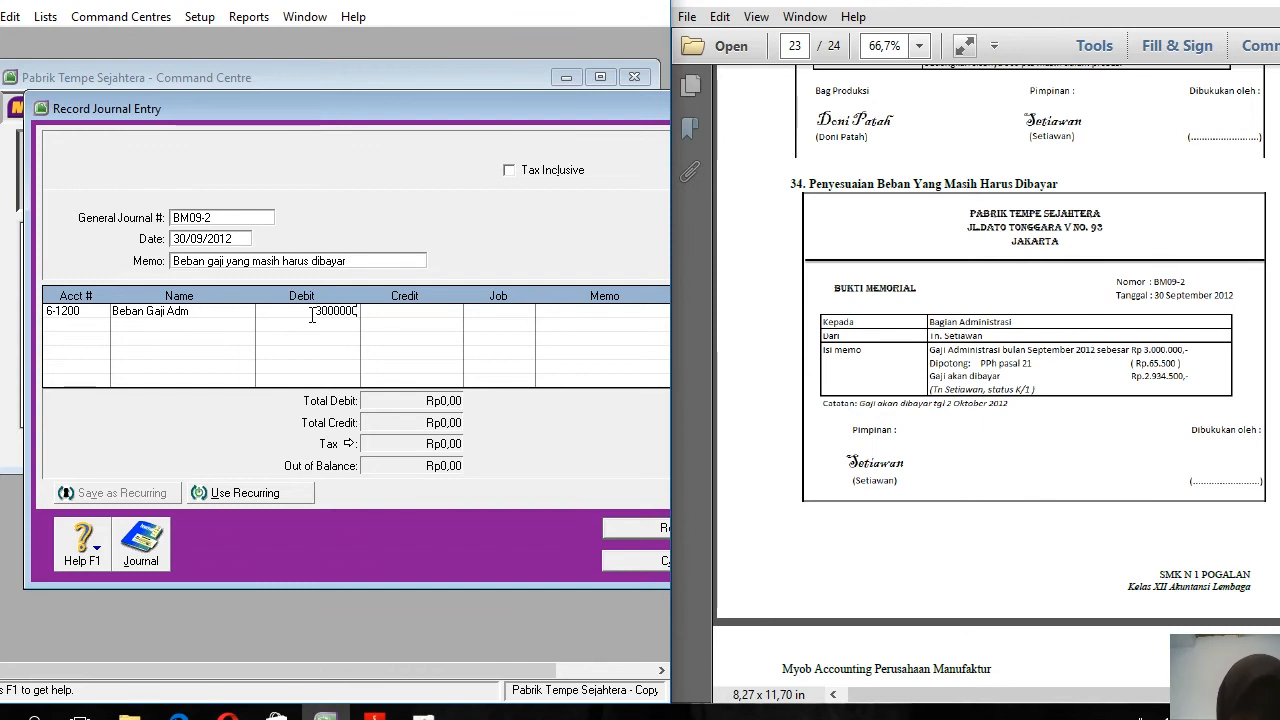
pyautogui.press('Tab')
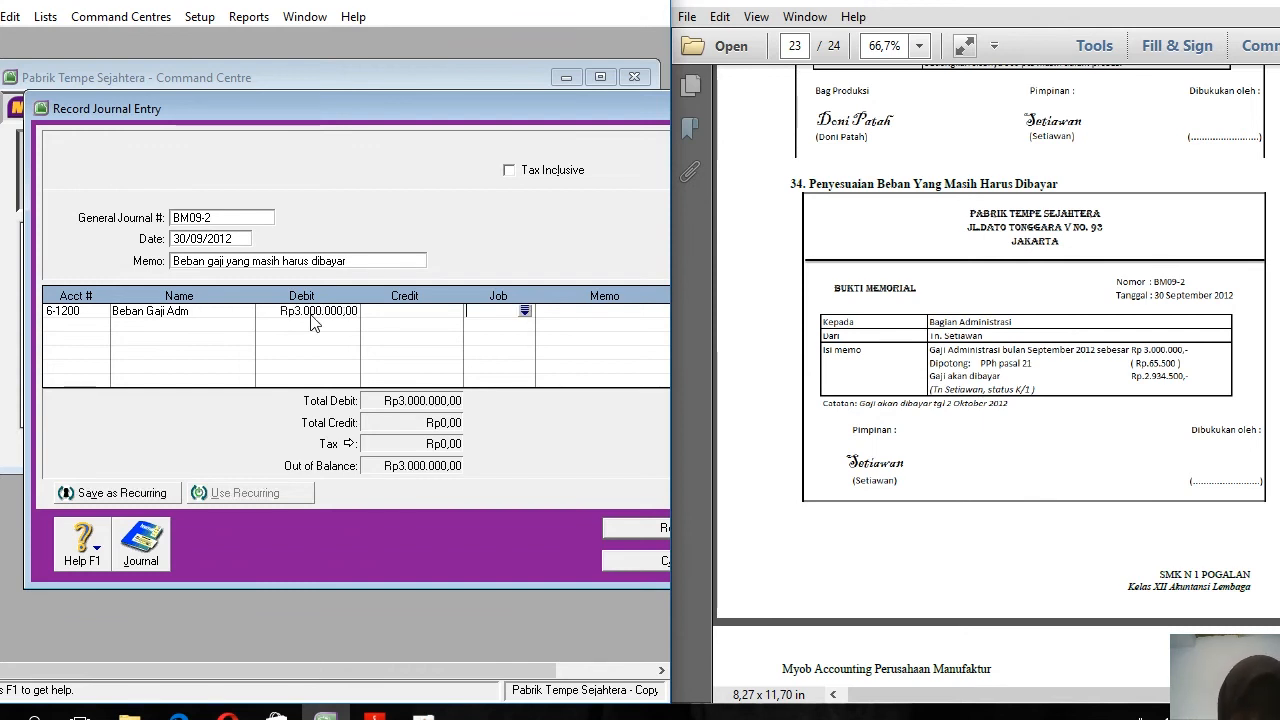
pyautogui.press('Tab')
pyautogui.press('Tab')
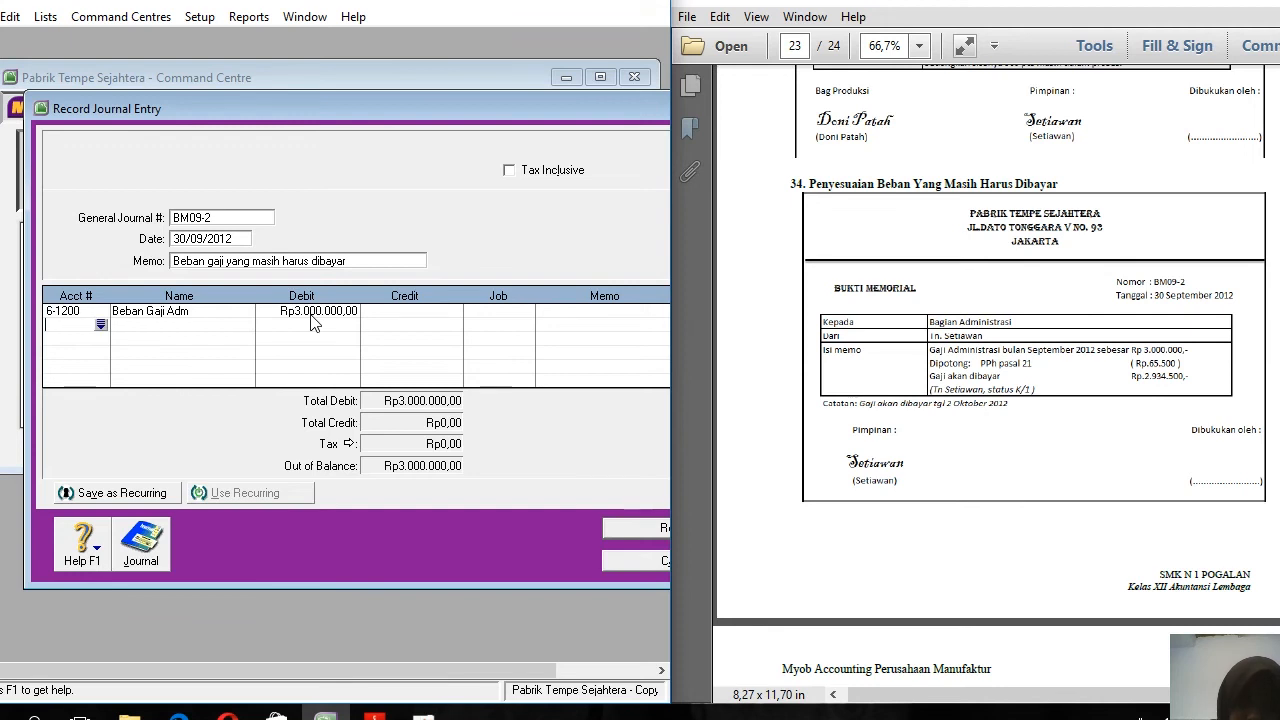
# Add a journal line crediting account 2-1400 Utang Pajak with Rp65.500
pyautogui.press('Tab')
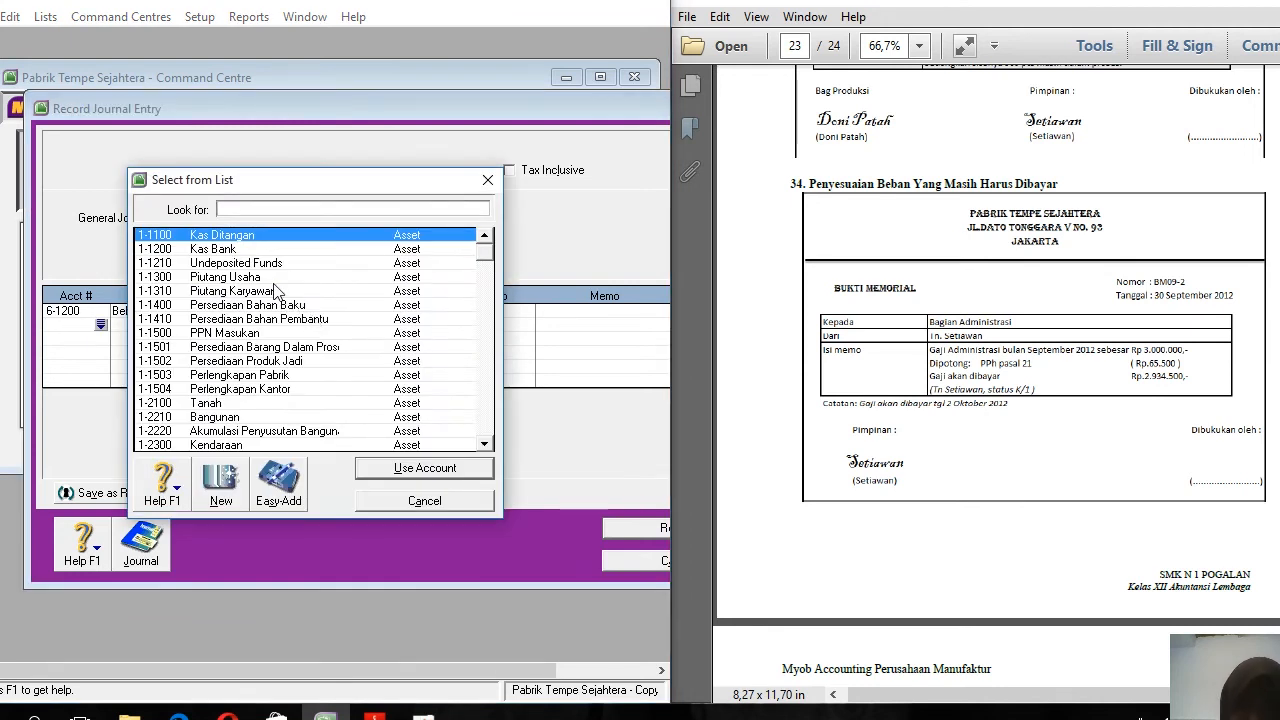
pyautogui.press('2')
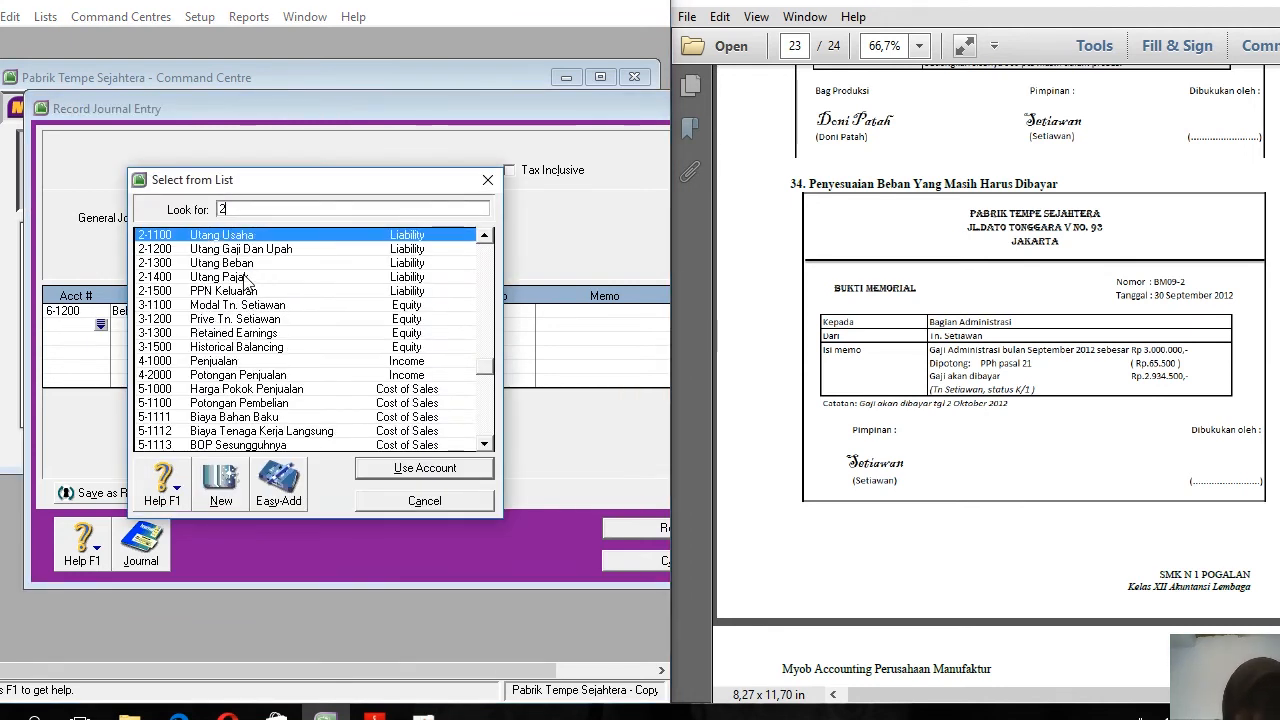
pyautogui.doubleClick(243, 276)
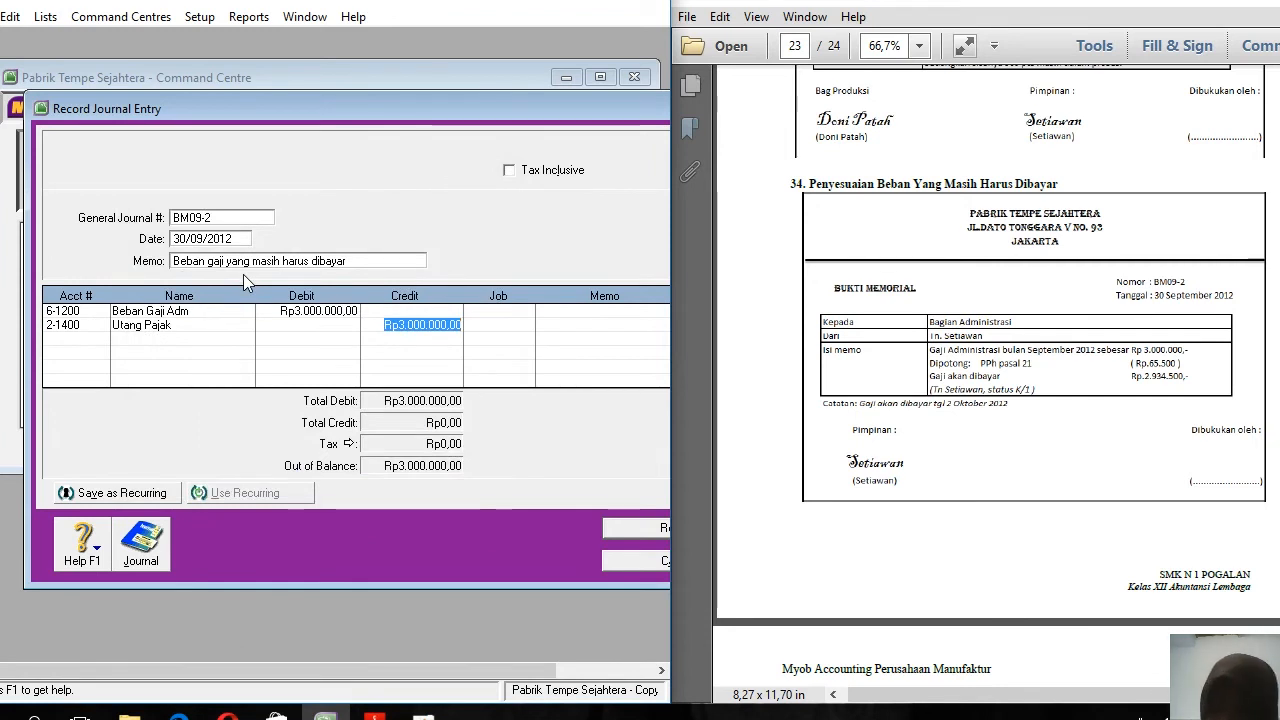
pyautogui.write('65500')
pyautogui.press('Tab')
pyautogui.press('Tab')
pyautogui.press('Tab')
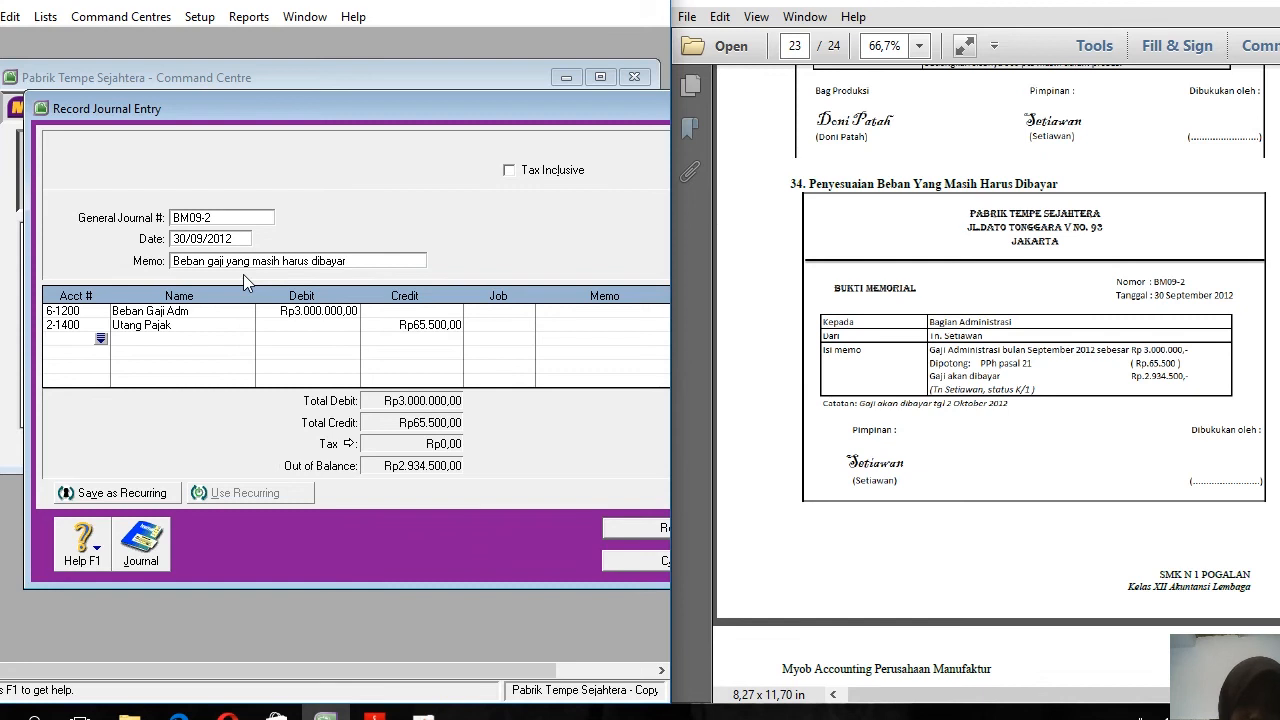
# Add a journal line crediting account 2-1200 Utang Gaji Dan Upah with the remaining Rp2.934.500
pyautogui.press('Tab')
pyautogui.write('2')
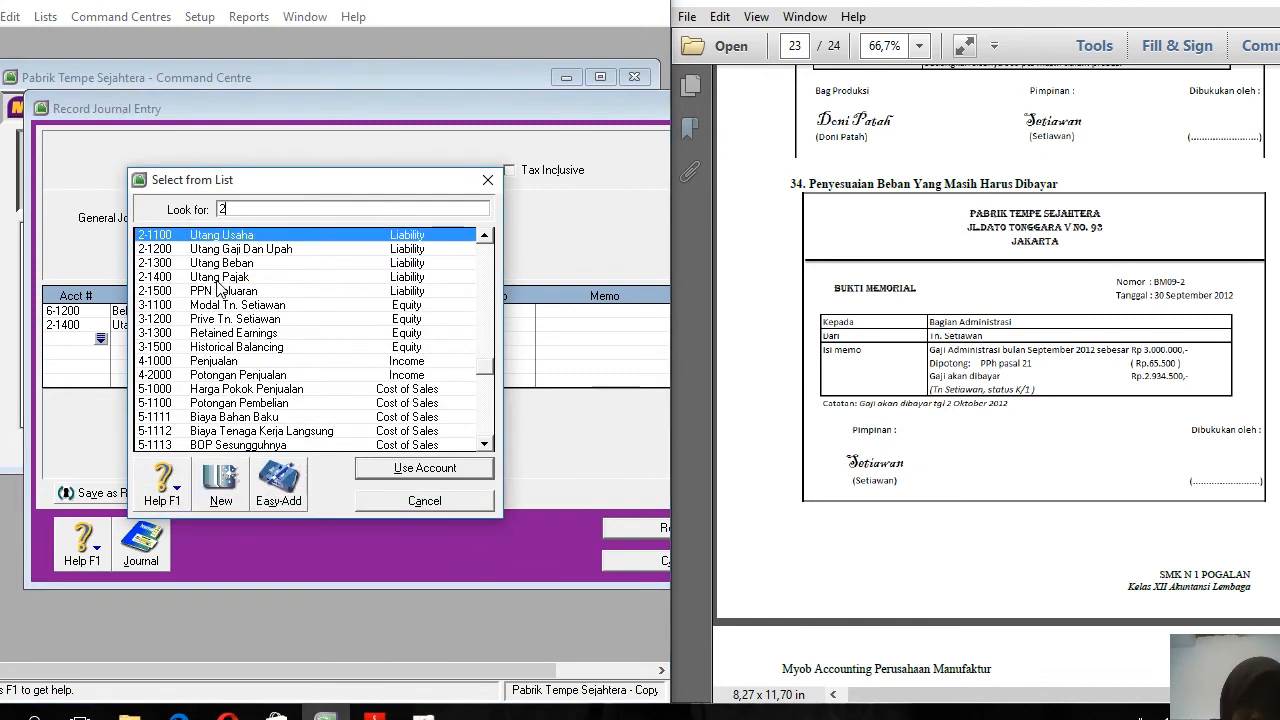
pyautogui.doubleClick(222, 249)
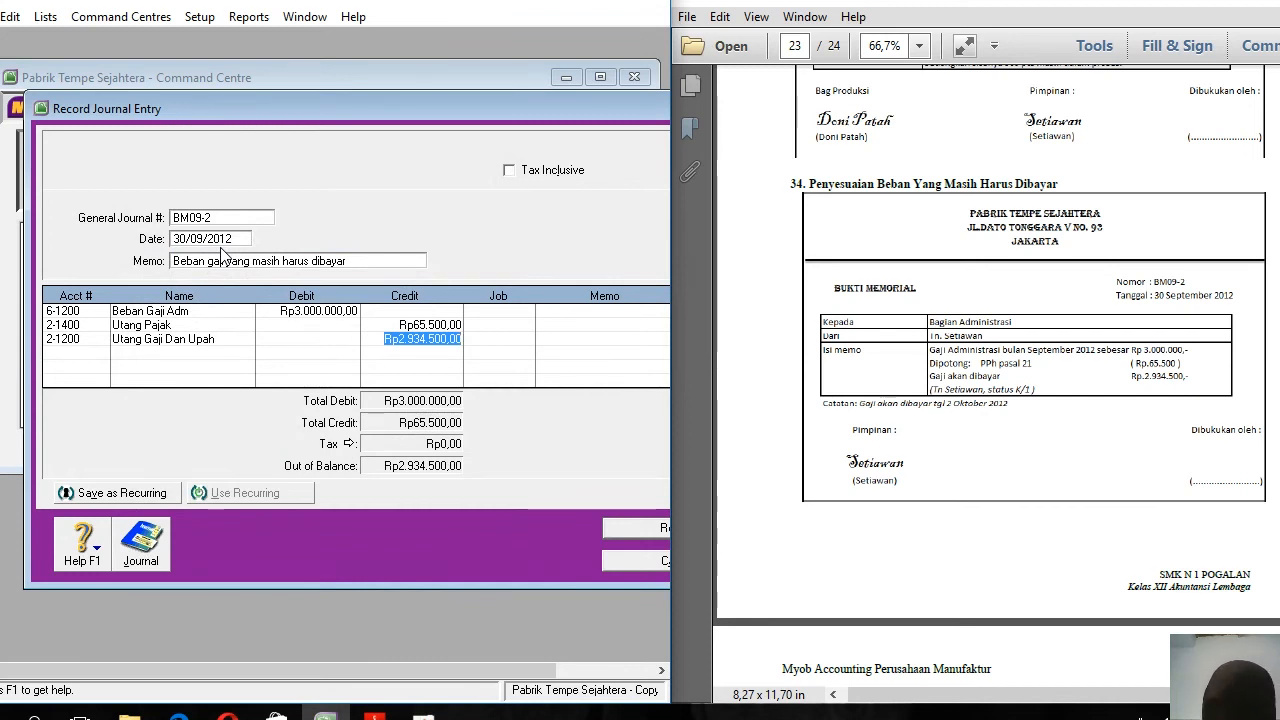
pyautogui.press('Tab')
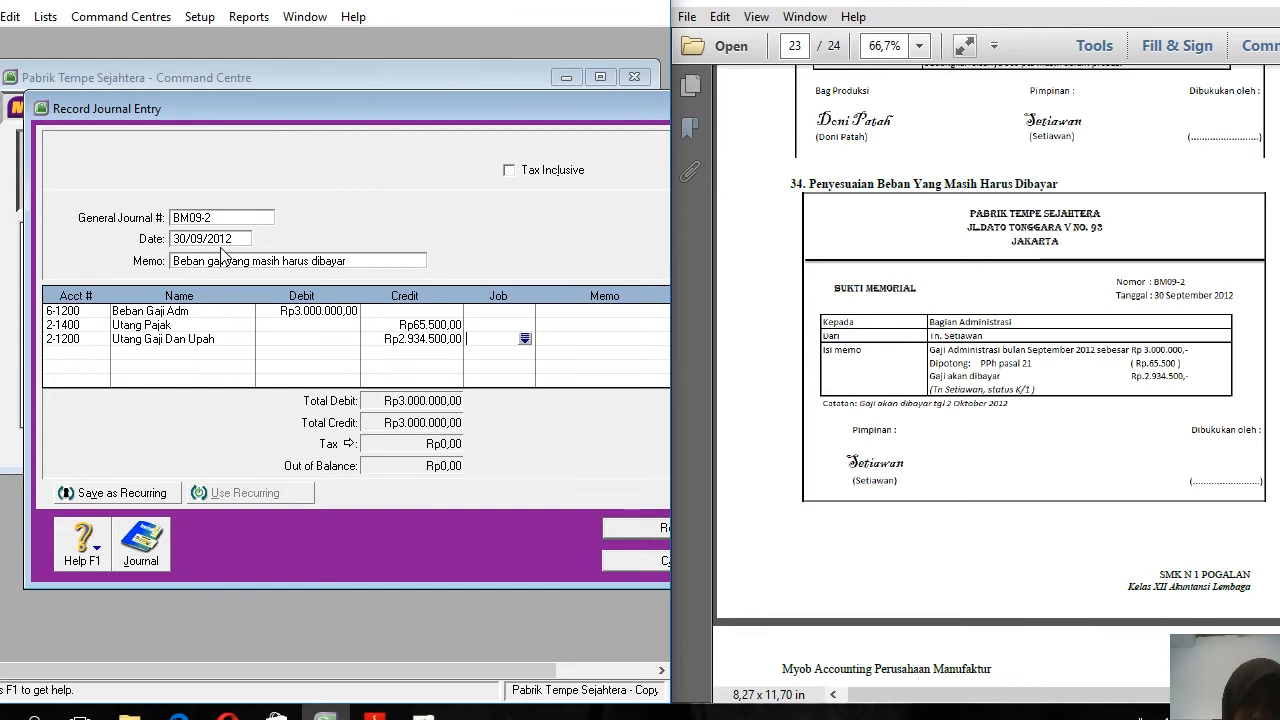
# Review the transaction recap of journal entry BM09-2 and record it
pyautogui.hotkey('ctrl', 'r')
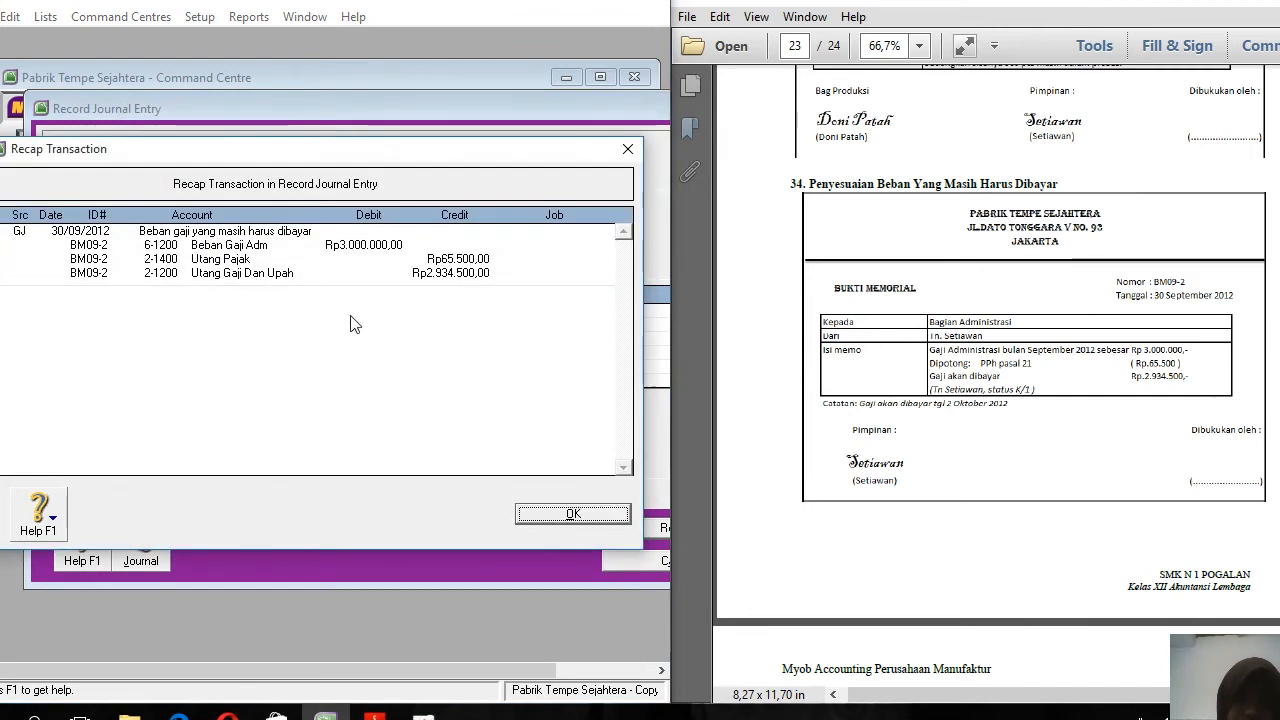
pyautogui.click(572, 515)
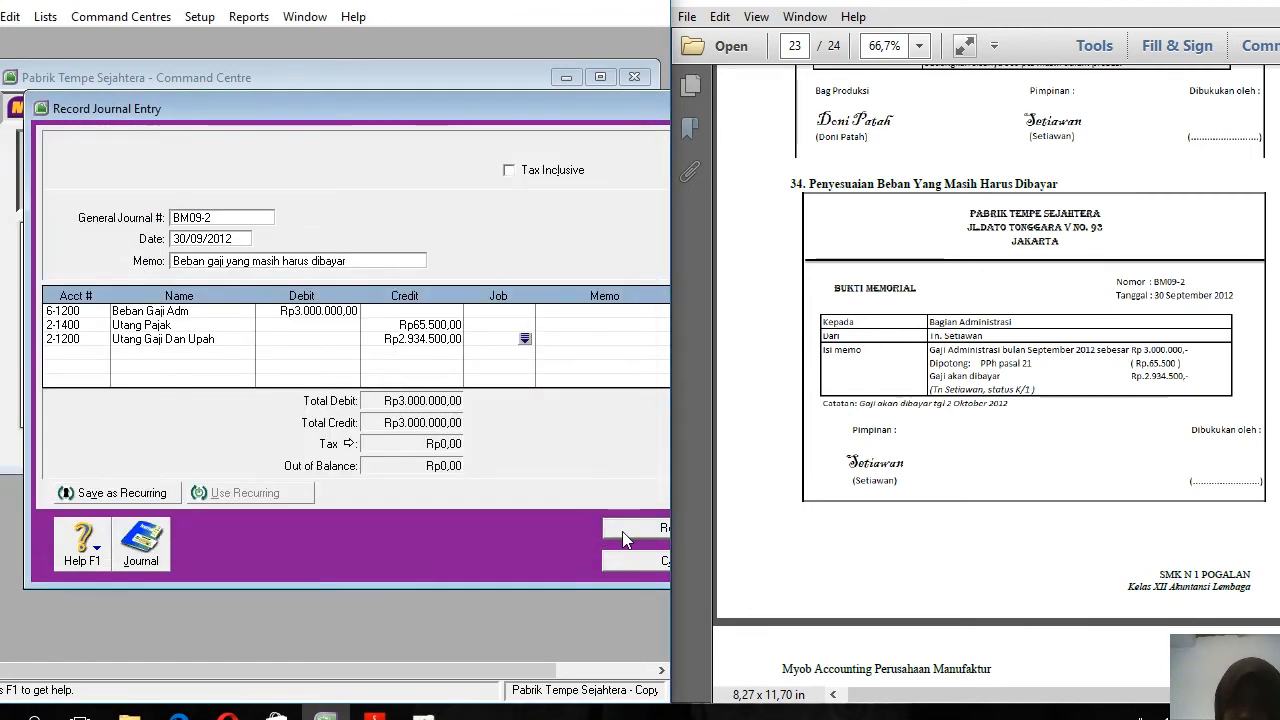
pyautogui.click(606, 529)
# Go to task 35 in the workbook and number the new journal entry BM09-3
pyautogui.click(763, 543)
pyautogui.scroll(-10, 763, 543)
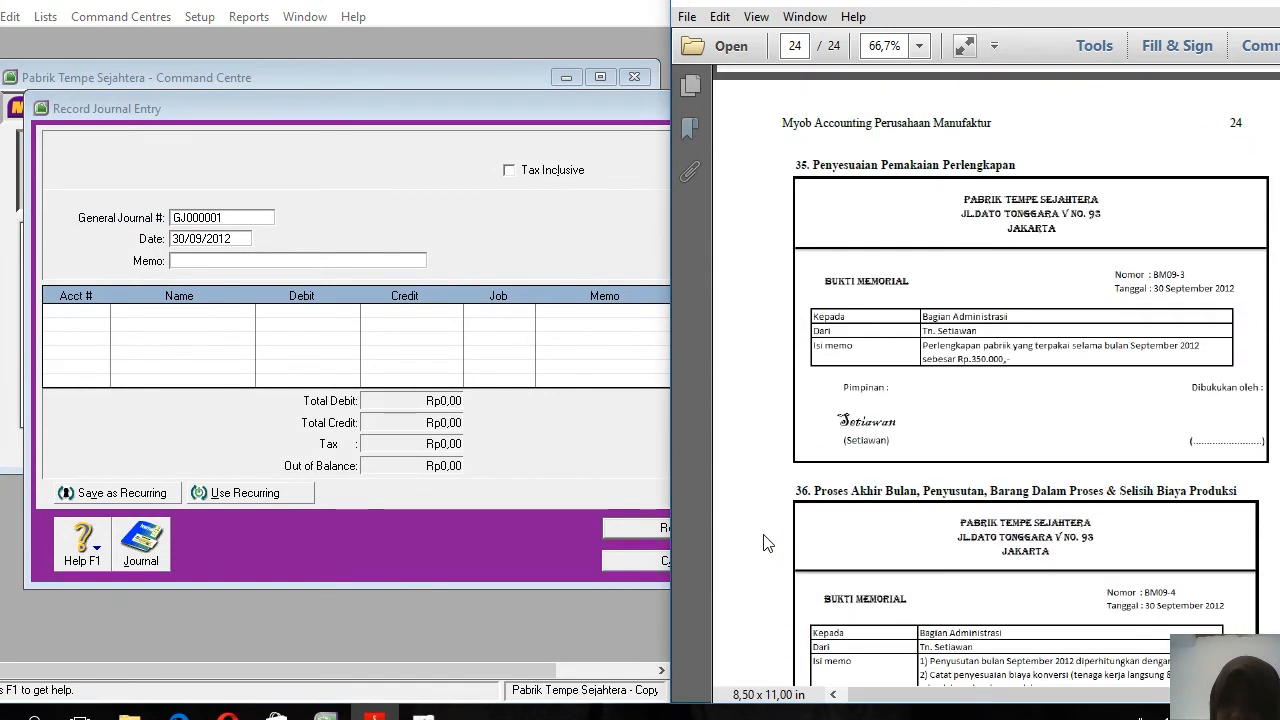
pyautogui.scroll(-1, 763, 543)
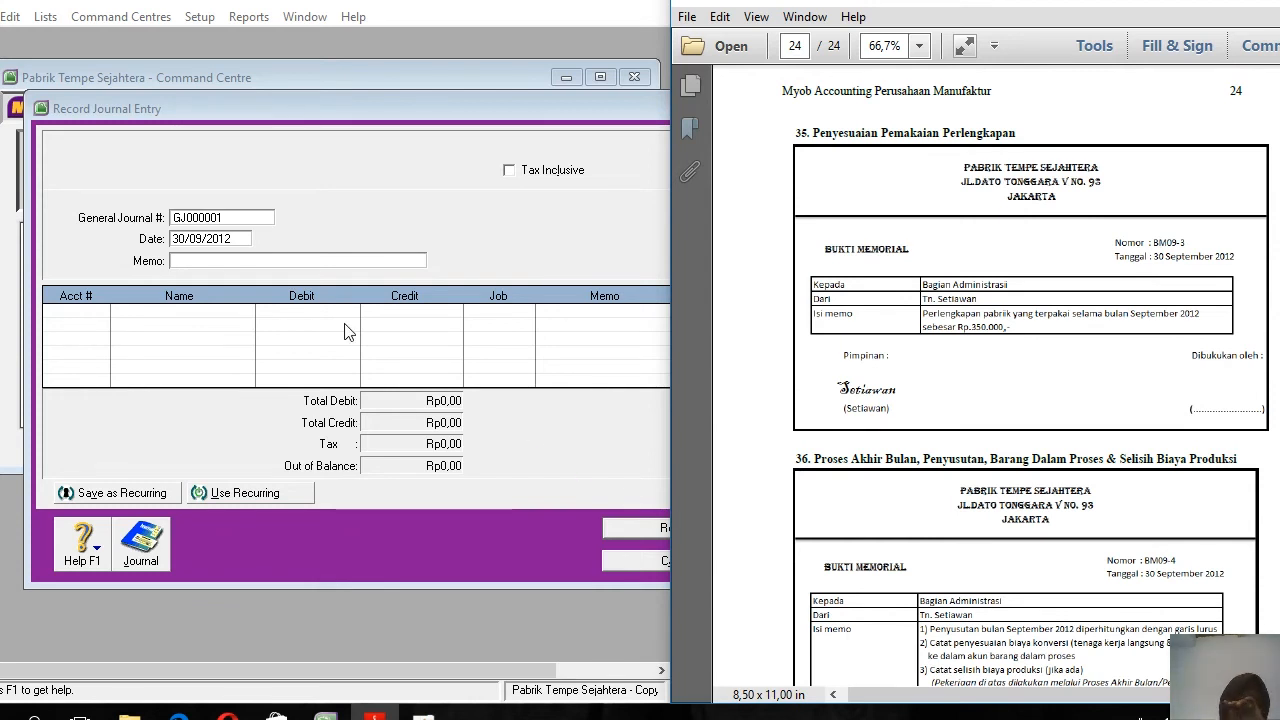
pyautogui.click(193, 215)
pyautogui.write('BM09-3')
pyautogui.press('Tab')
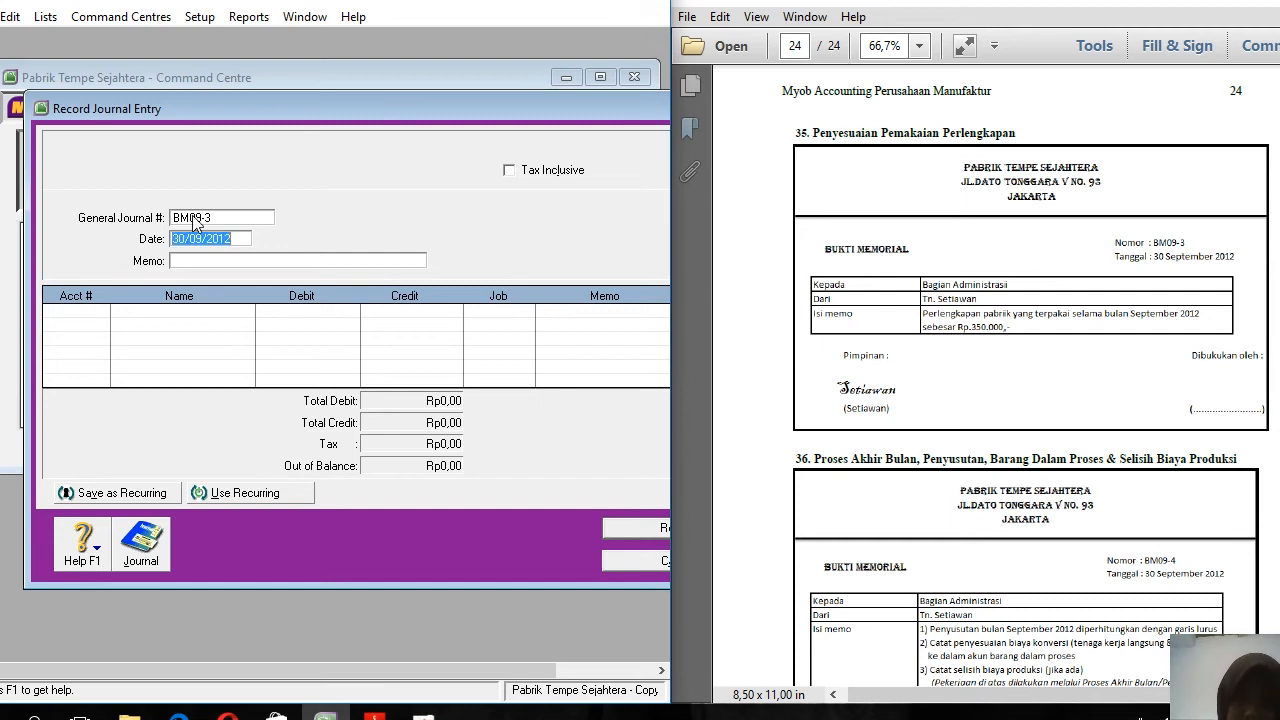
# Set the memo of journal entry BM09-3 to "Penyesuaian pemakaian perlengkapan"
pyautogui.click(198, 260)
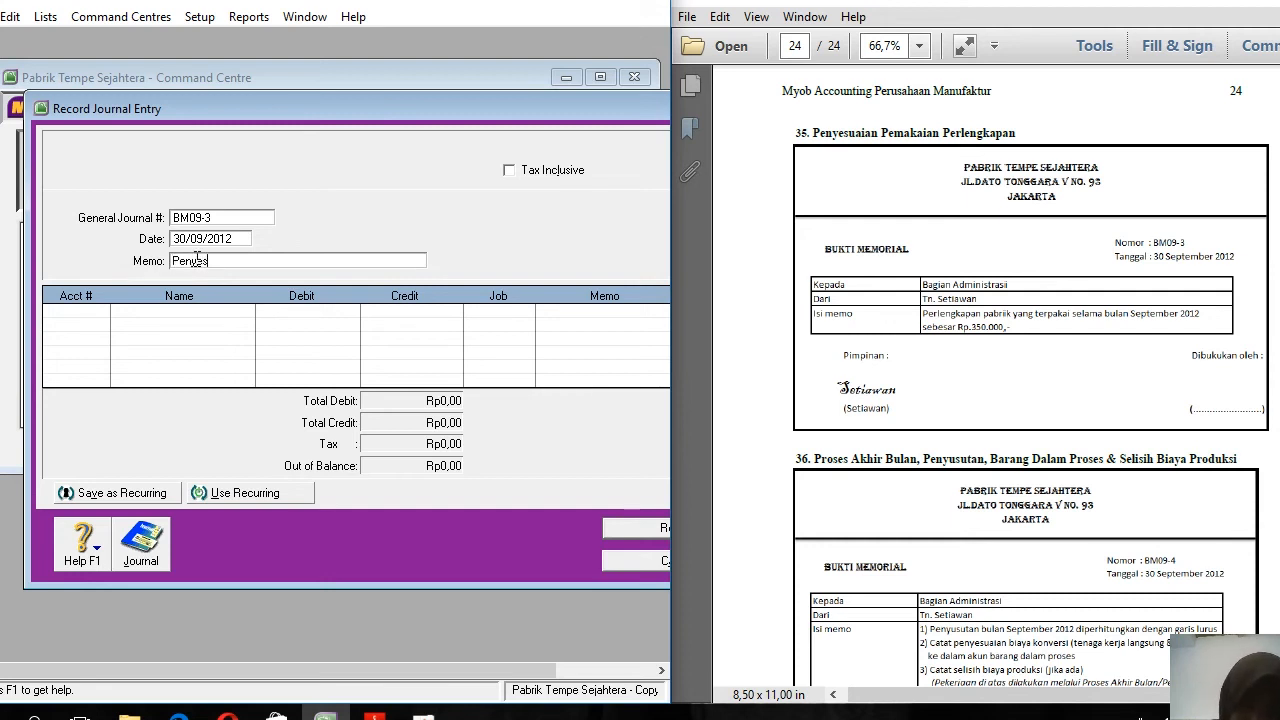
pyautogui.write('na')
pyautogui.press('BackSpace')
pyautogui.press('BackSpace')
pyautogui.press('BackSpace')
pyautogui.press('BackSpace')
pyautogui.write('emakaian perlengkapan')
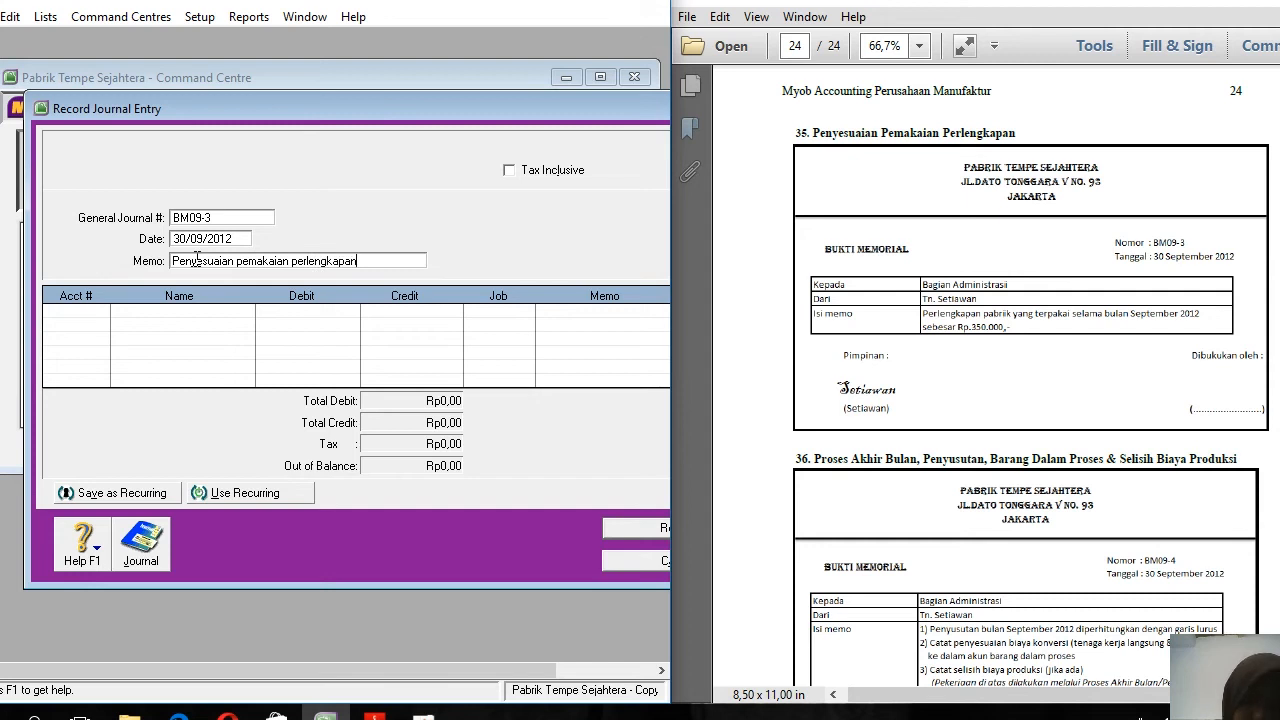
# Add a journal line debiting account 5-1113 BOP Sesungguhnya with Rp350.000
pyautogui.press('Tab')
pyautogui.press('Tab')
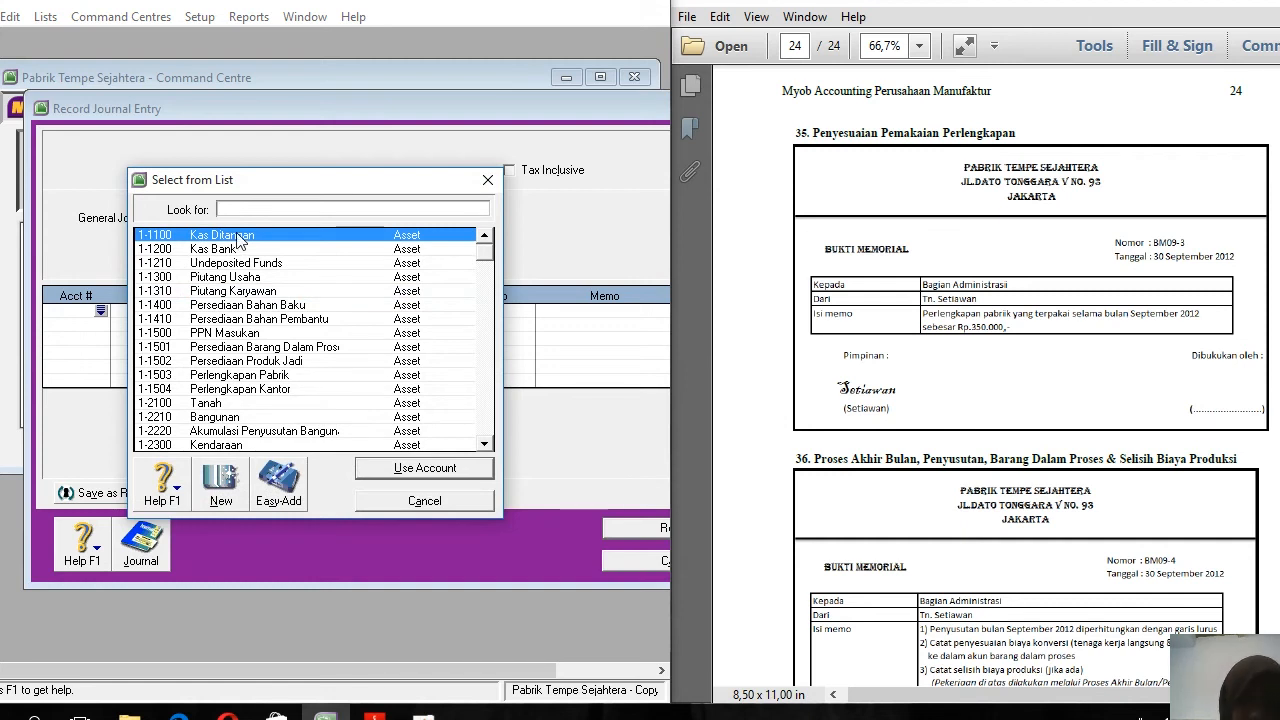
pyautogui.write('5')
pyautogui.doubleClick(238, 306)
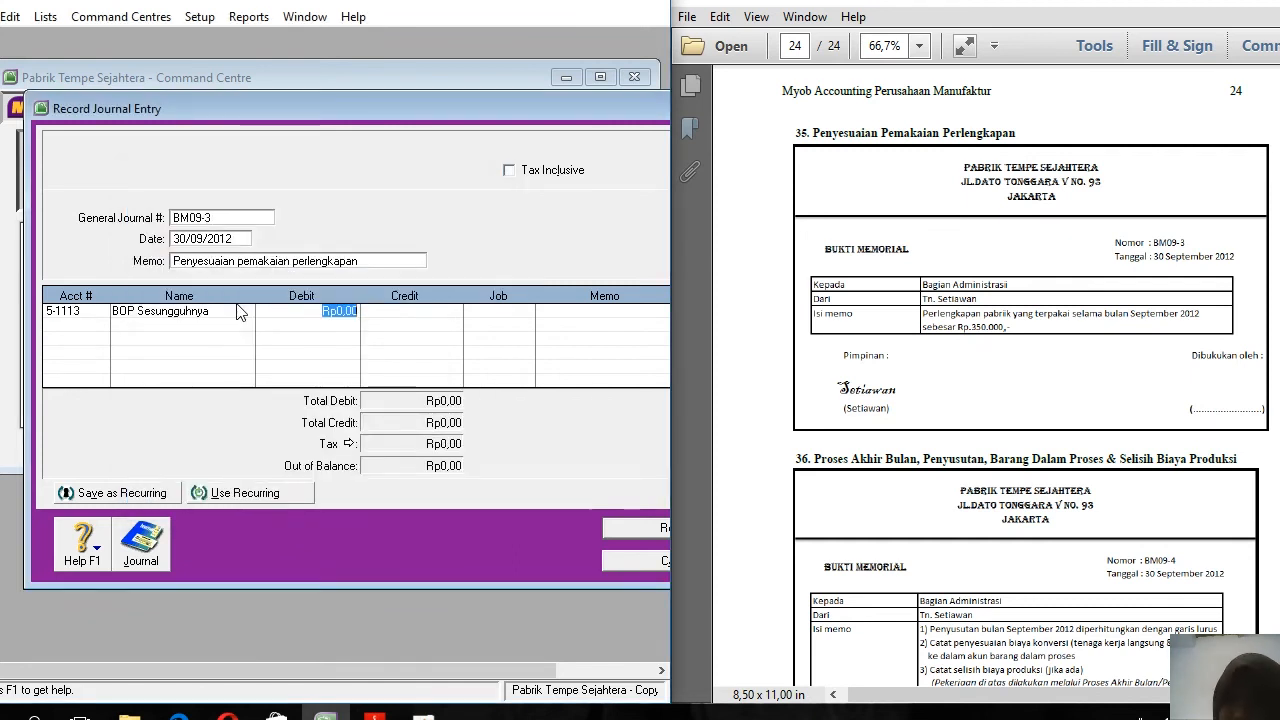
pyautogui.write('350000')
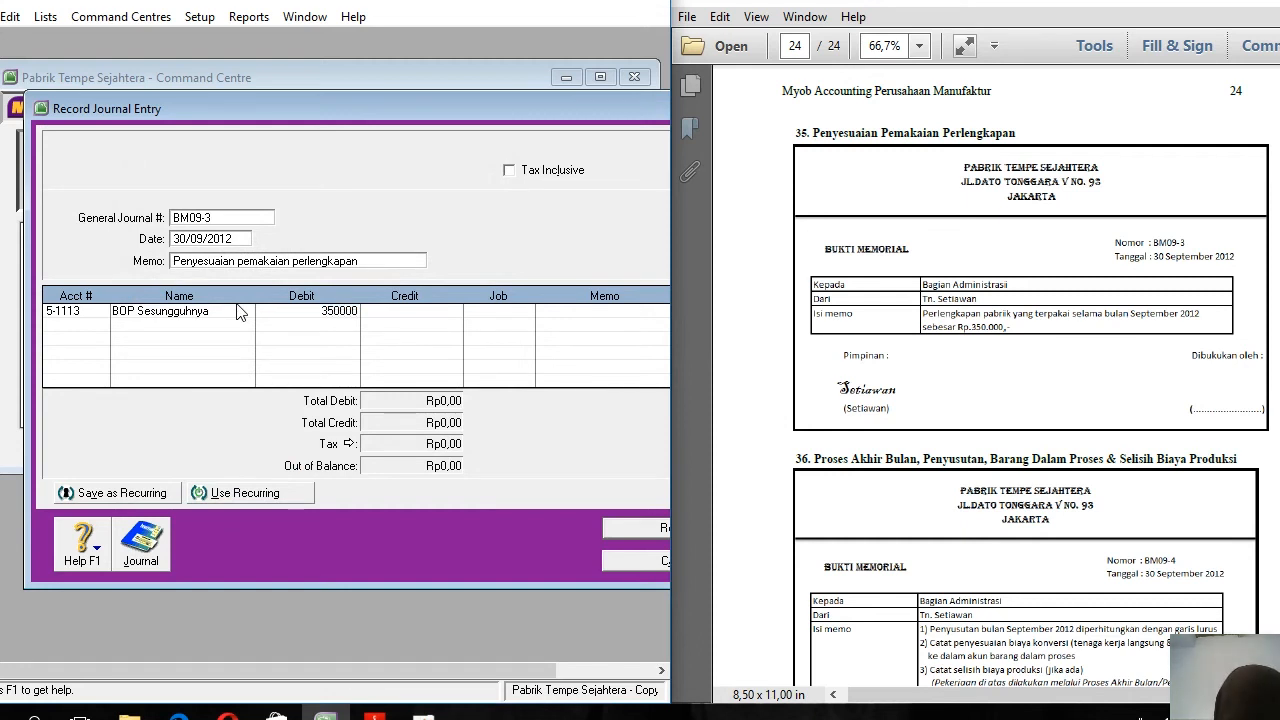
pyautogui.press('Tab')
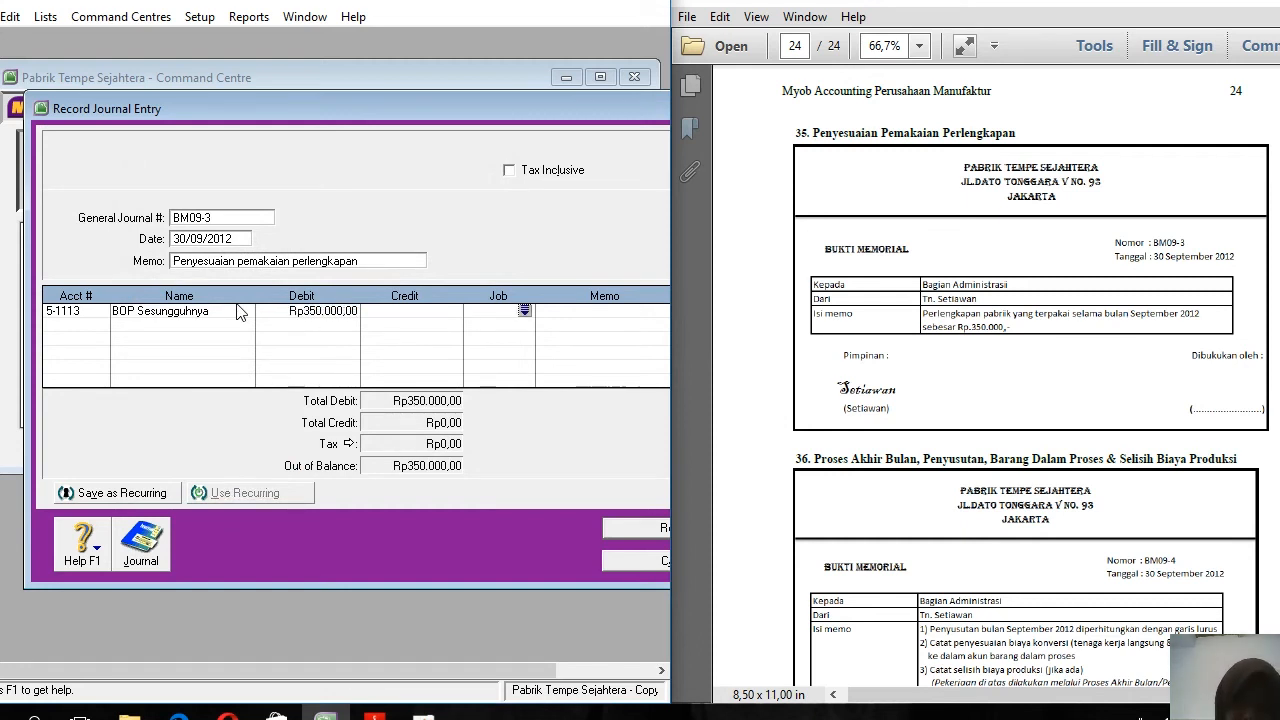
# Add a journal line crediting account 1-1503 Perlengkapan Pabrik with Rp350.000
pyautogui.press('Tab')
pyautogui.press('Tab')
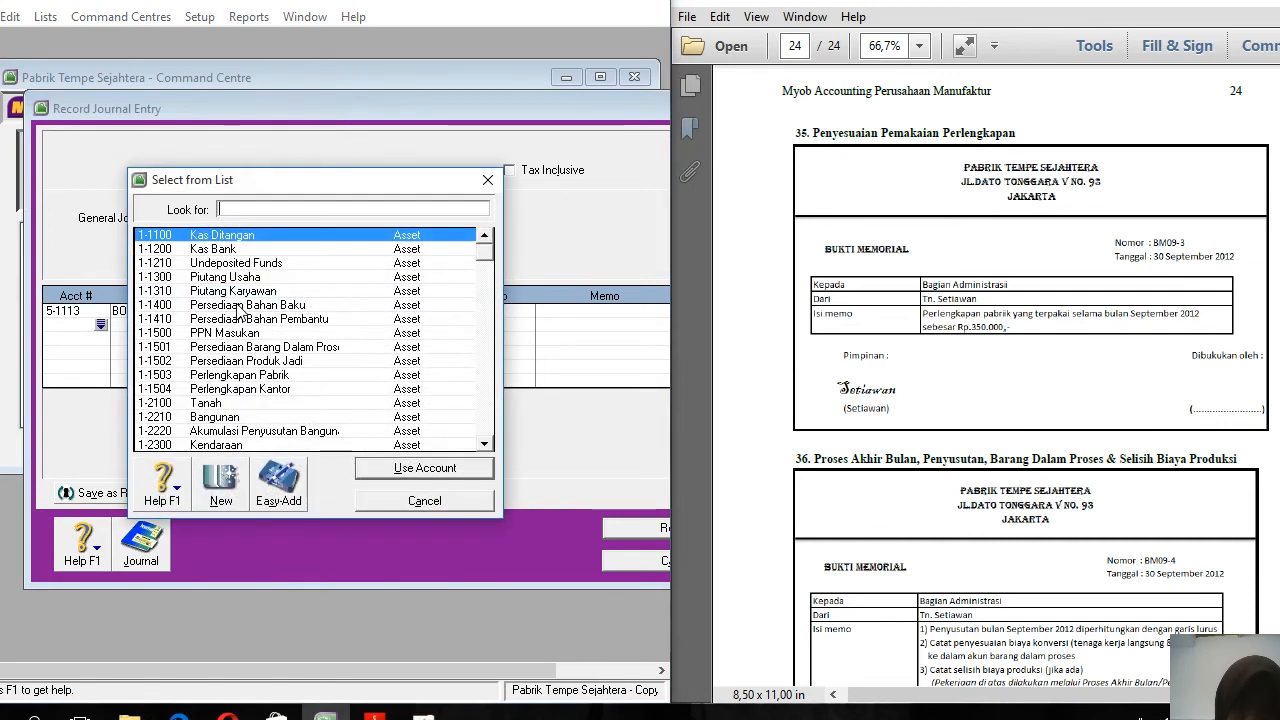
pyautogui.doubleClick(237, 376)
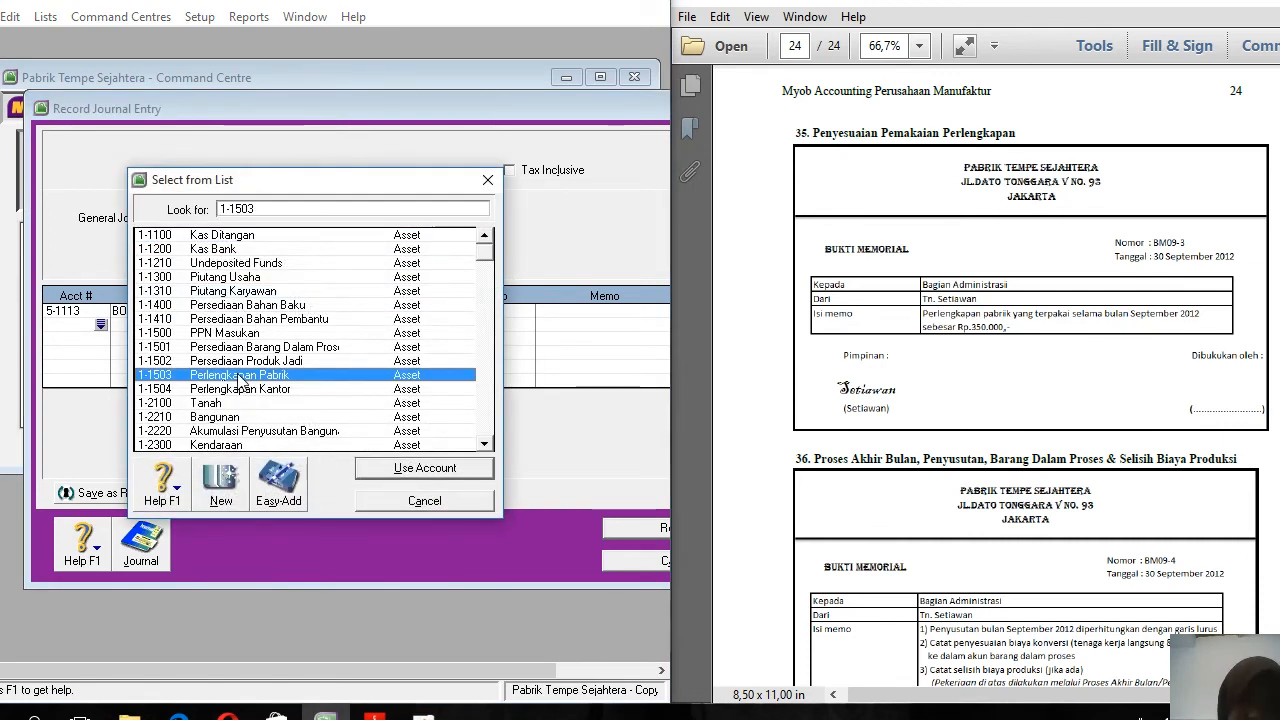
pyautogui.press('Tab')
pyautogui.press('Tab')
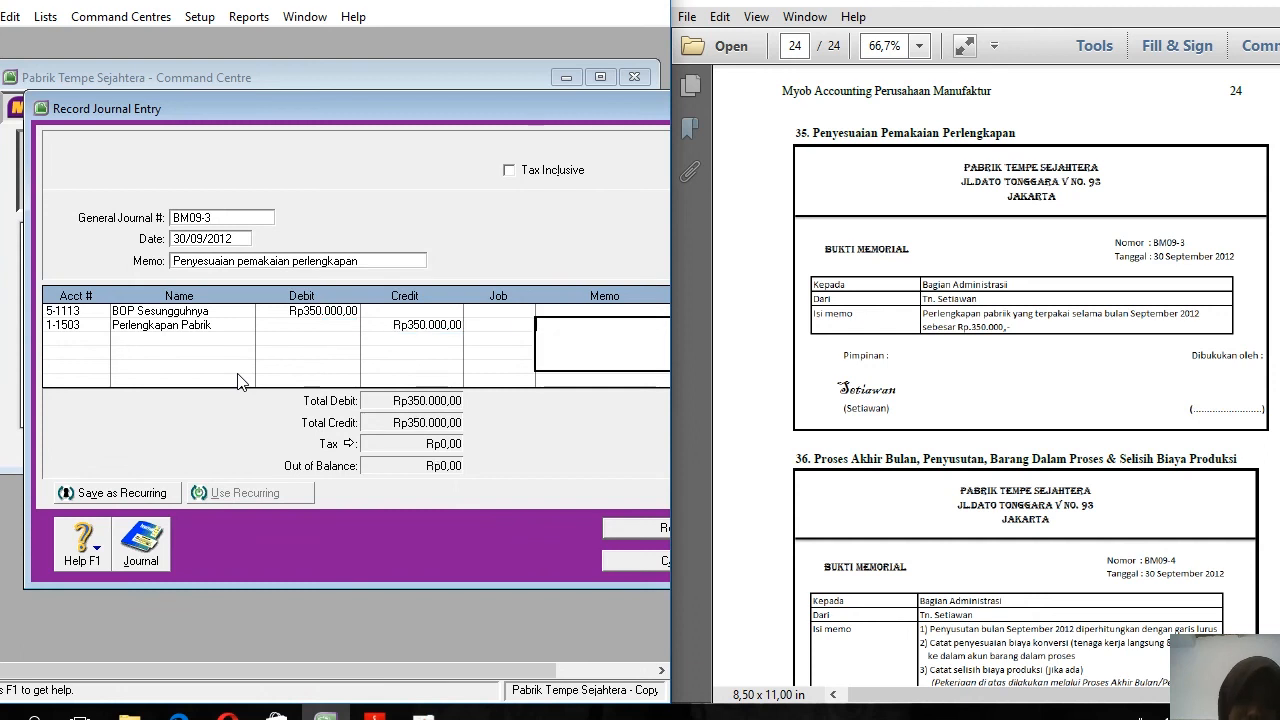
# Review the transaction recap of journal entry BM09-3 and record it
pyautogui.hotkey('ctrl', 'r')
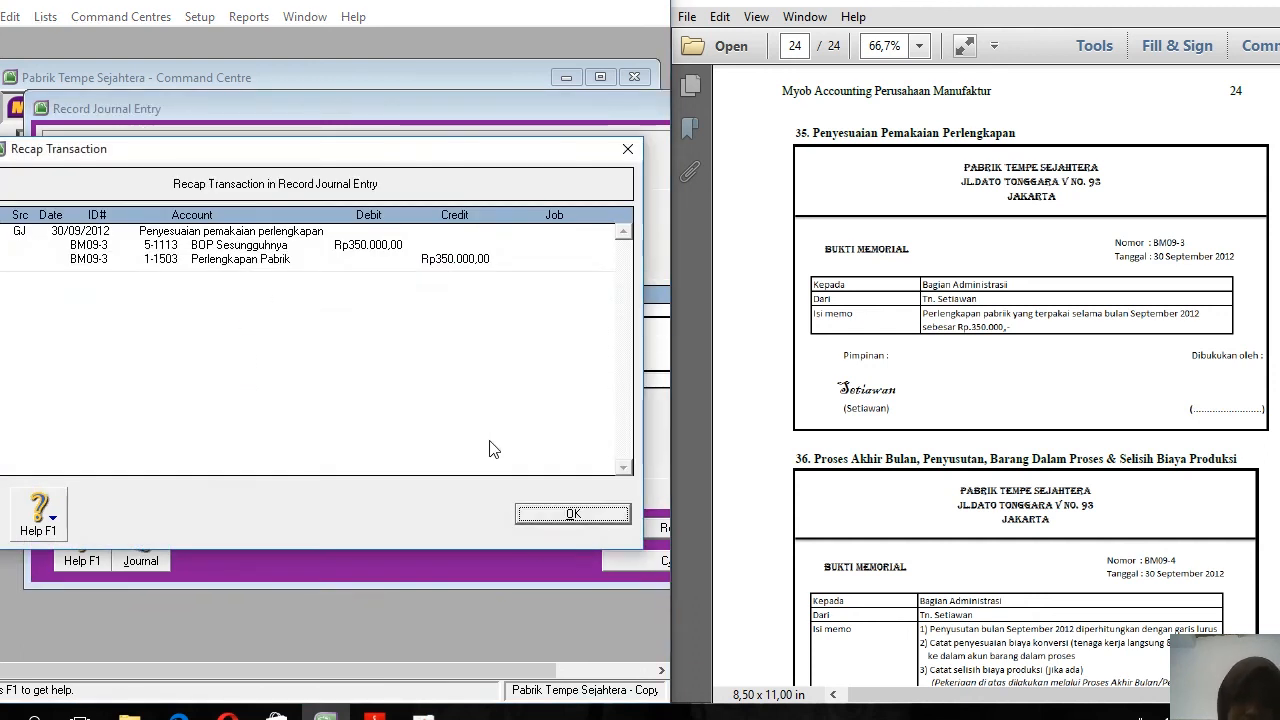
pyautogui.click(571, 514)
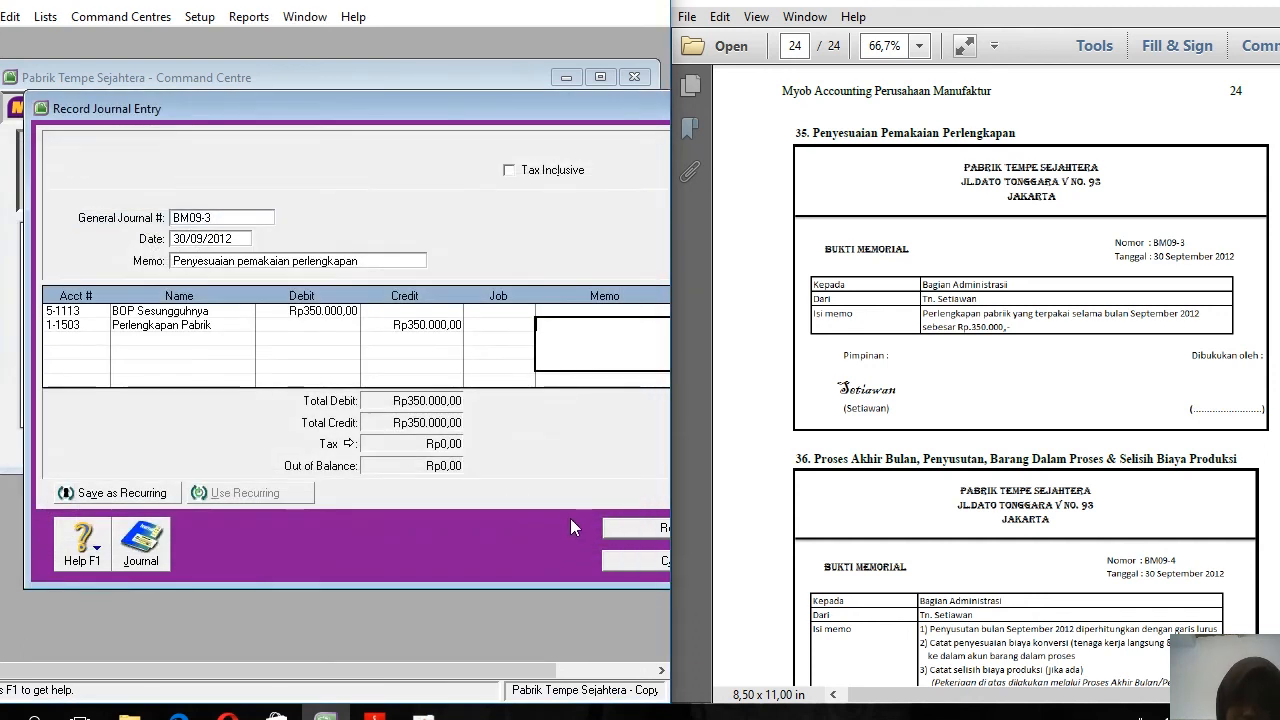
pyautogui.click(630, 530)
# Go to task 36 in the workbook and number the new journal entry BM09-4
pyautogui.click(757, 461)
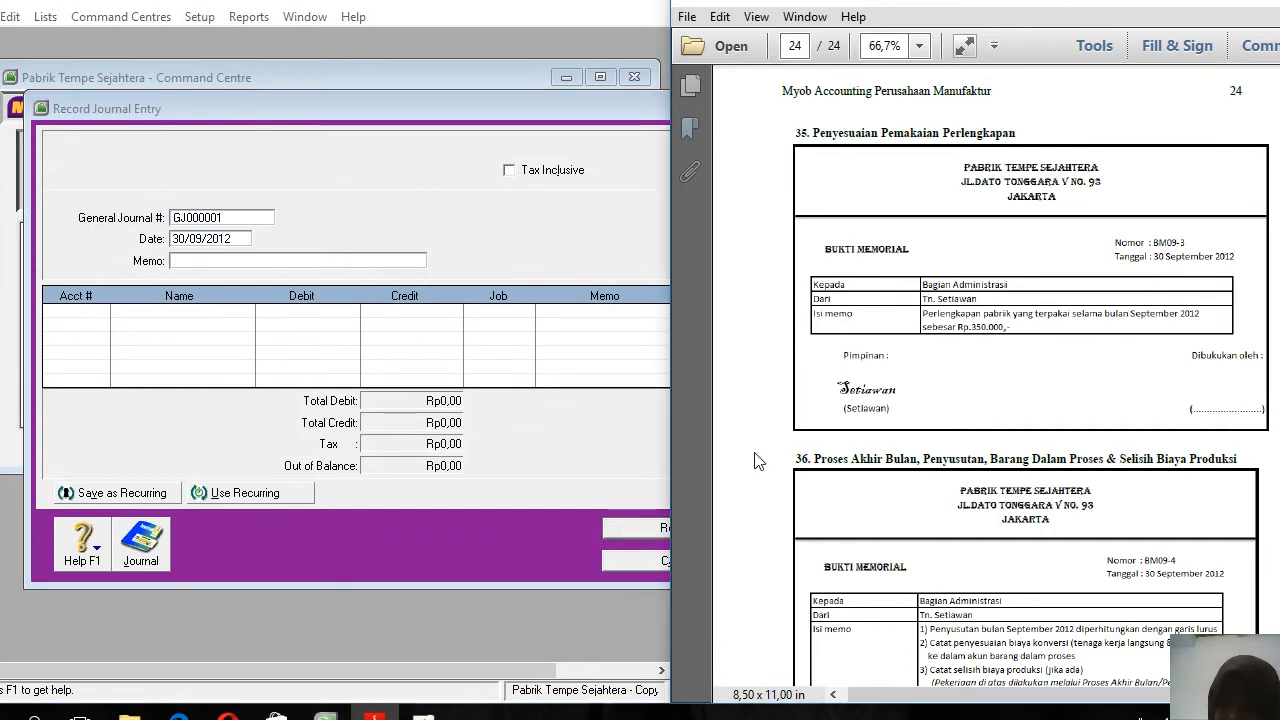
pyautogui.scroll(-2, 757, 461)
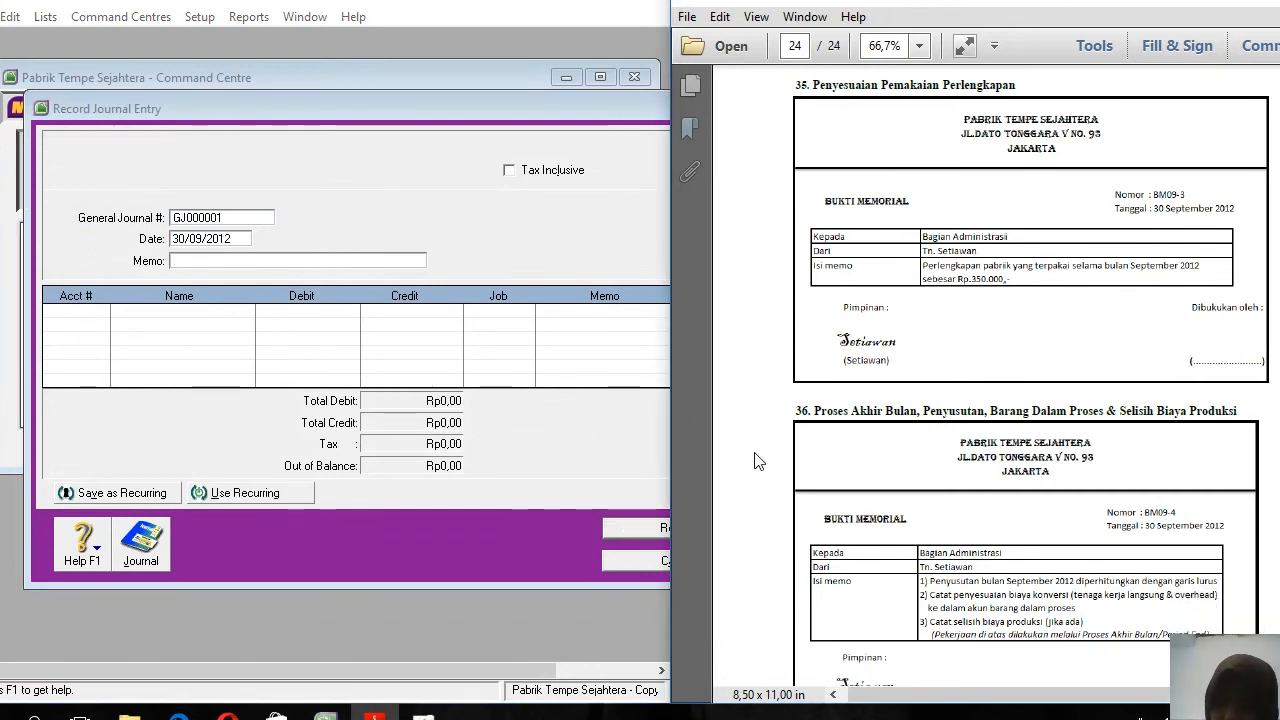
pyautogui.scroll(-2, 757, 461)
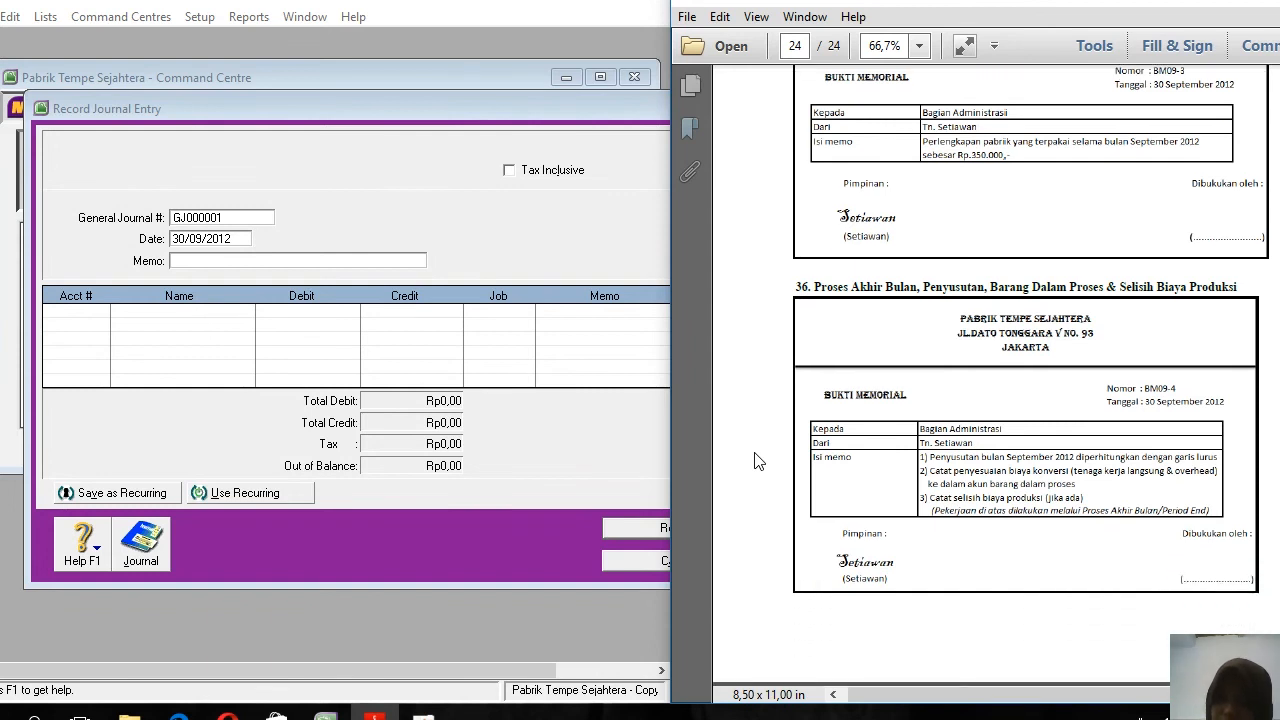
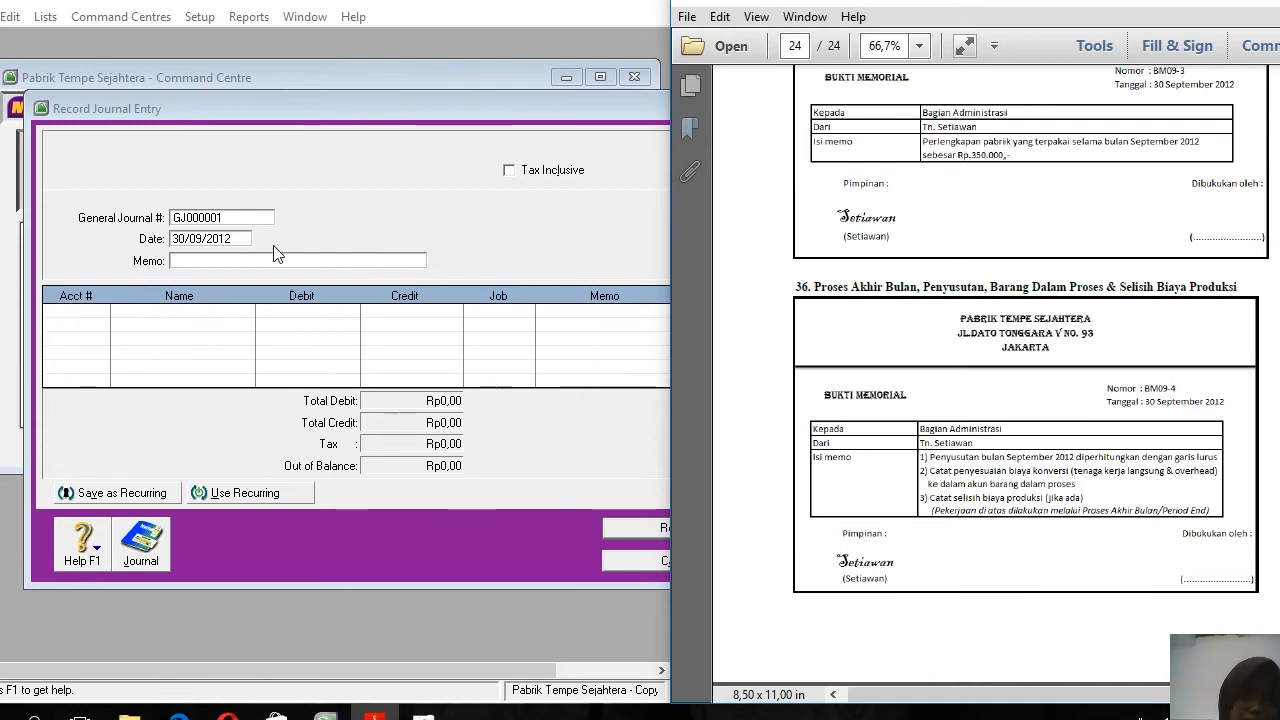
pyautogui.click(211, 217)
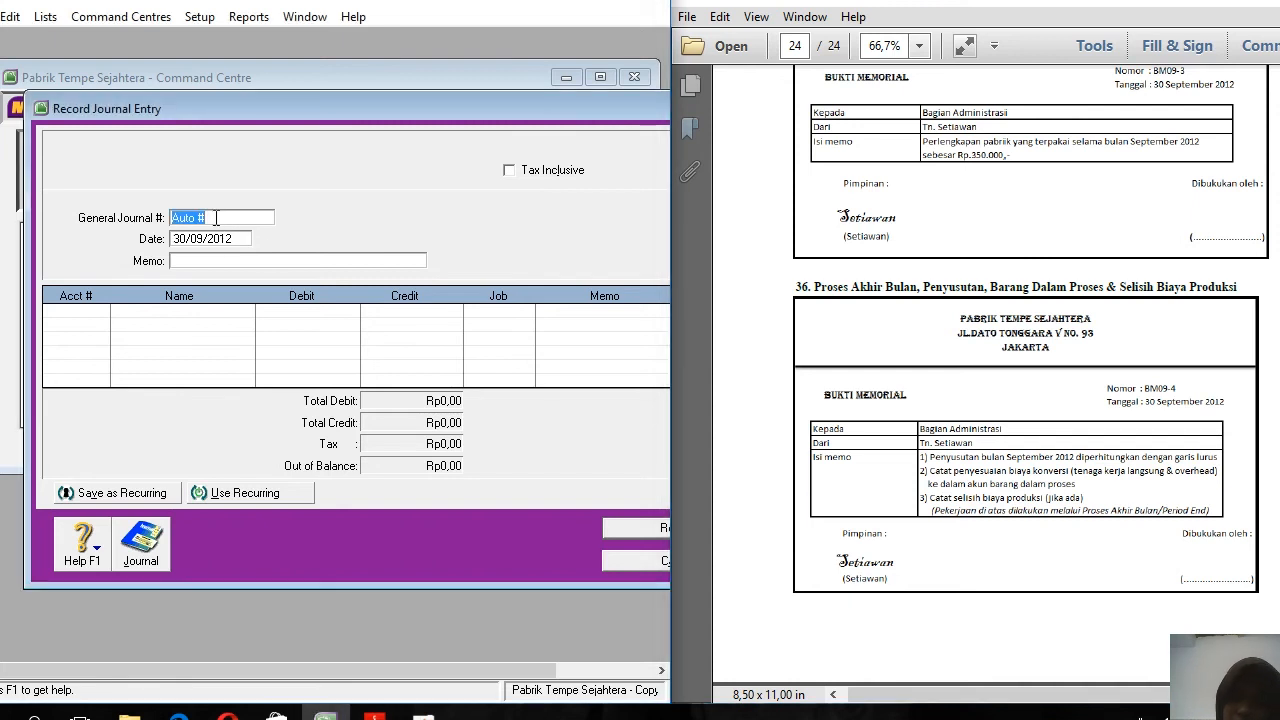
pyautogui.write('BM09-4')
pyautogui.press('Tab')
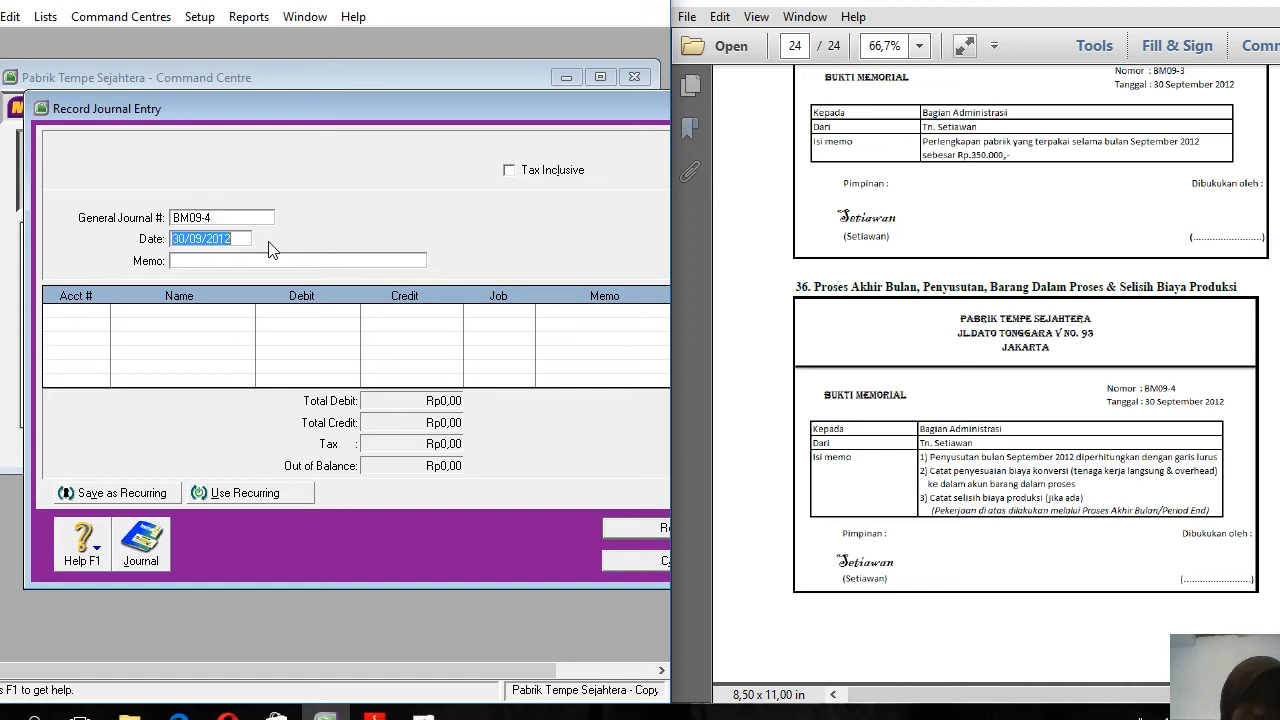
# Set the memo of journal entry BM09-4 to "Penyusutan bangunan, kendaraan, peralatan bulan september"
pyautogui.press('Tab')
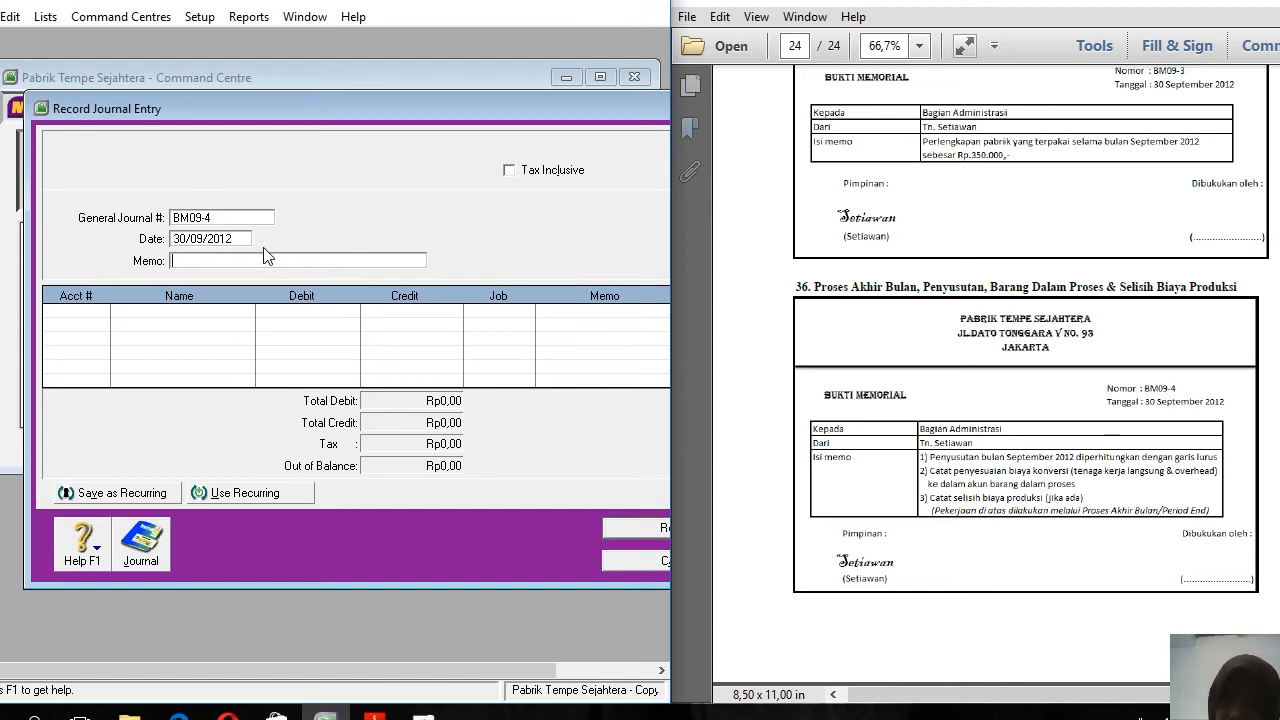
pyautogui.write('Penyusu')
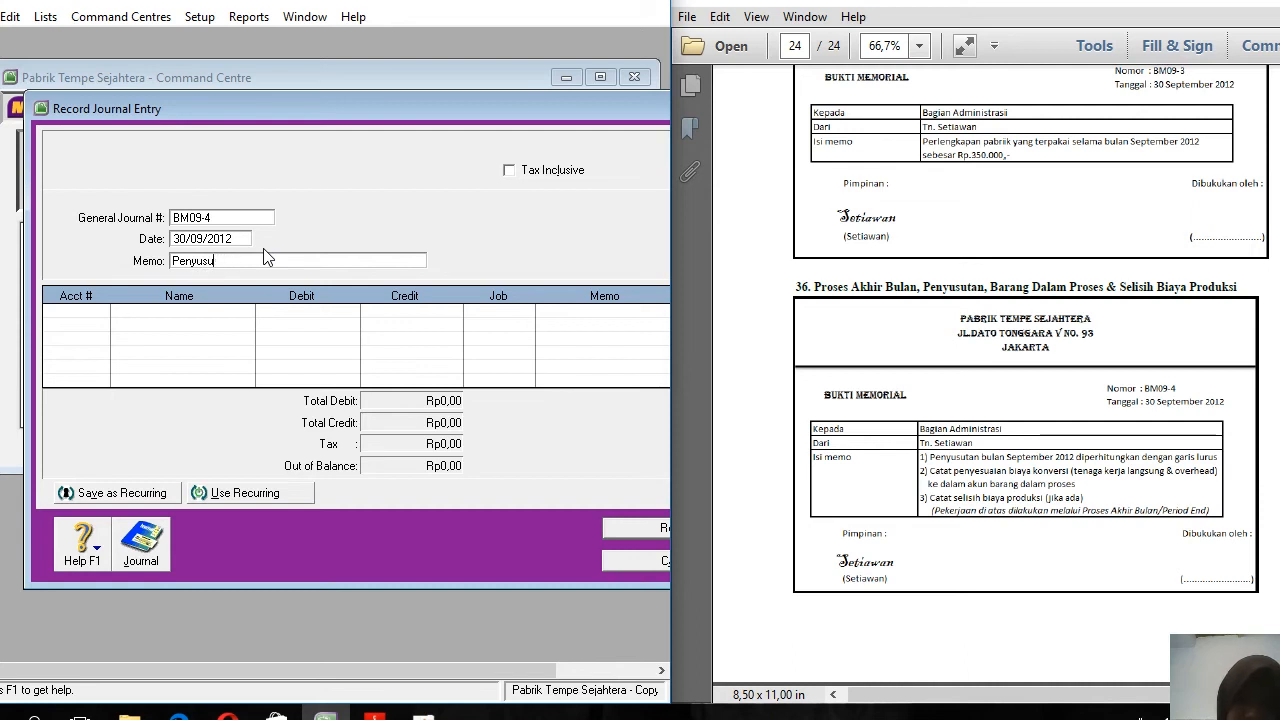
pyautogui.write('stantan bangu')
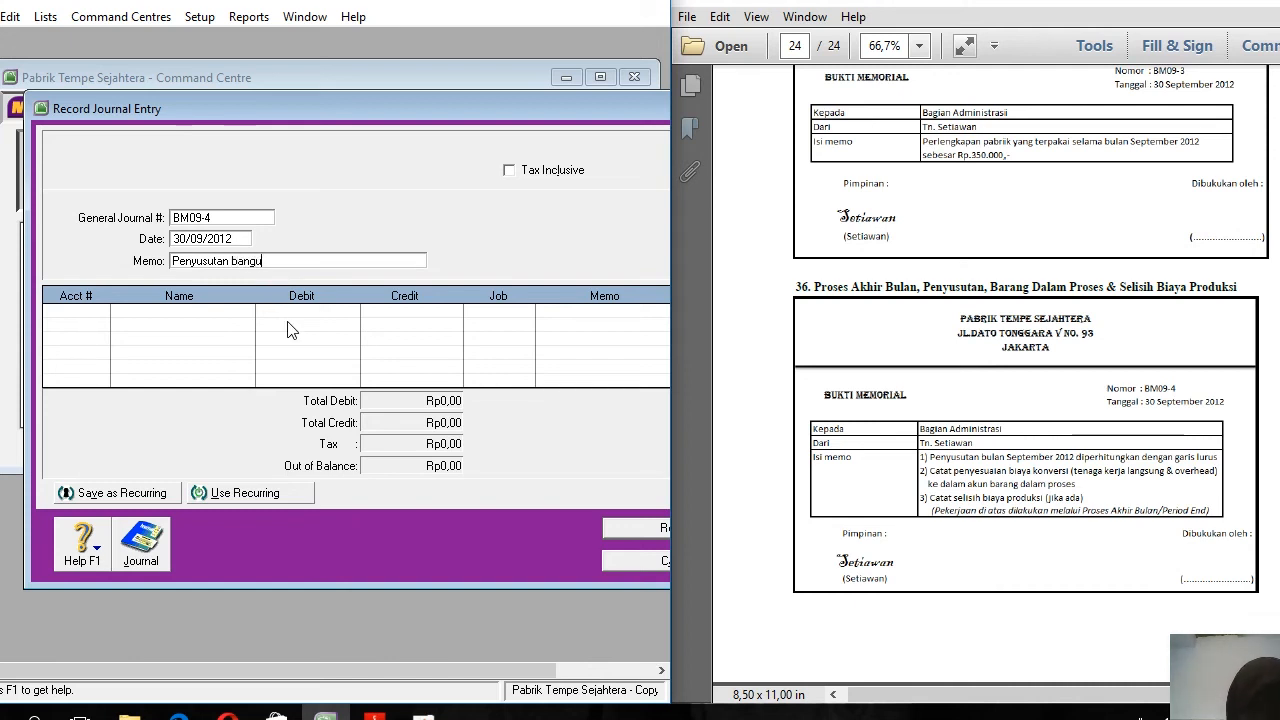
pyautogui.write(', kendaran')
pyautogui.press('BackSpace')
pyautogui.write('an, per')
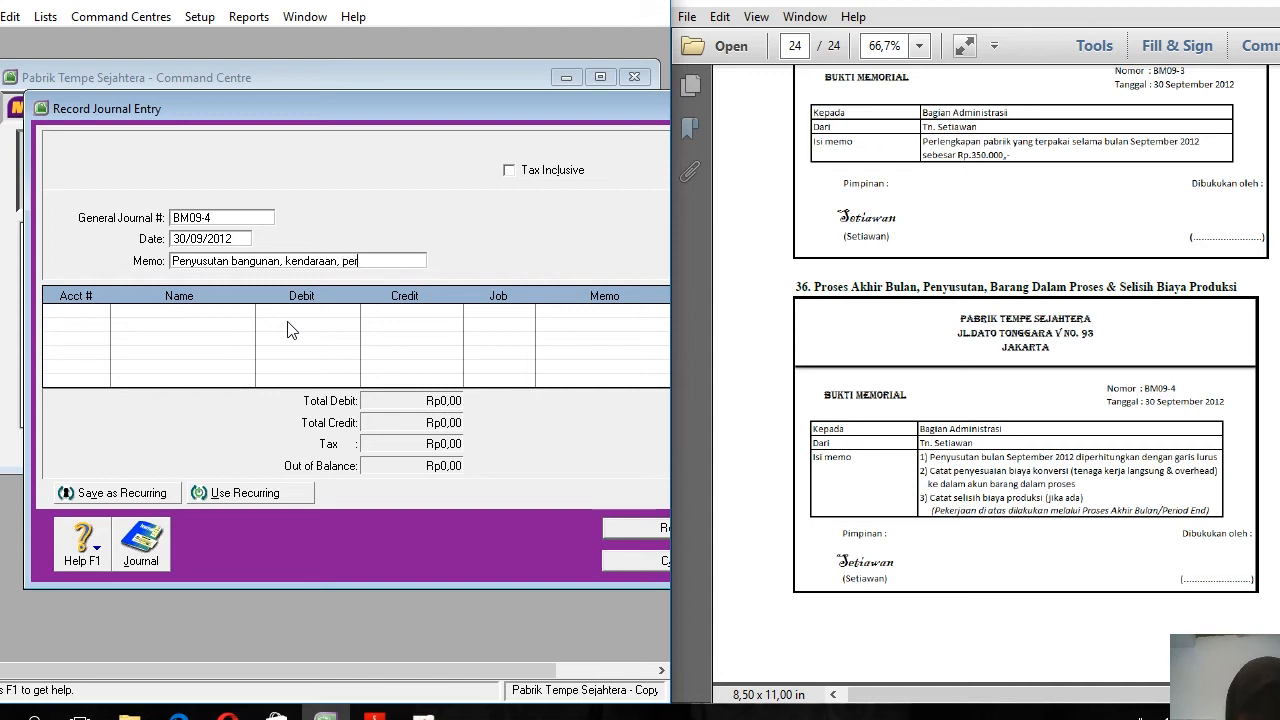
pyautogui.write('latan bulan')
pyautogui.click(358, 260)
pyautogui.write('an september')
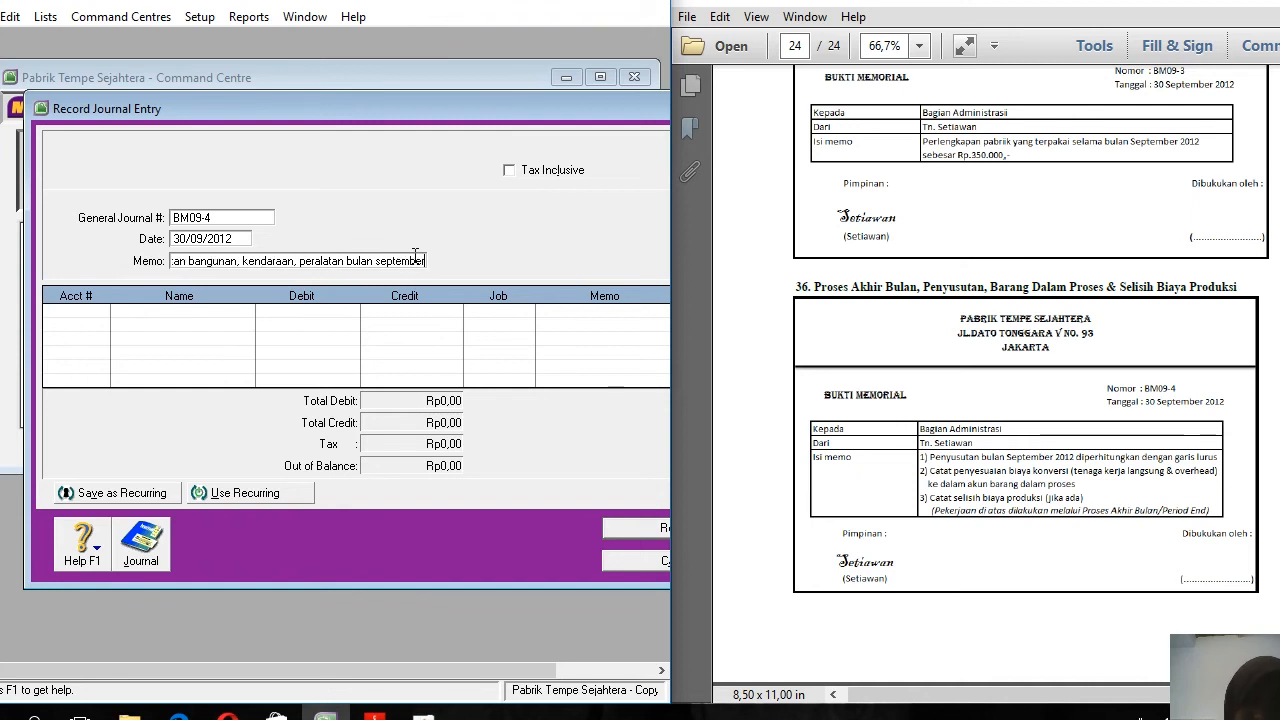
# Add a journal line debiting account 5-1000 Harga Pokok Penjualan with Rp979.167
pyautogui.click(294, 330)
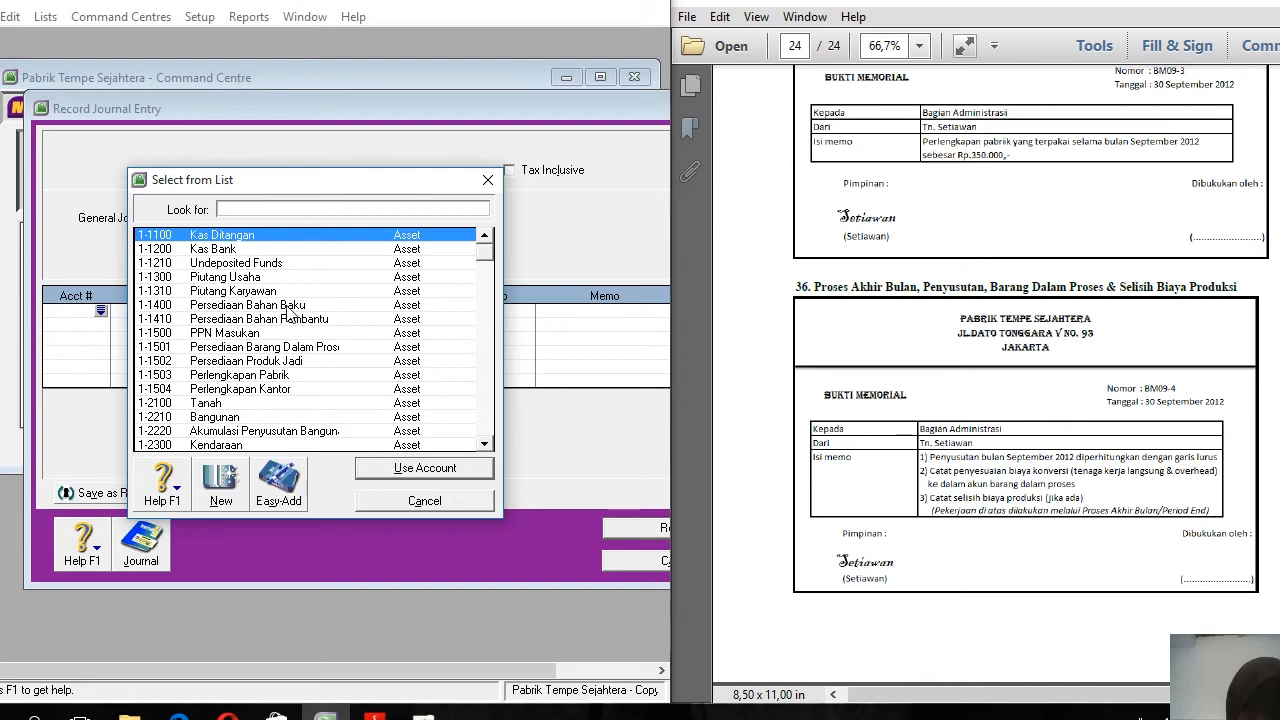
pyautogui.write('5-1000')
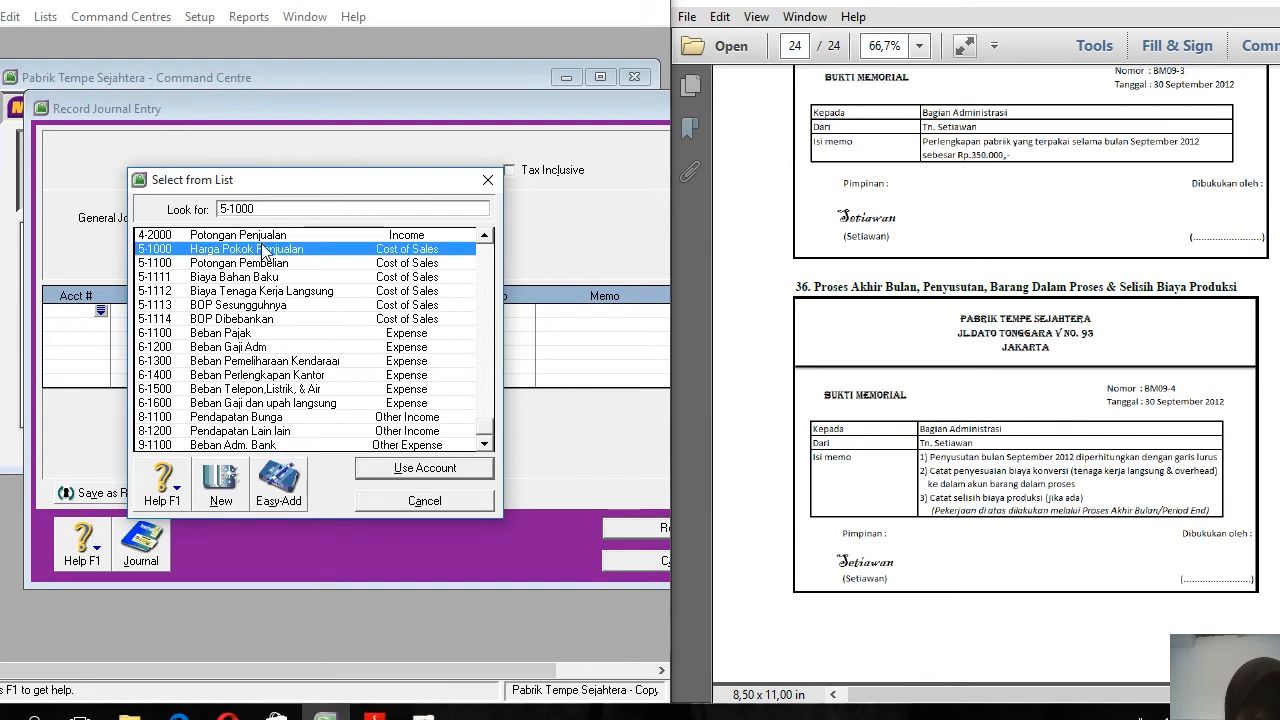
pyautogui.press('Return')
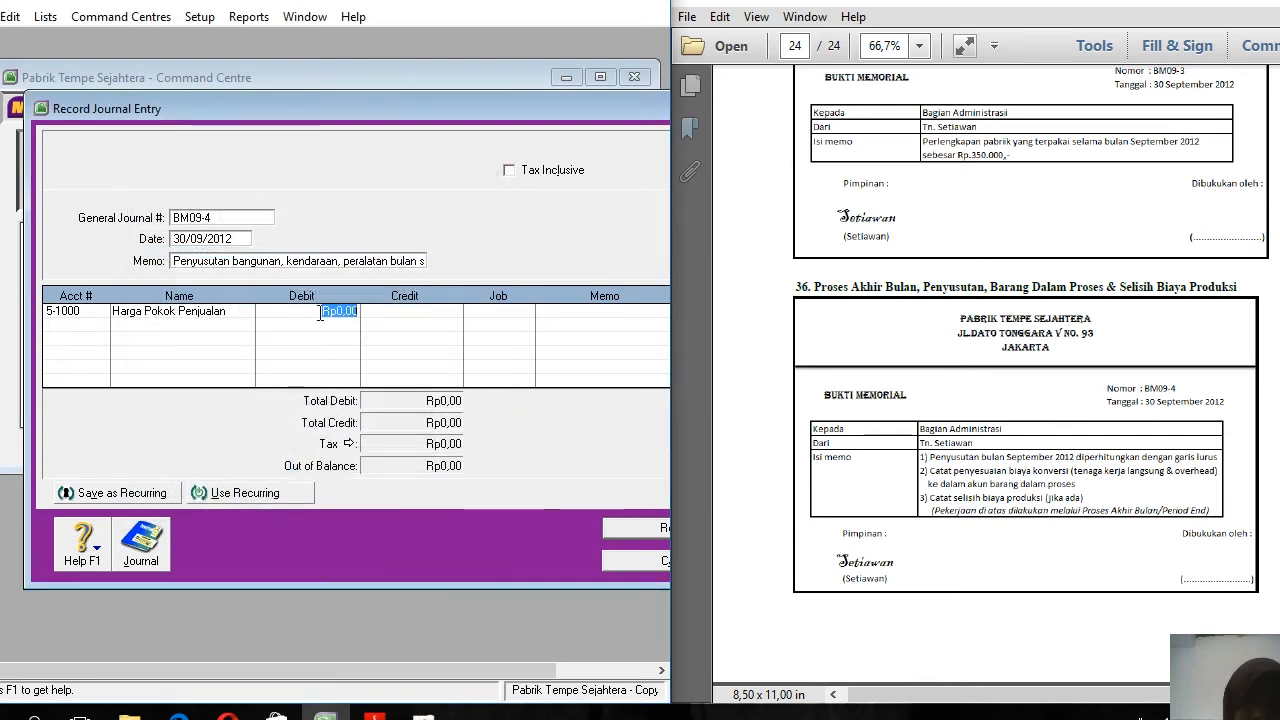
pyautogui.write('979.167')
pyautogui.press('Tab')
# Add a journal line crediting account 1-2220 Akumulasi Penyusutan Bangunan with Rp250.000
pyautogui.press('Tab')
pyautogui.press('Tab')
pyautogui.press('Tab')
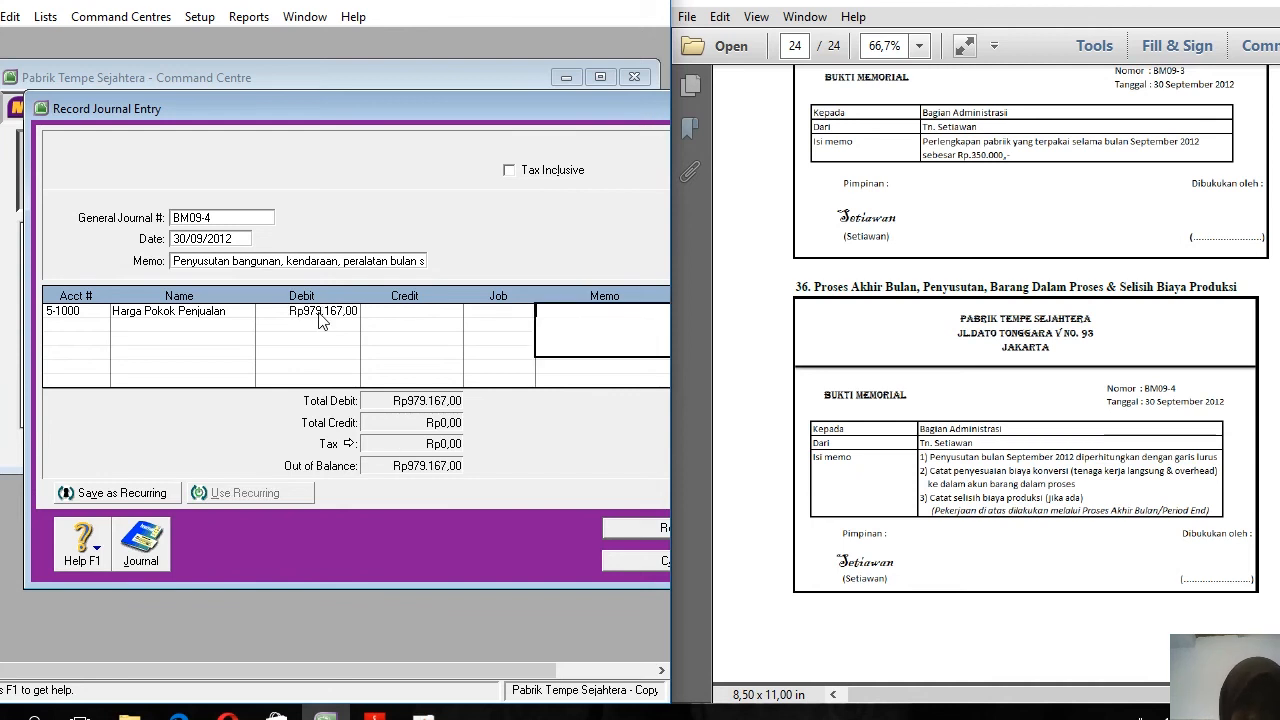
pyautogui.press('Tab')
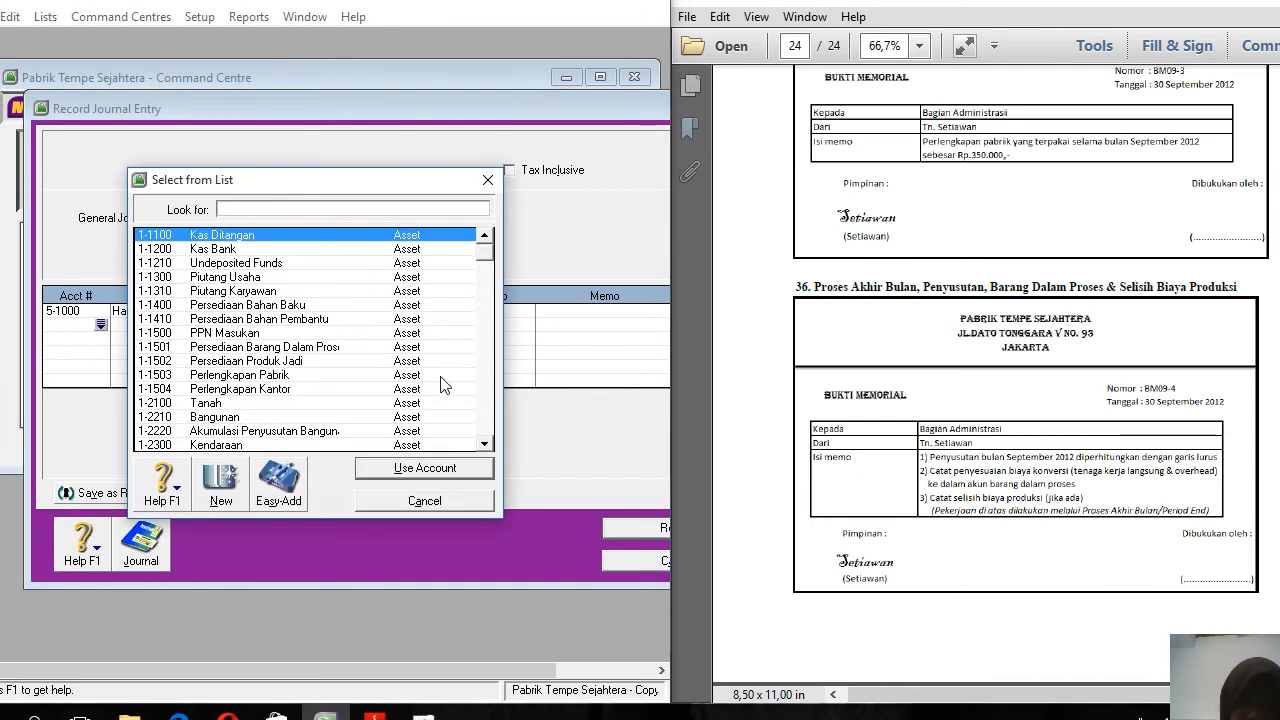
pyautogui.click(485, 447)
pyautogui.click(485, 447)
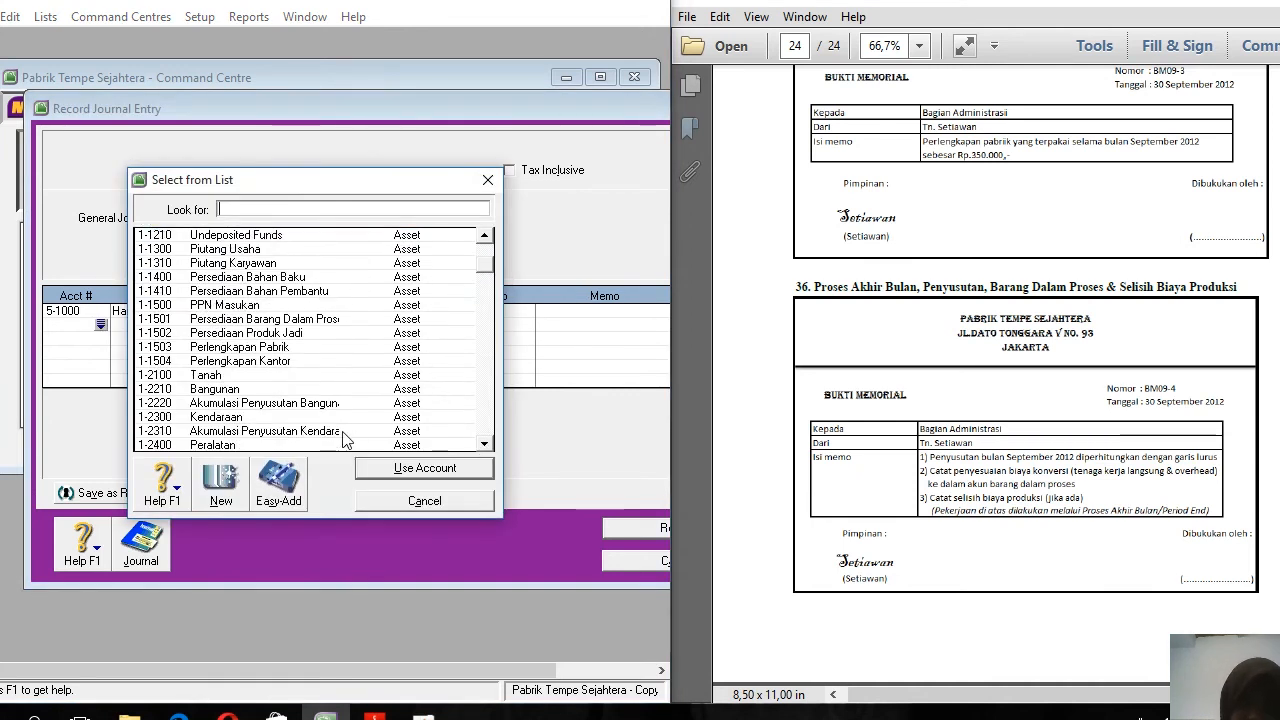
pyautogui.click(286, 404)
pyautogui.press('Return')
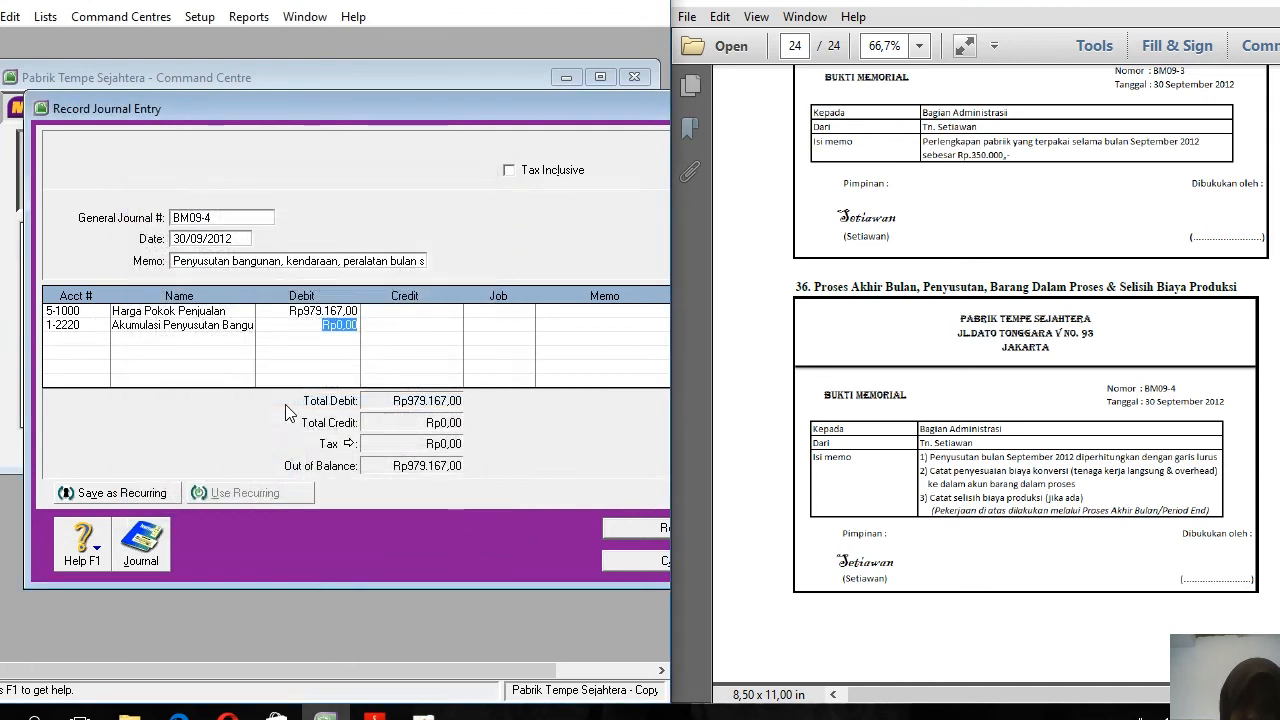
pyautogui.press('Tab')
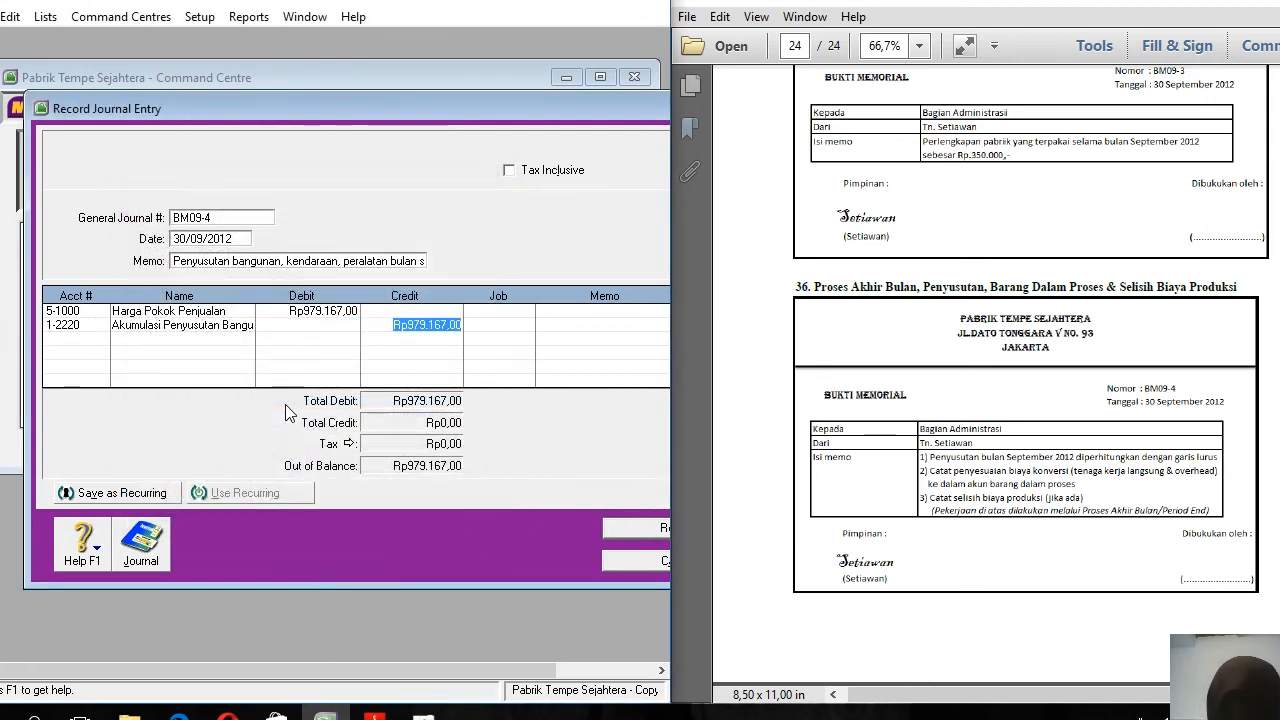
pyautogui.write('250.000')
pyautogui.press('Tab')
# Add a journal line crediting account 1-2310 Akumulasi Penyusutan Kendaraan with Rp354.167
pyautogui.press('Tab')
pyautogui.press('Tab')
pyautogui.press('Tab')
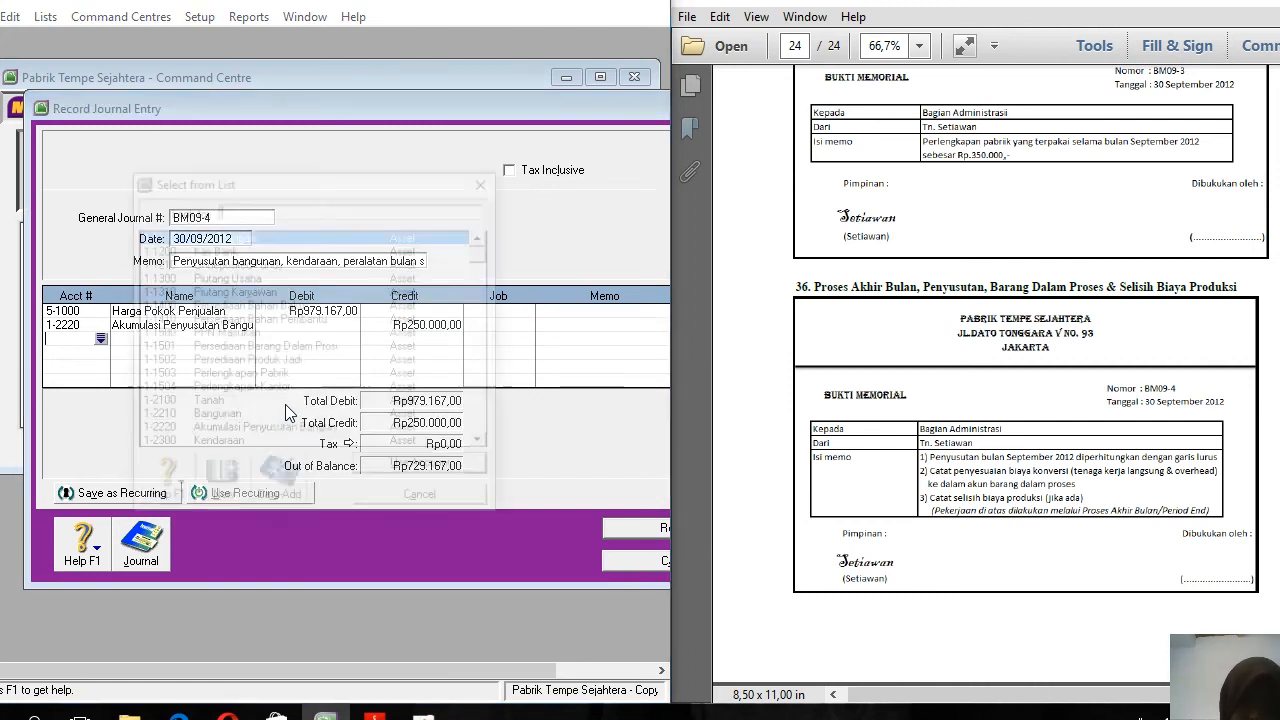
pyautogui.click(485, 444)
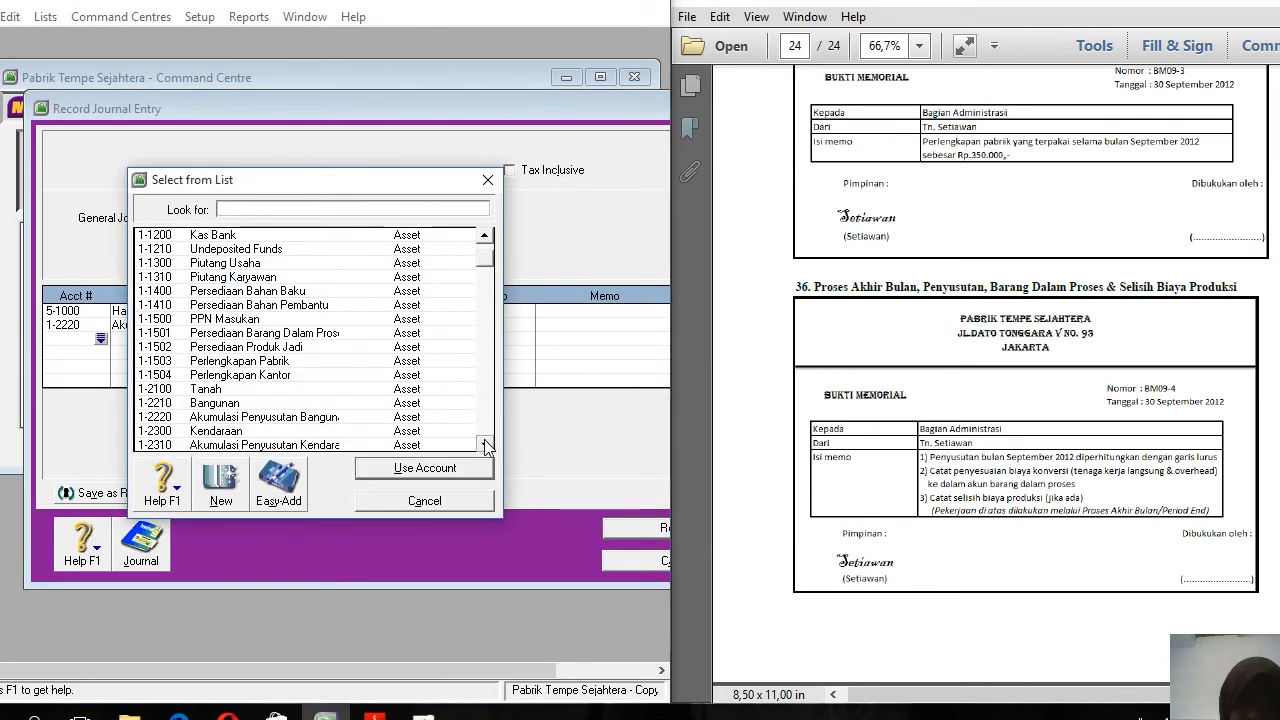
pyautogui.click(485, 444)
pyautogui.doubleClick(298, 431)
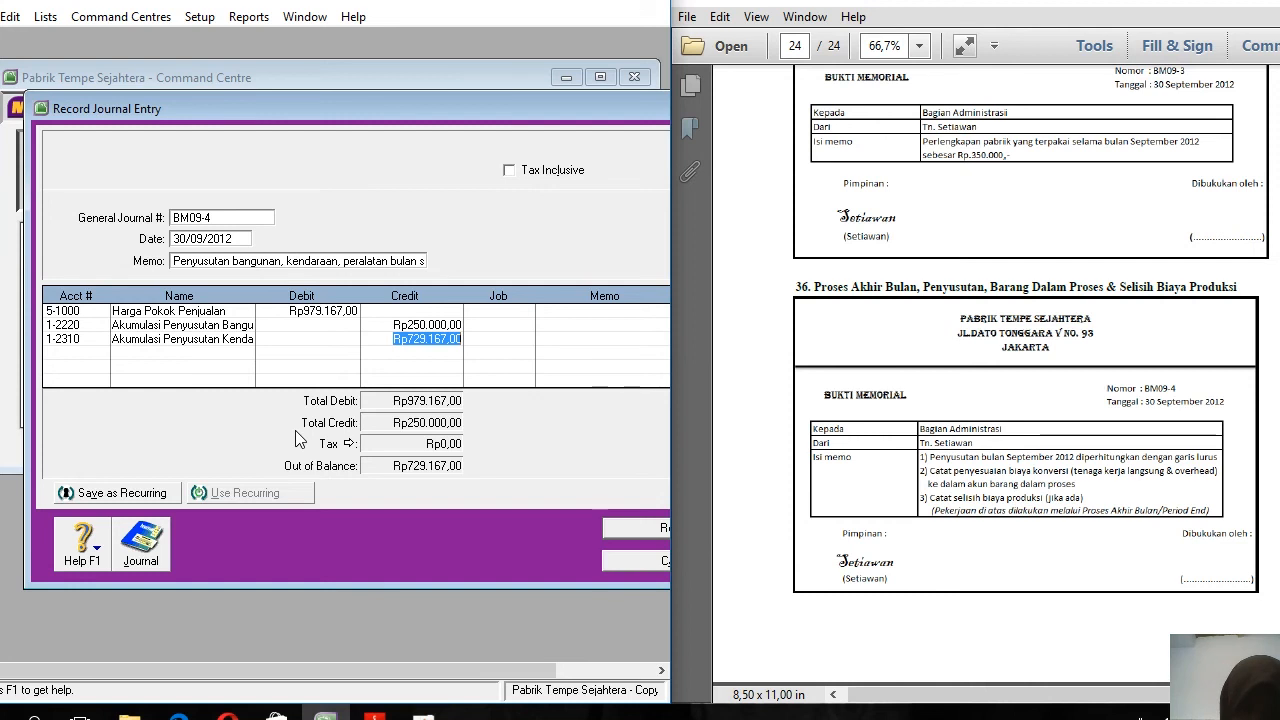
pyautogui.write('354167')
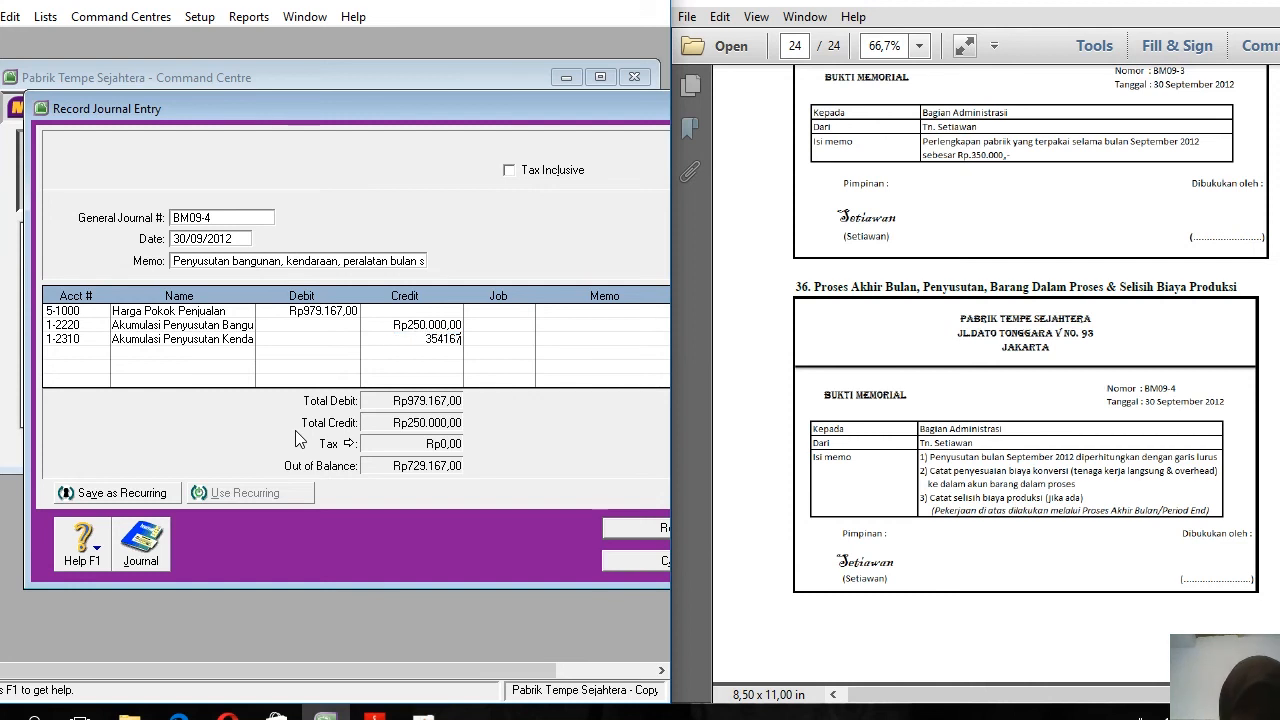
pyautogui.press('Tab')
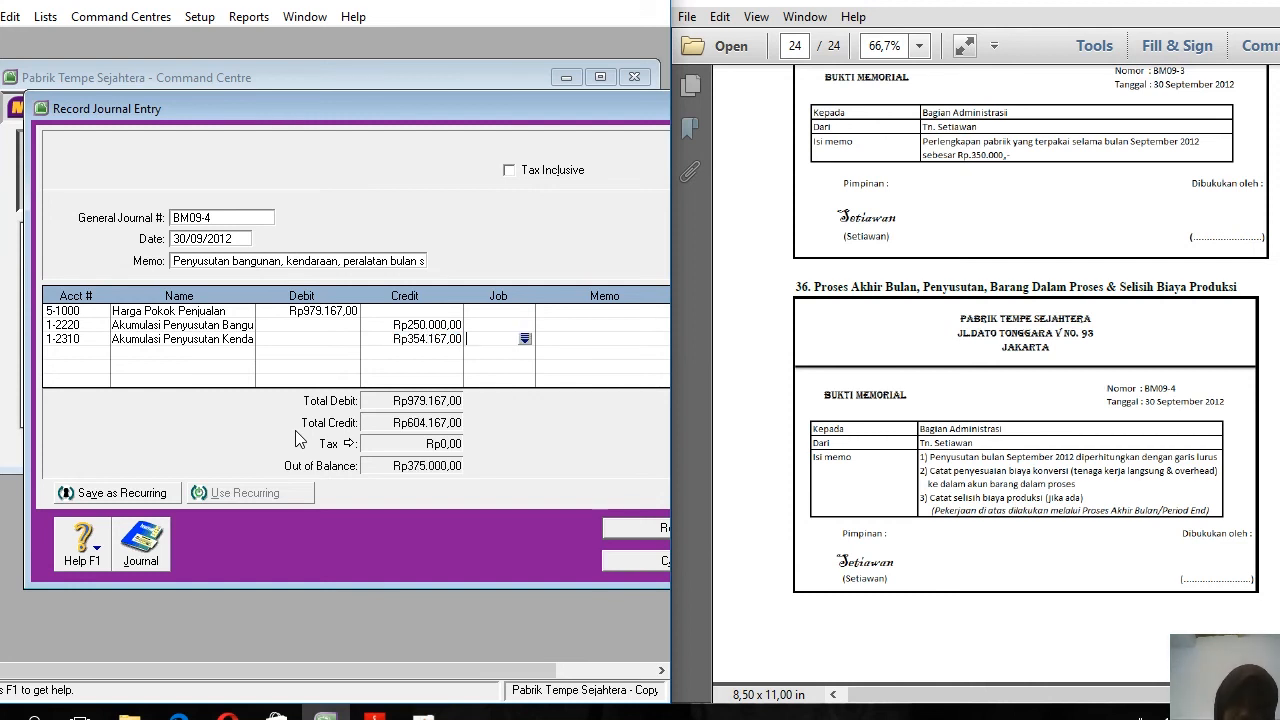
# Add a journal line crediting account 1-2410 Akumulasi Penyusutan Peralatan with Rp375.000
pyautogui.press('Tab')
pyautogui.press('Tab')
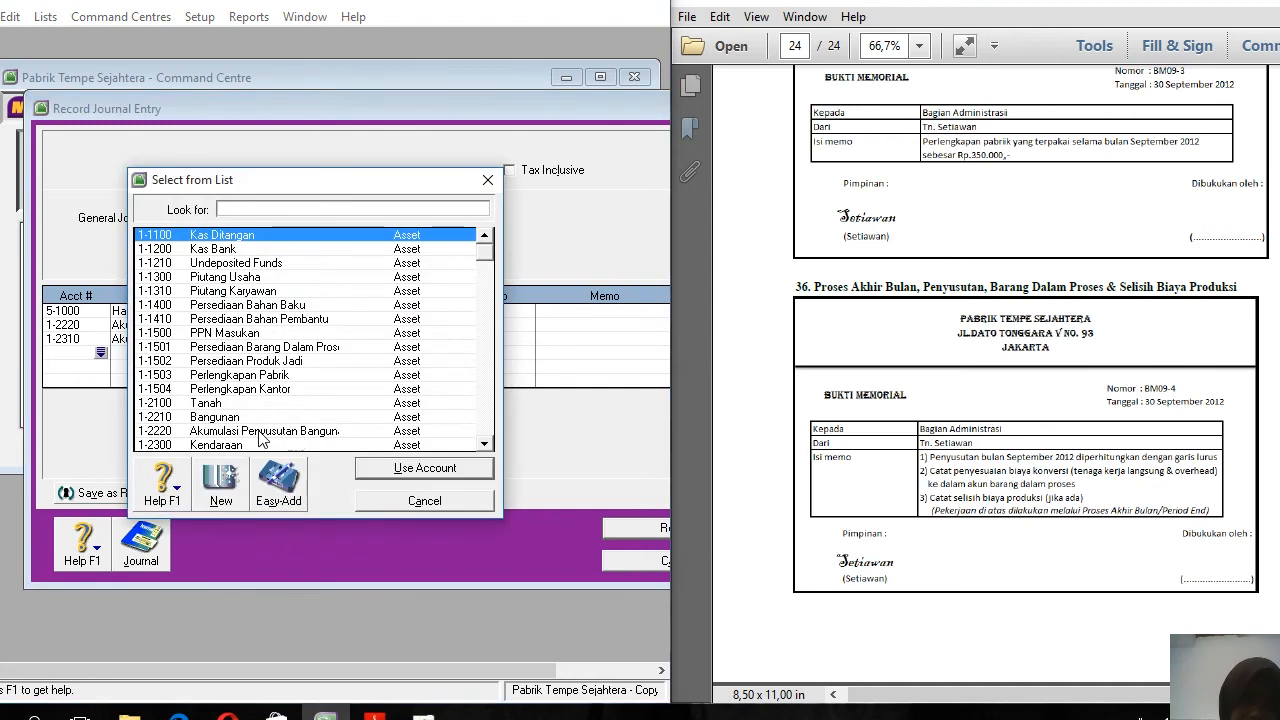
pyautogui.click(484, 444)
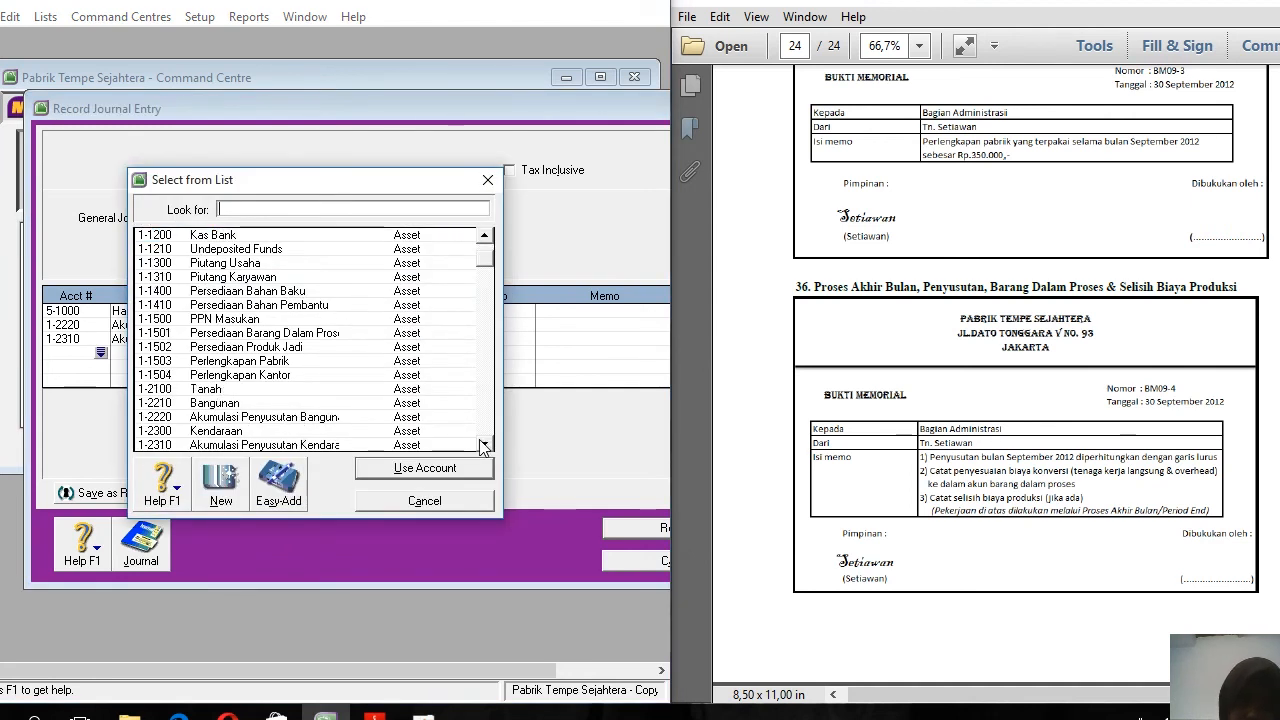
pyautogui.click(484, 444)
pyautogui.click(484, 444)
pyautogui.click(484, 444)
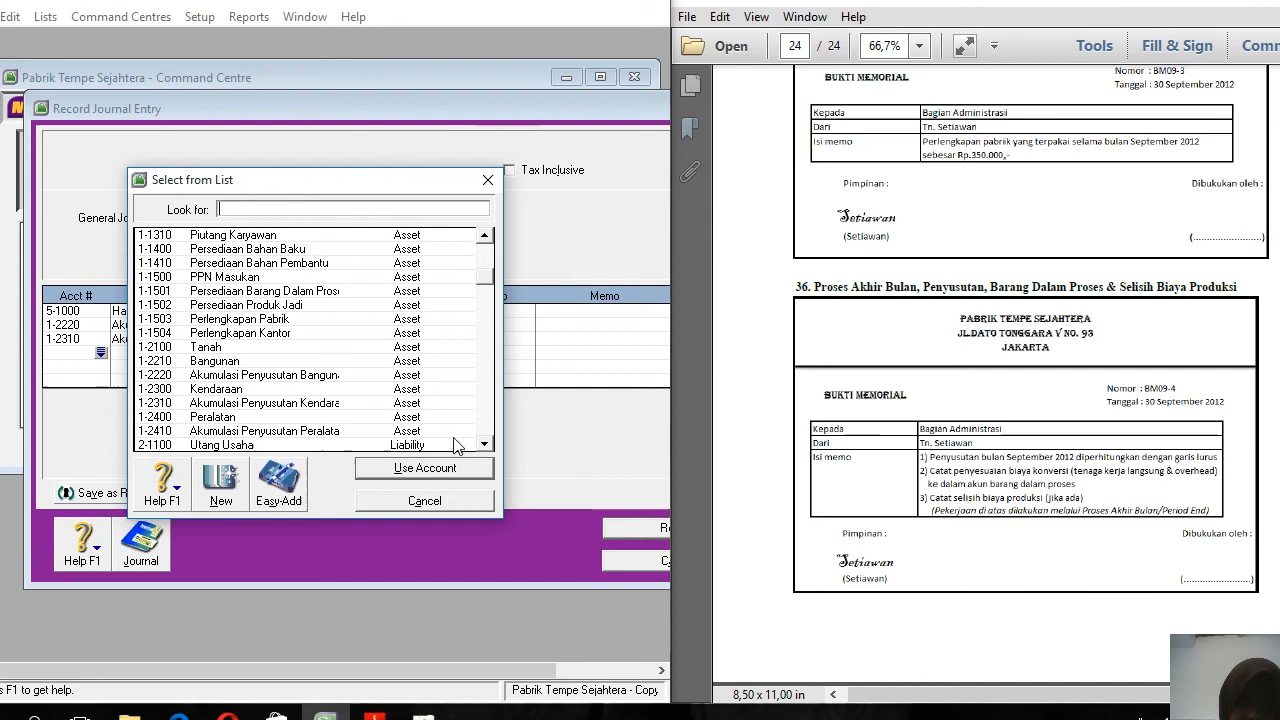
pyautogui.doubleClick(313, 430)
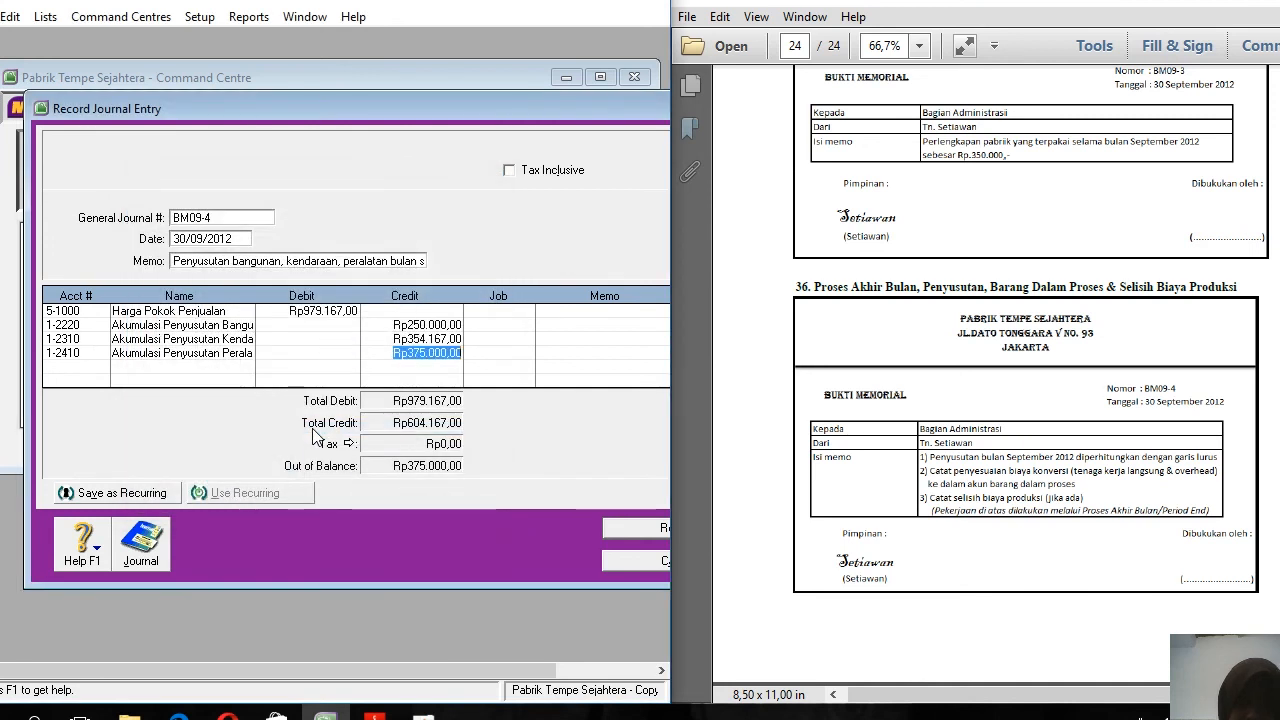
pyautogui.press('Tab')
pyautogui.press('Tab')
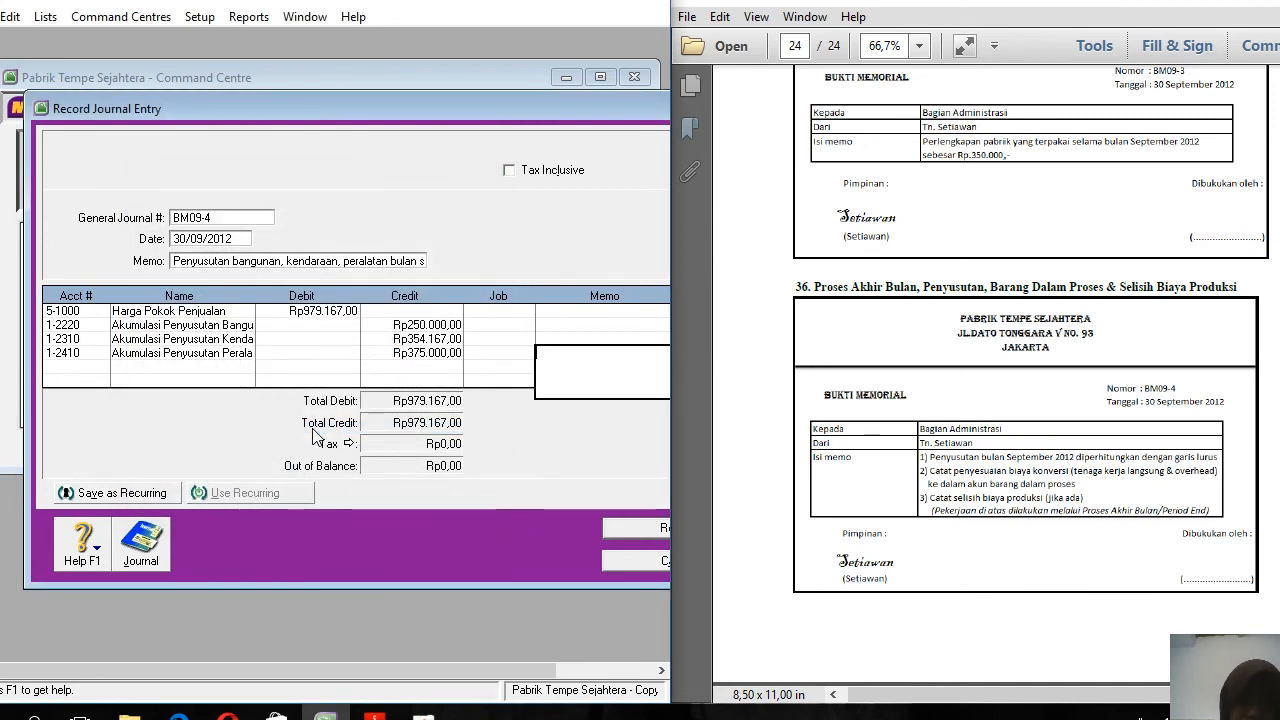
# Check the transaction recap of journal entry BM09-4 and record the entry
pyautogui.hotkey('ctrl', 'r')
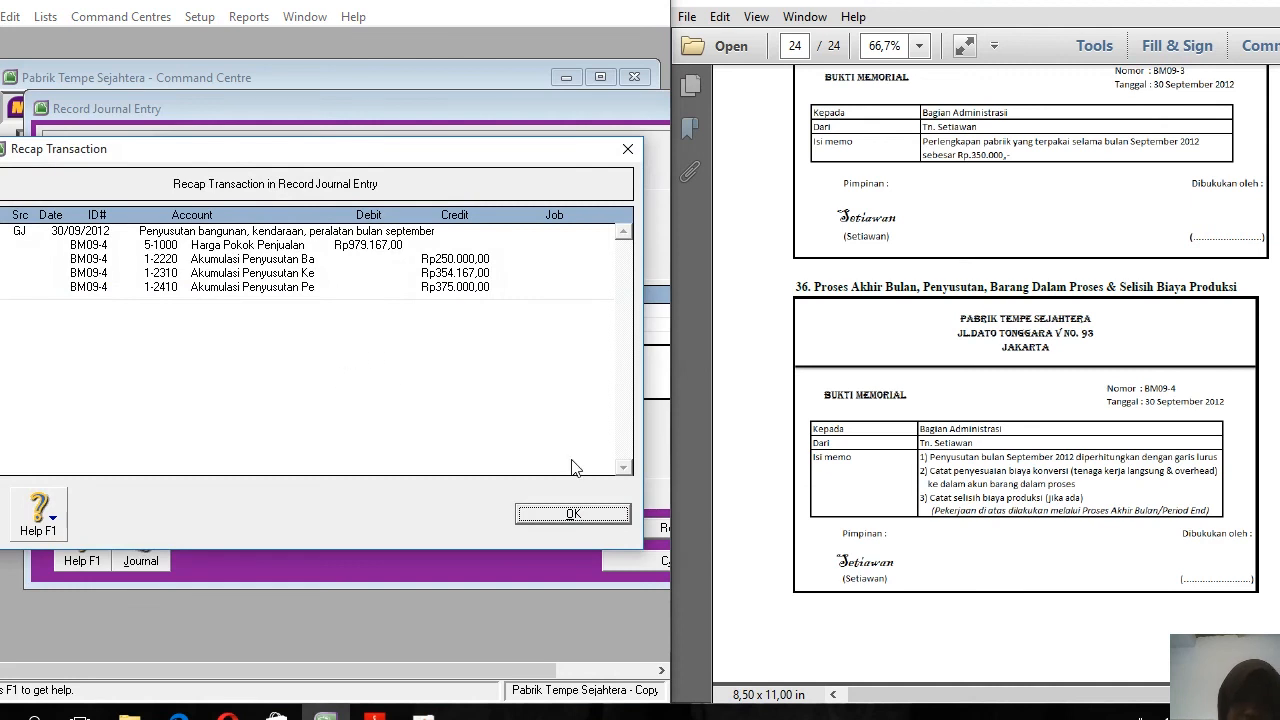
pyautogui.click(567, 516)
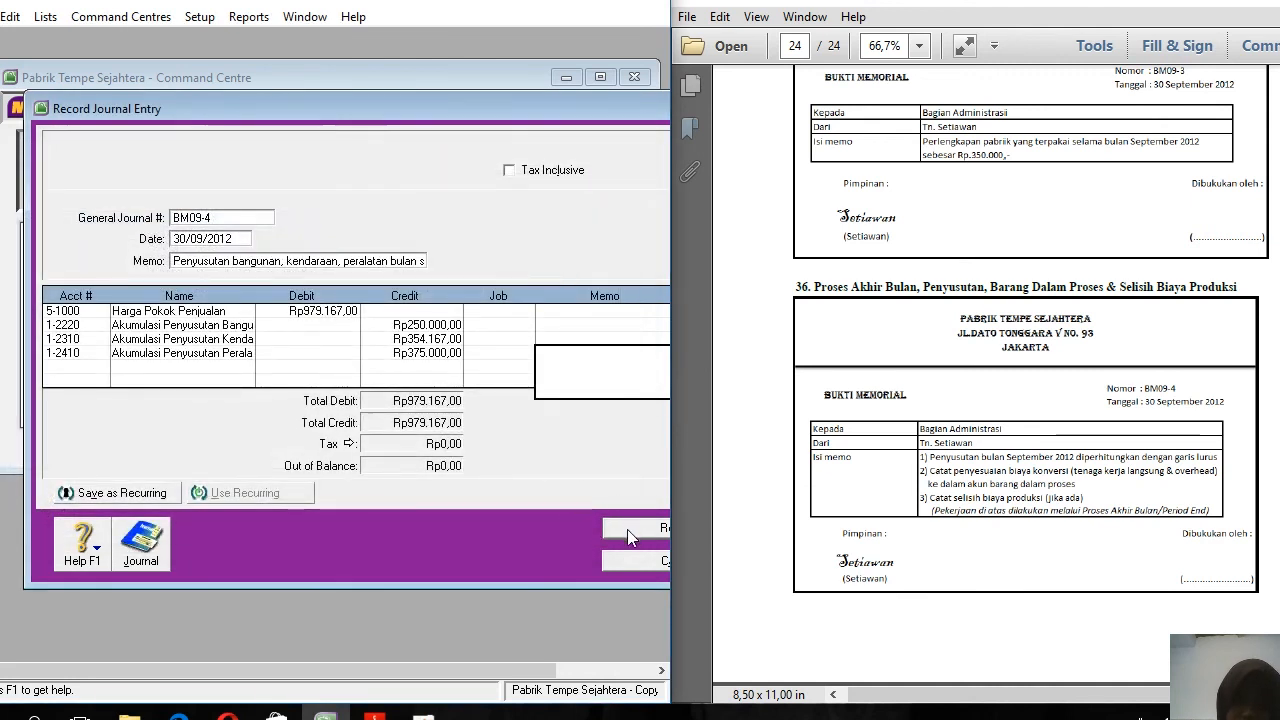
pyautogui.click(627, 529)
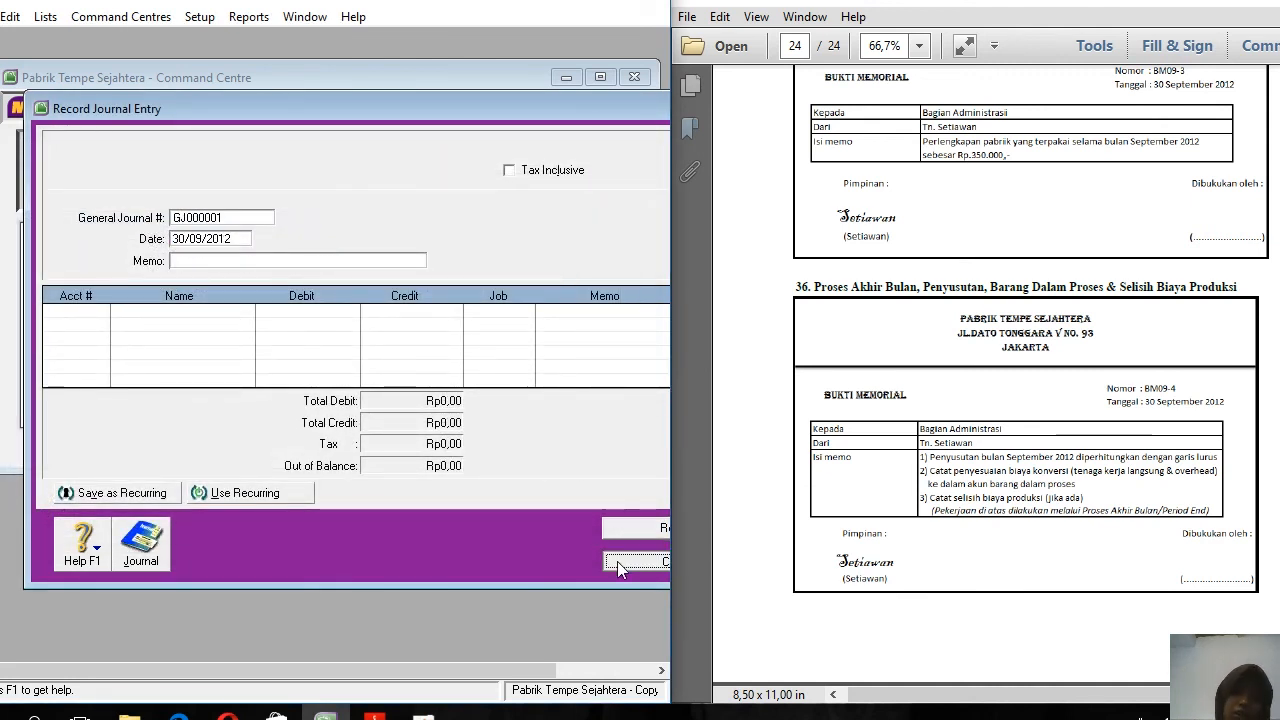
pyautogui.click(617, 561)
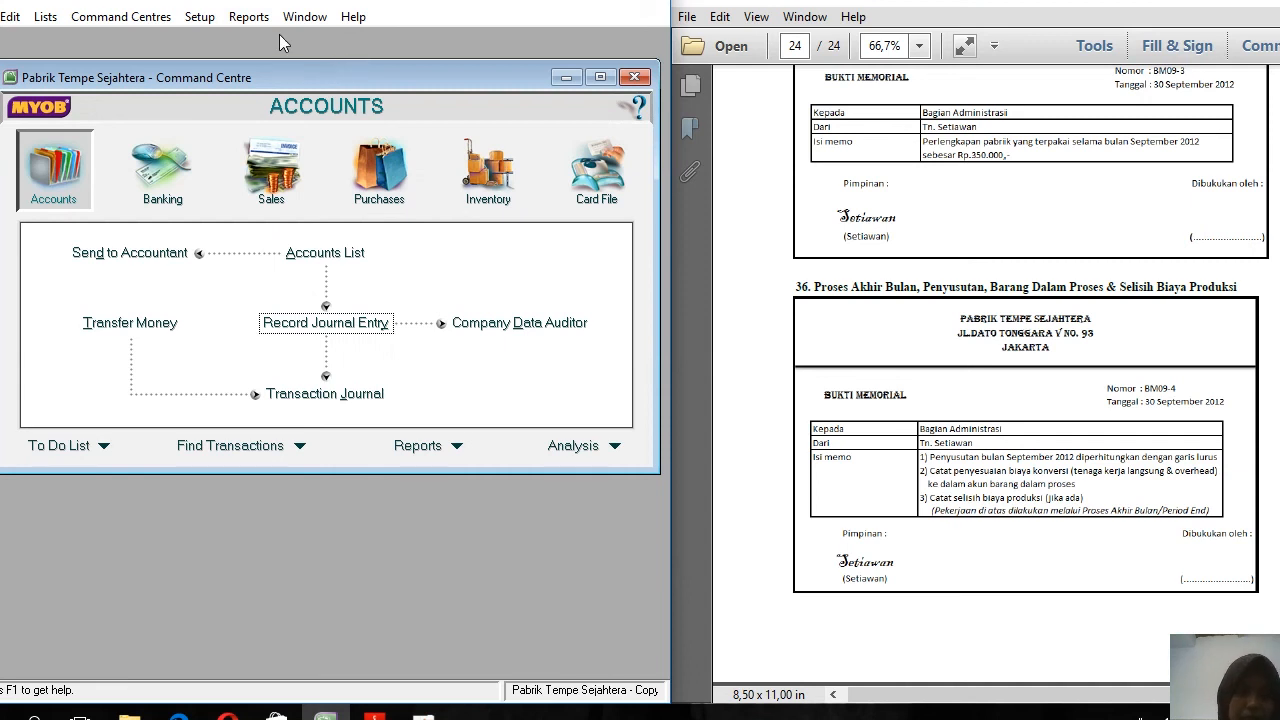
# Display the Profit & Loss [Accrual] report for January through December 2012 from the report index
pyautogui.click(246, 20)
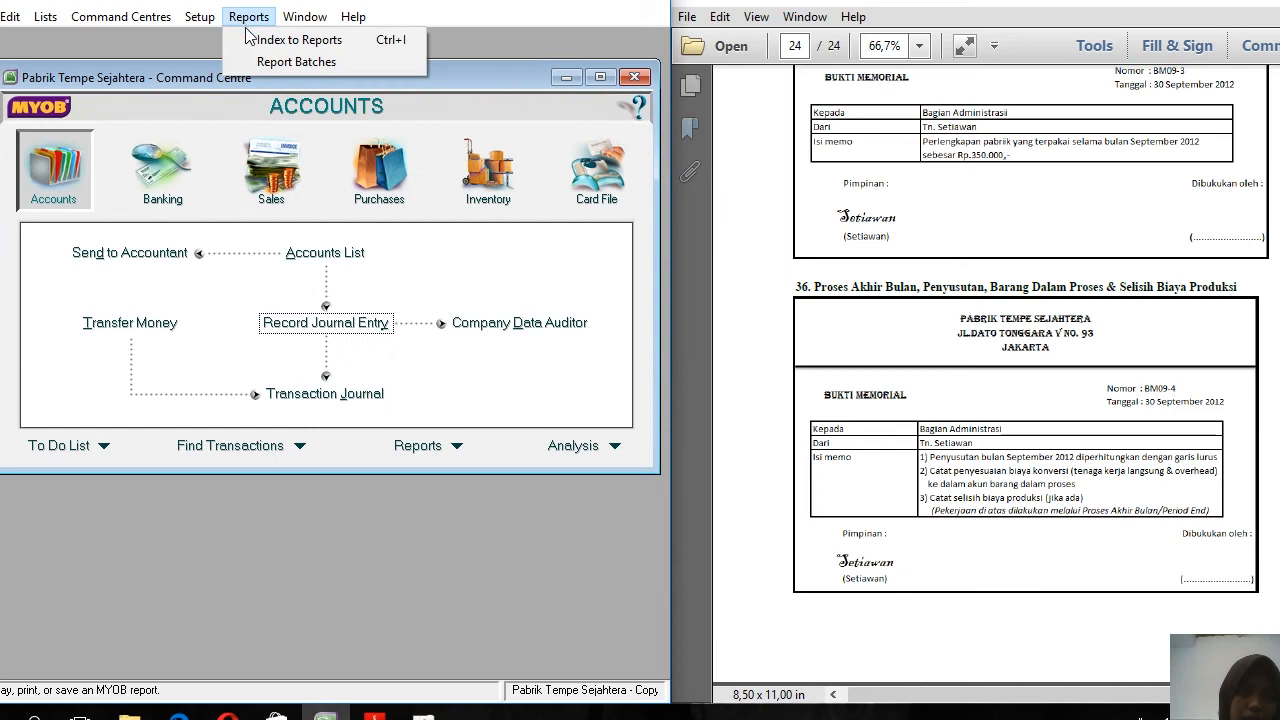
pyautogui.click(264, 42)
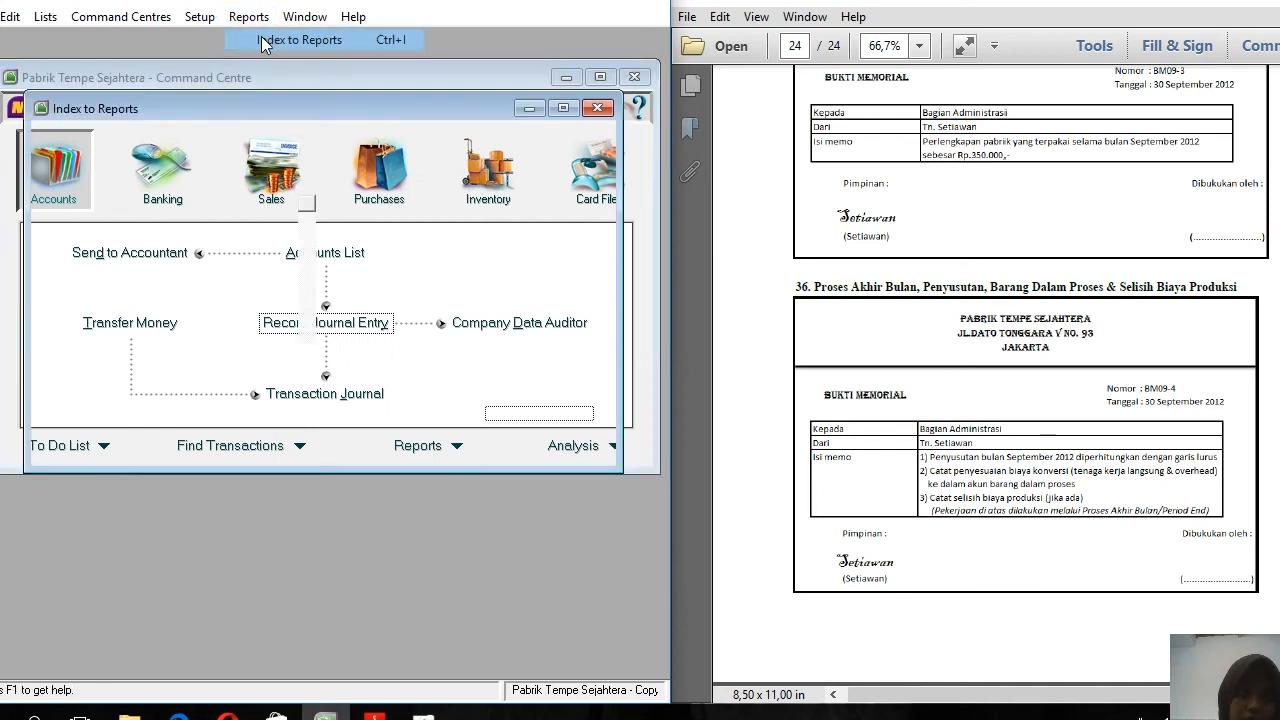
pyautogui.click(563, 108)
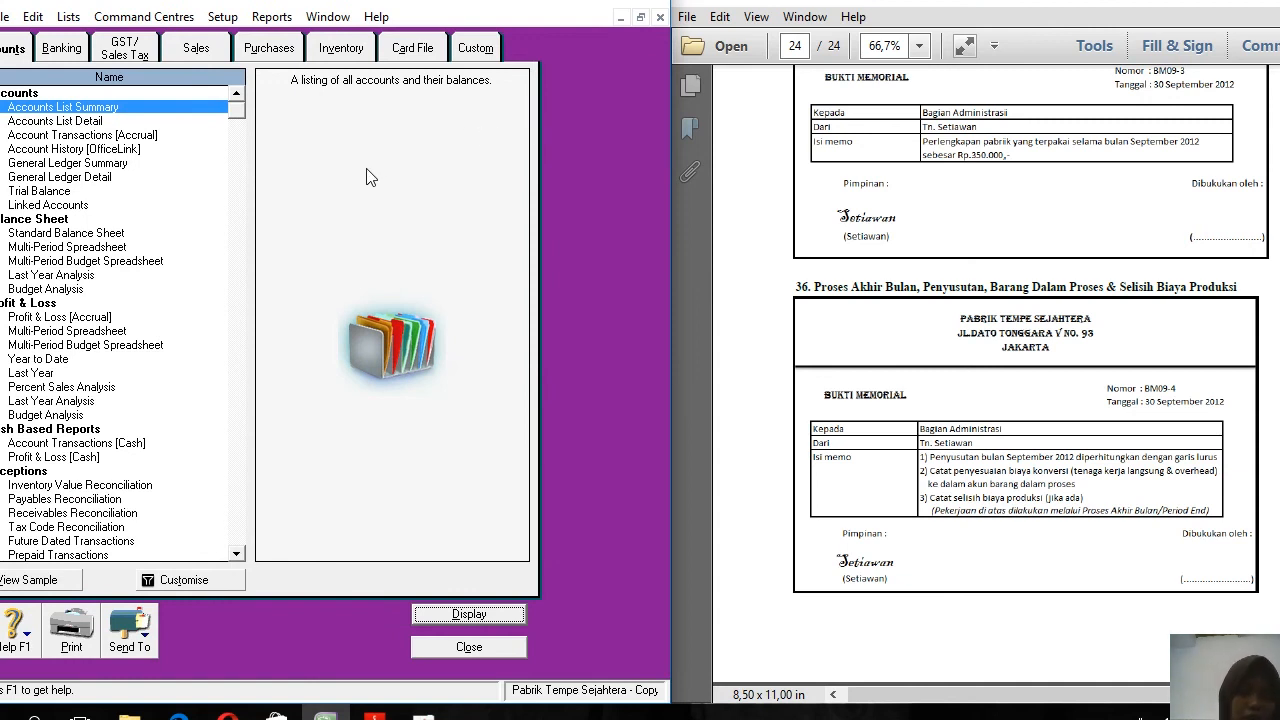
pyautogui.click(37, 318)
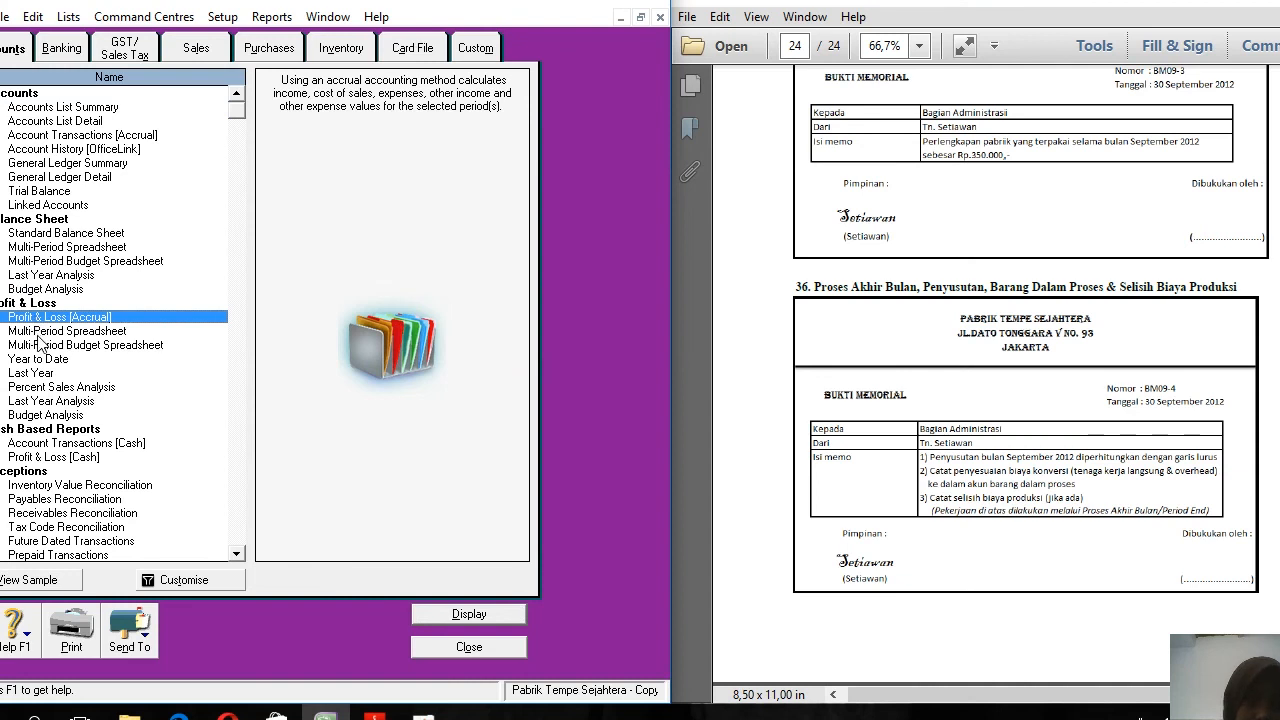
pyautogui.click(185, 580)
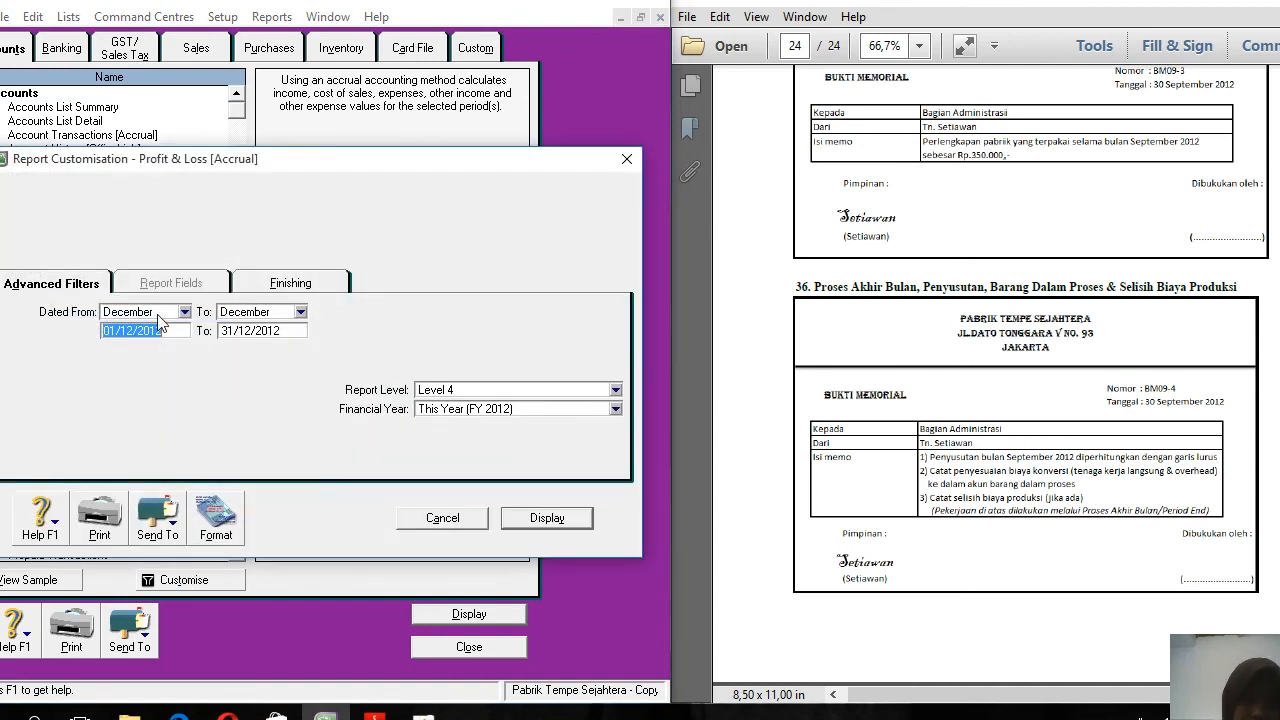
pyautogui.click(184, 313)
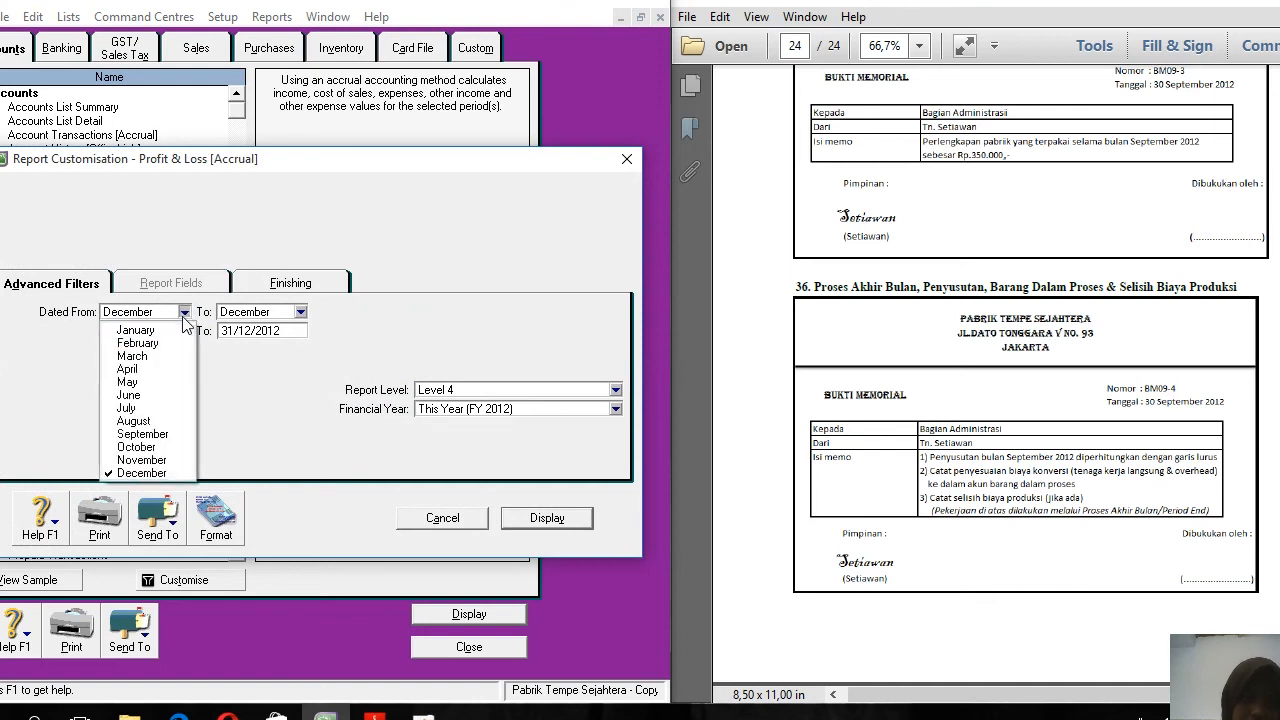
pyautogui.click(136, 330)
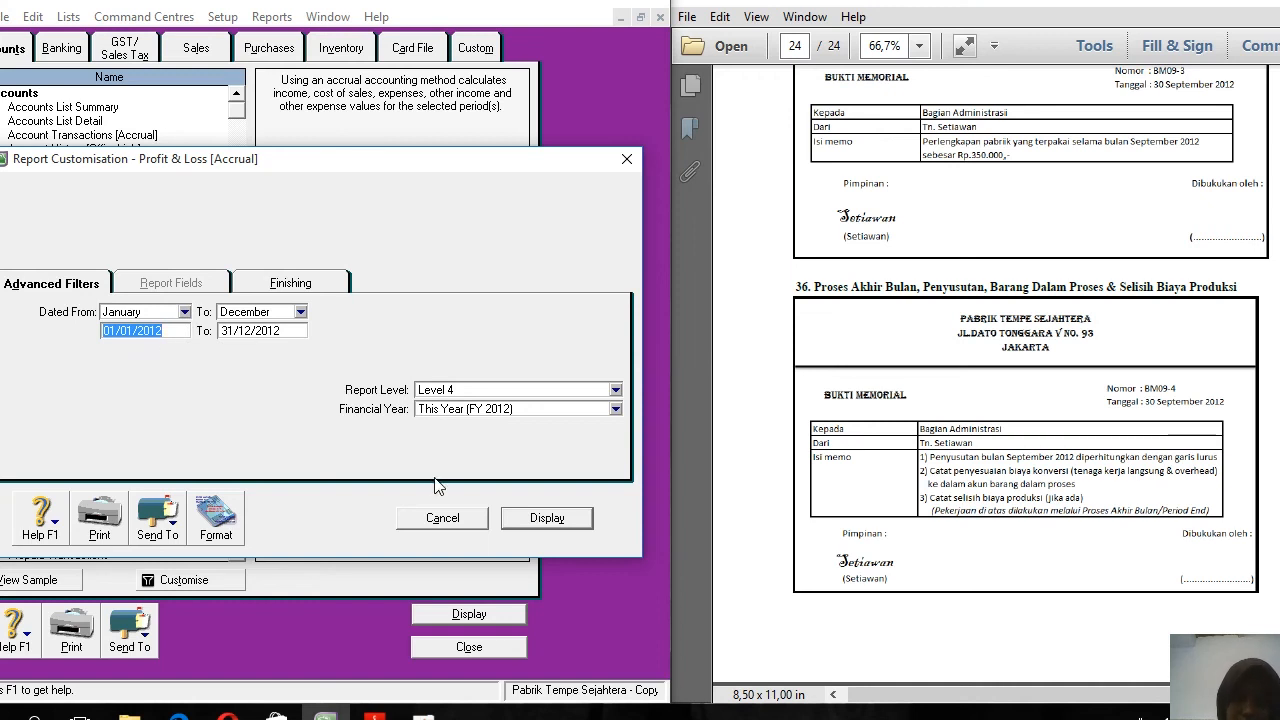
pyautogui.click(546, 518)
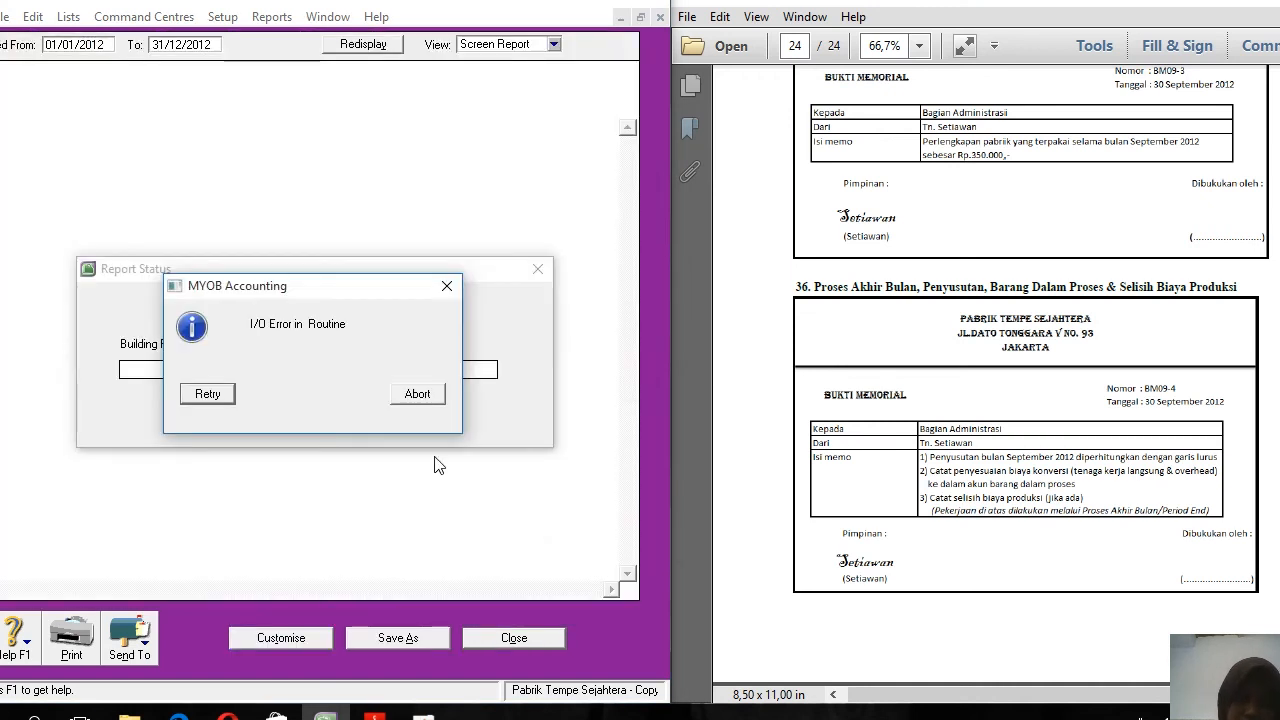
pyautogui.click(212, 398)
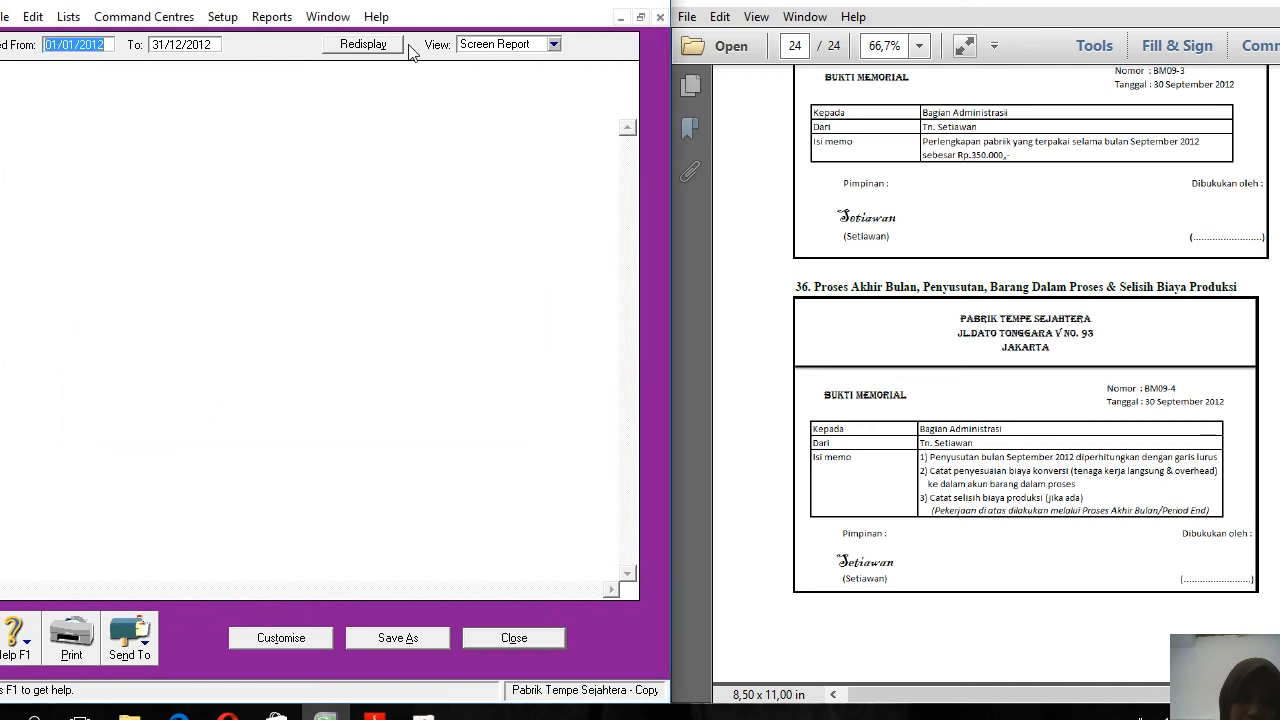
pyautogui.click(377, 46)
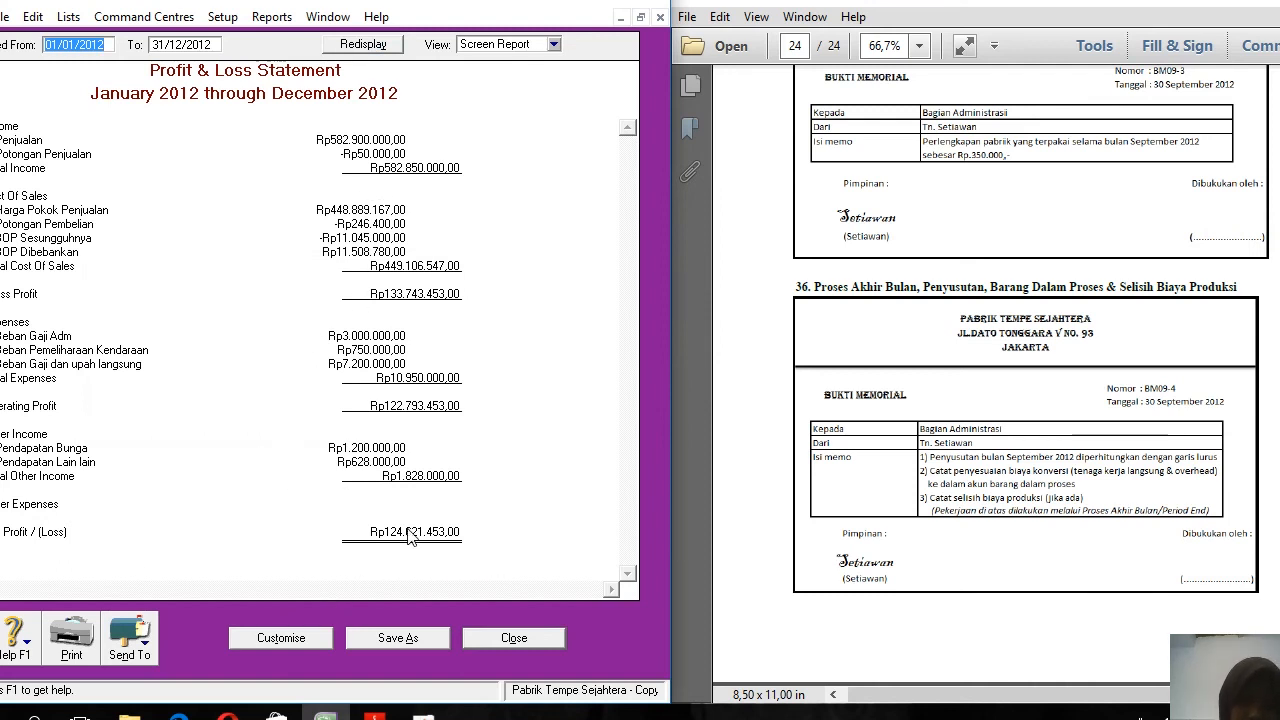
# Export the profit and loss report as the PDF "Profit & Loss [Accrual]" in Documents, replacing the existing file
pyautogui.click(140, 645)
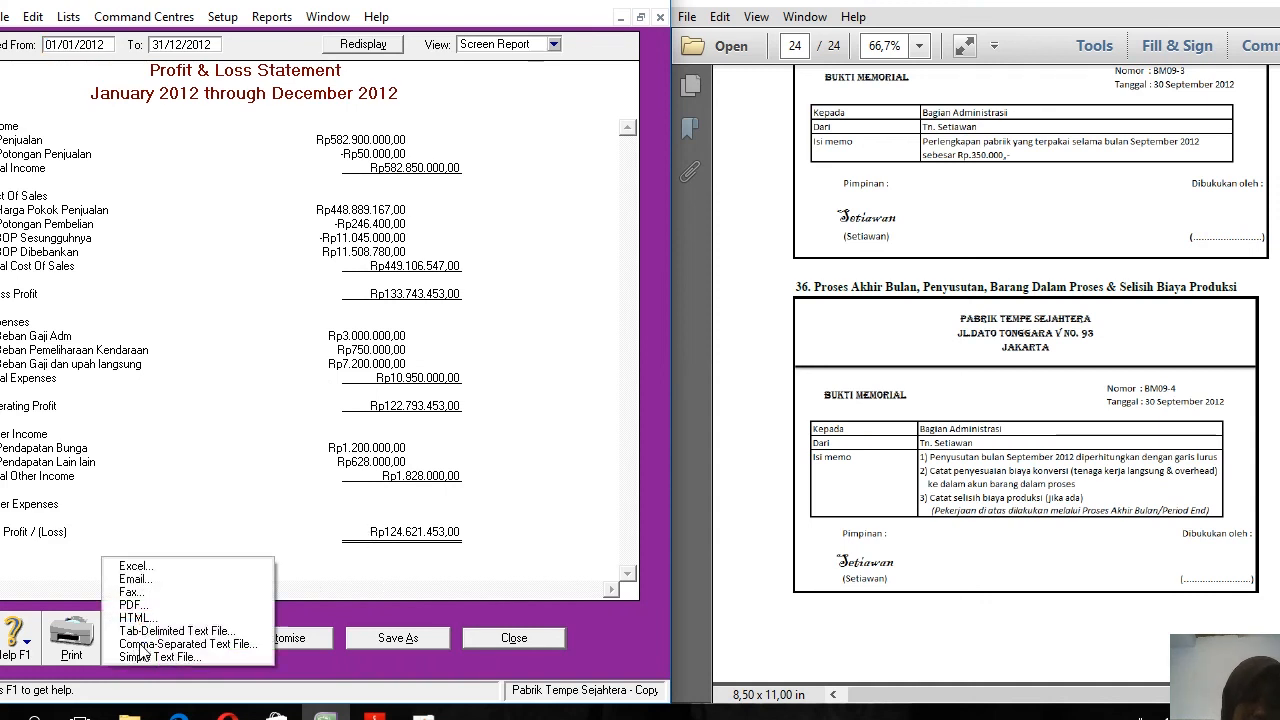
pyautogui.click(145, 605)
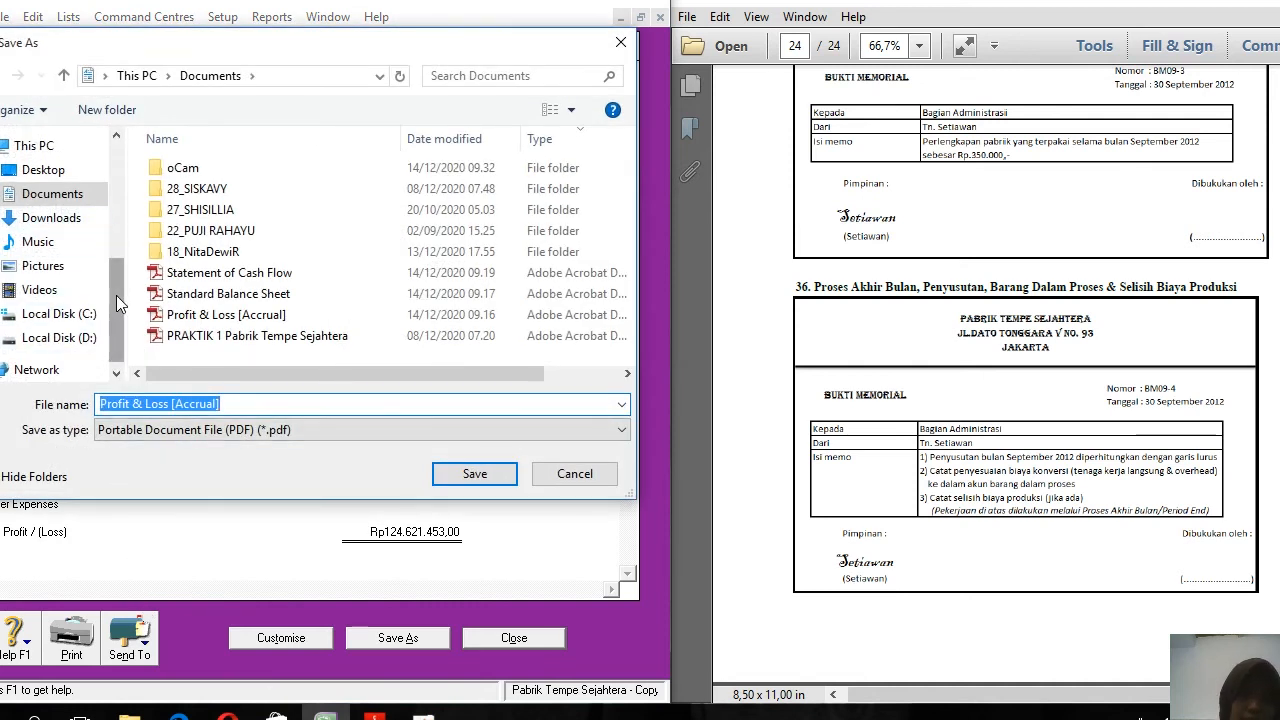
pyautogui.moveTo(118, 252); pyautogui.dragTo(111, 325)
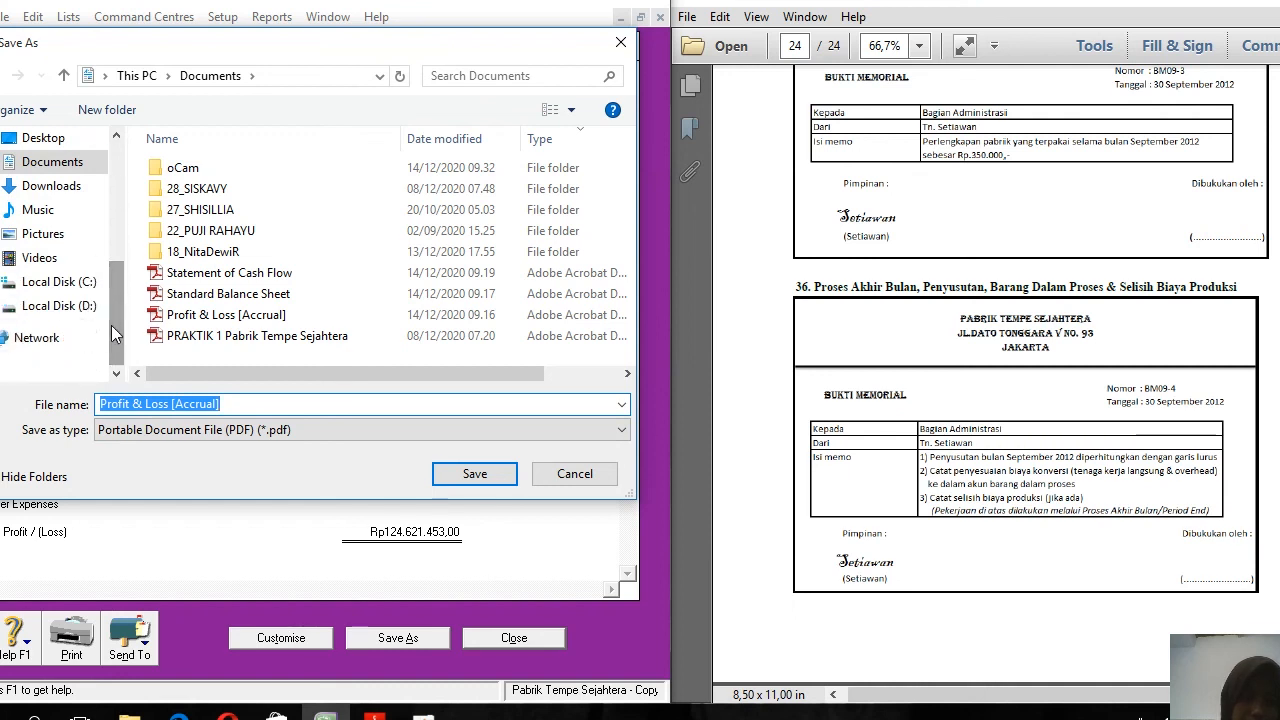
pyautogui.click(222, 405)
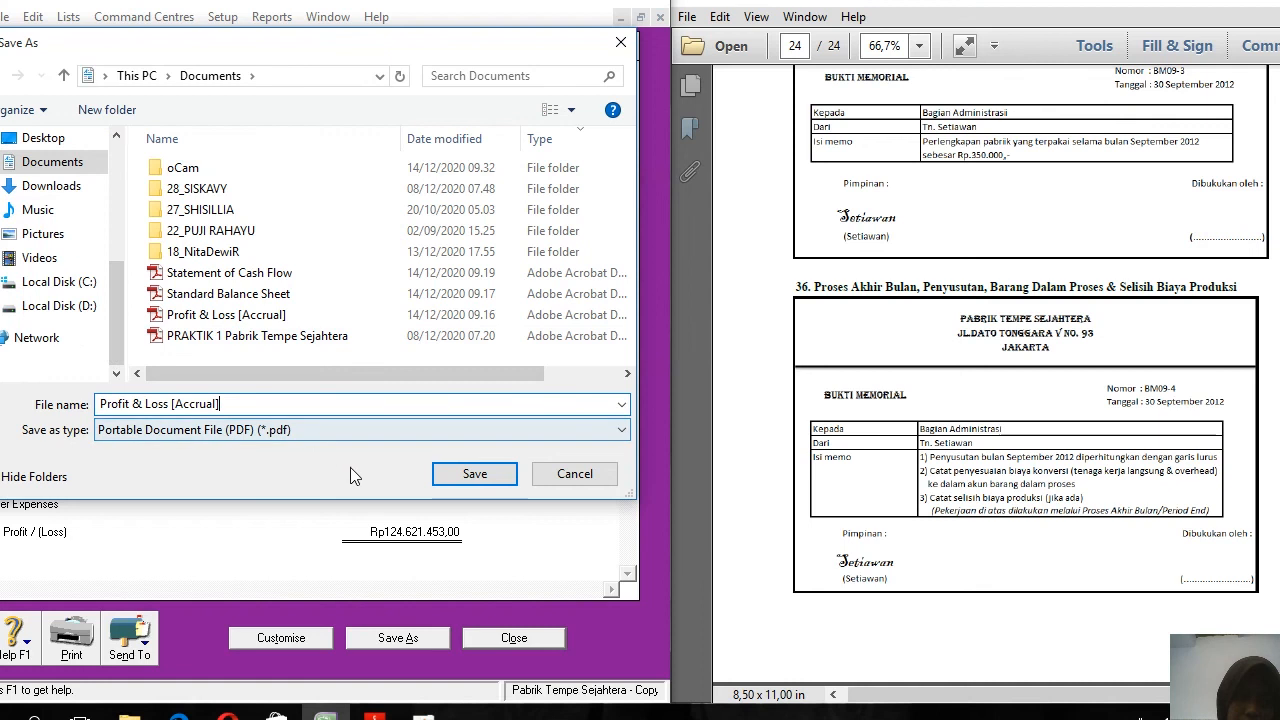
pyautogui.click(455, 480)
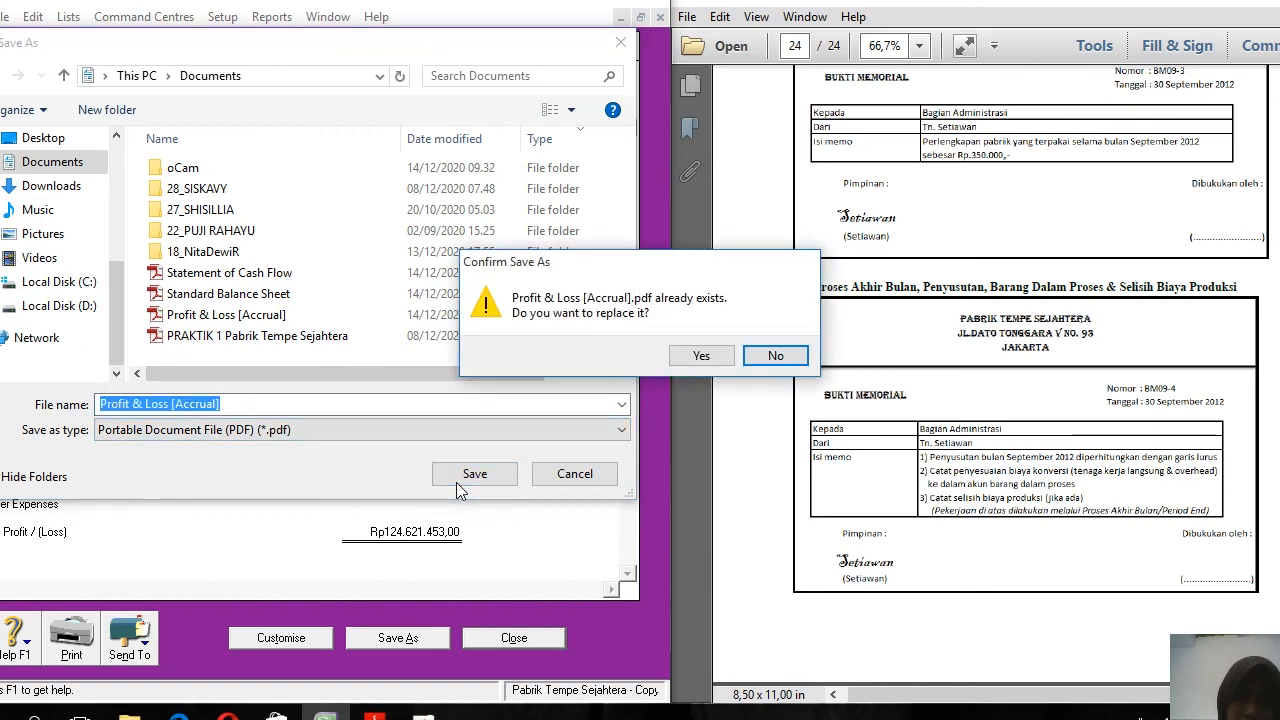
pyautogui.click(731, 361)
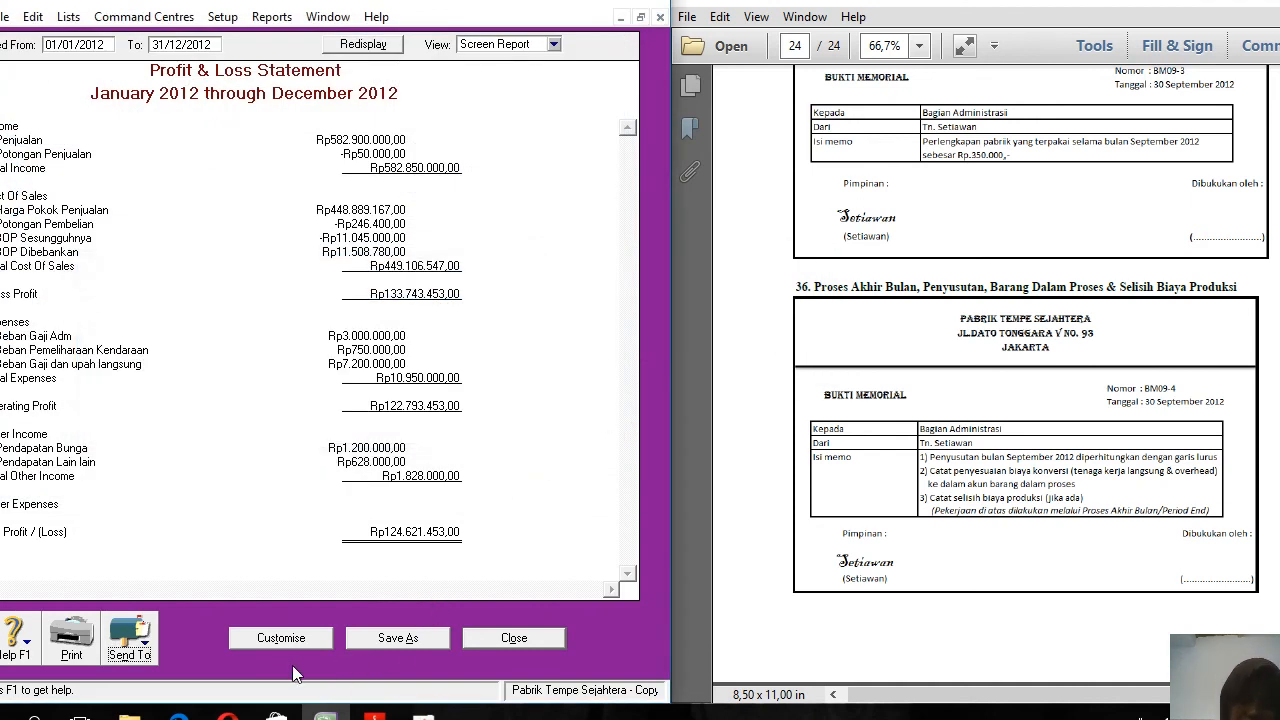
pyautogui.click(513, 639)
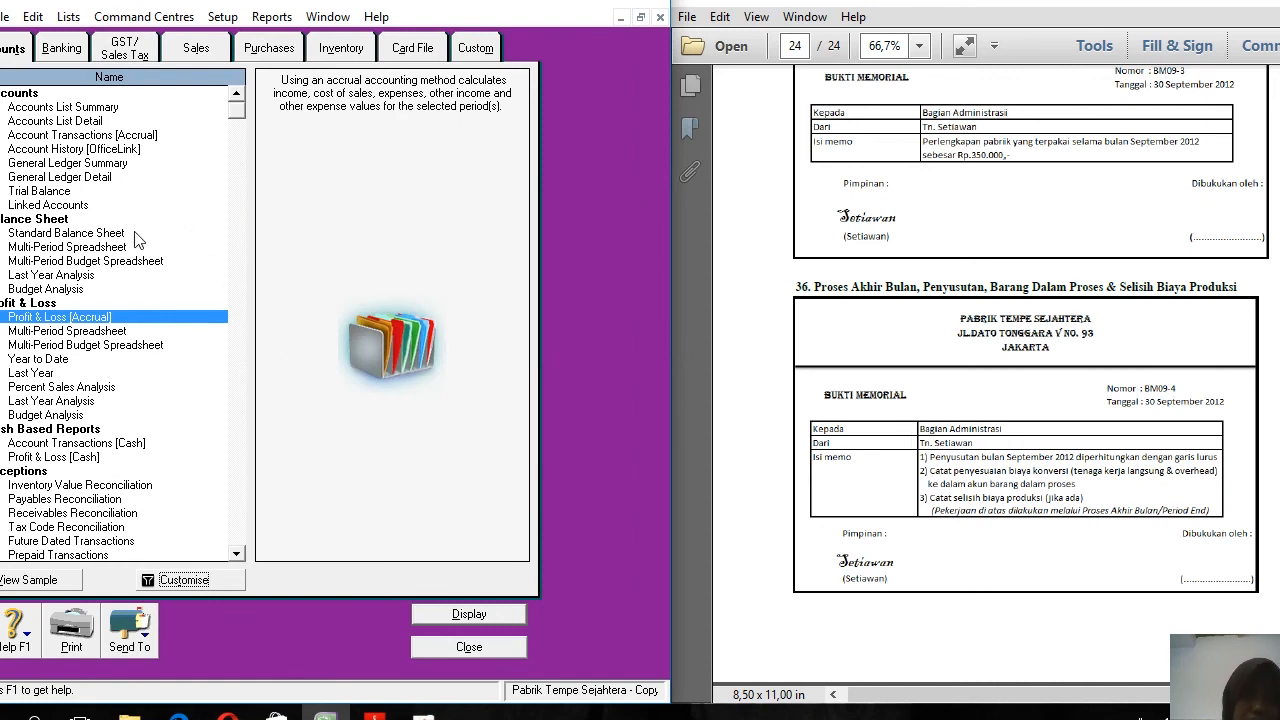
# Display the Standard Balance Sheet report as of 31/12/2012 and review it down to the equity section
pyautogui.click(118, 234)
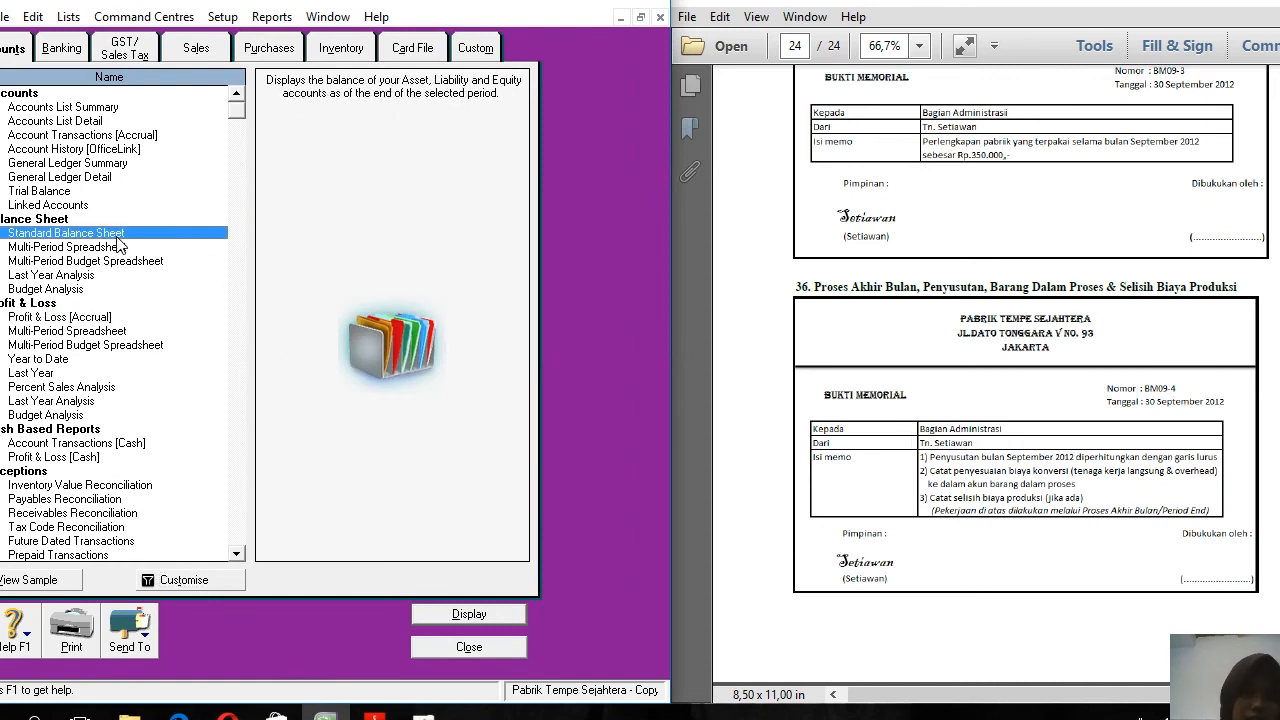
pyautogui.click(170, 582)
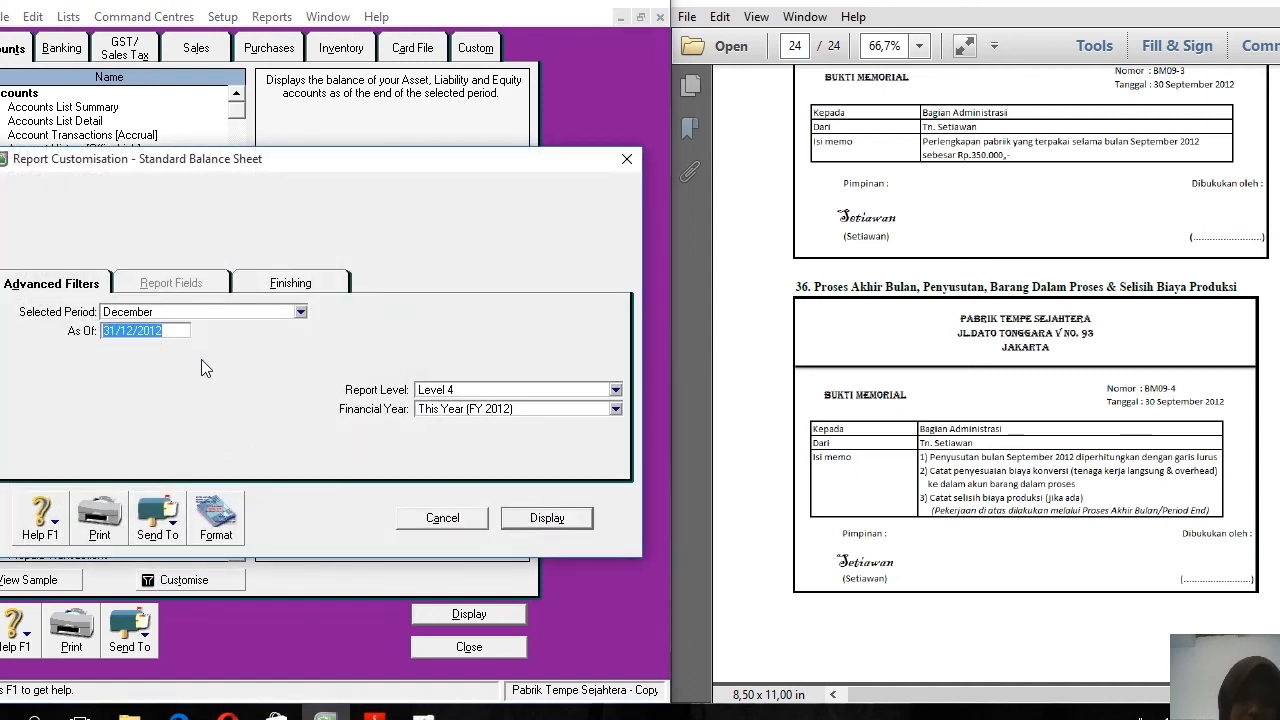
pyautogui.click(552, 518)
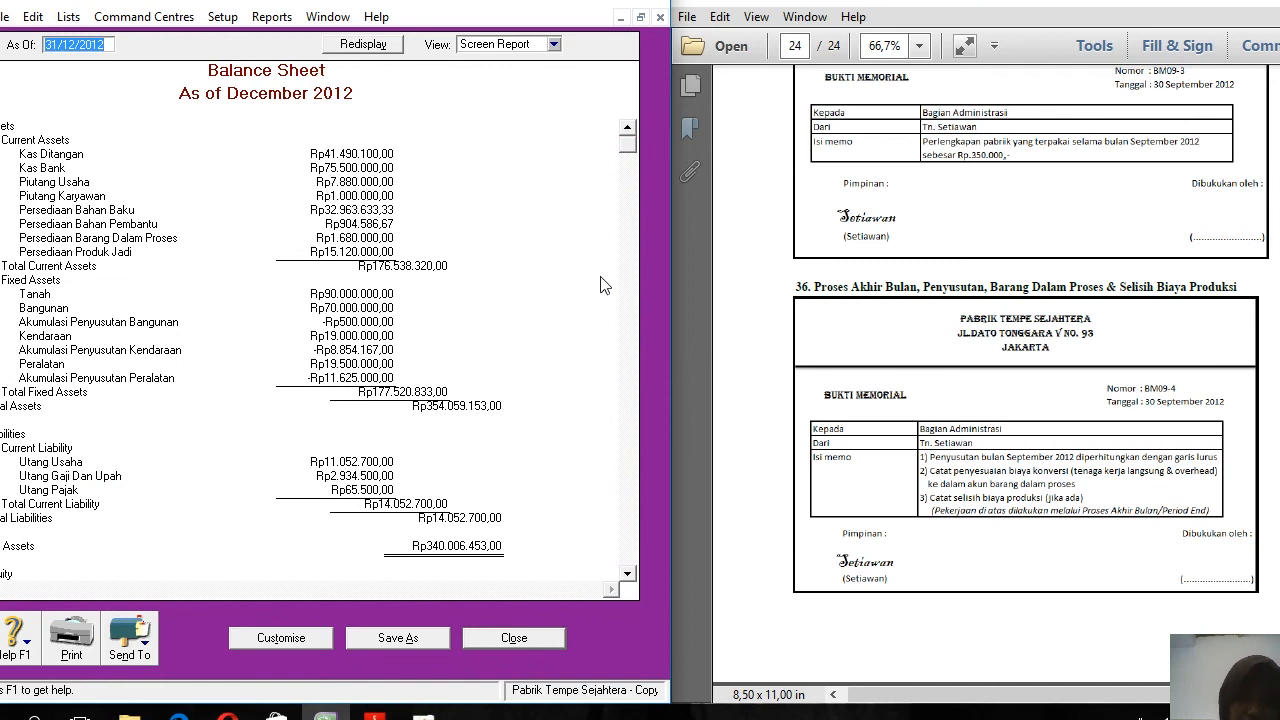
pyautogui.moveTo(631, 152); pyautogui.dragTo(628, 585)
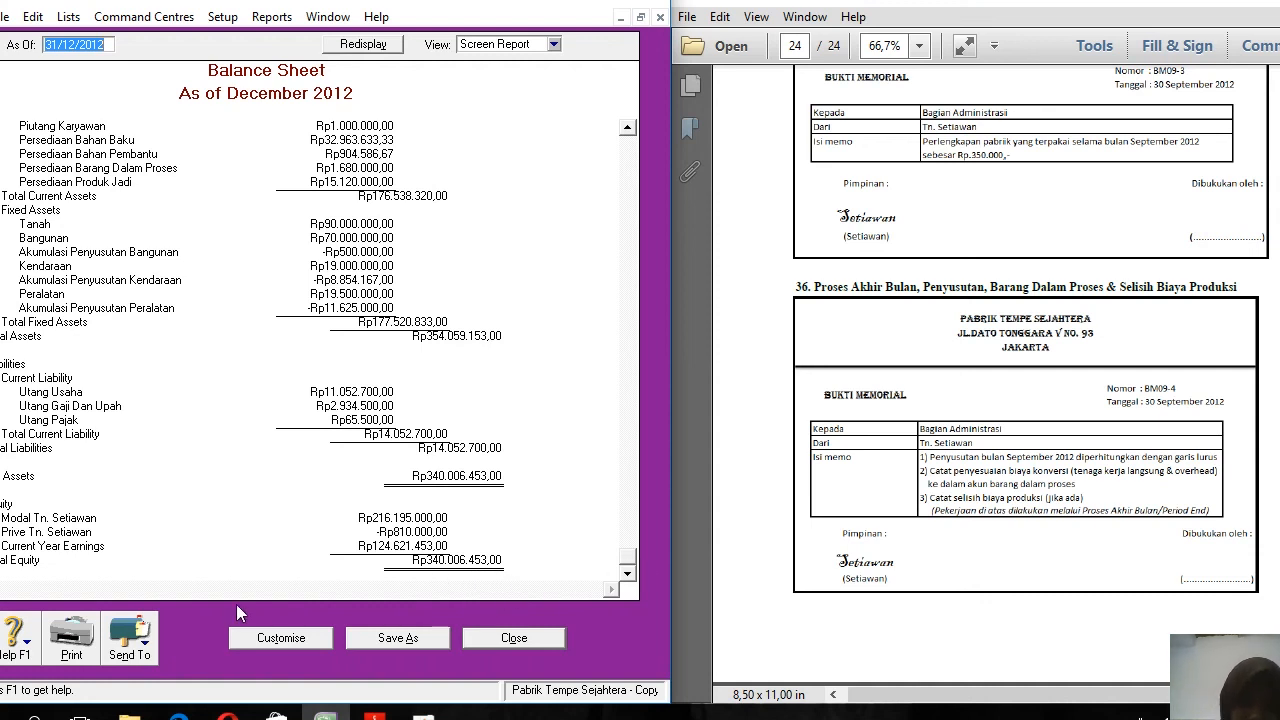
# Export the balance sheet report as the PDF "Standard Balance Sheet" in Documents, replacing the existing file, and close the report
pyautogui.click(131, 616)
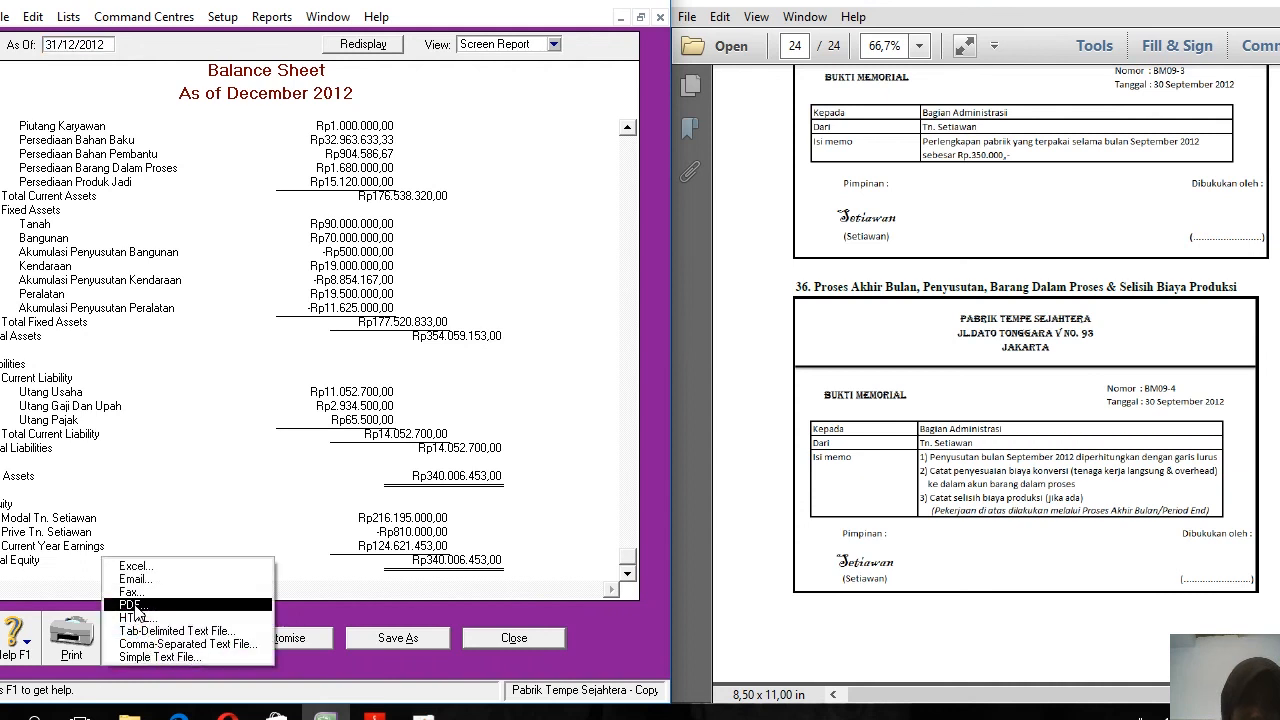
pyautogui.click(133, 606)
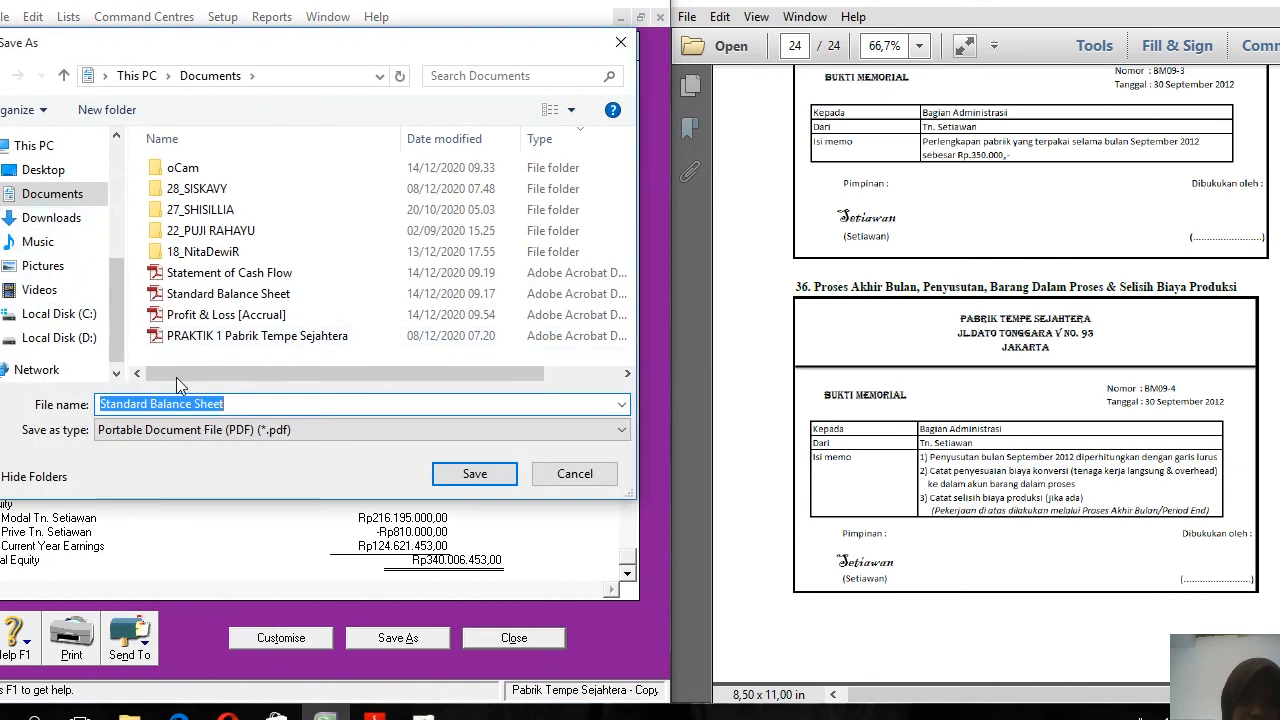
pyautogui.click(226, 404)
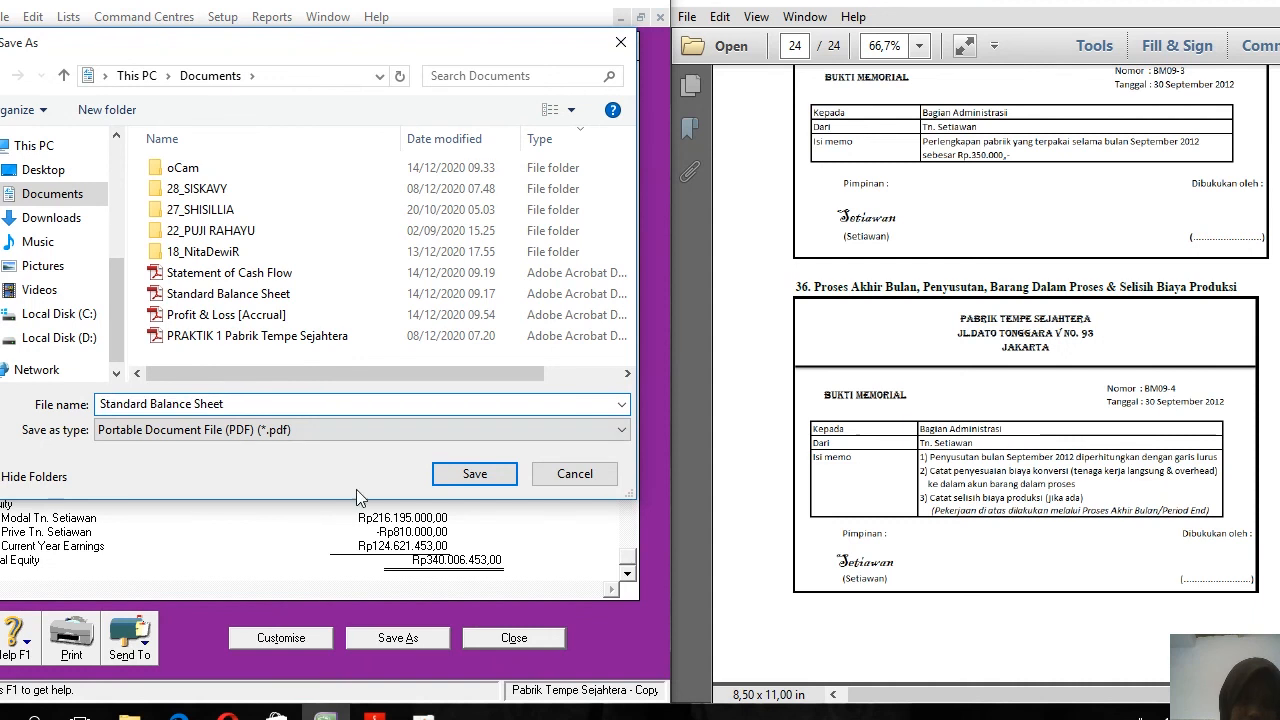
pyautogui.click(474, 478)
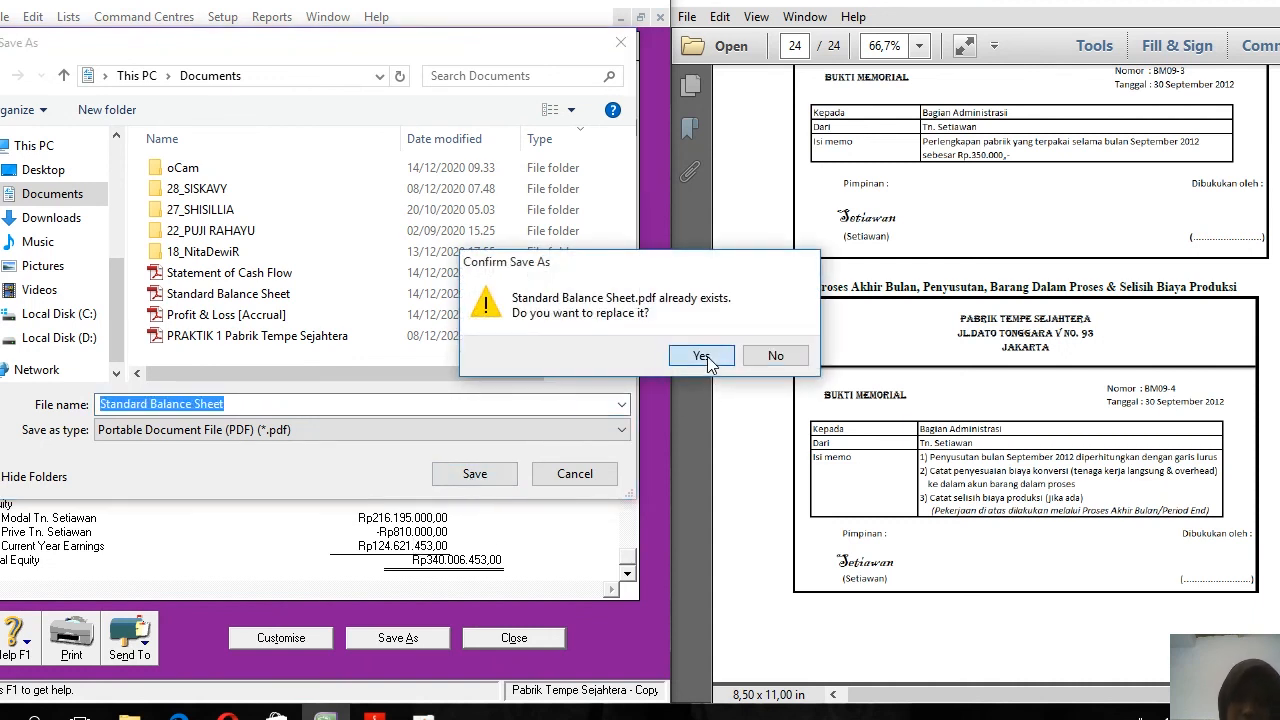
pyautogui.click(703, 357)
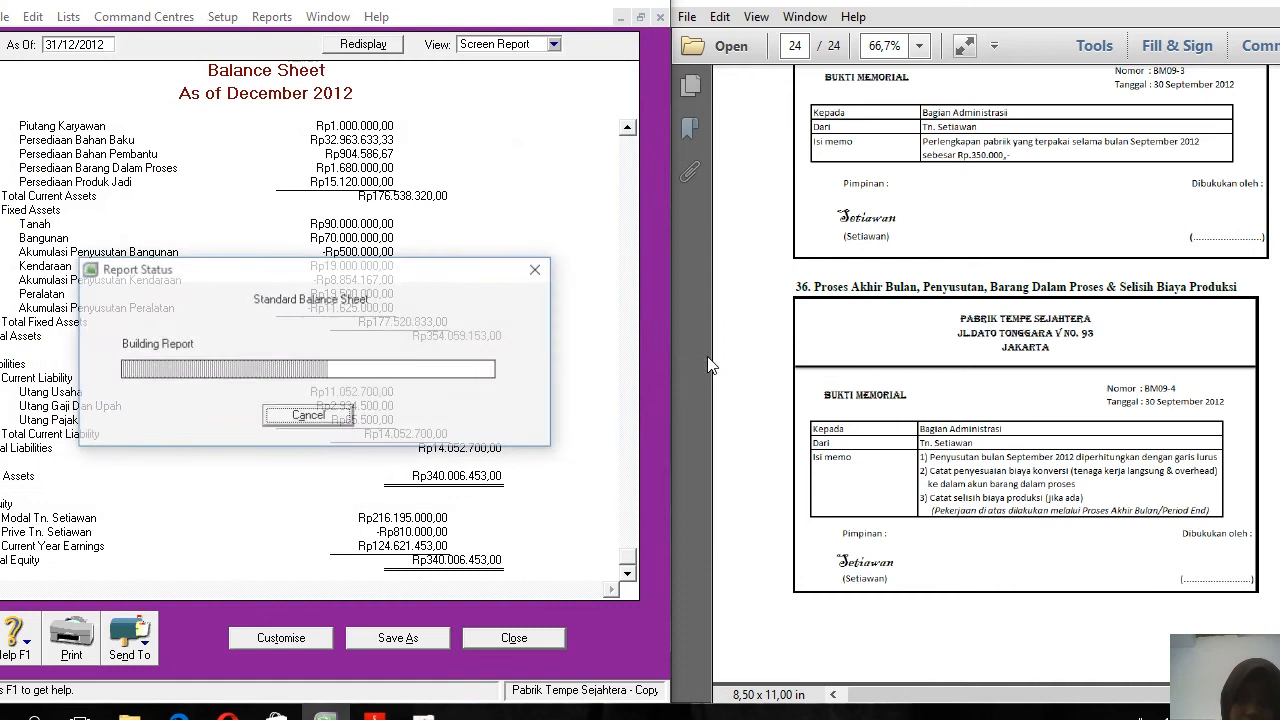
pyautogui.click(482, 639)
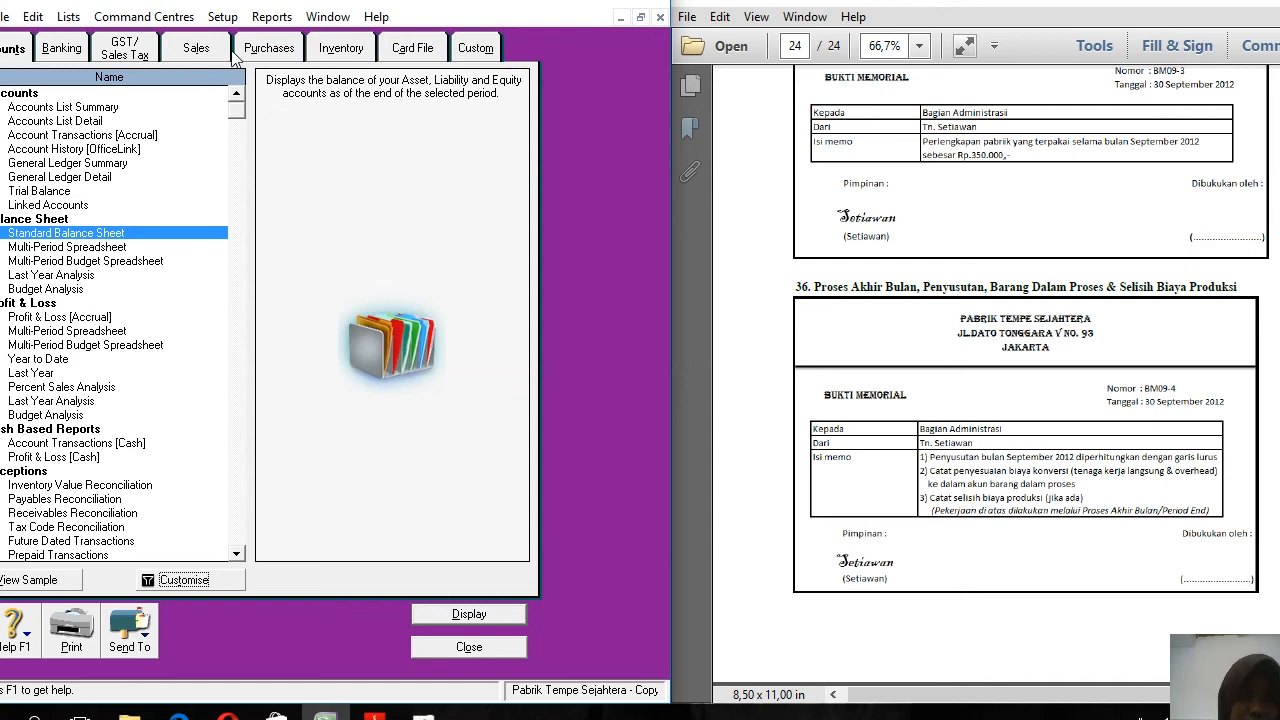
# Display the Statement of Cash Flow report for January through December 2012 and review it down to the cash at the end of the period
pyautogui.click(80, 55)
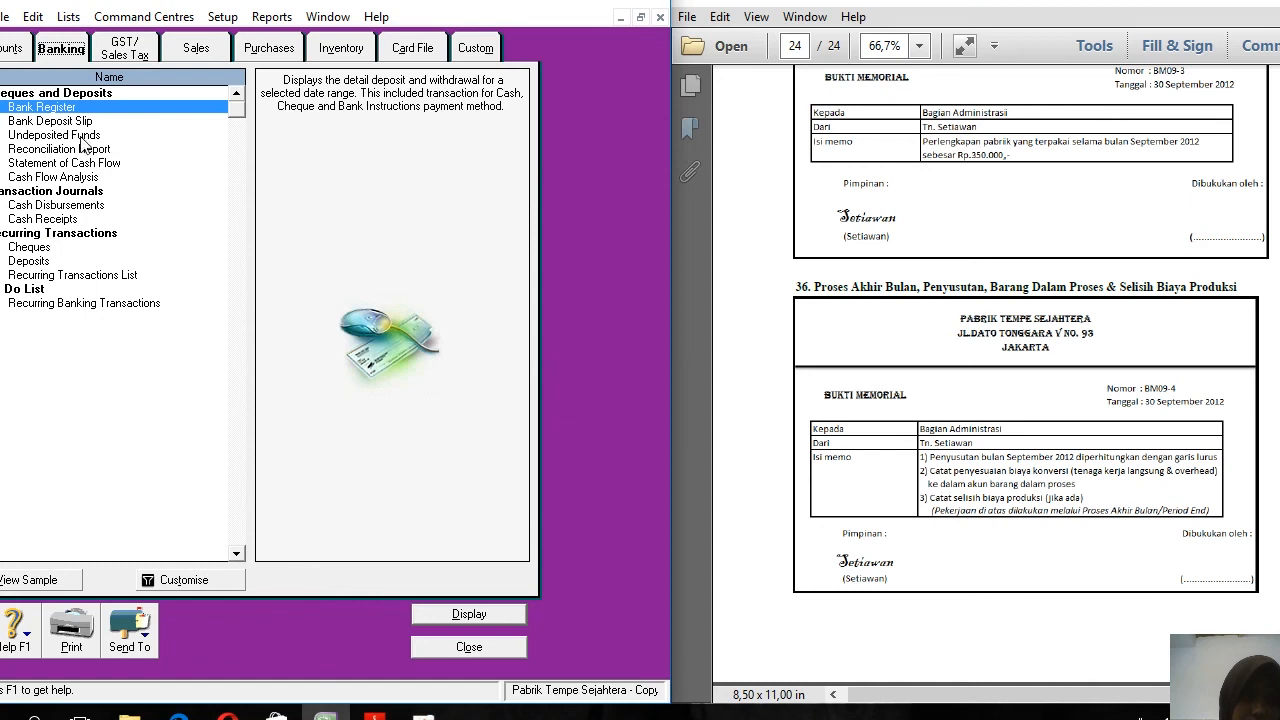
pyautogui.click(79, 164)
pyautogui.click(180, 579)
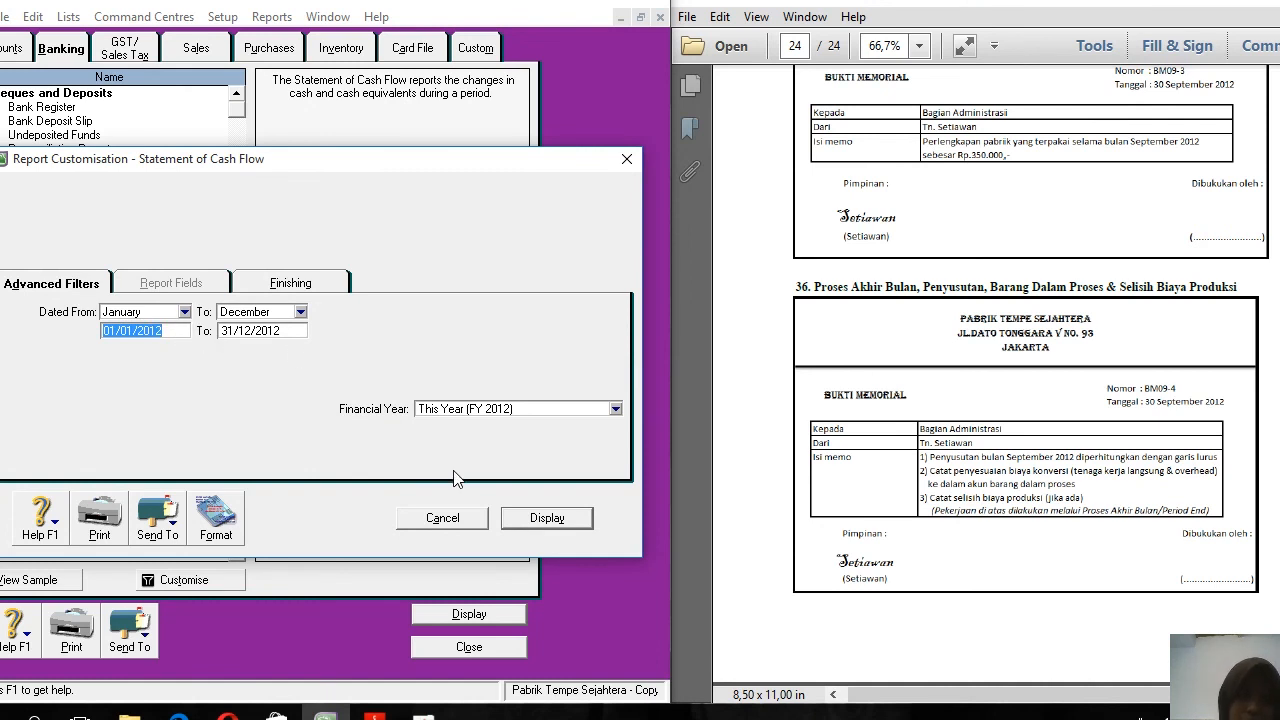
pyautogui.click(540, 517)
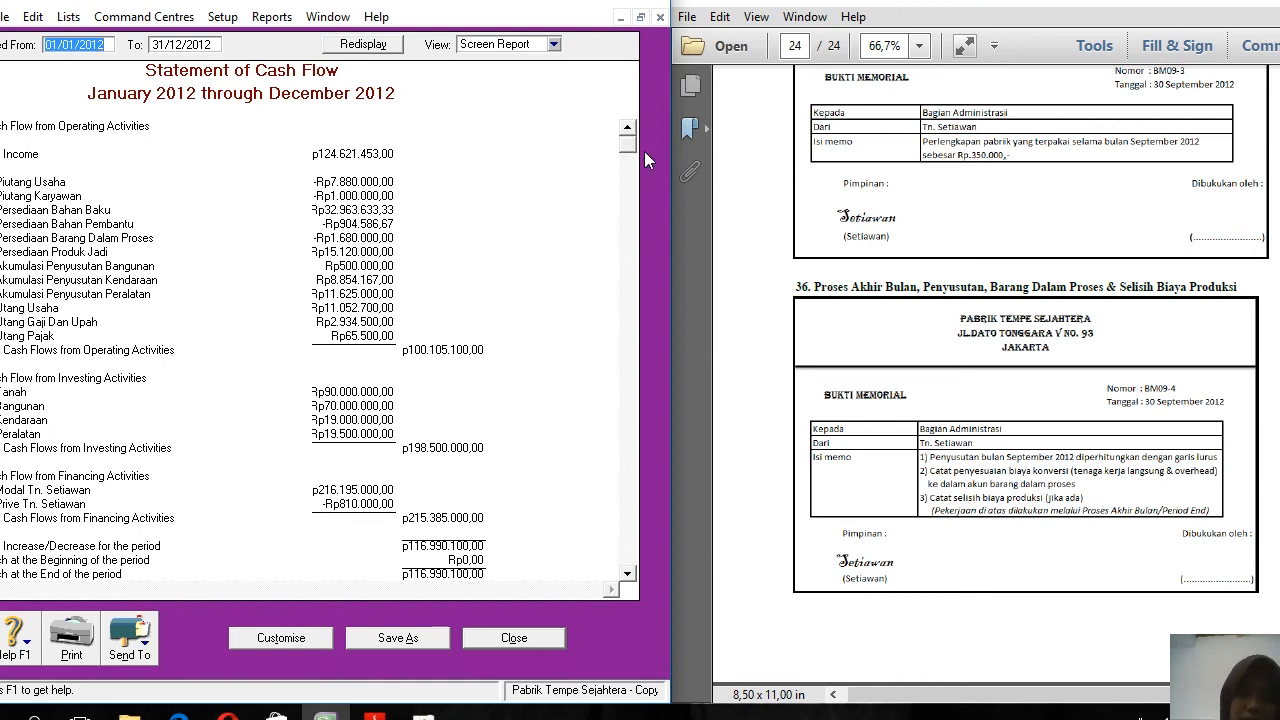
pyautogui.moveTo(624, 152); pyautogui.dragTo(605, 582)
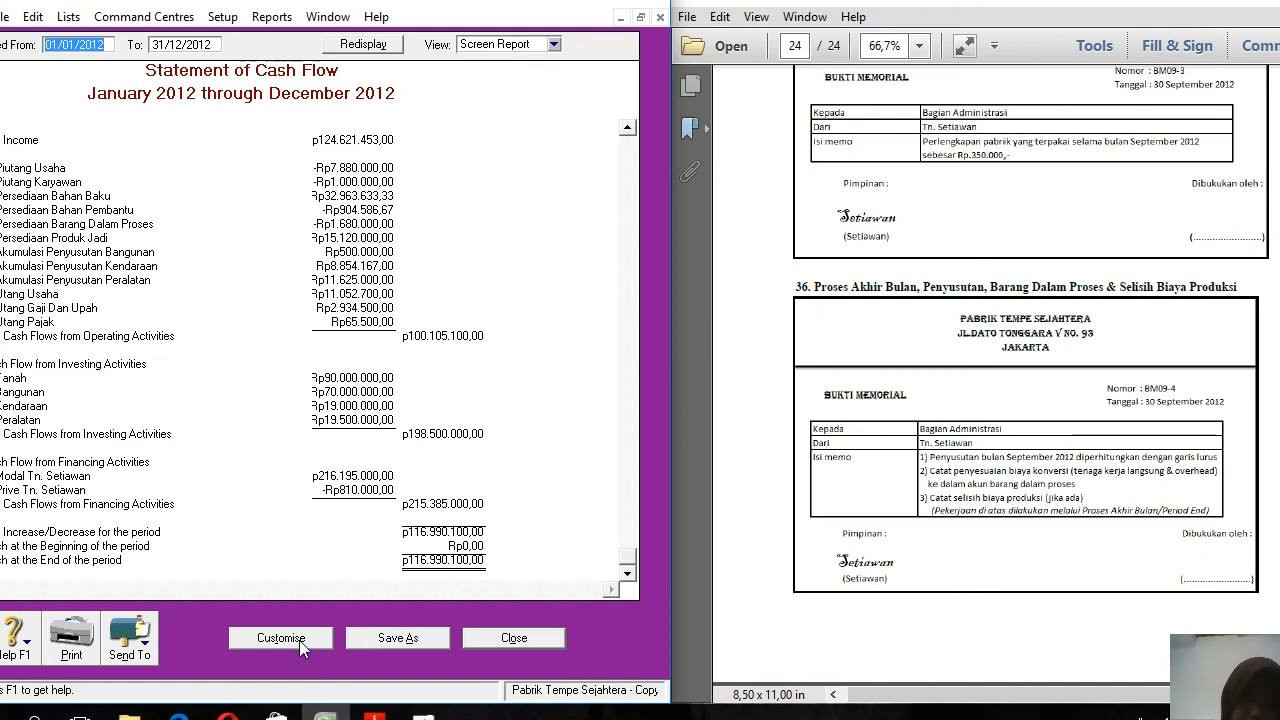
# Export the cash flow report as the PDF "Statement of Cash Flow" in Documents, replacing the existing file, and close the report and the report index
pyautogui.click(129, 646)
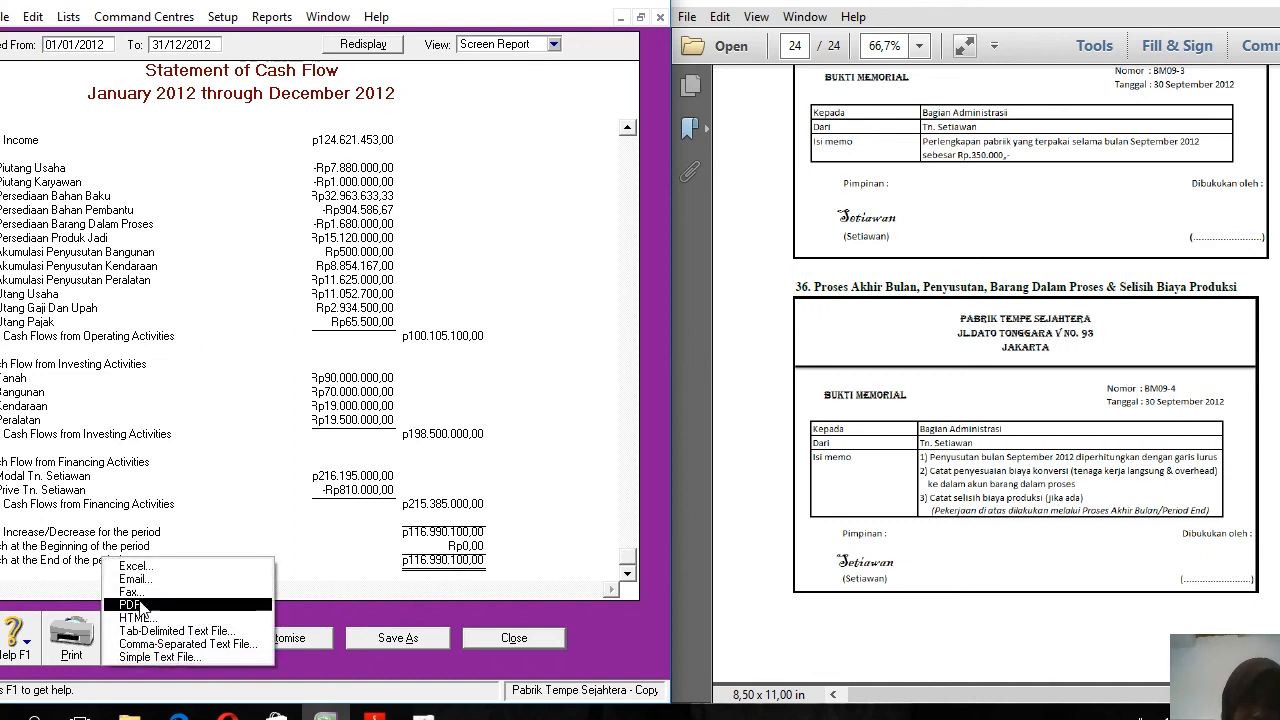
pyautogui.click(140, 606)
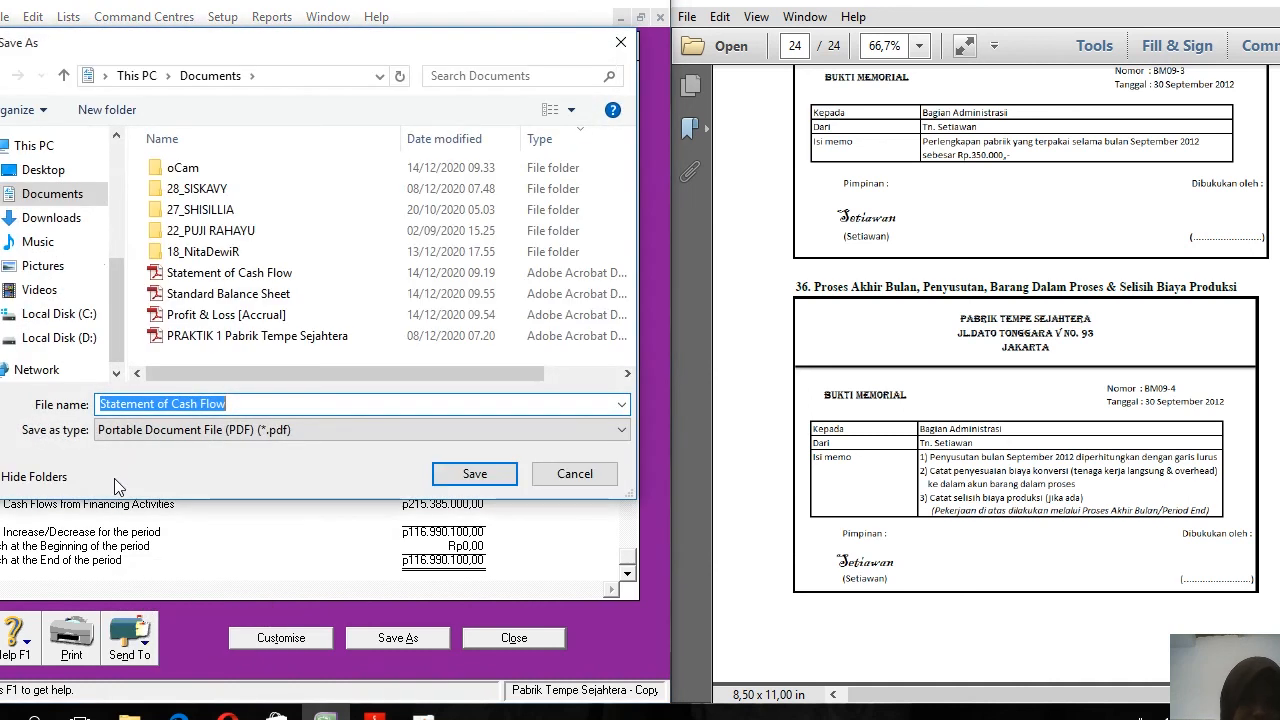
pyautogui.click(240, 404)
pyautogui.click(491, 475)
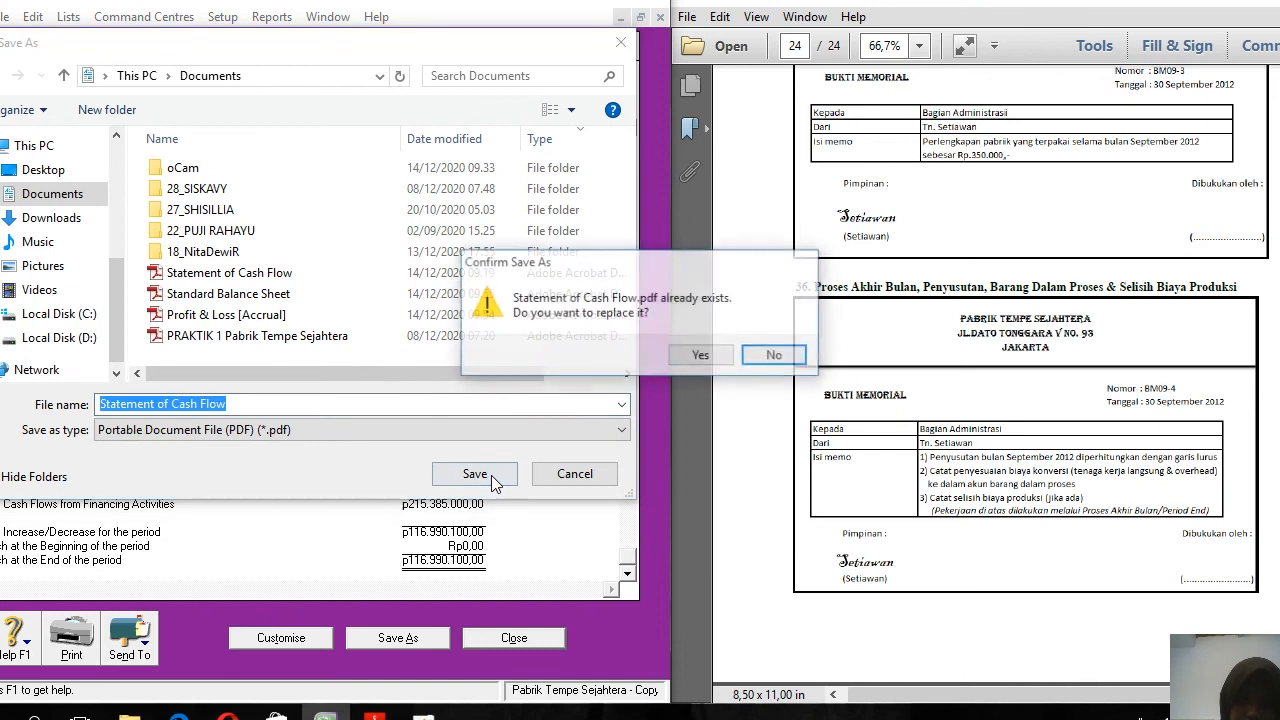
pyautogui.click(692, 362)
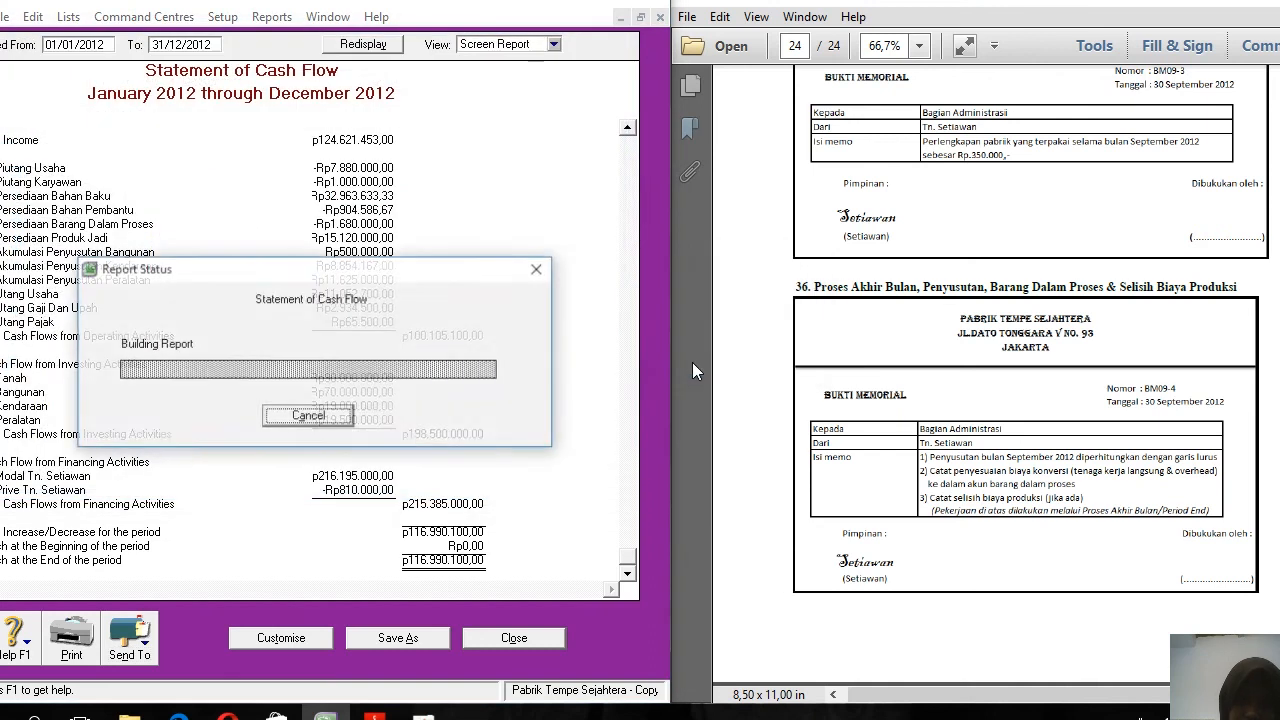
pyautogui.click(485, 638)
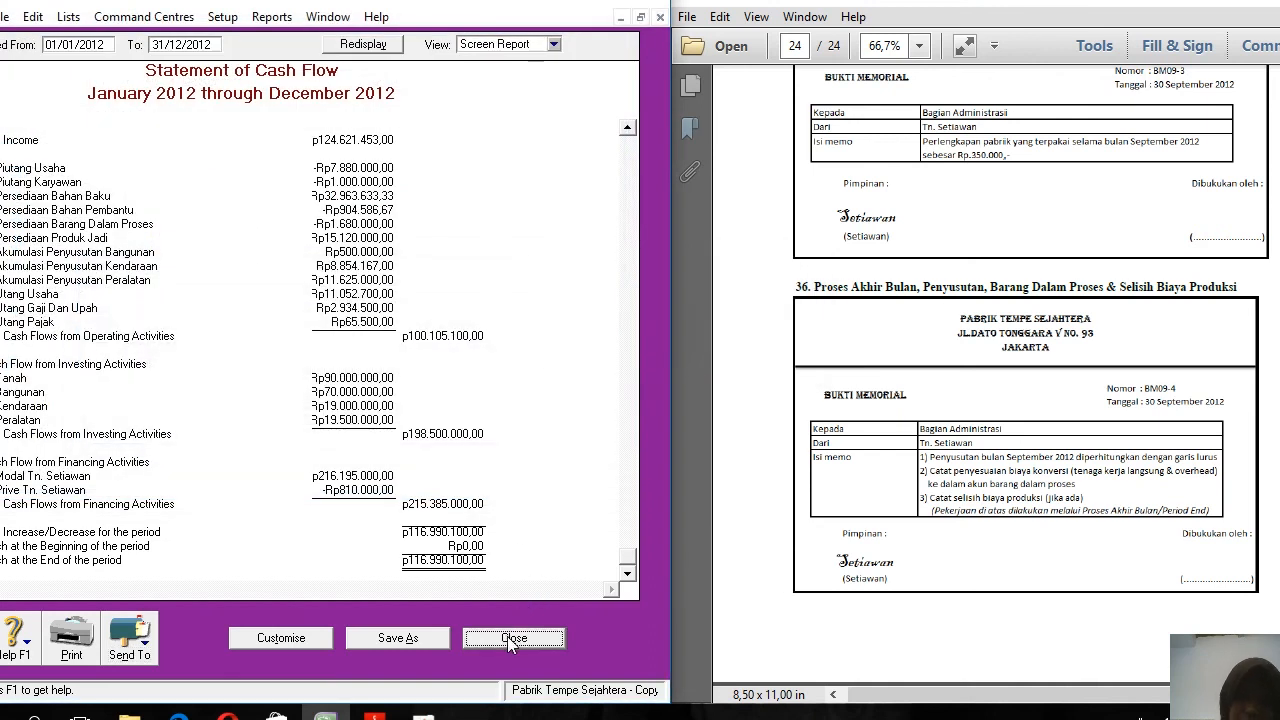
pyautogui.click(479, 652)
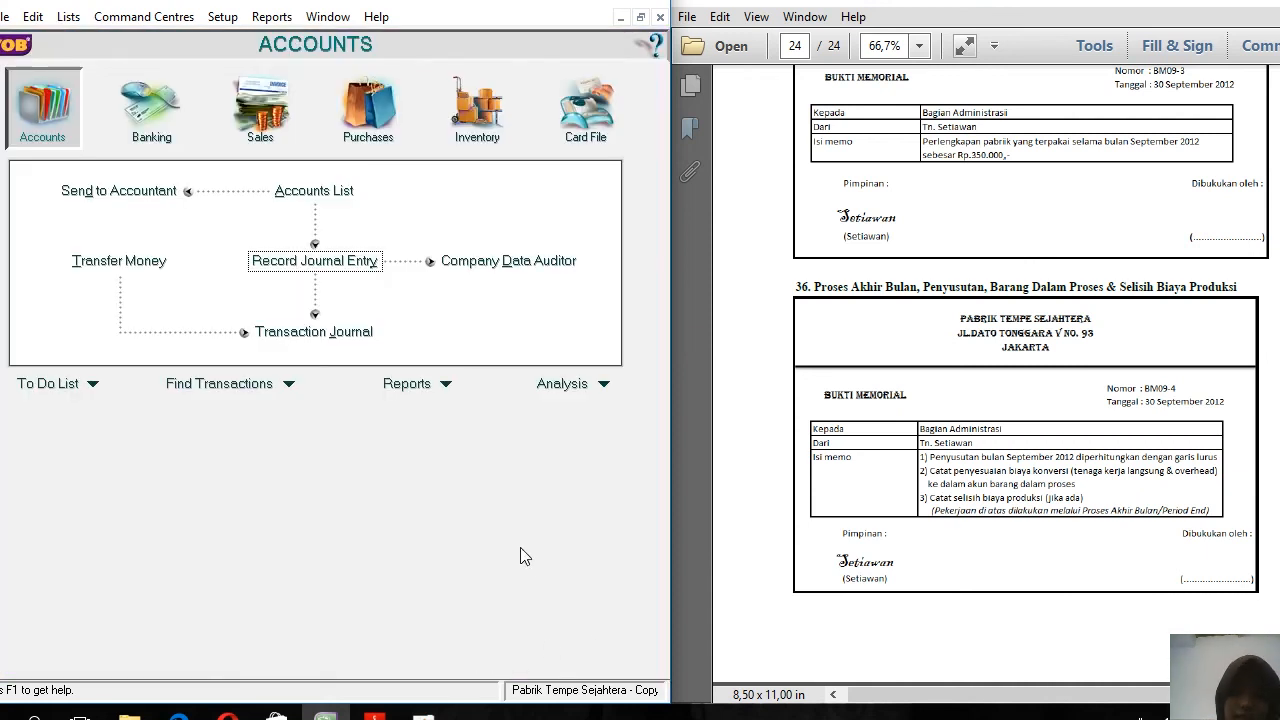